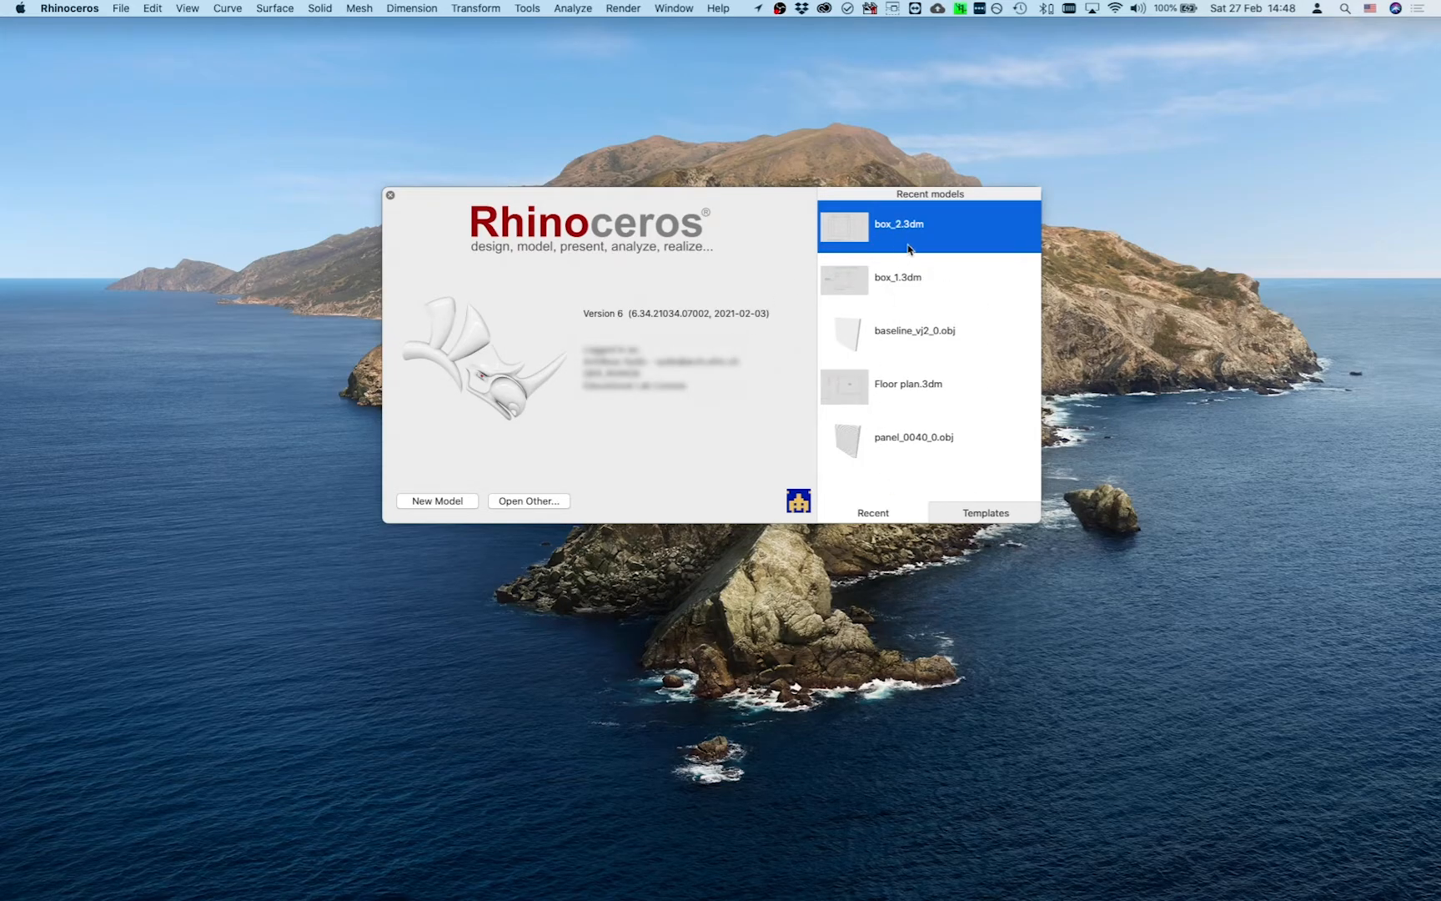
- Create a new model from the Small Objects - Millimeters template
click(992, 517)
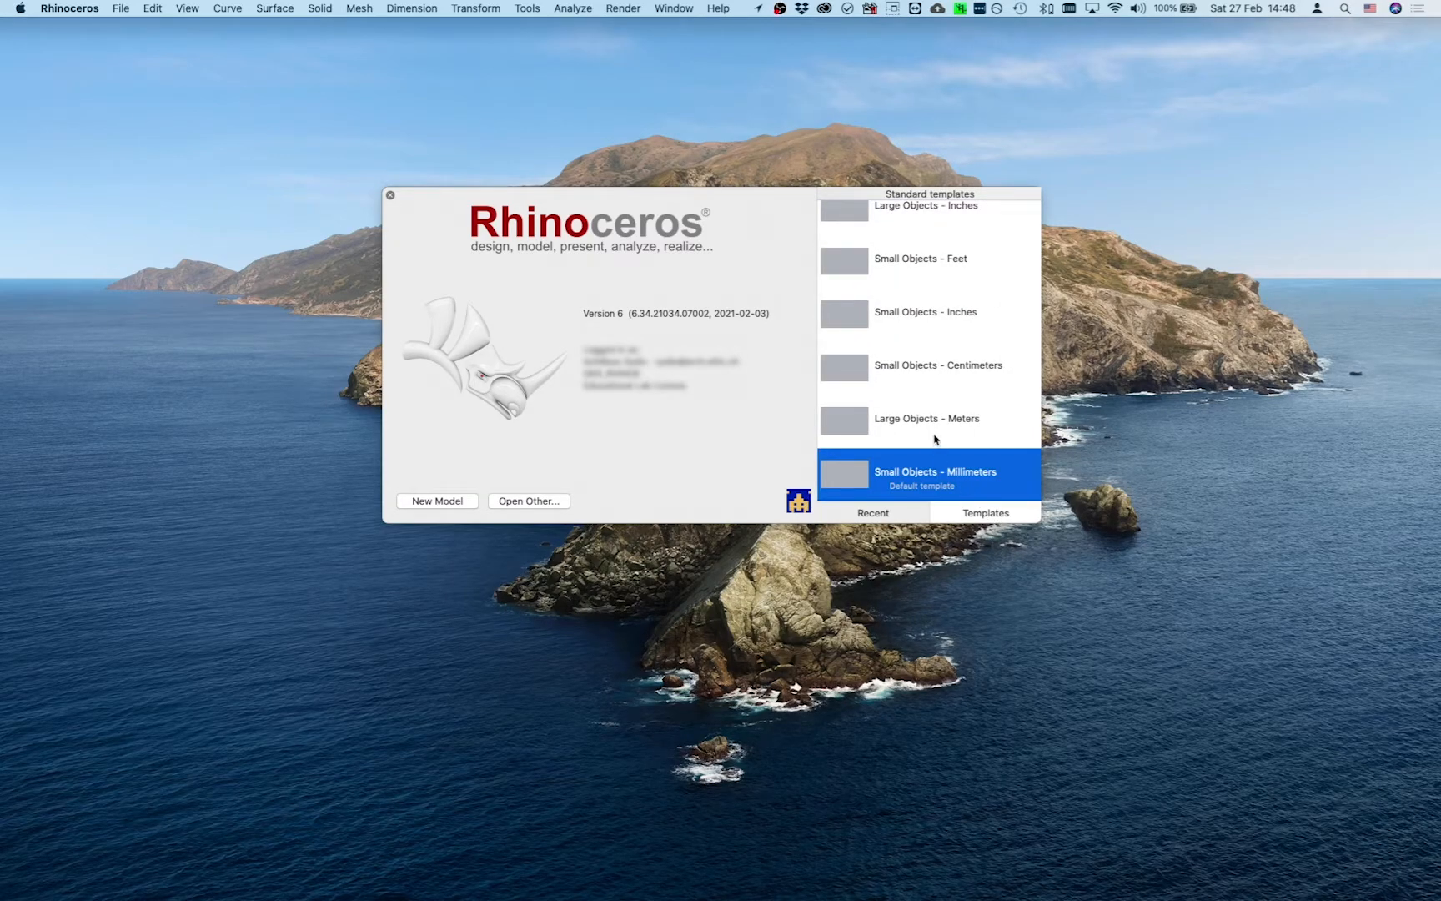
click(438, 500)
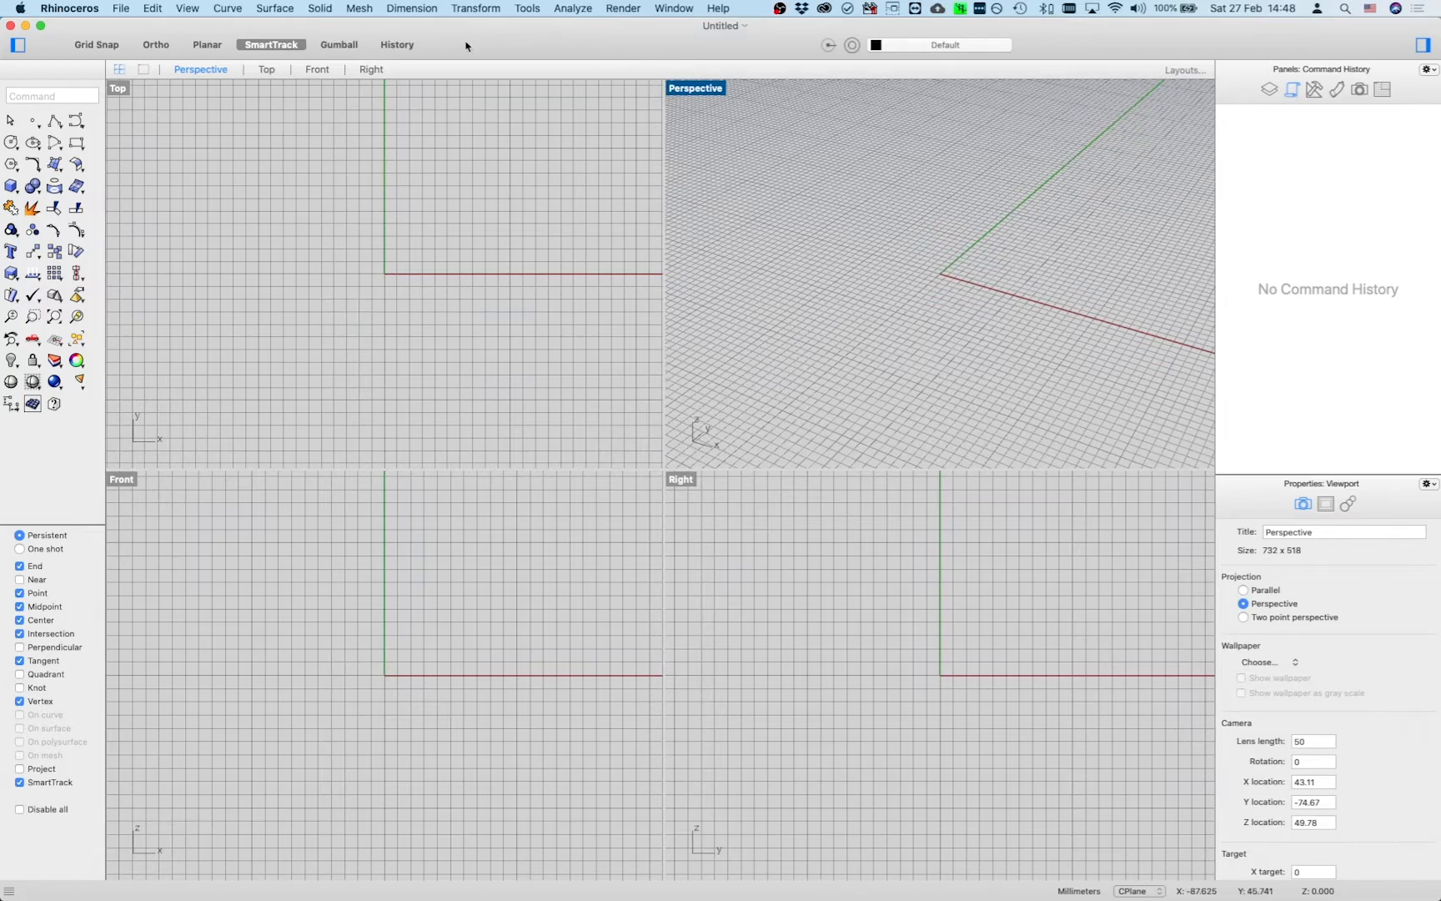
click(281, 10)
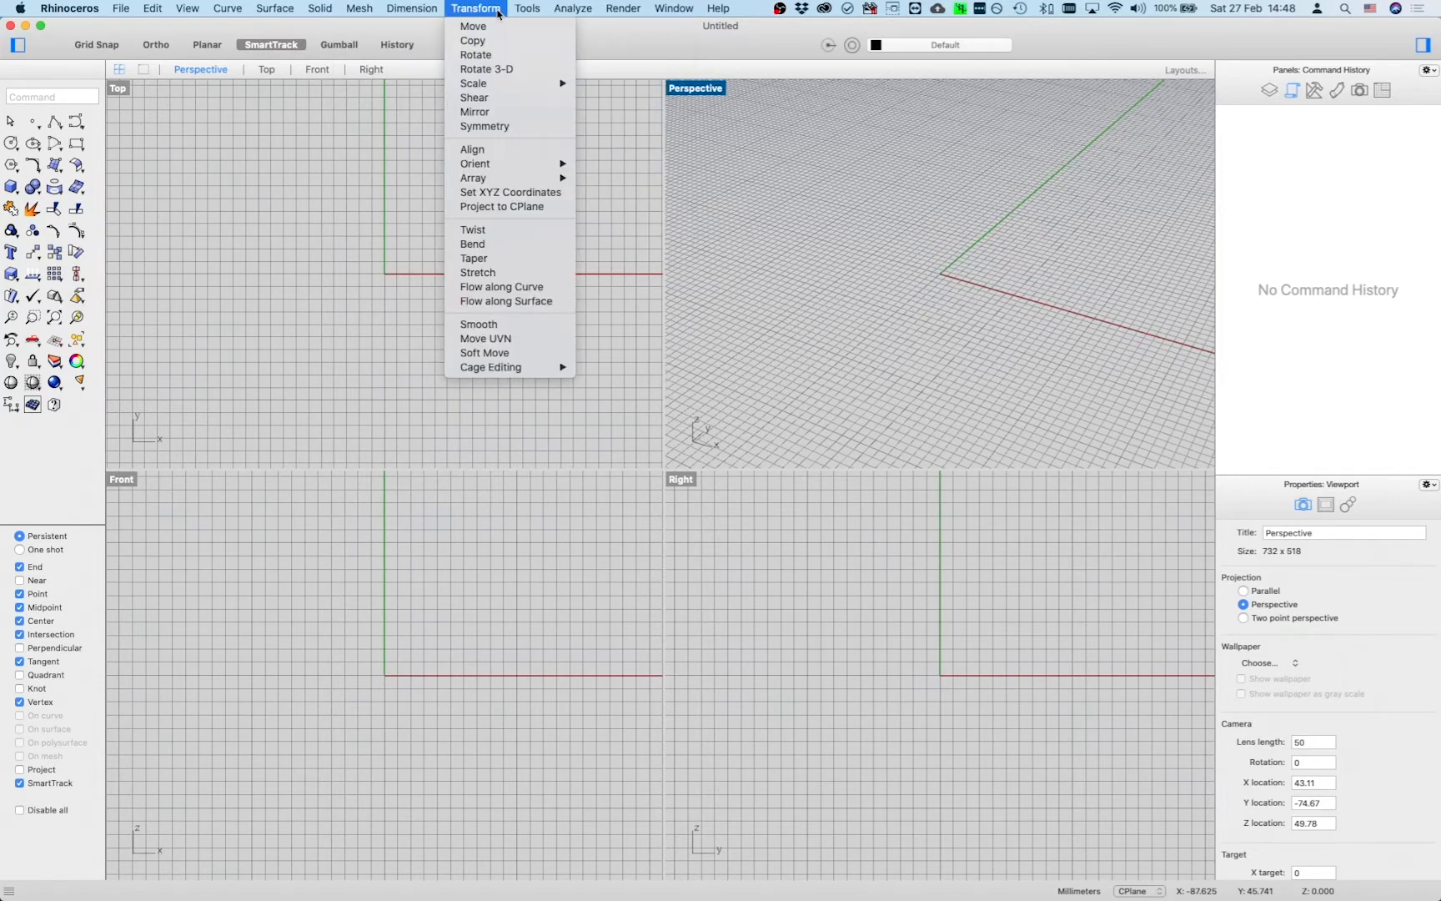
click(431, 31)
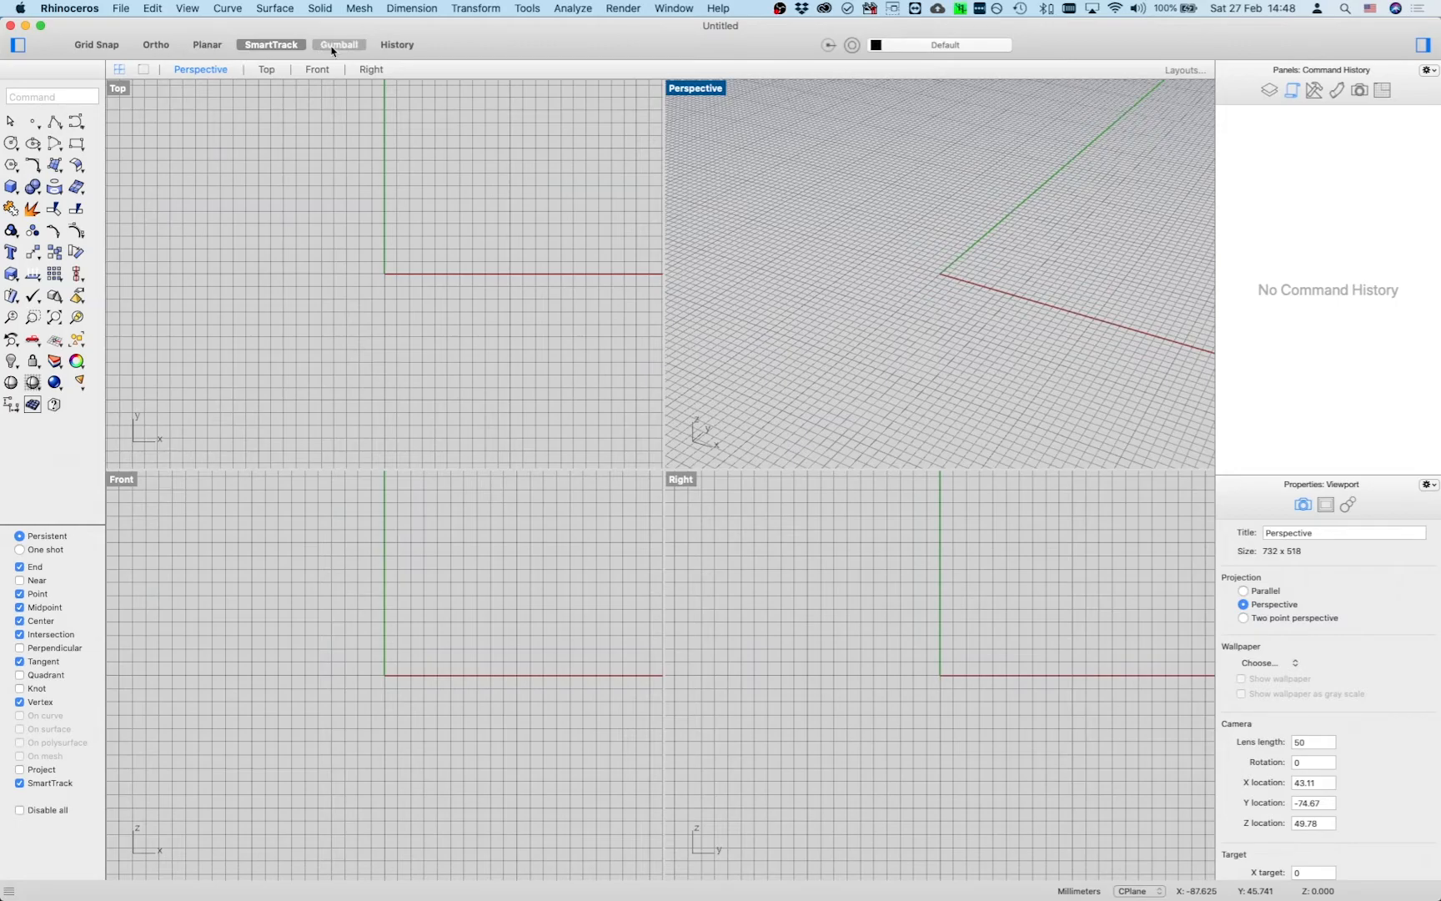
click(829, 46)
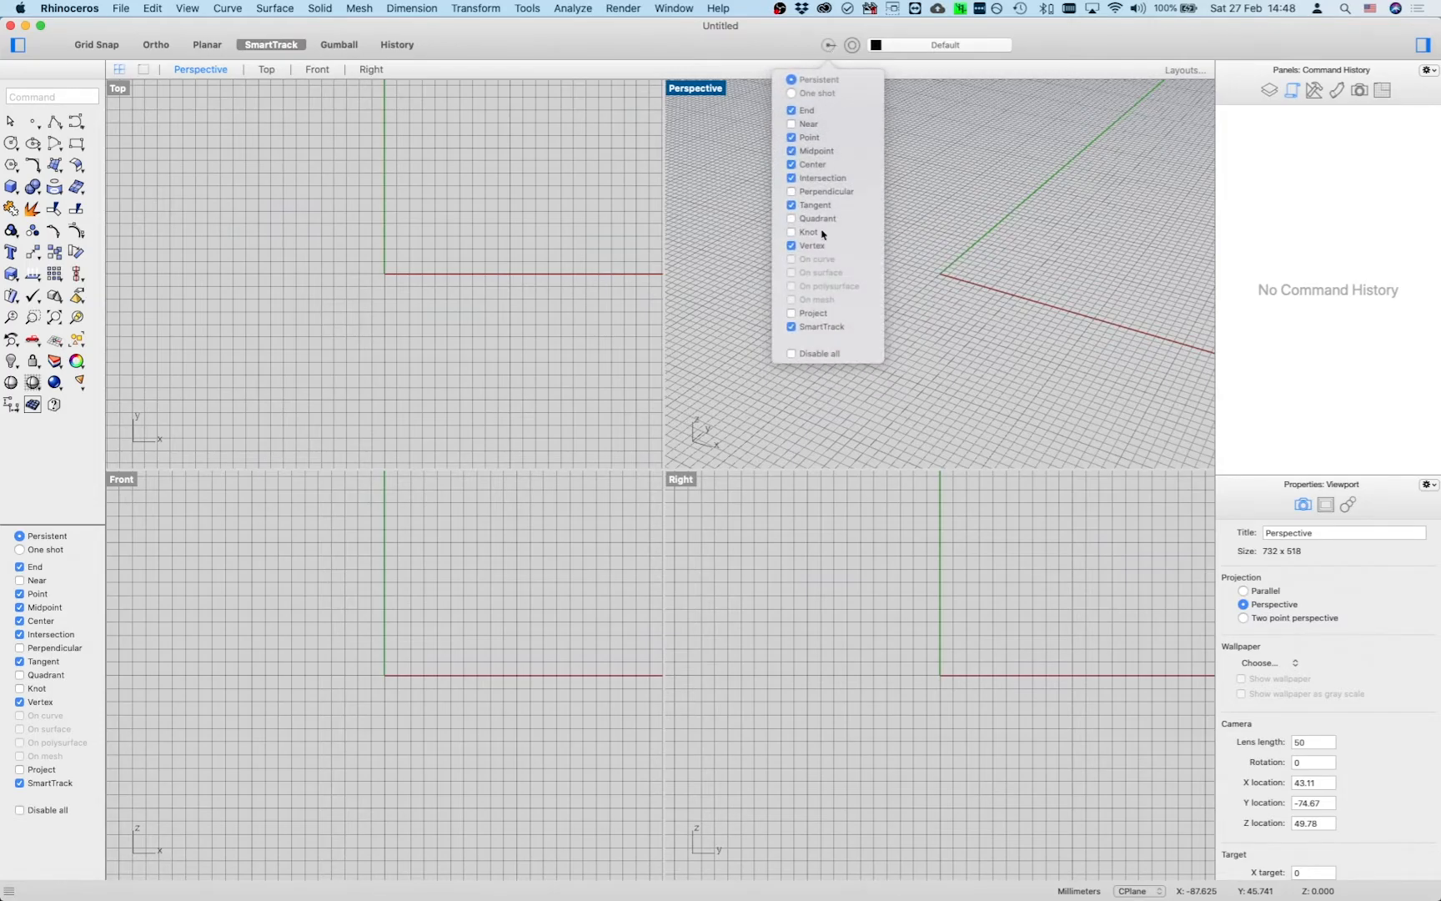
click(830, 48)
click(929, 50)
click(750, 48)
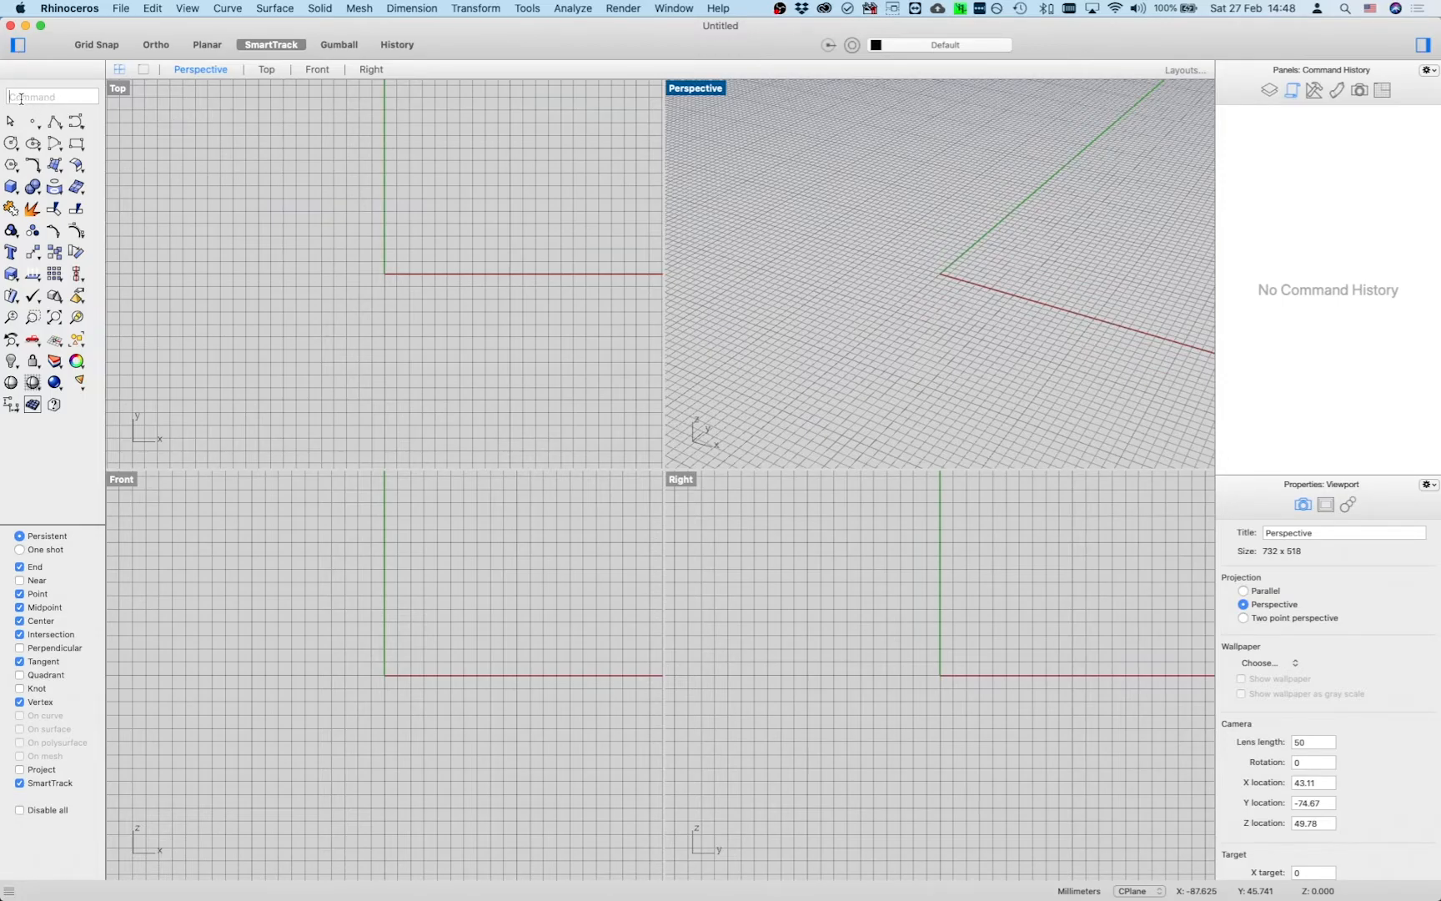
text(Line)
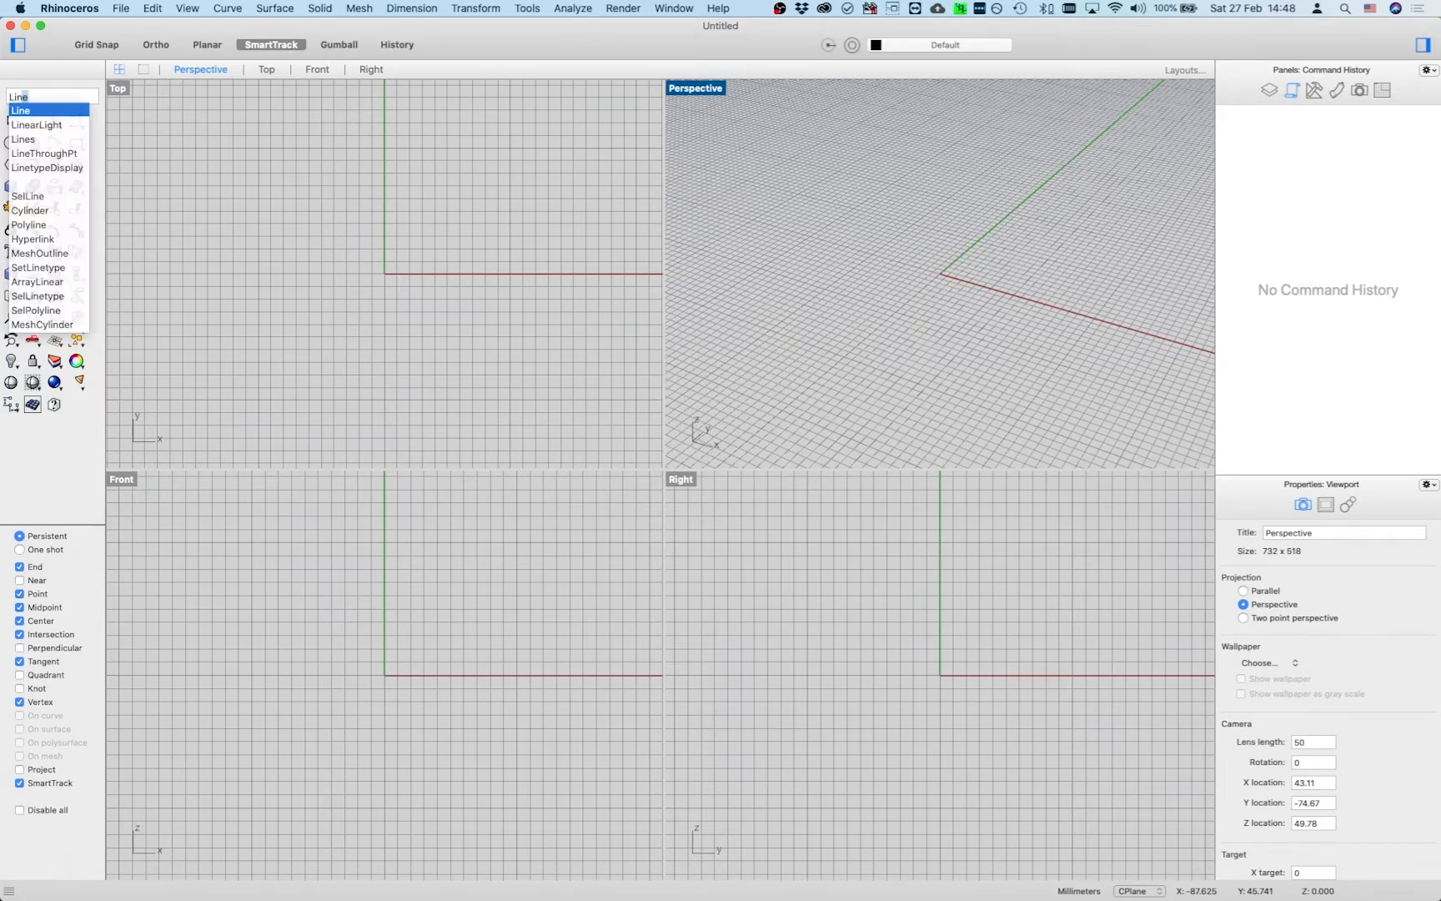
key(Escape)
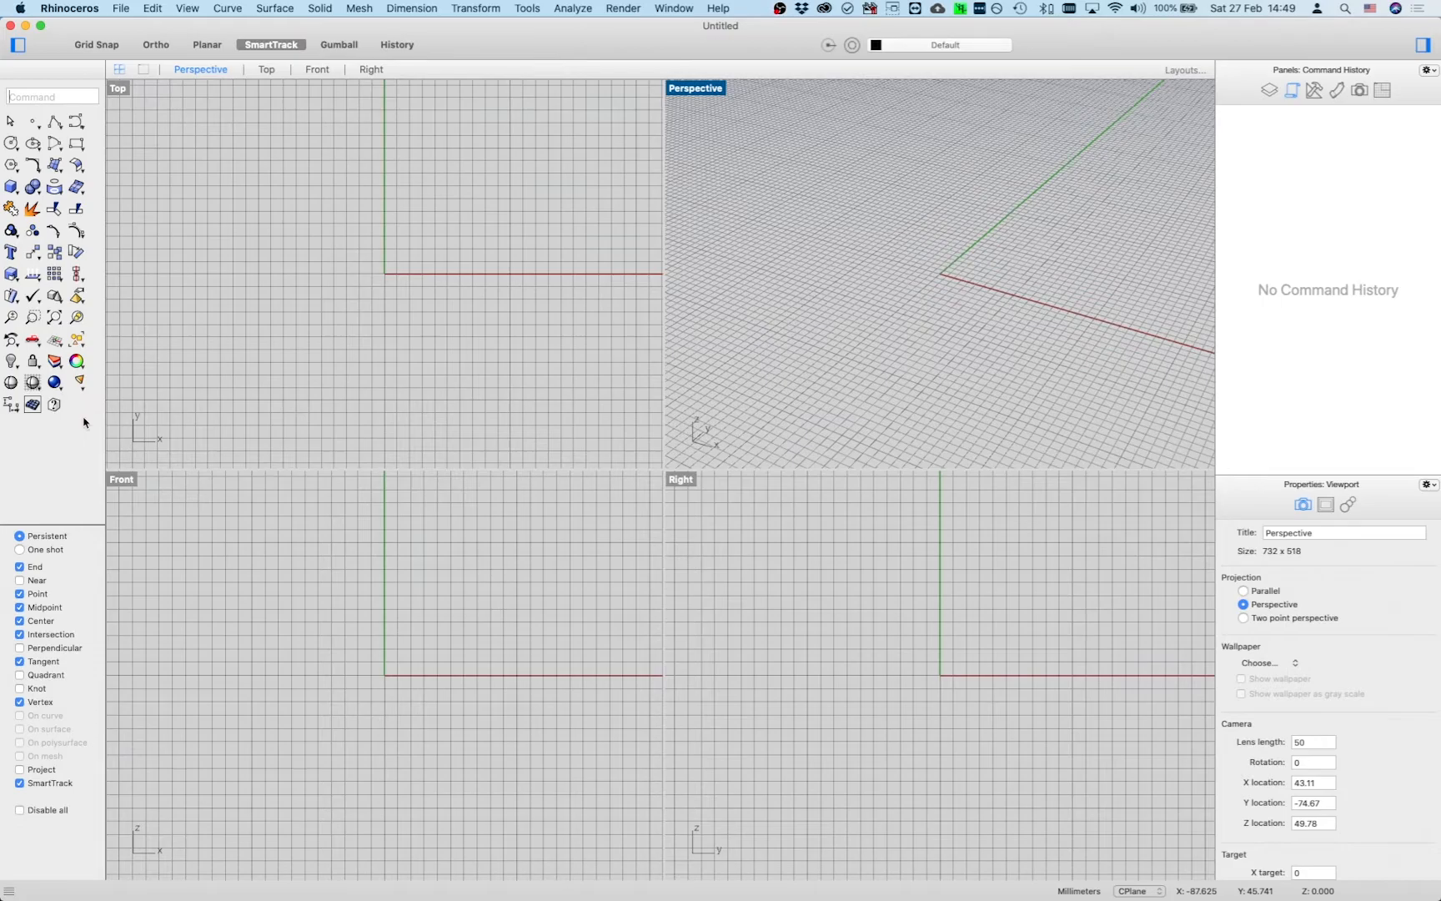
- Lower the divider above the object snap options and toggle all object snaps off and back on
drag(40, 523, 45, 565)
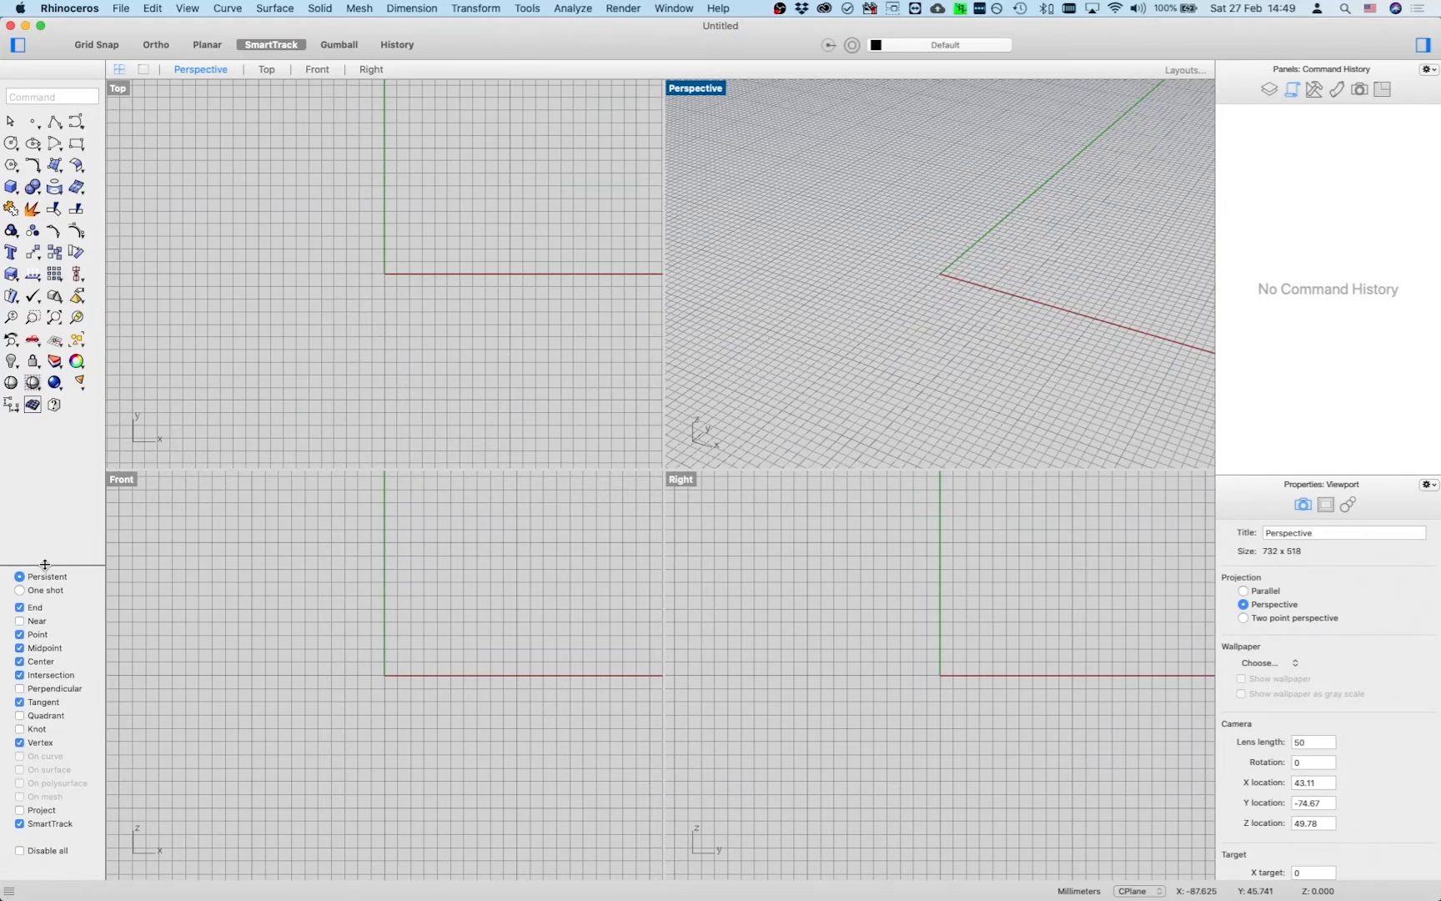
click(19, 850)
click(20, 850)
- Show the layer list in the upper inspector and view which other inspector panels are available
click(1269, 89)
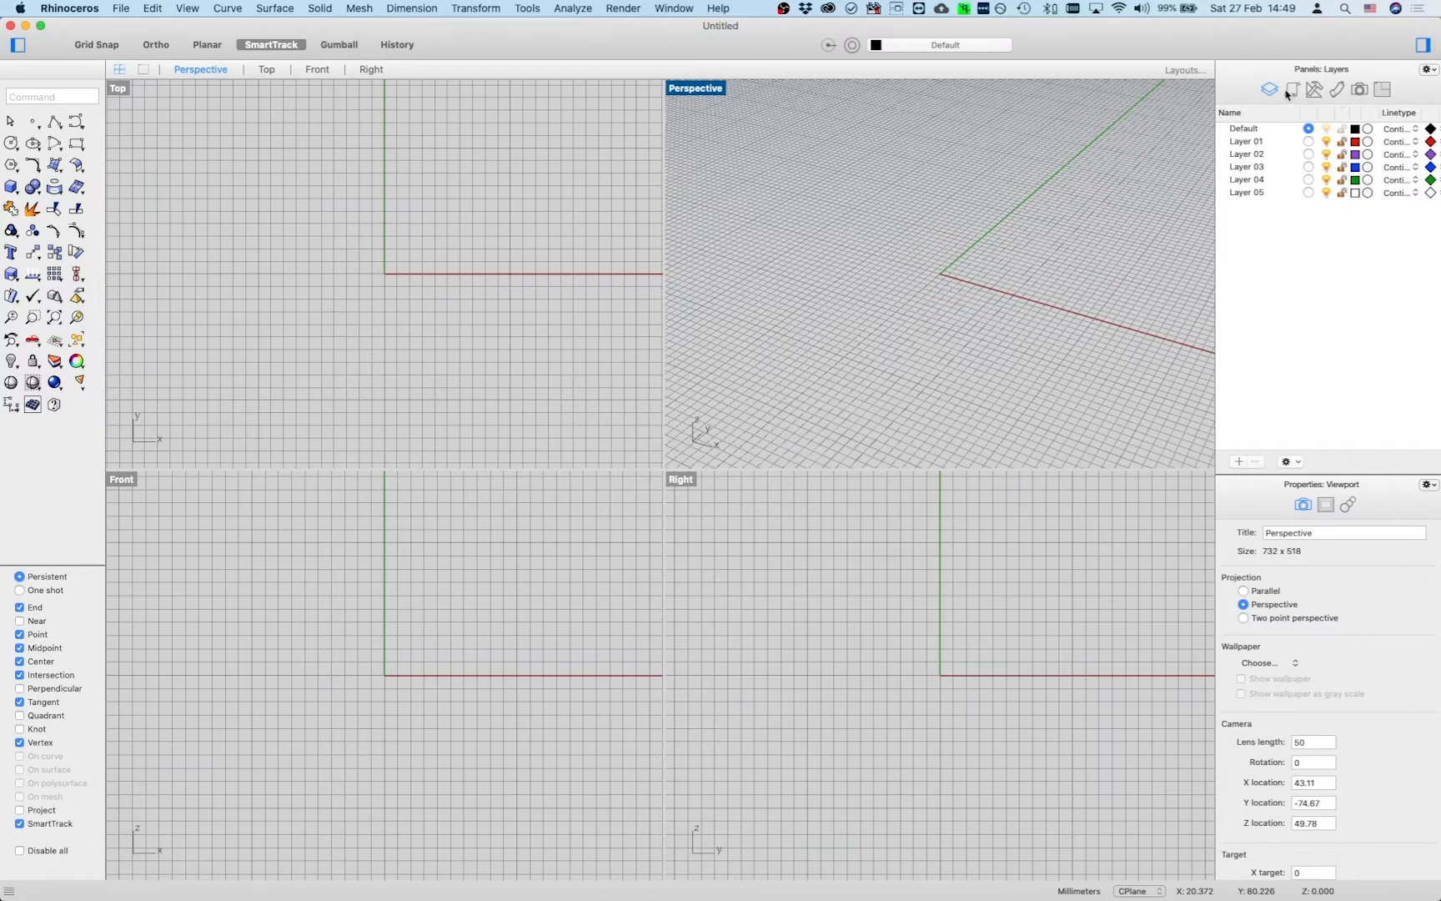
click(1428, 70)
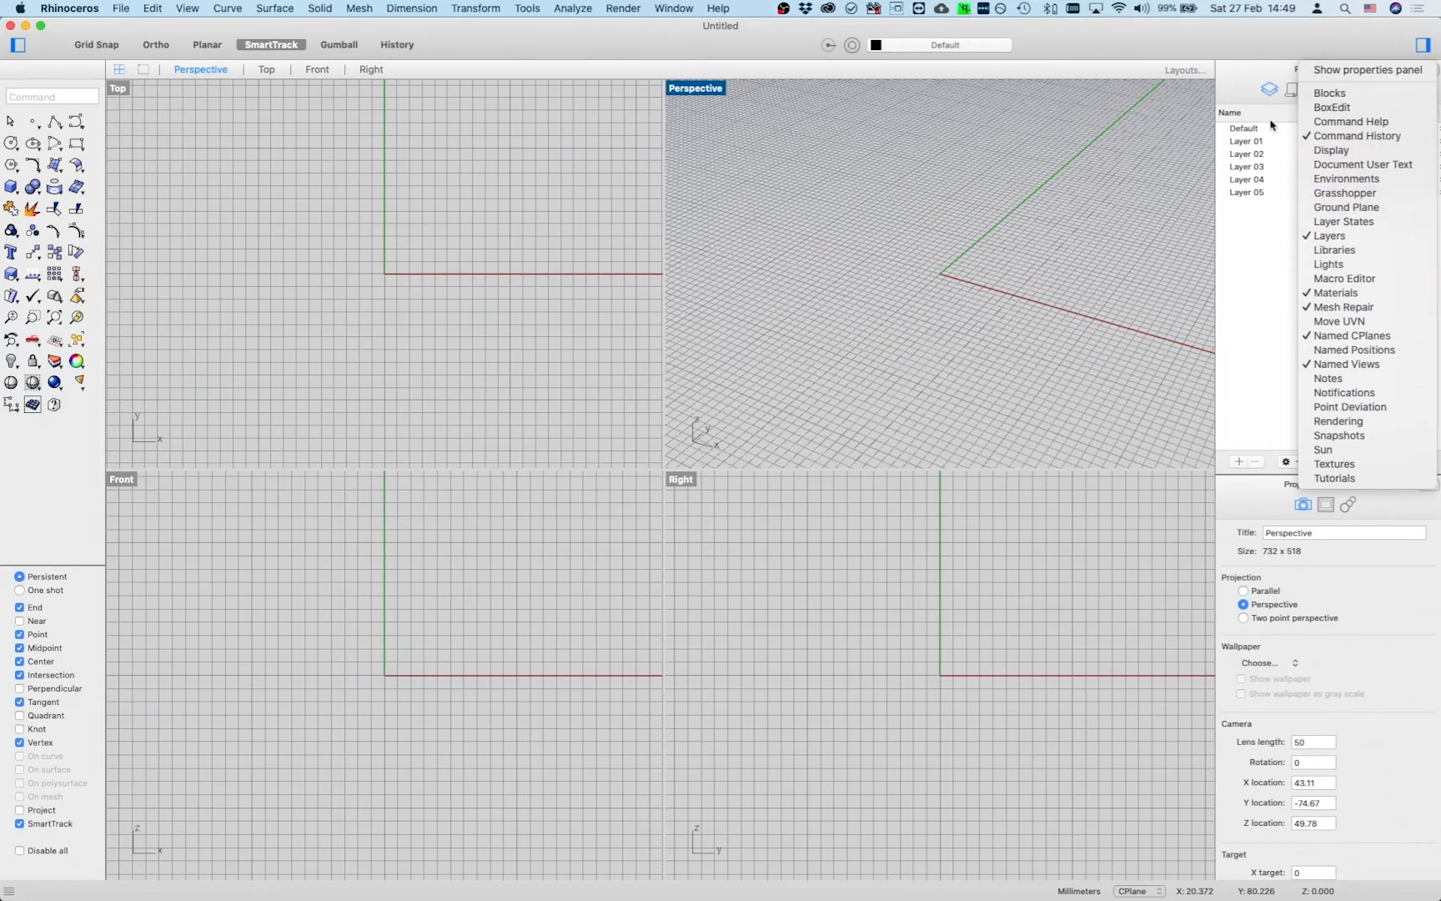
click(1244, 86)
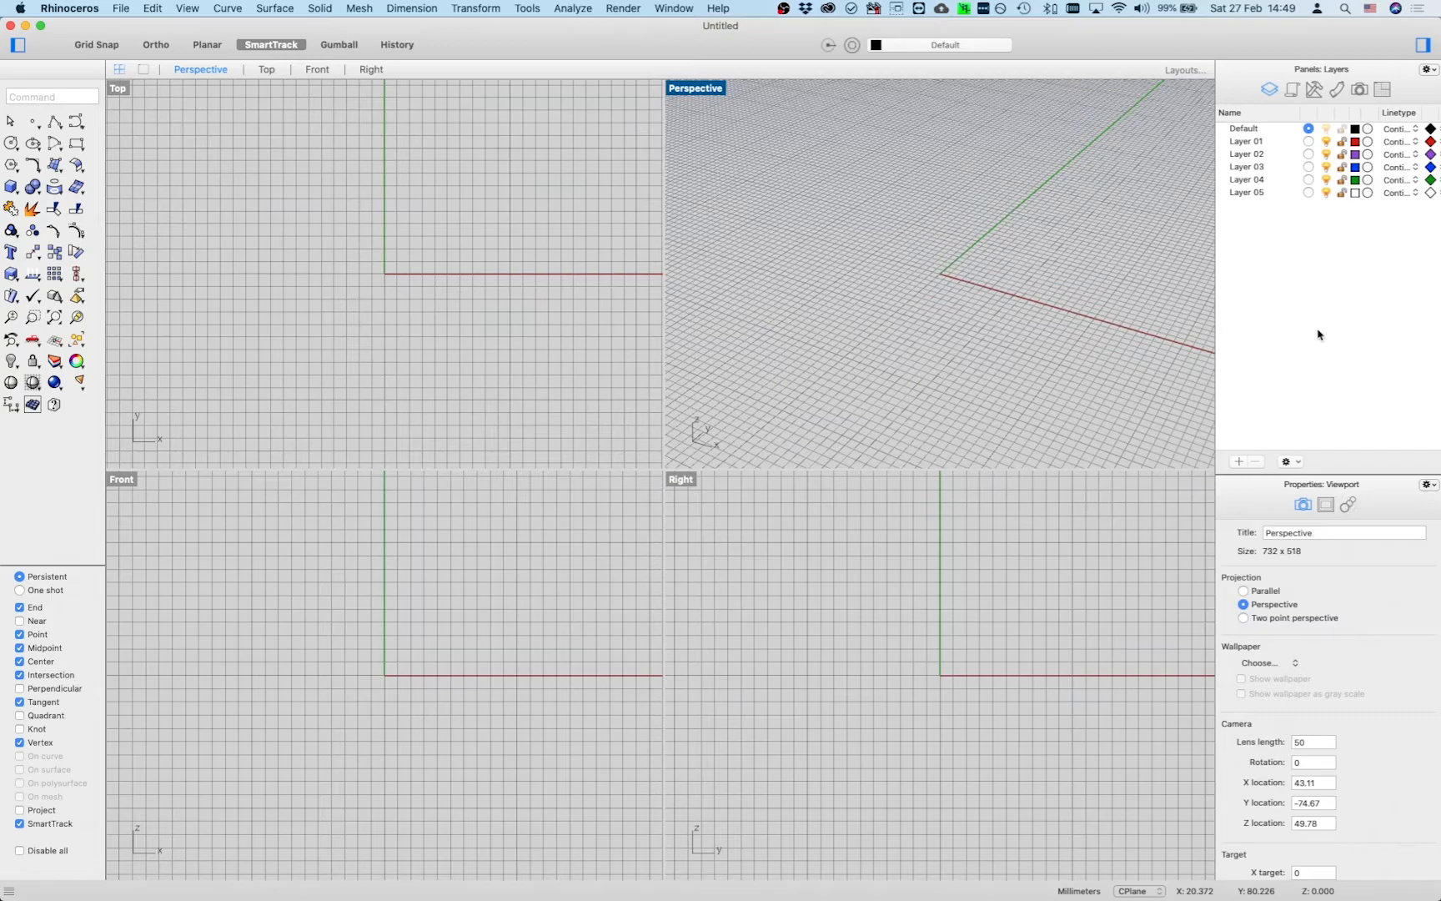
- Switch the upper inspector to viewport properties and the lower inspector to the inspector panels with Layers
click(1428, 70)
click(1341, 72)
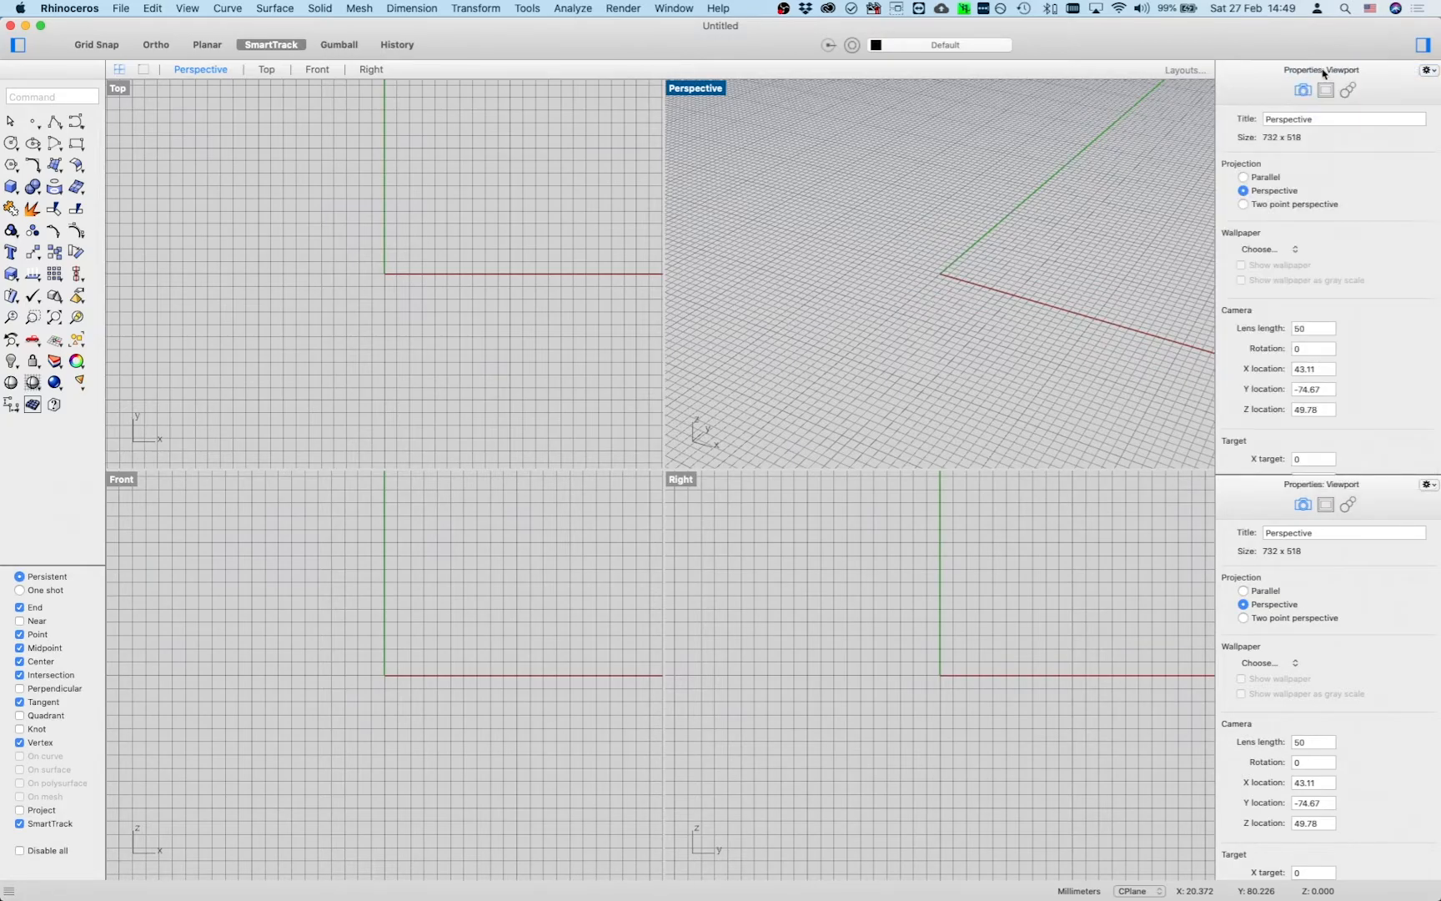
click(1429, 485)
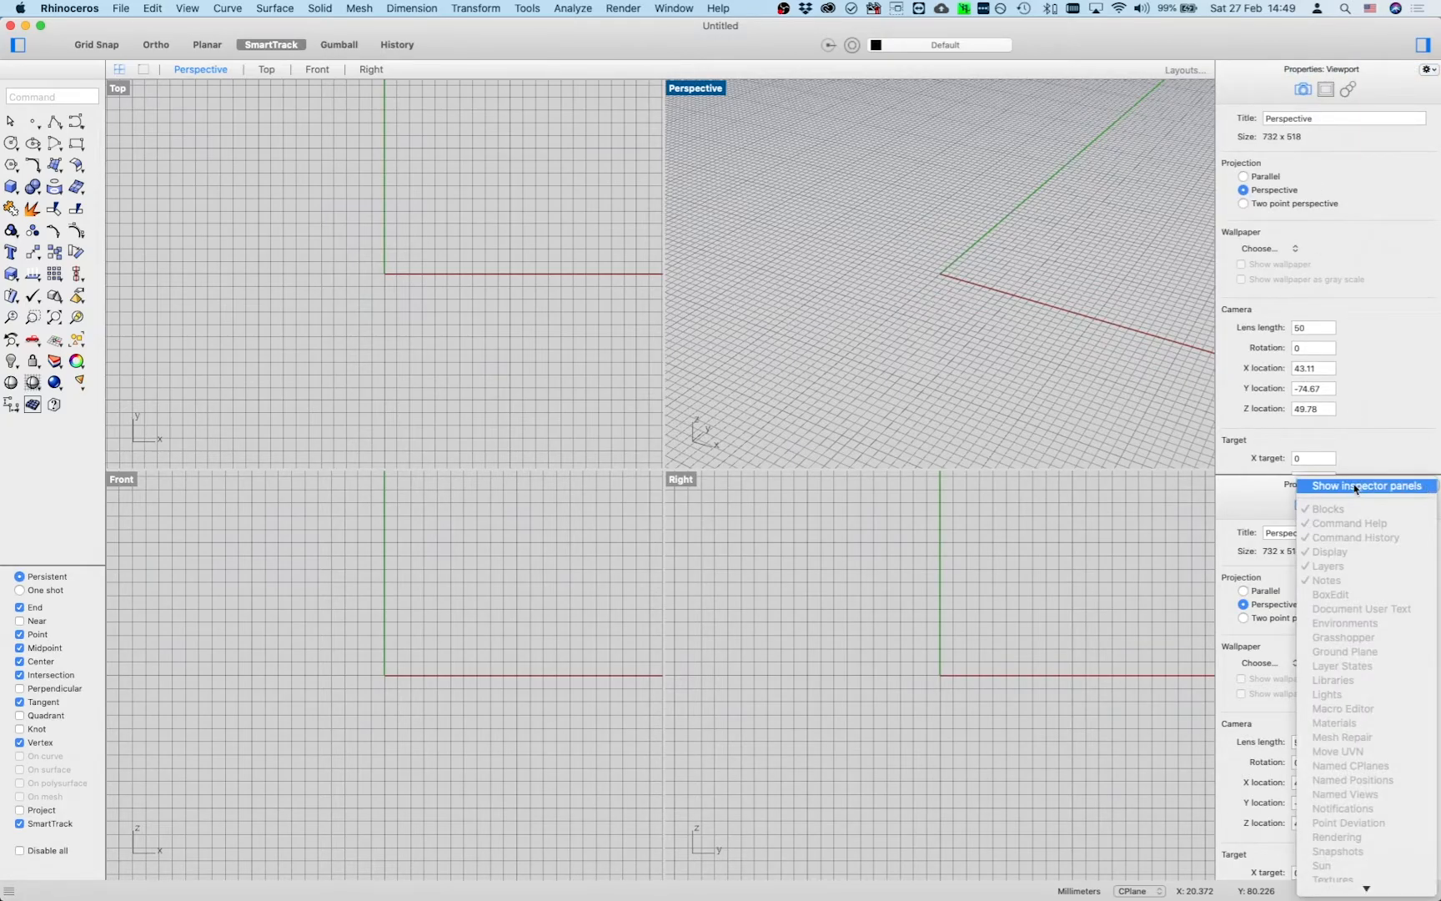
click(1386, 491)
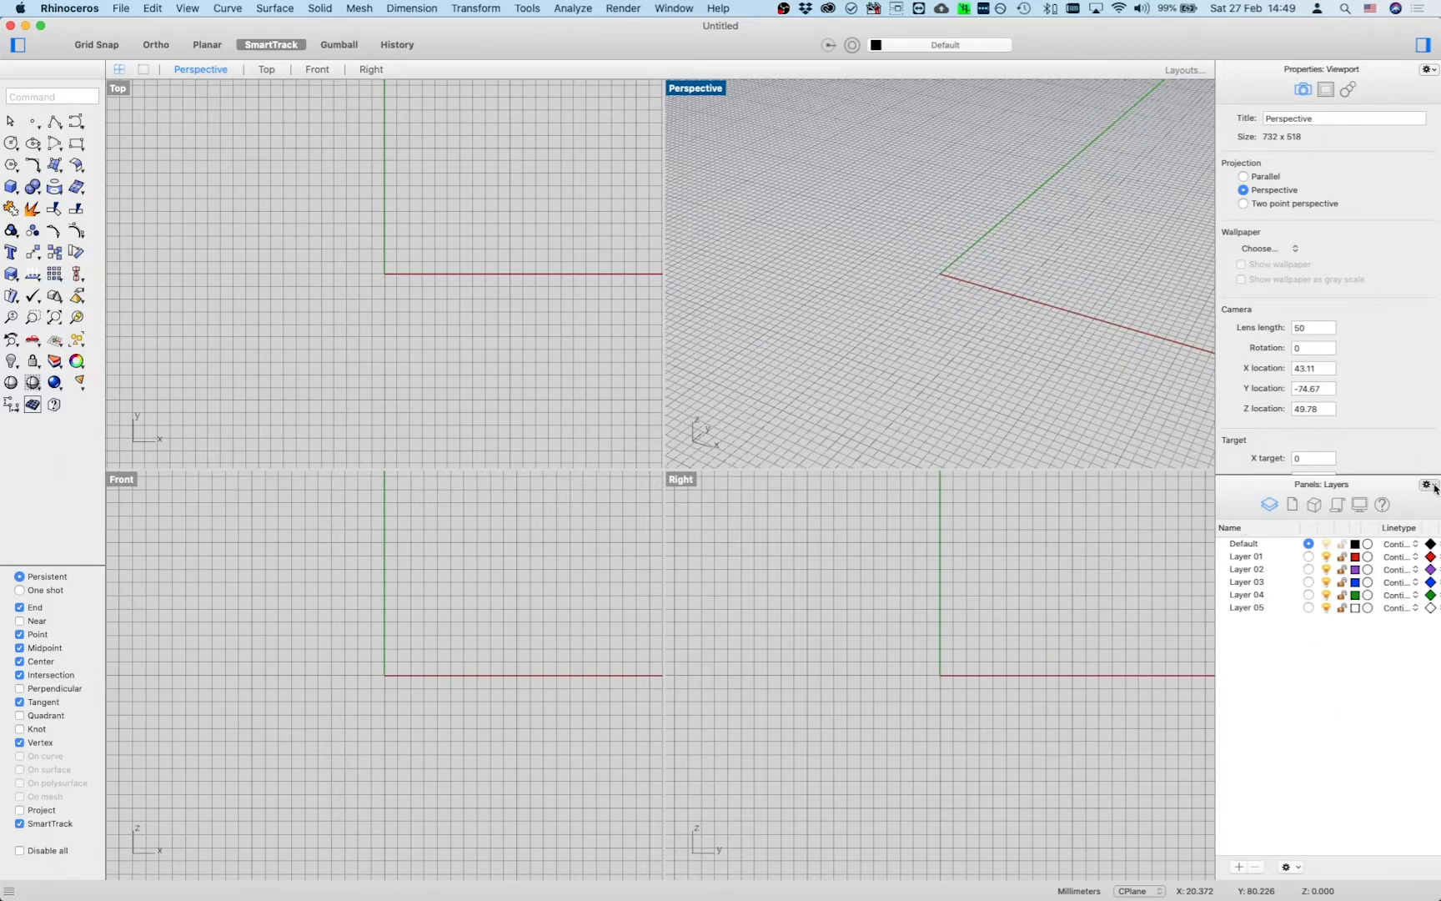
- Return the lower inspector to viewport properties and the upper inspector to the inspector panels
click(1428, 486)
click(1386, 489)
click(1430, 71)
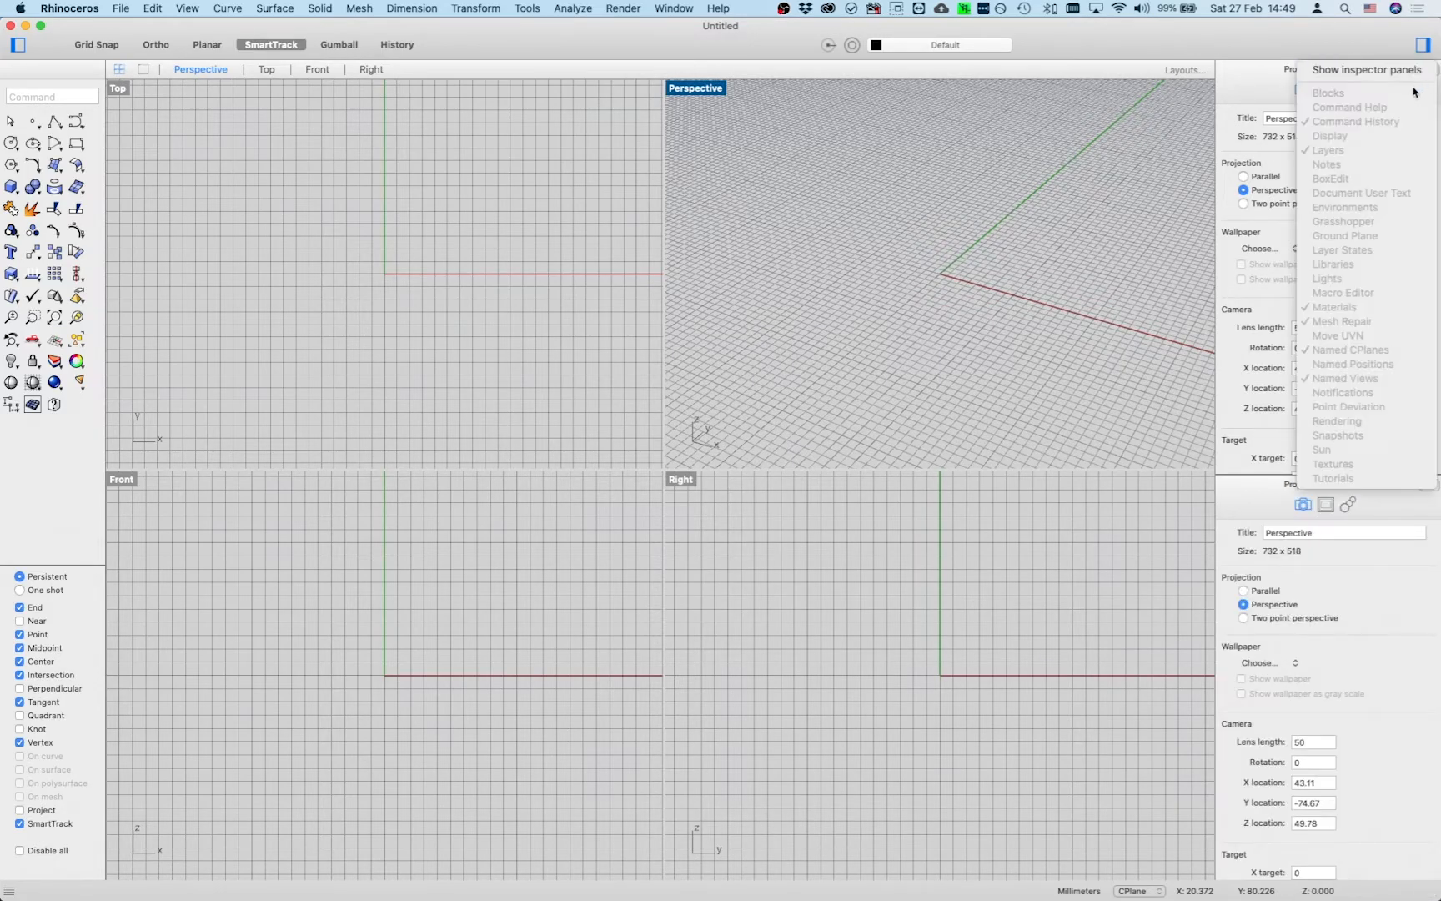
click(1386, 73)
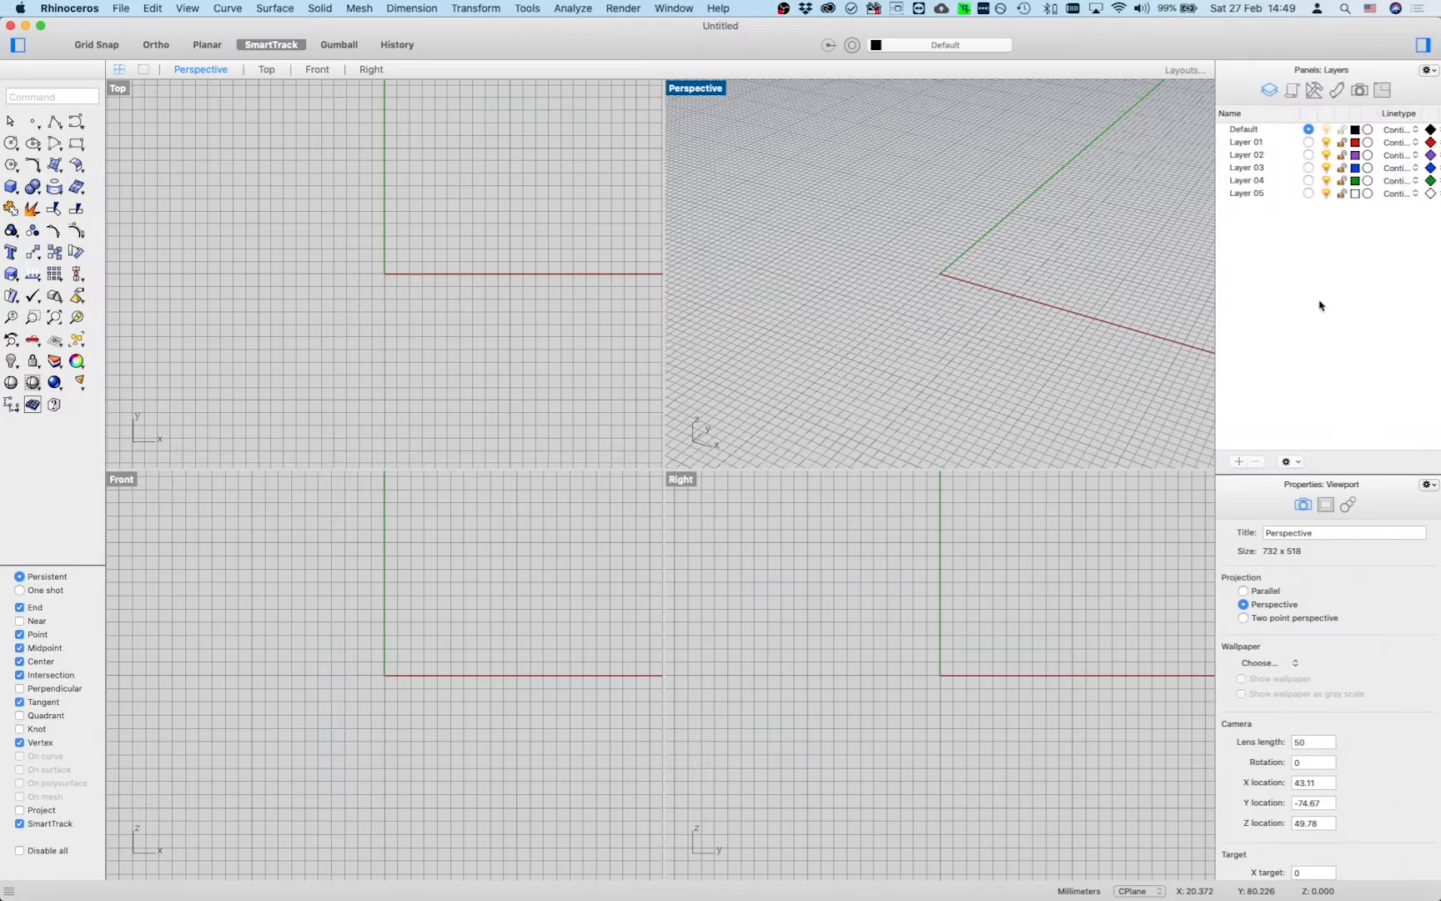
- Look through the Command History, Mesh Repair and Materials panels and return to Layers
click(1293, 90)
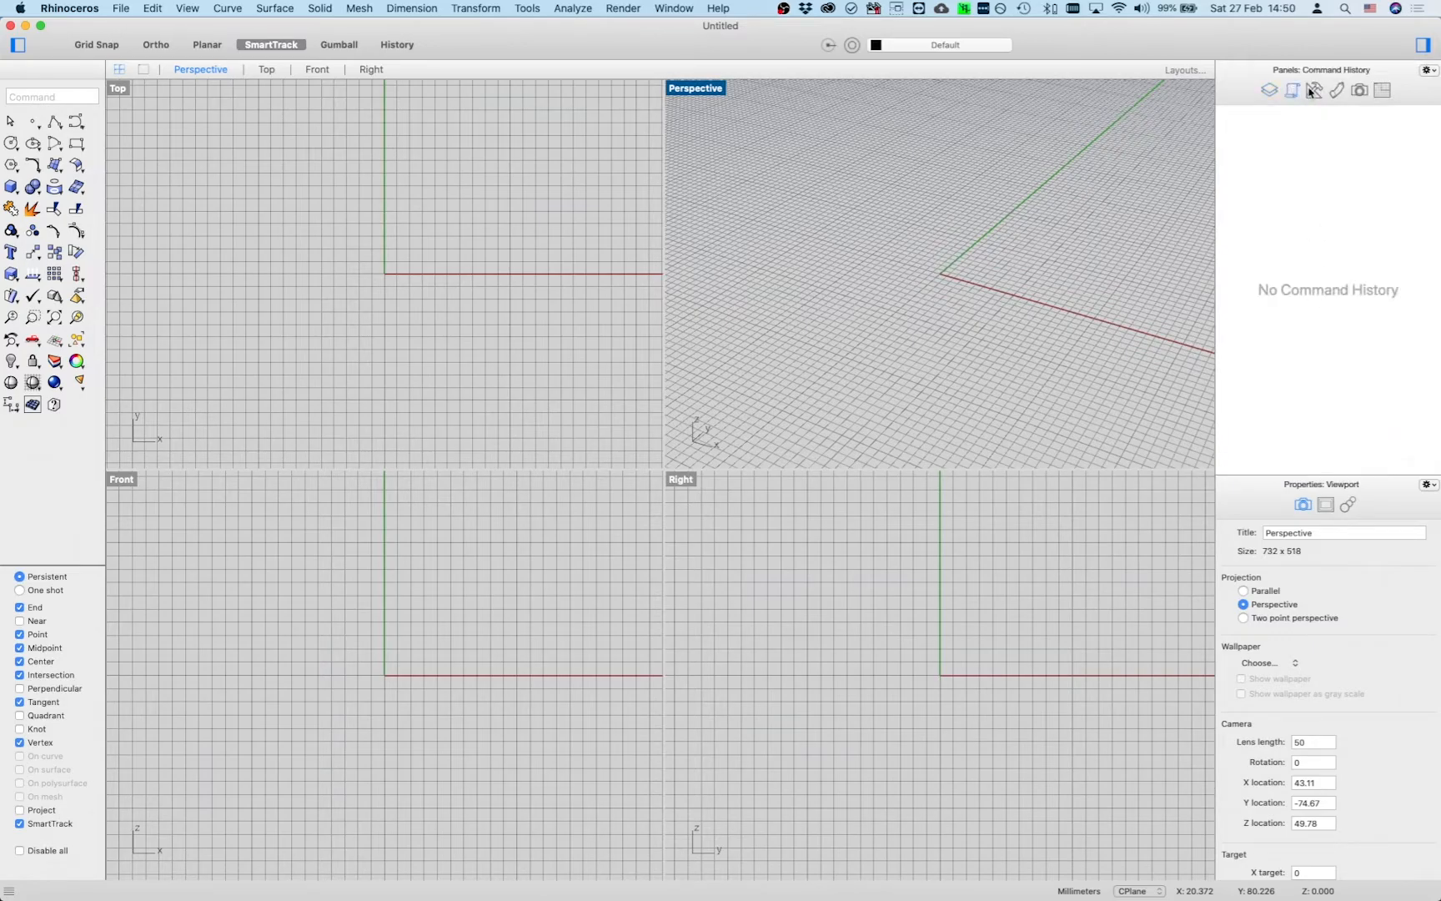
click(1314, 90)
click(1337, 90)
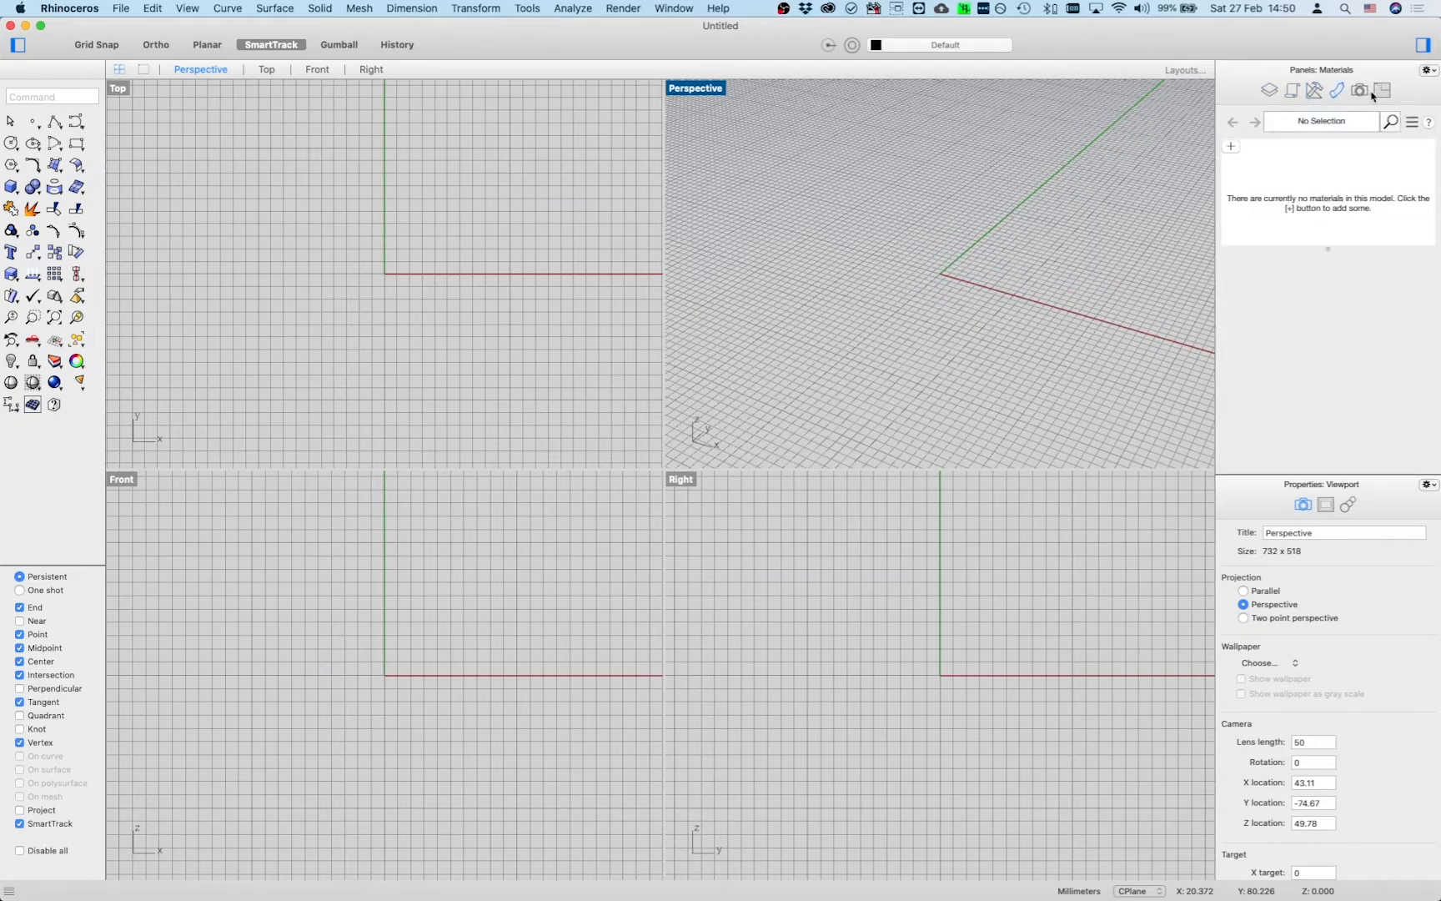
click(1270, 94)
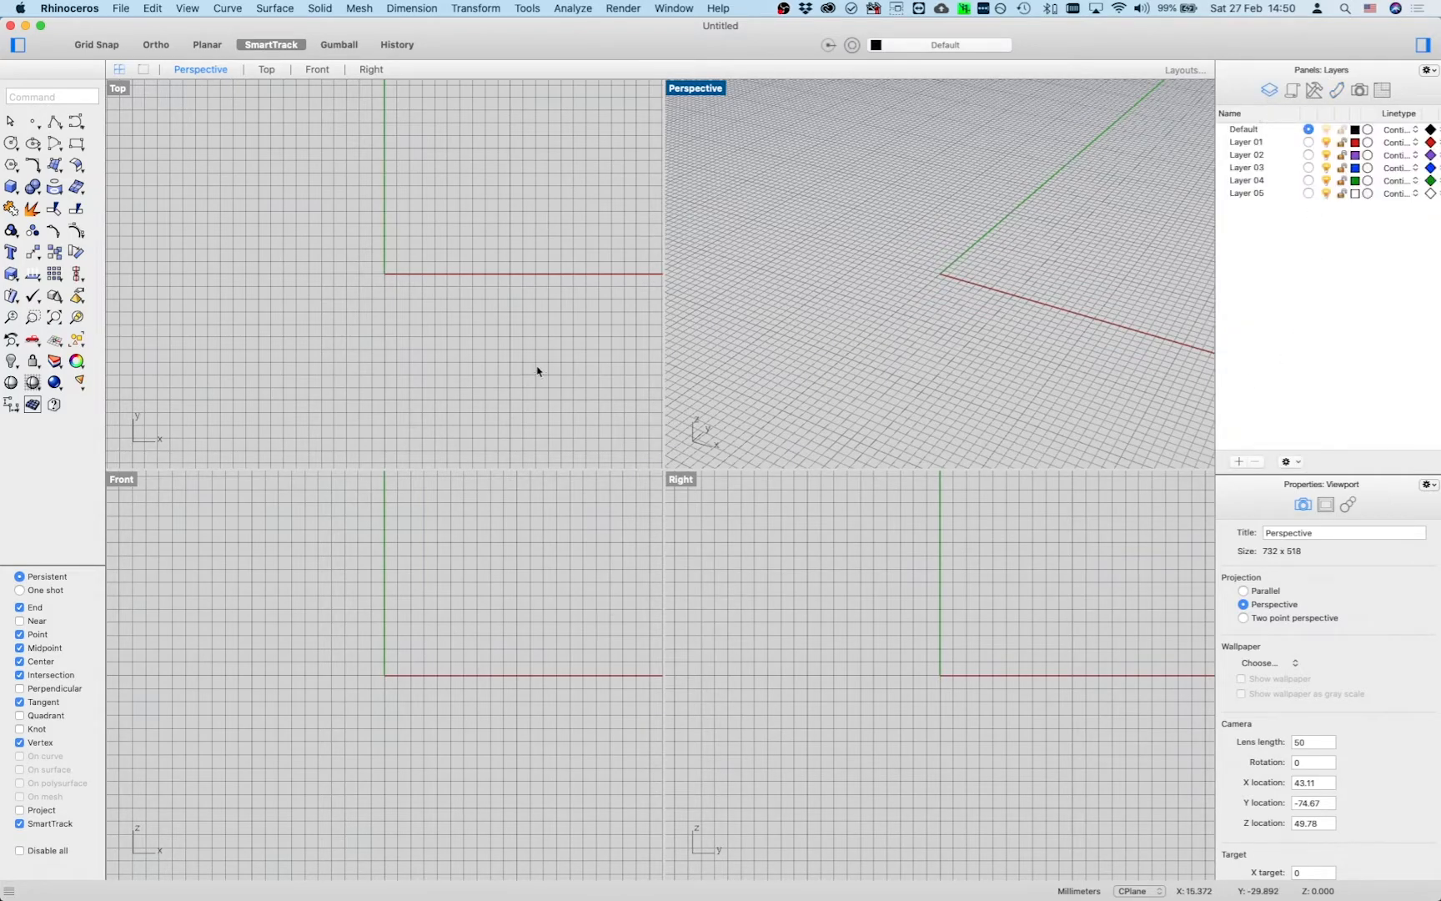
- Maximize the Perspective viewport to view its whole construction grid more widely
scroll(816, 364, down, 2)
scroll(816, 363, up, 2)
right_drag(783, 359, 780, 292)
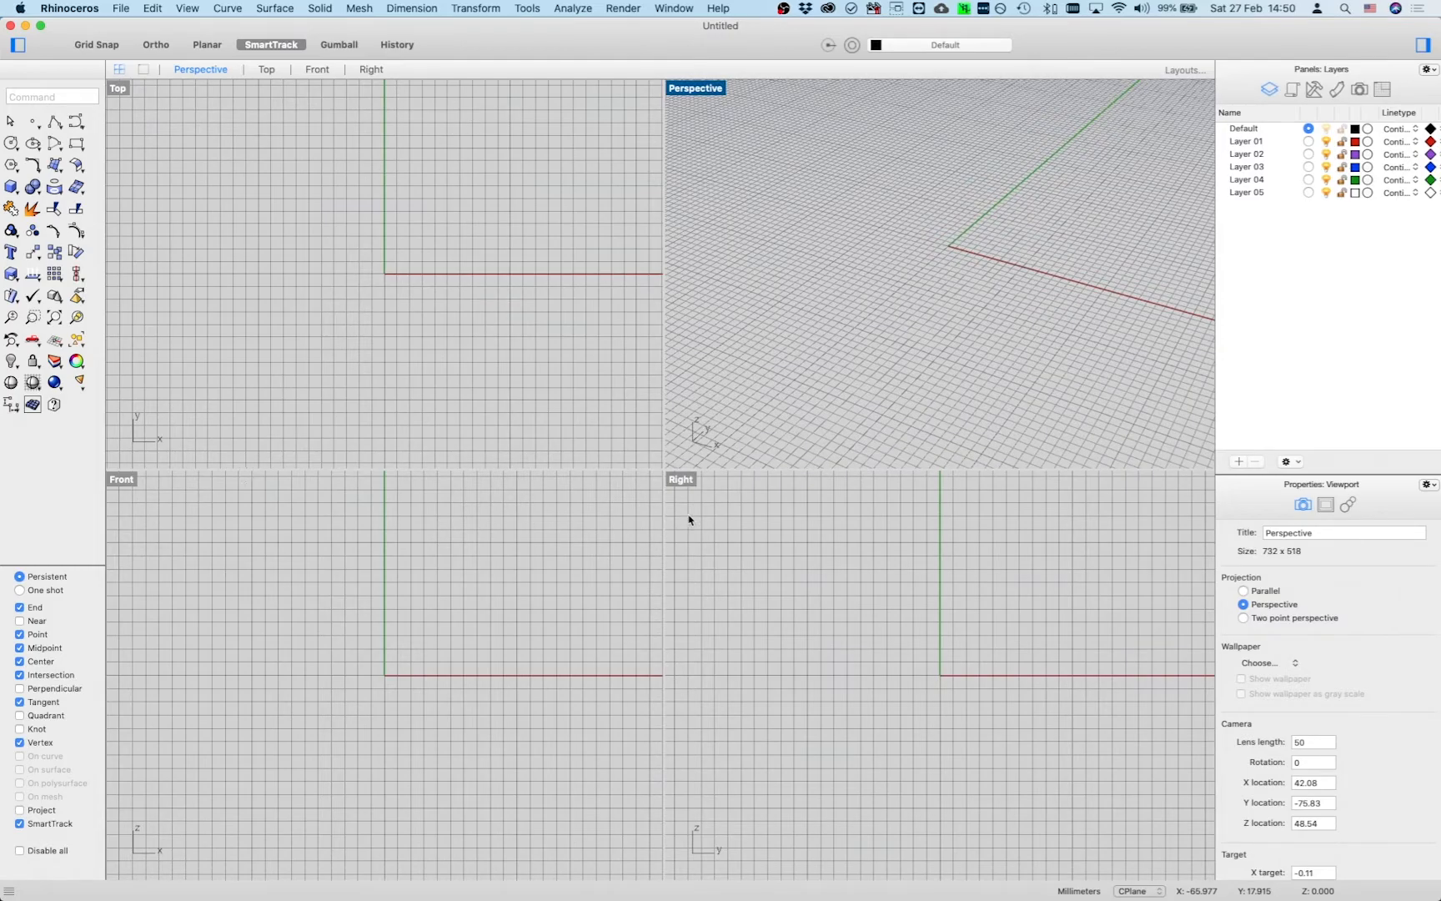
scroll(904, 338, down, 2)
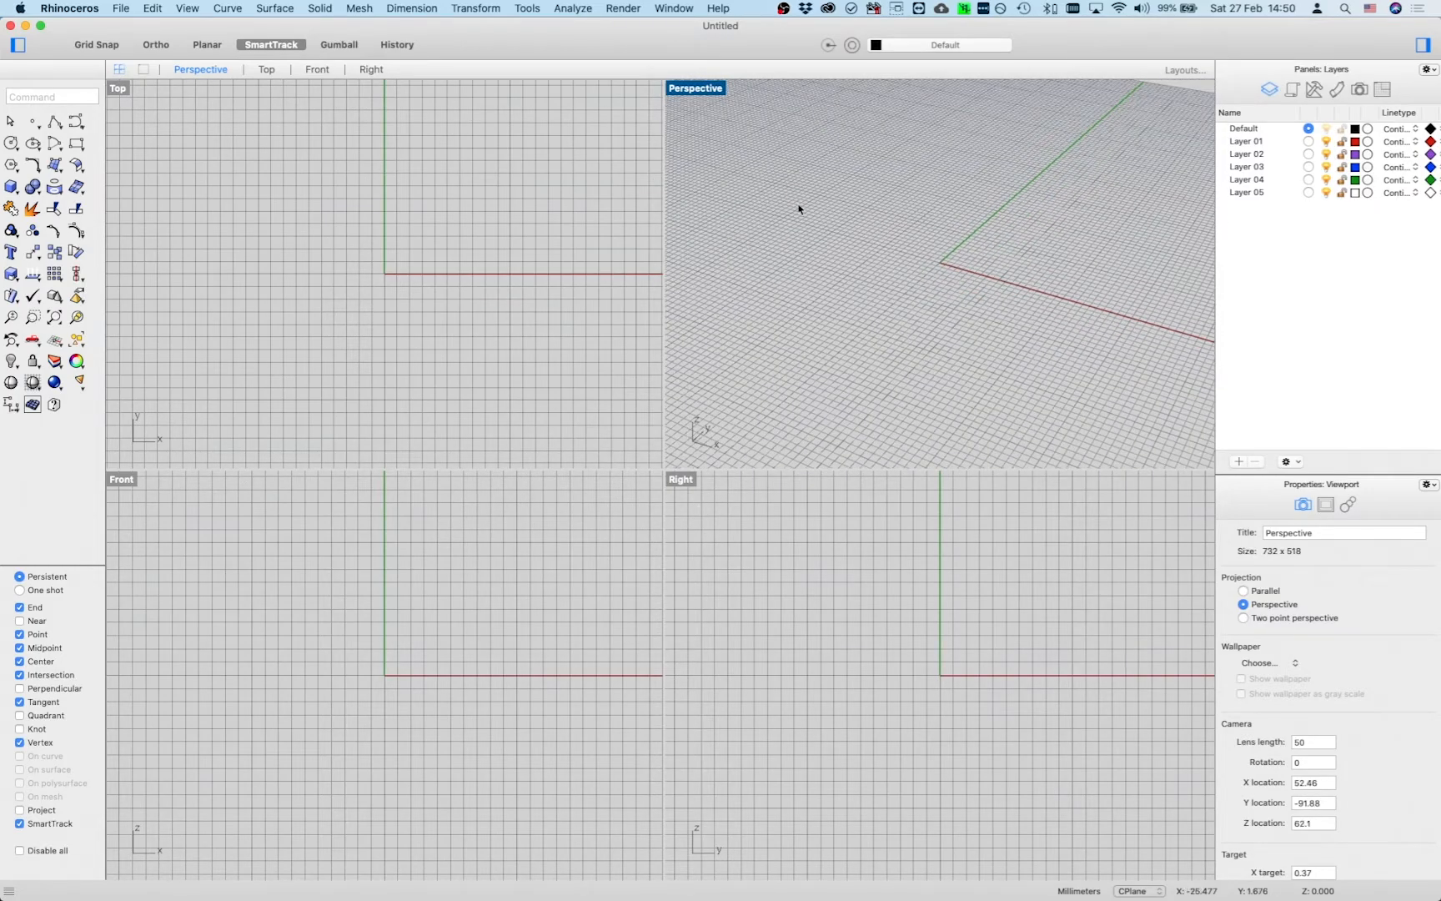
double_click(697, 90)
scroll(710, 527, down, 3)
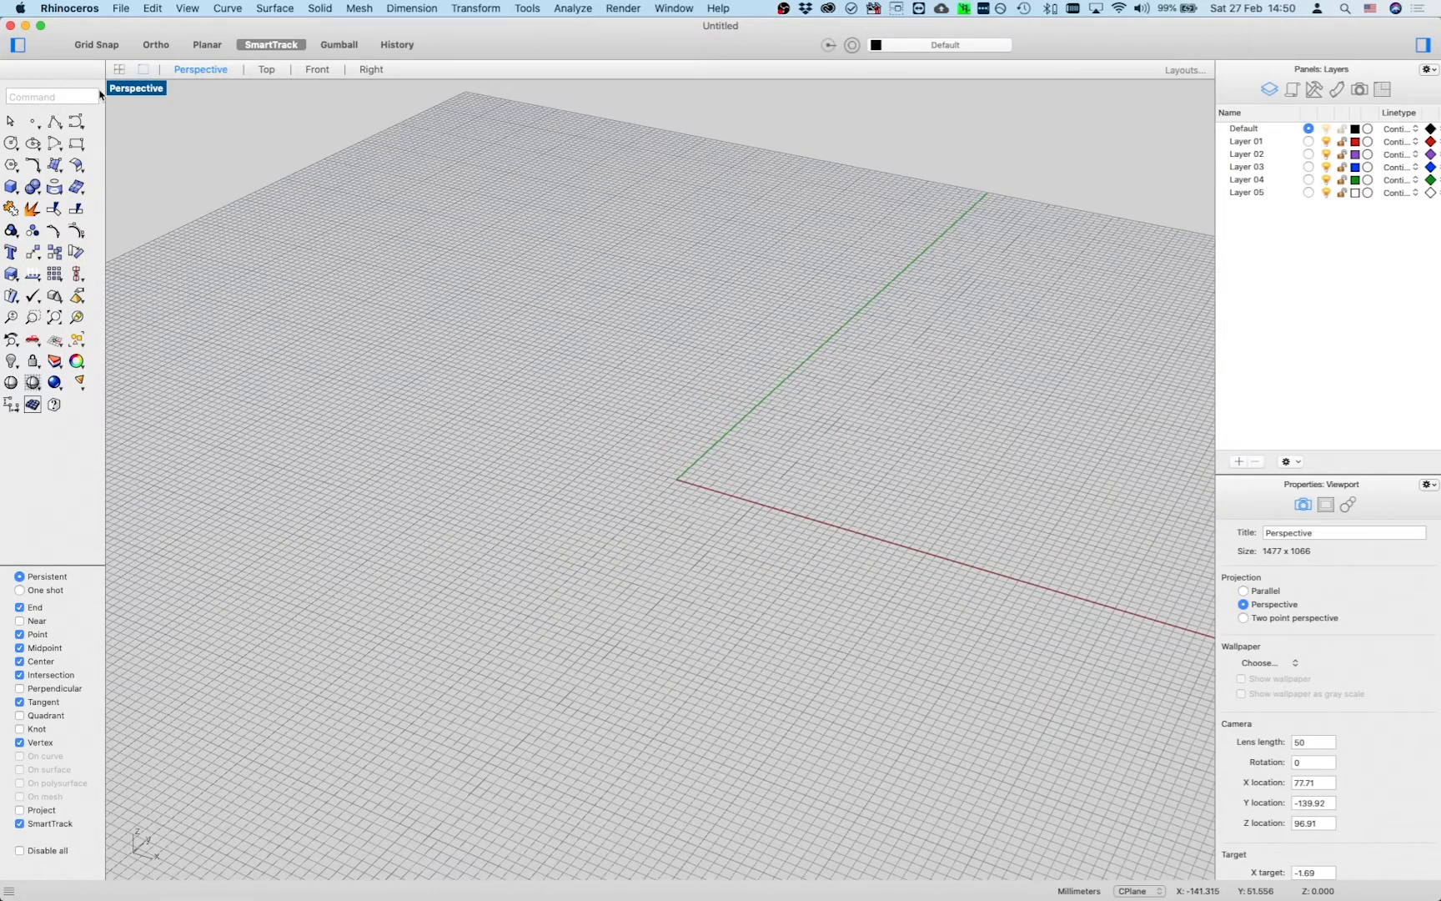
- Restore the four-viewport layout and enlarge the Perspective viewport to about 1032 x 695
double_click(136, 89)
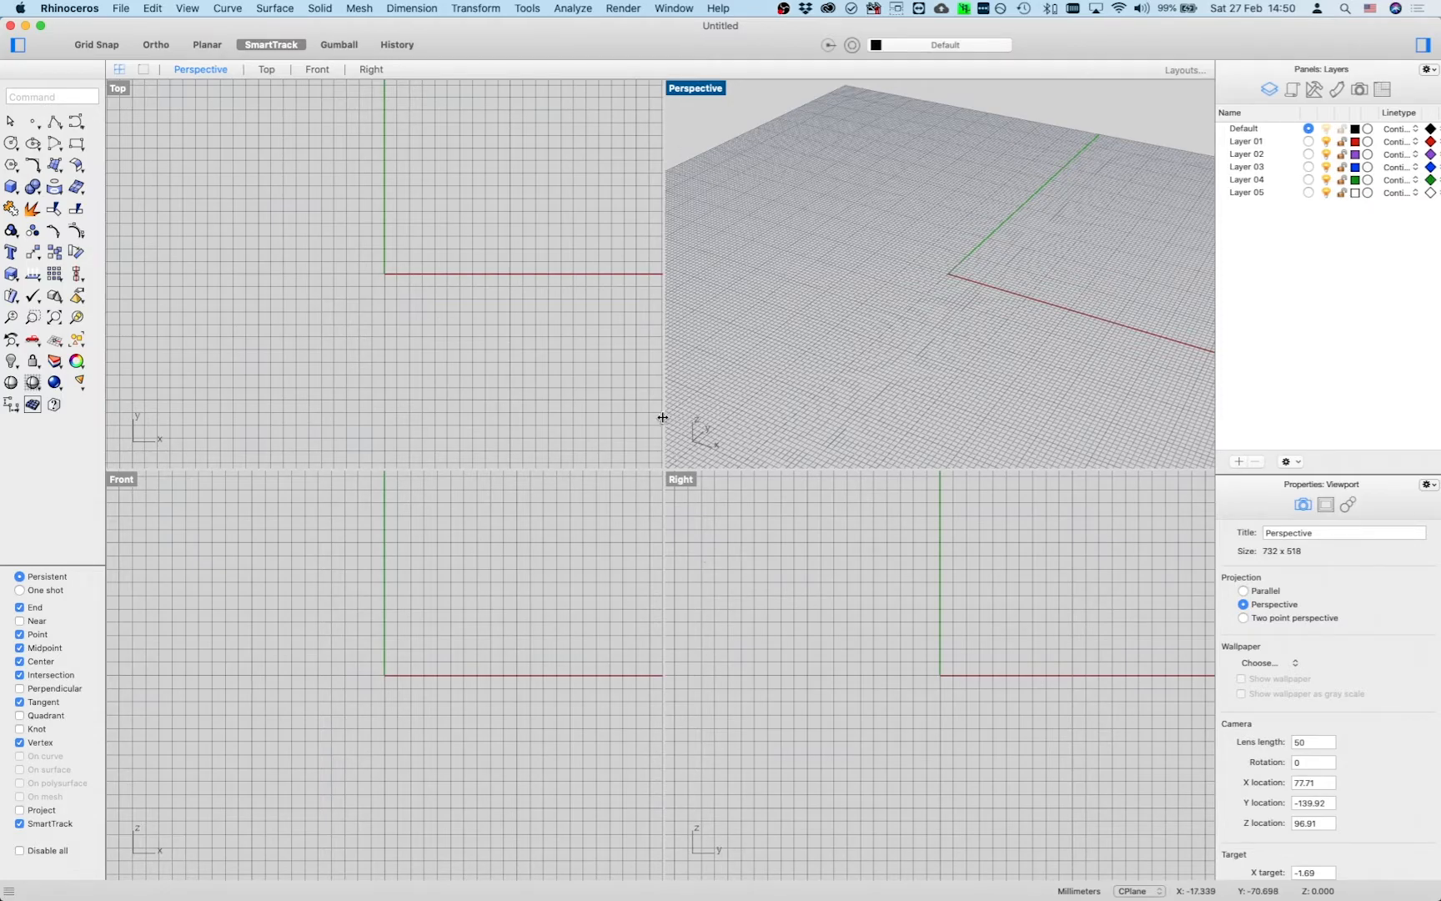
drag(664, 409, 441, 398)
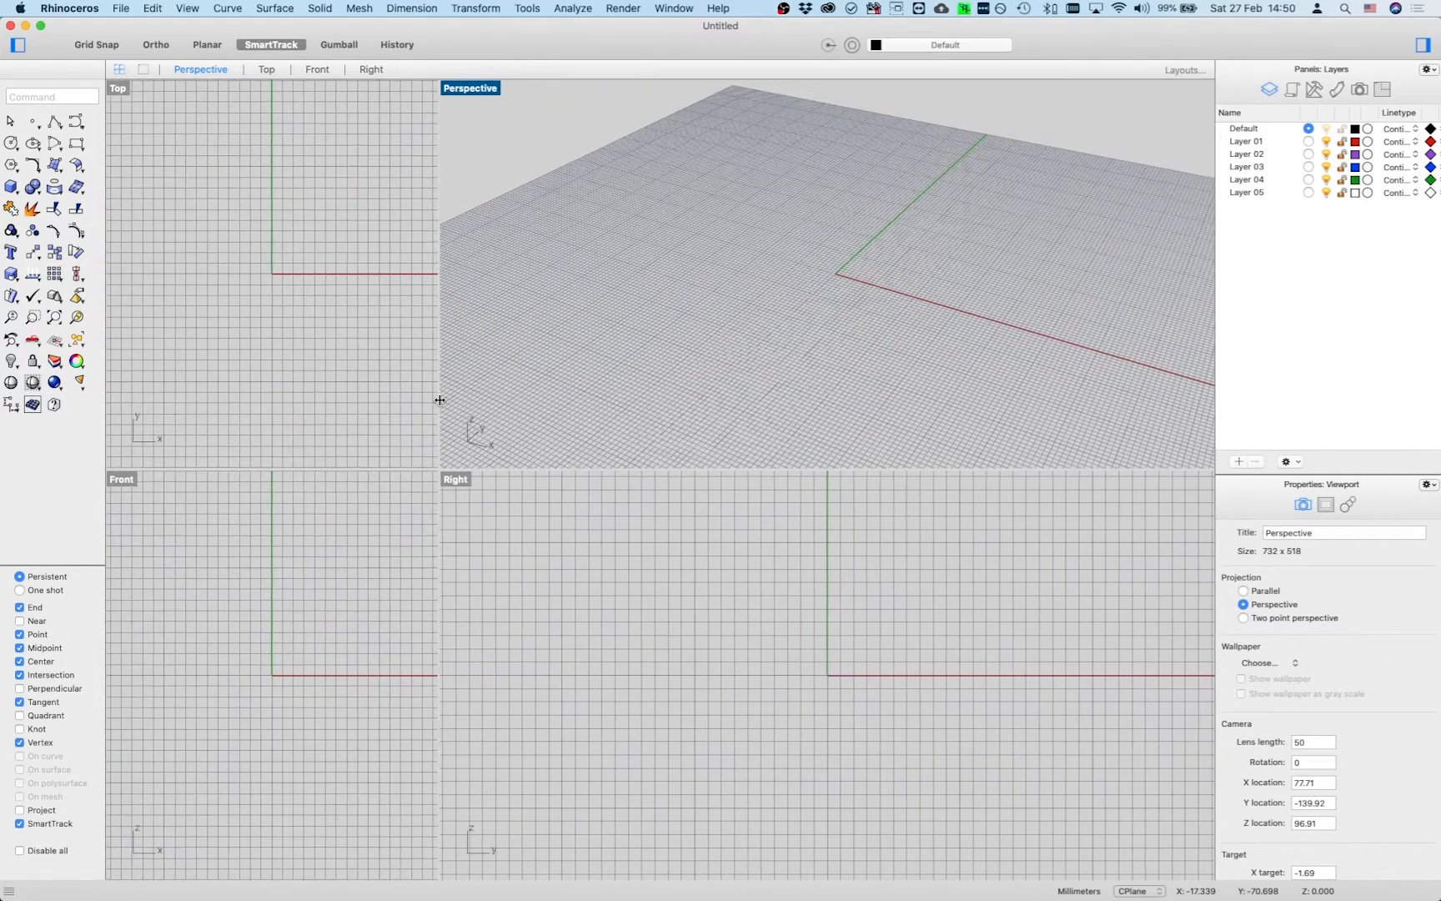
drag(525, 470, 547, 603)
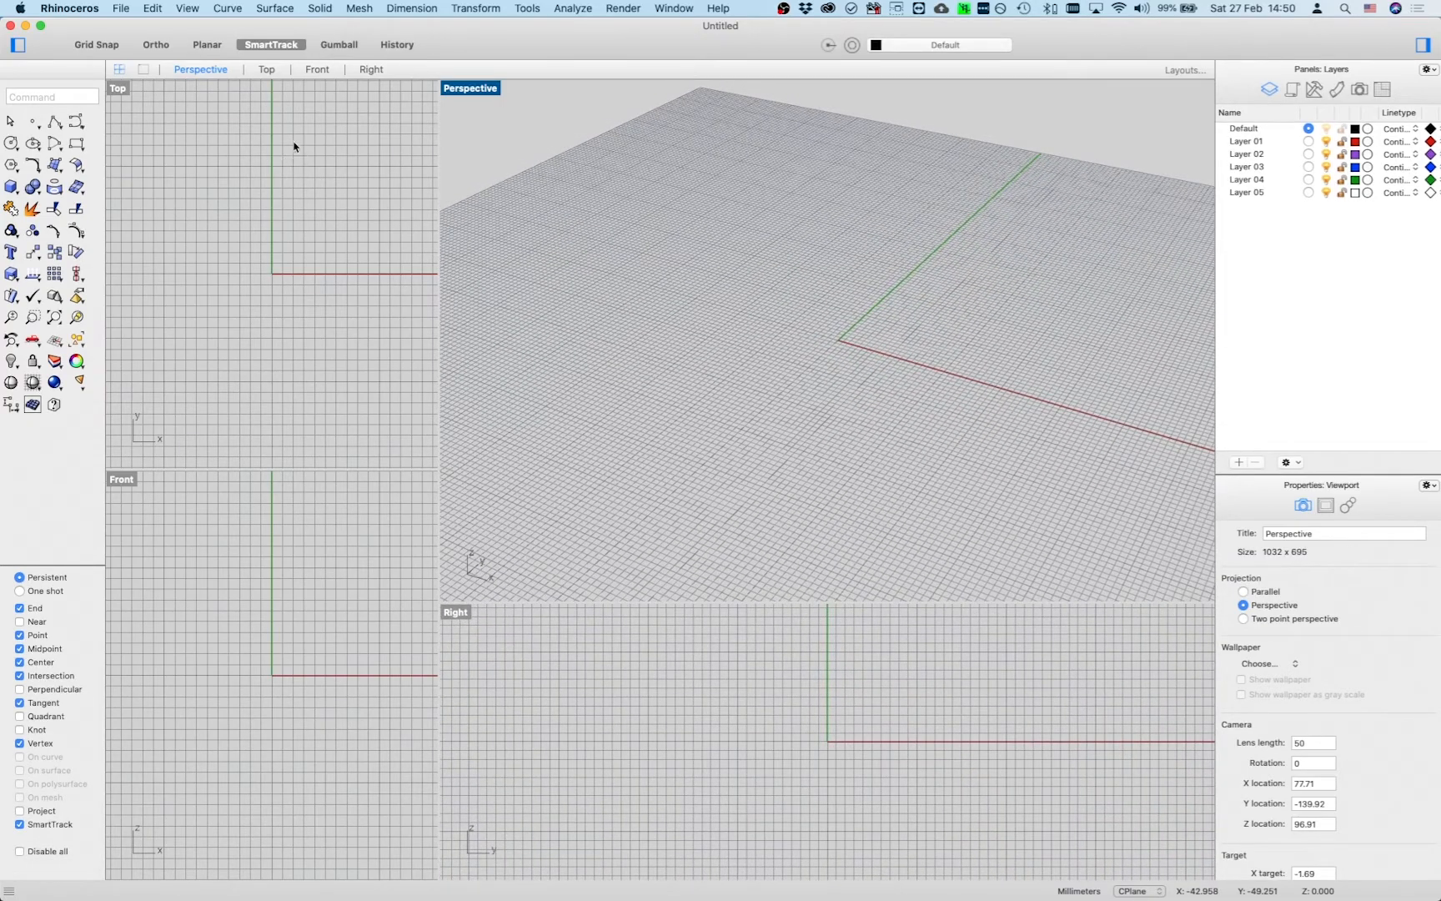
- Toggle between the single-viewport and four-viewport layouts, ending with Perspective maximized
click(144, 71)
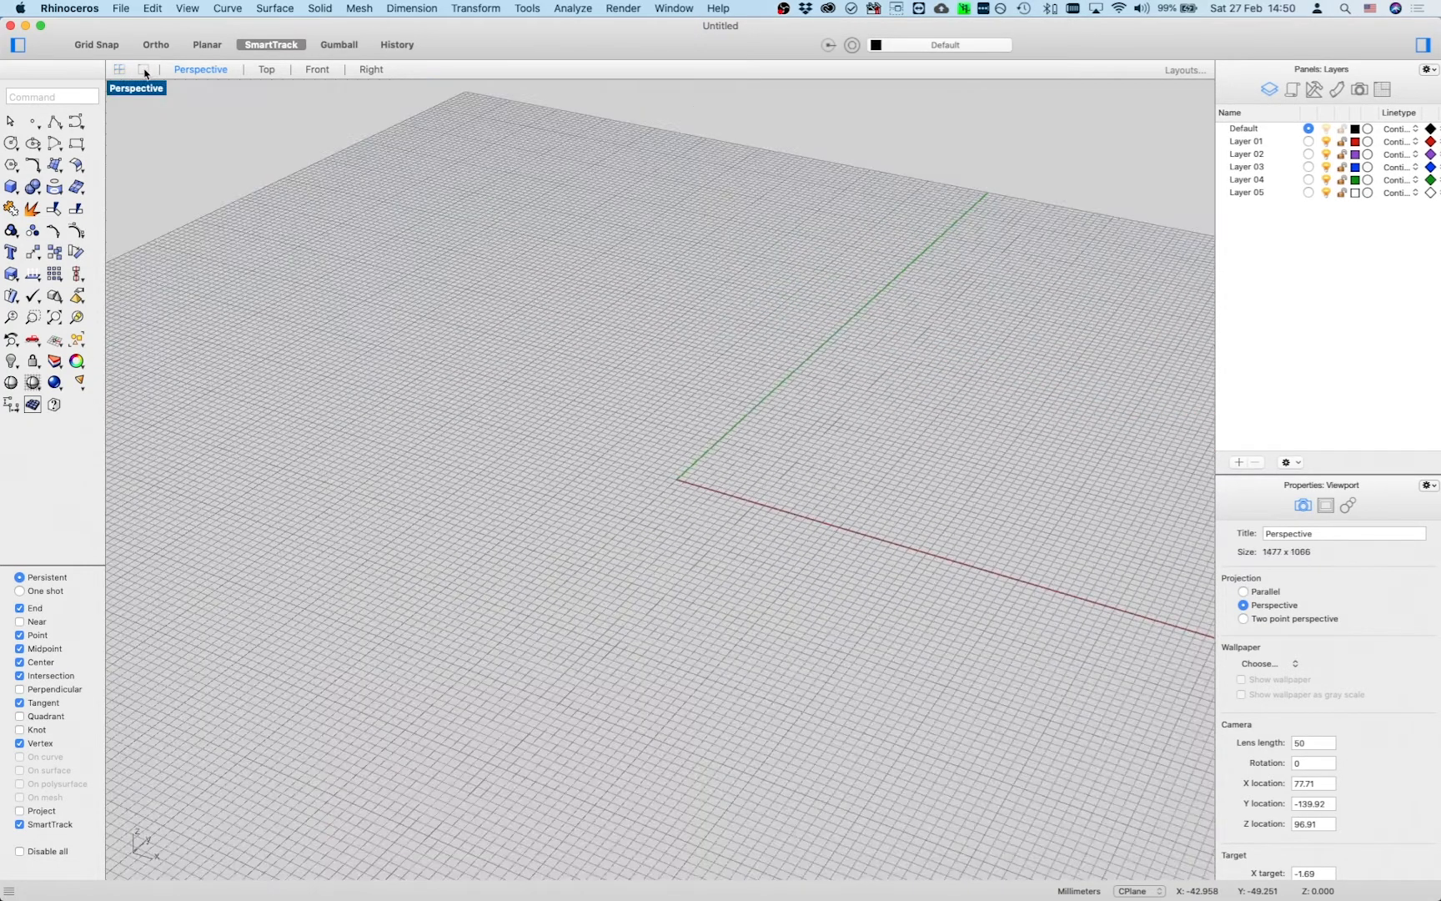
click(120, 70)
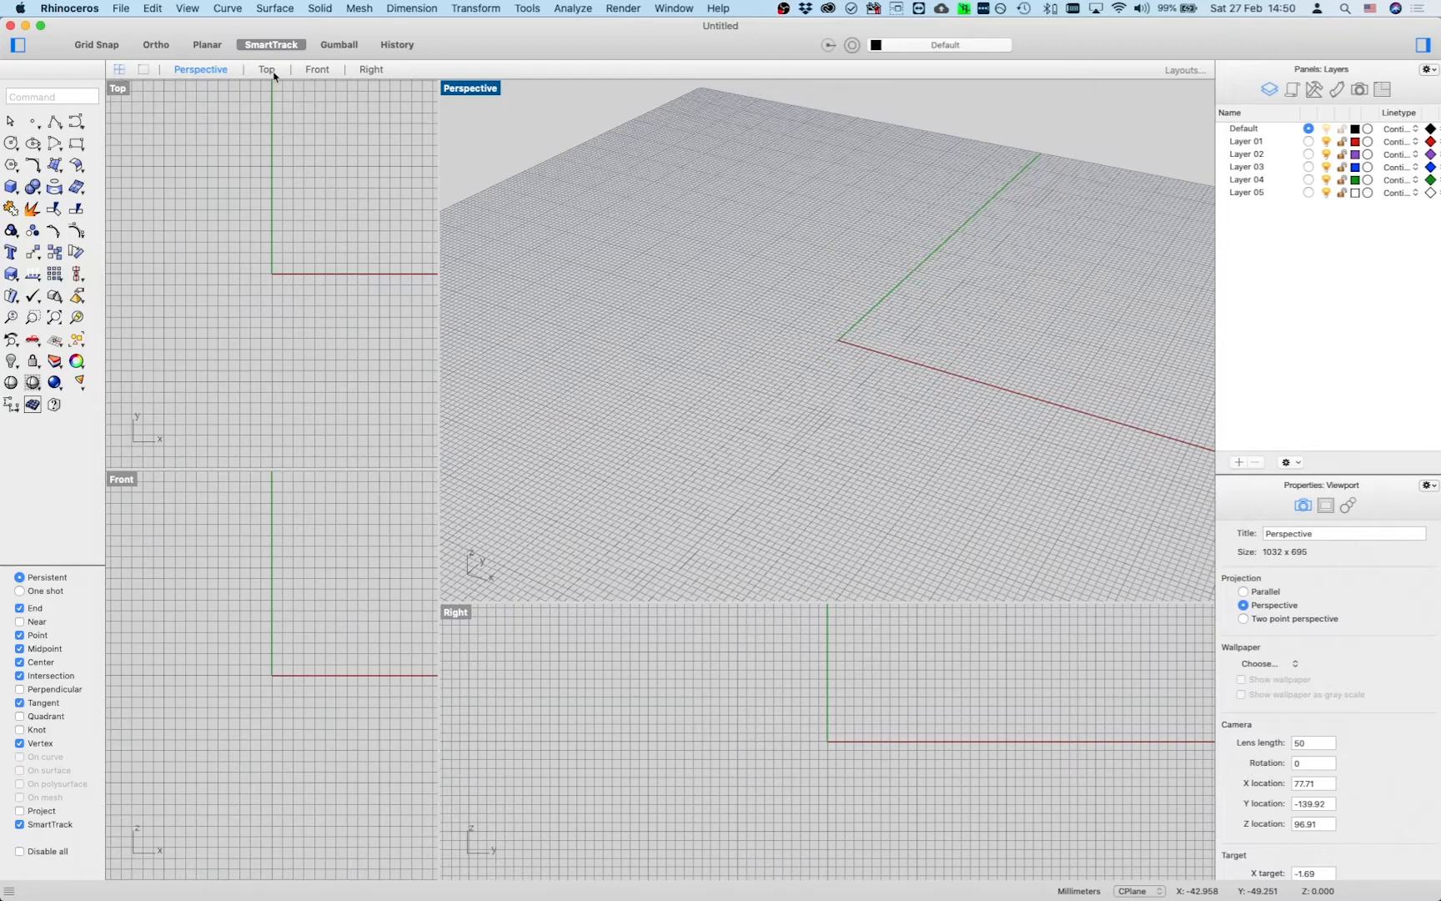
click(144, 71)
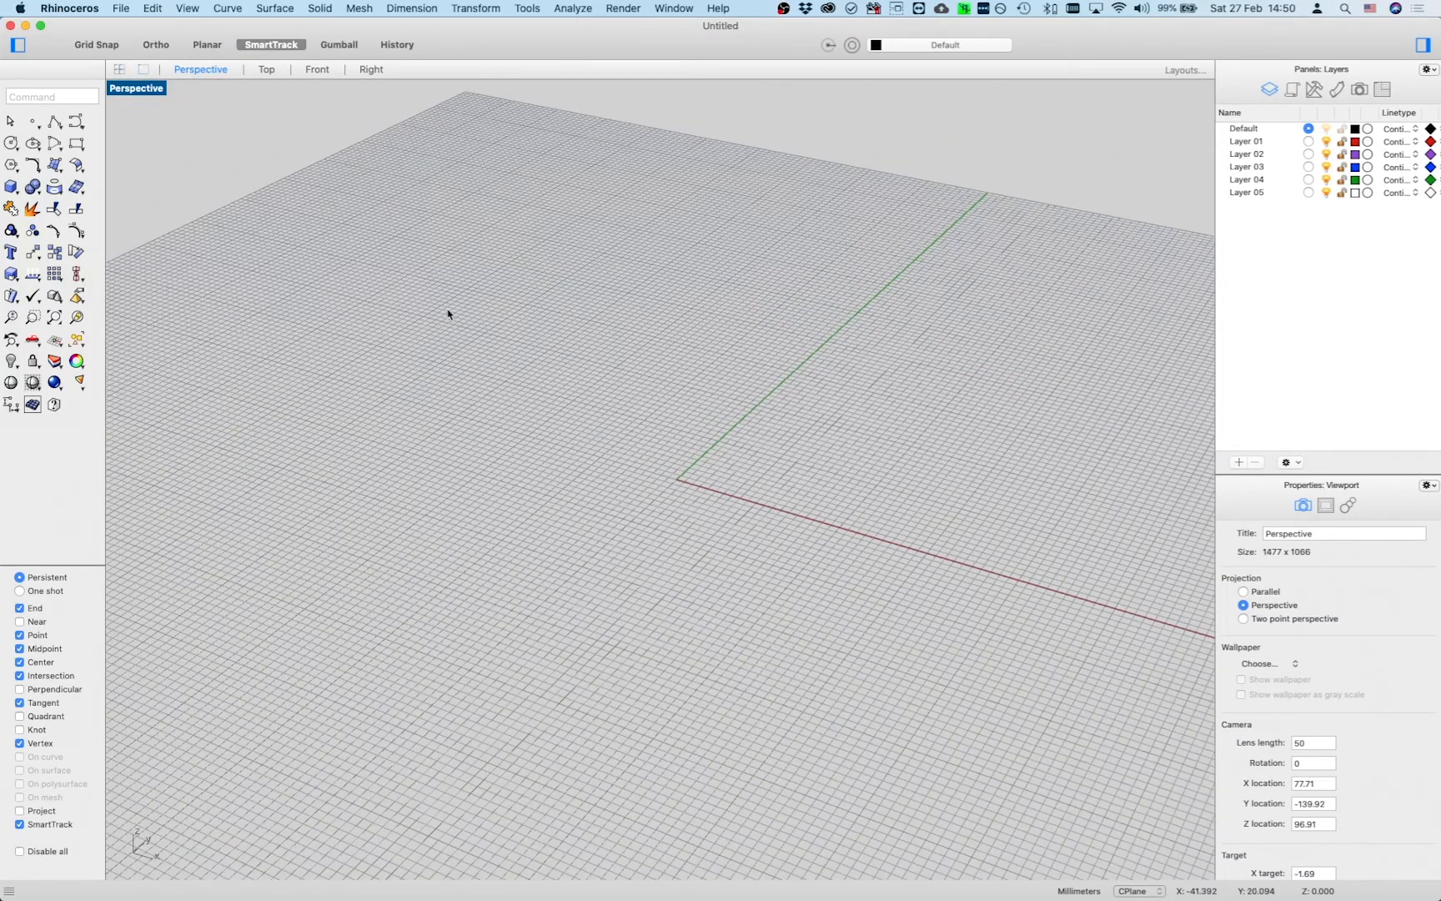
- View the Top, Front and Right views one by one and return to Perspective in the four-viewport layout
click(266, 70)
click(317, 70)
click(371, 69)
scroll(652, 403, down, 3)
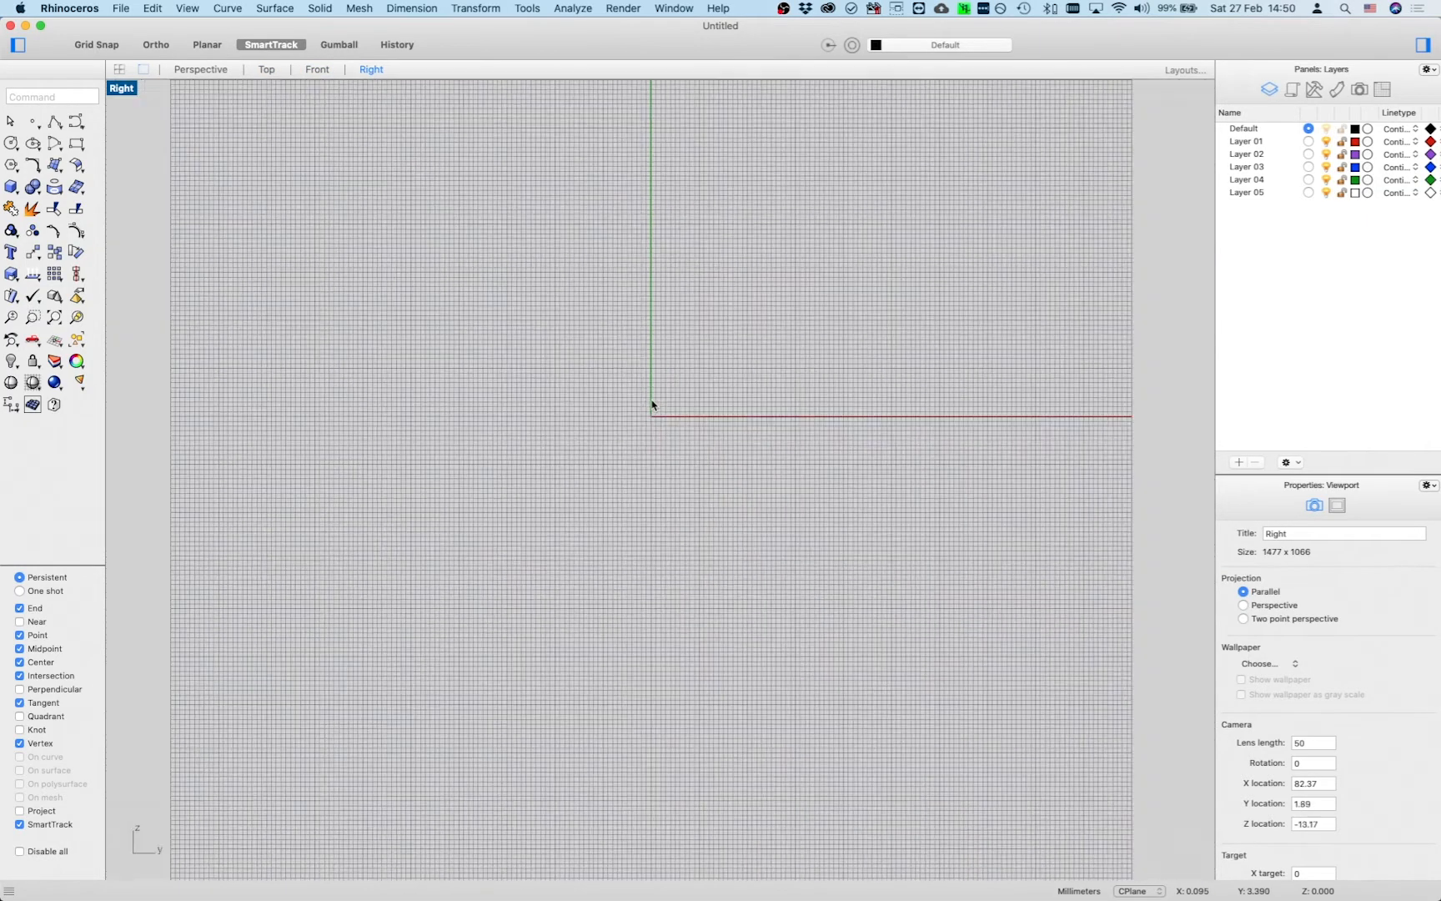
scroll(652, 403, down, 5)
click(201, 69)
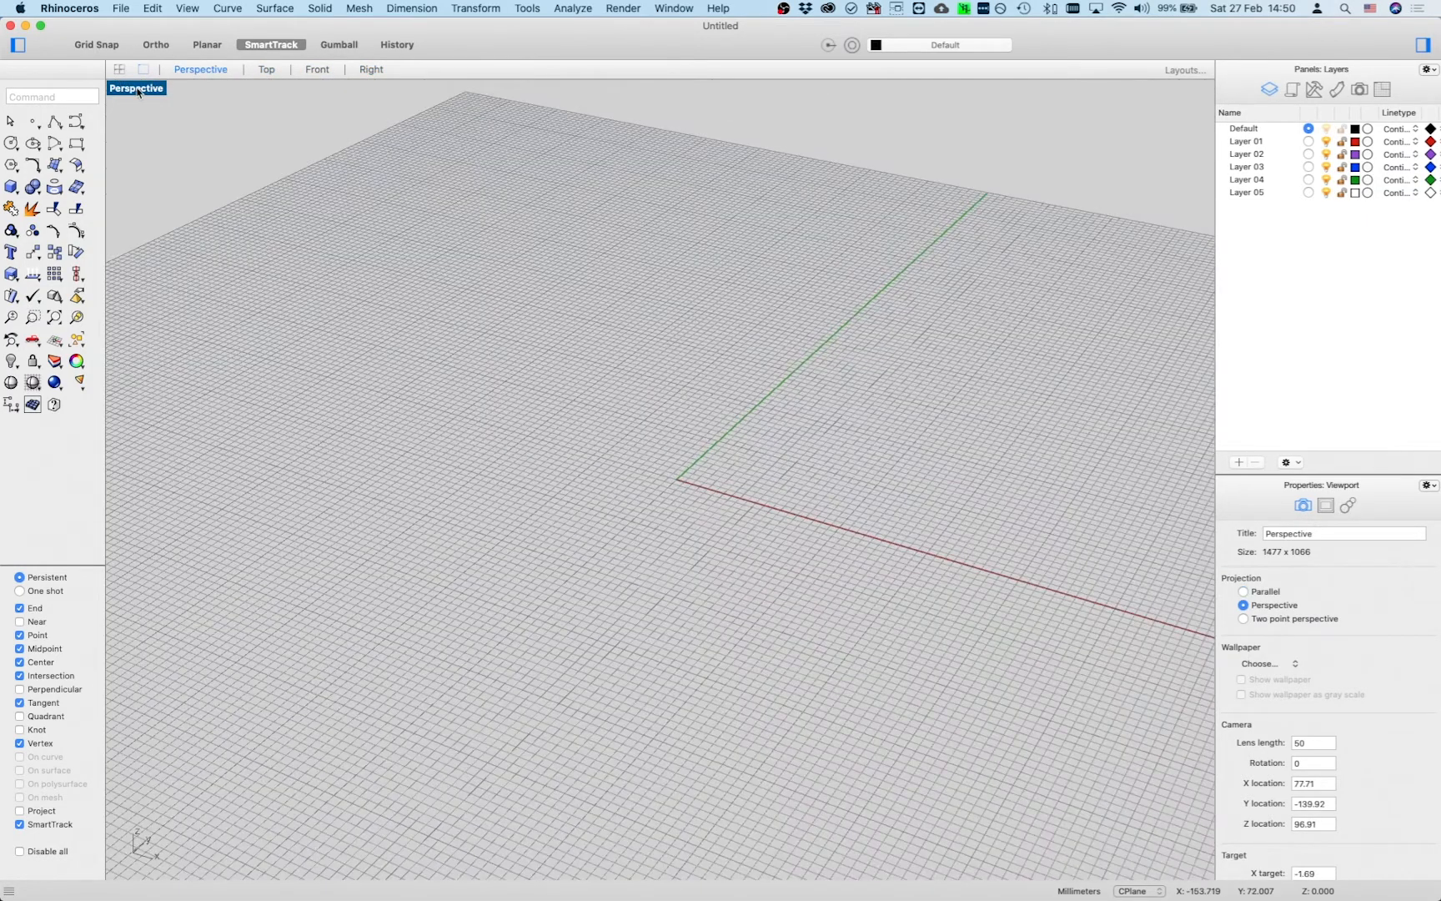
double_click(136, 89)
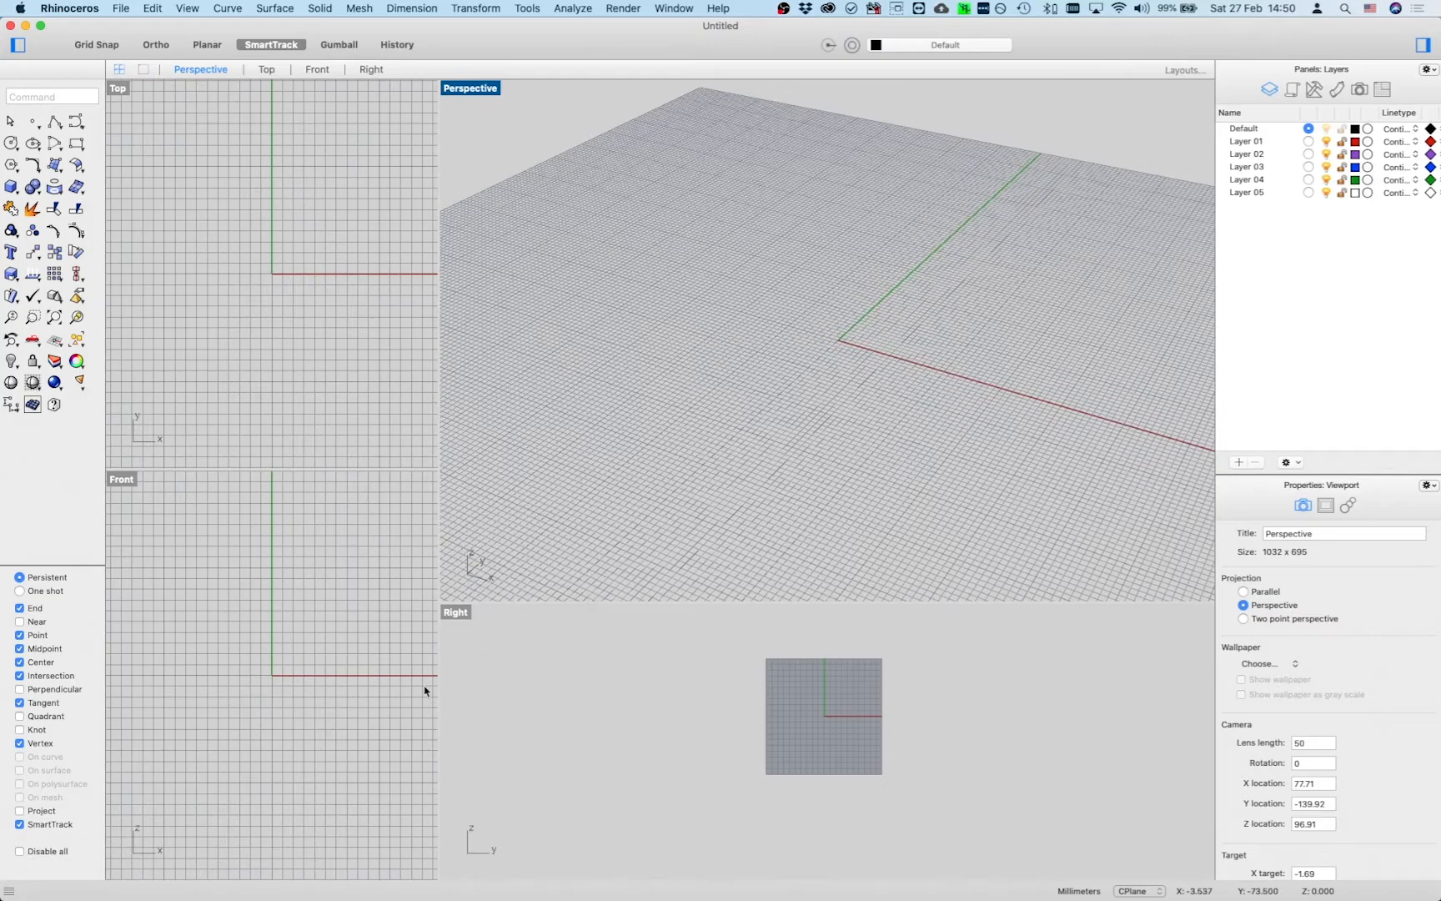
- View the command history pop-up and close it by making the Top viewport active
click(9, 890)
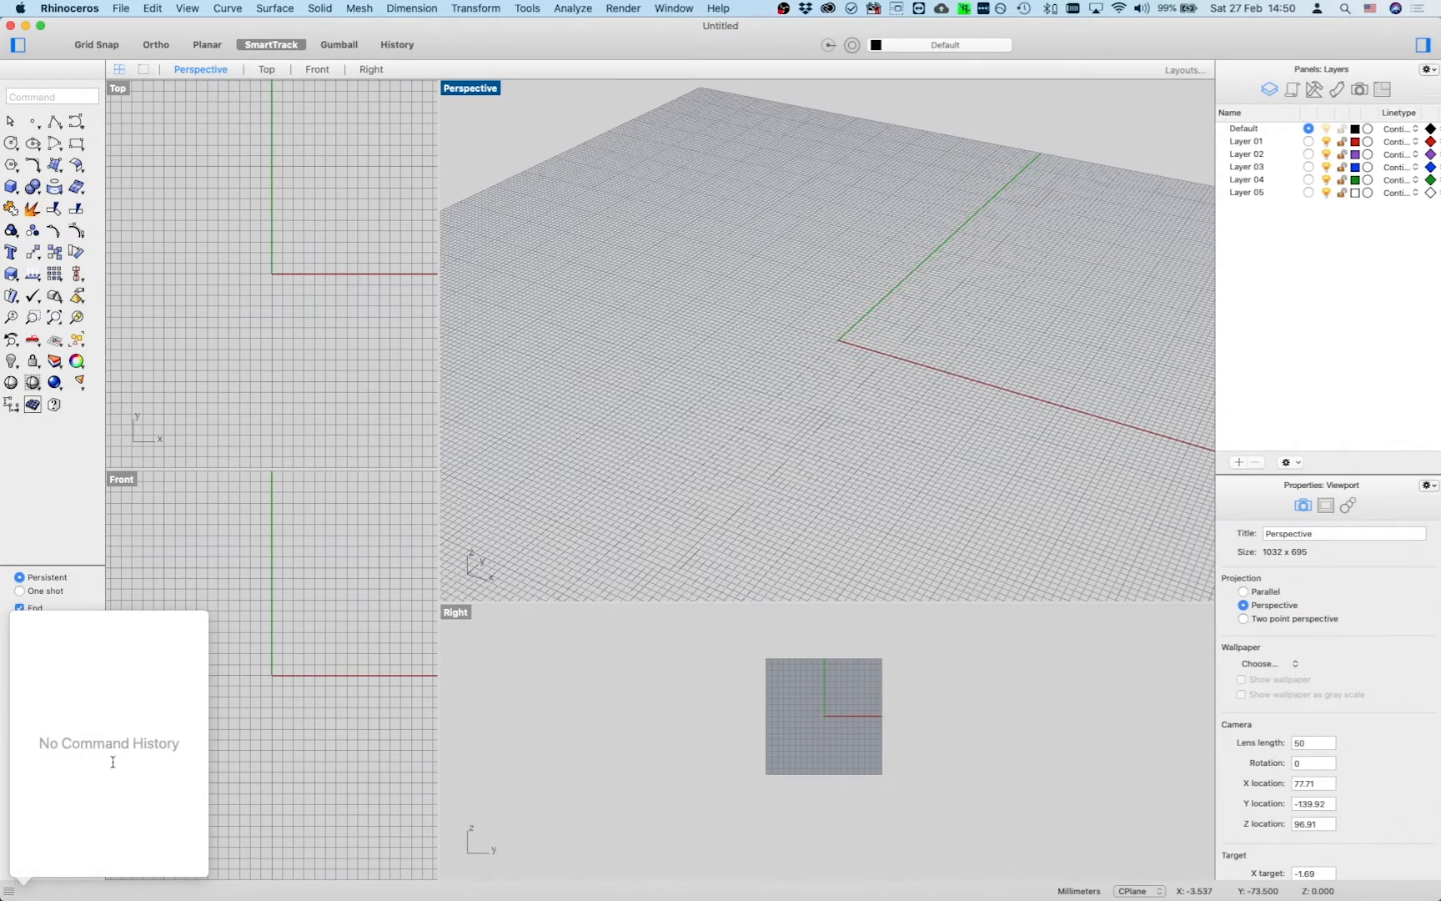
click(206, 286)
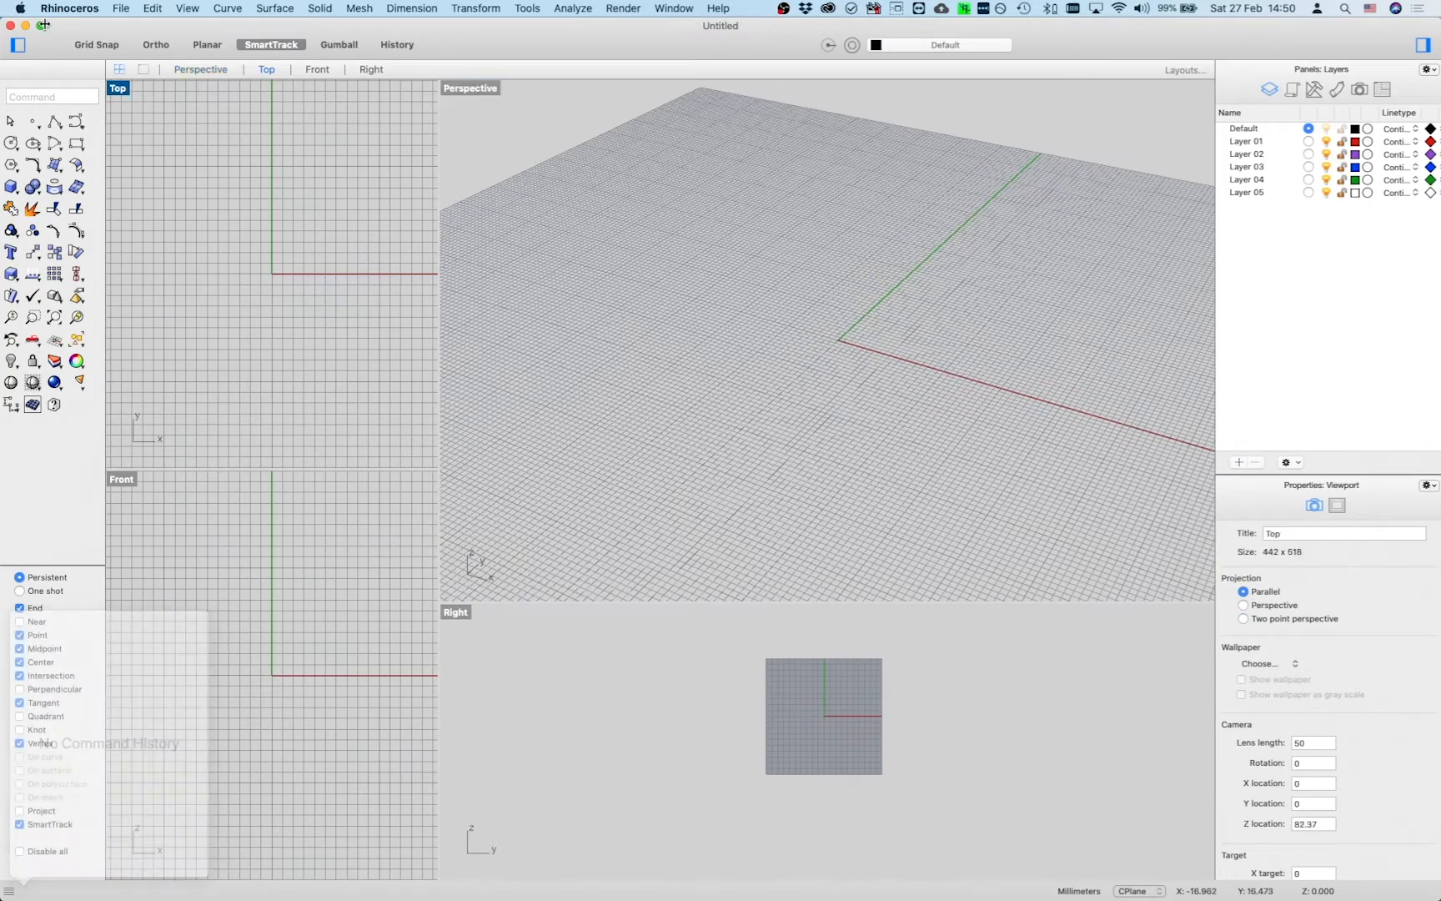
- Draw a line in the Perspective viewport that crosses the red X axis near the origin
text(line)
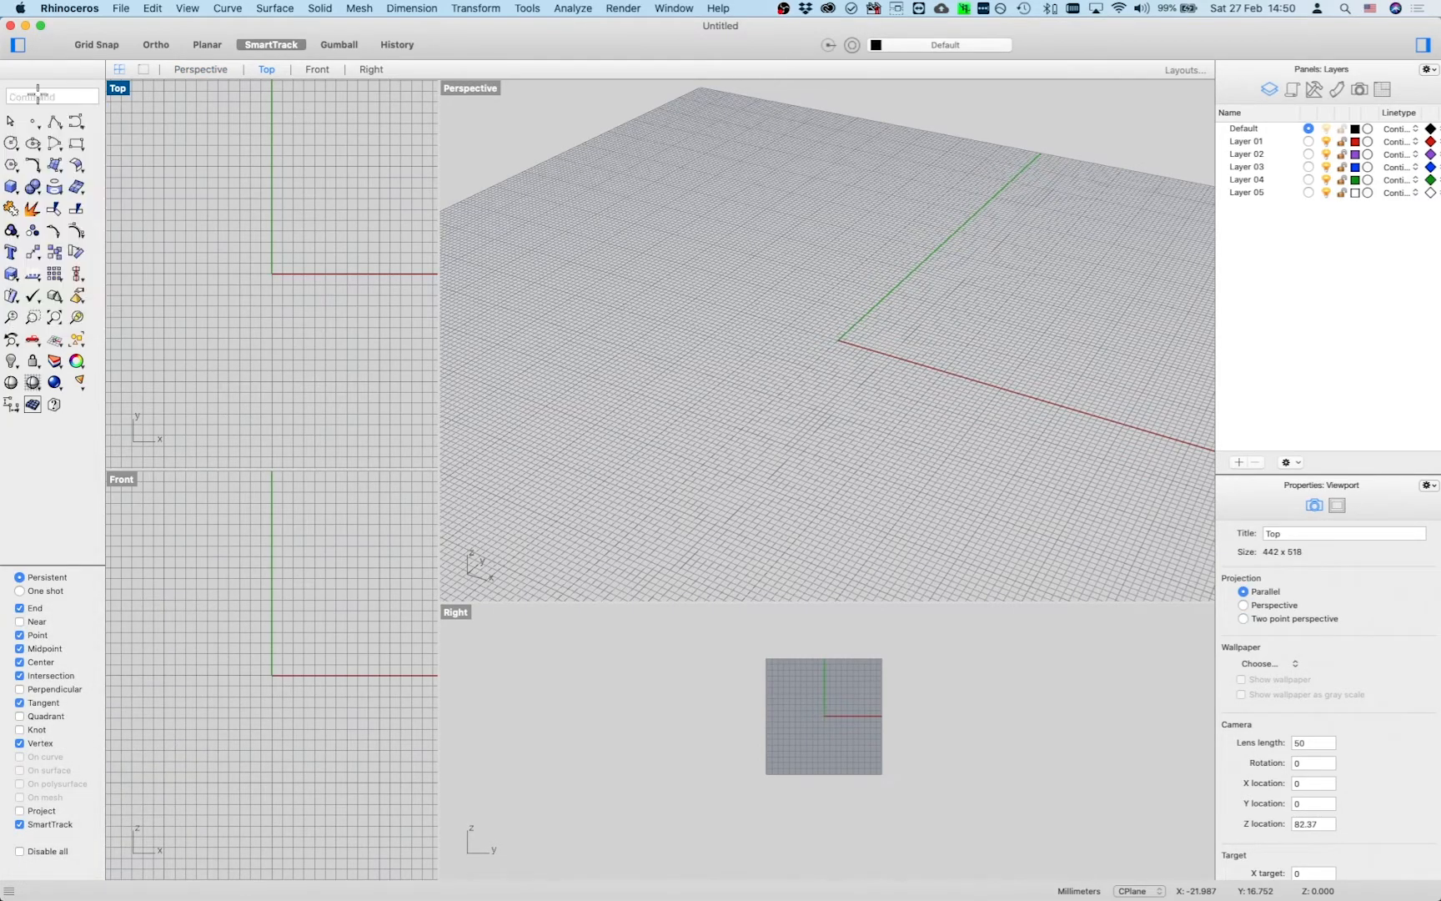
key(Return)
click(929, 406)
click(892, 266)
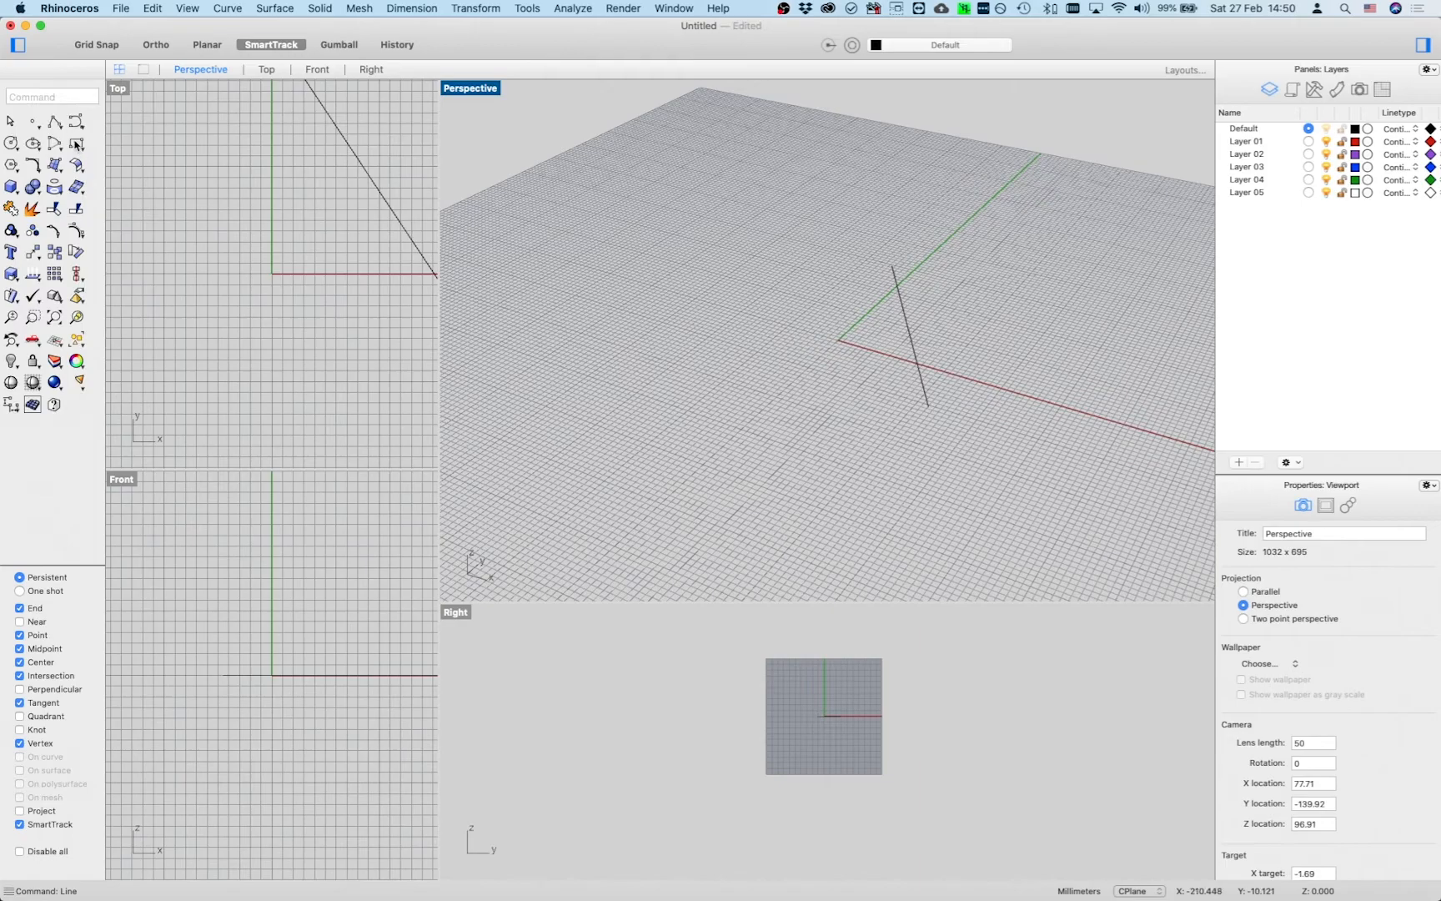
- Draw a circle with a radius of about 24.6 mm beside the line in the Perspective viewport
text(circle)
key(Return)
click(755, 380)
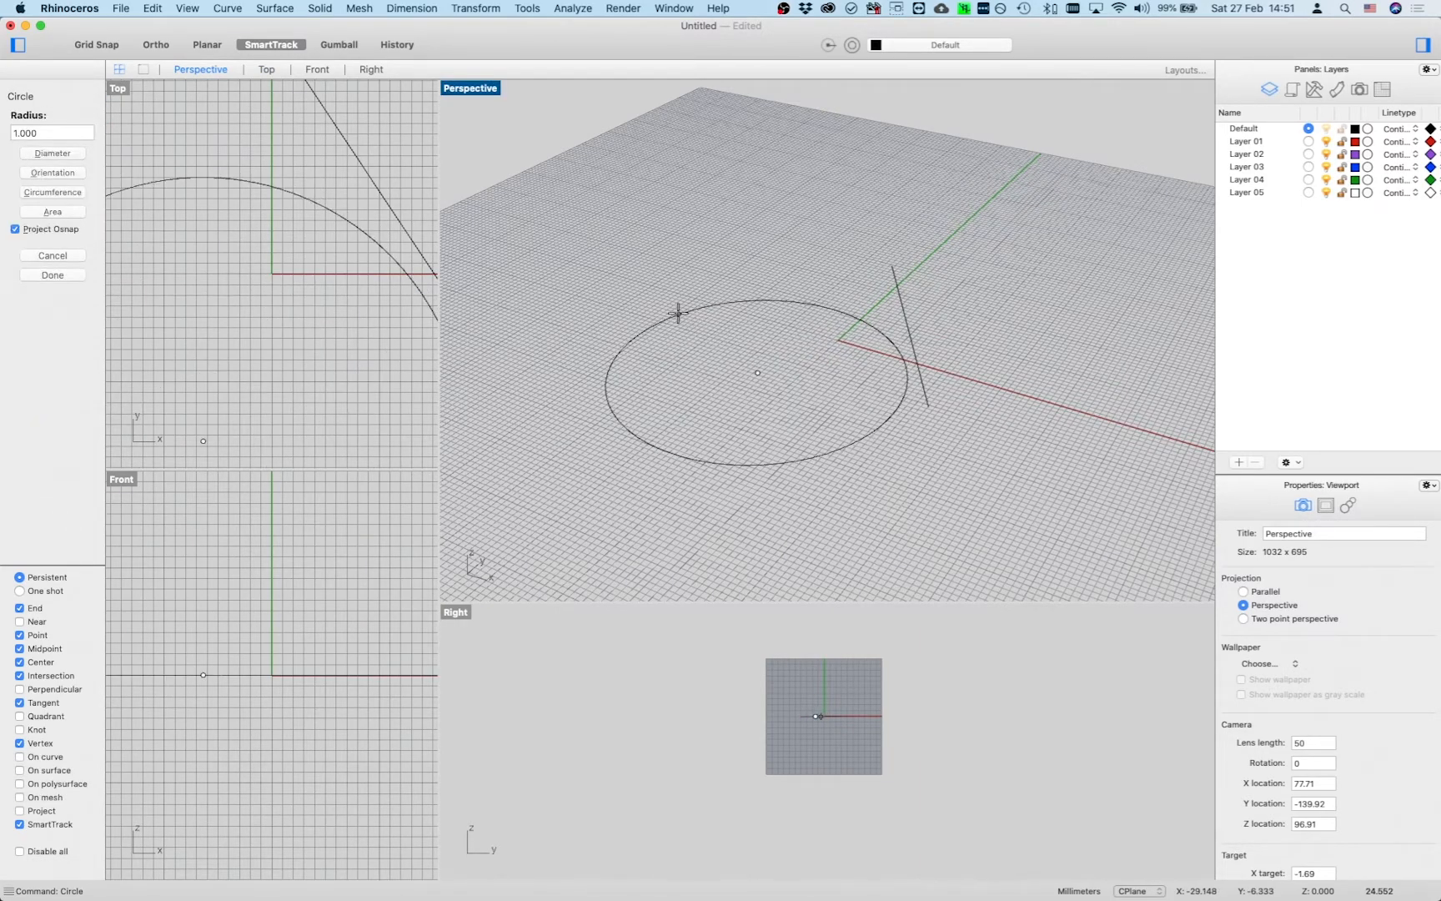
click(679, 312)
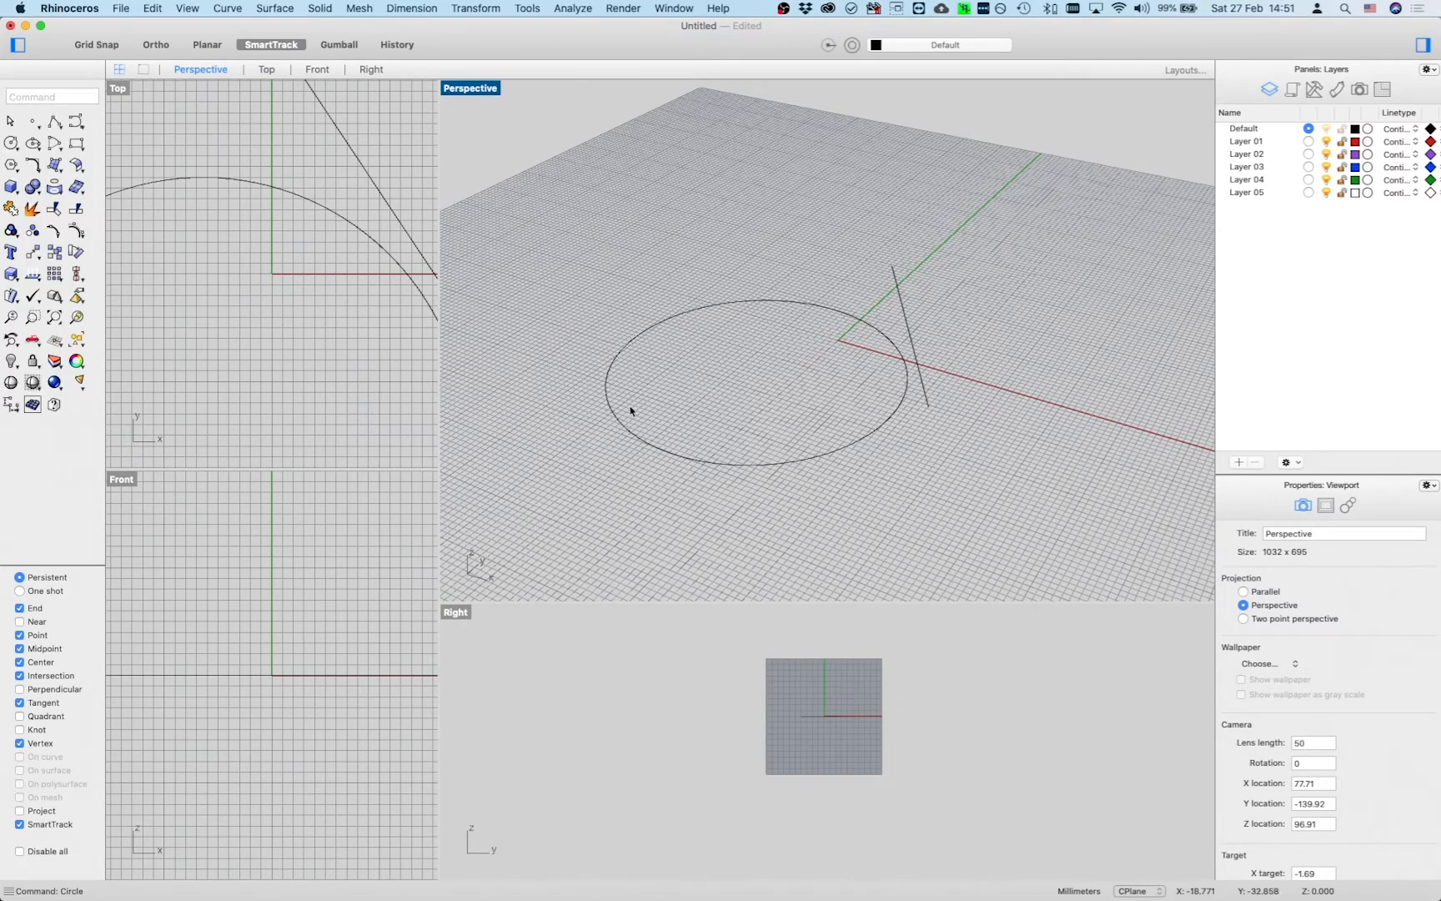
- View and close the command history pop-up, and show the Command History panel in place of Layers
click(9, 891)
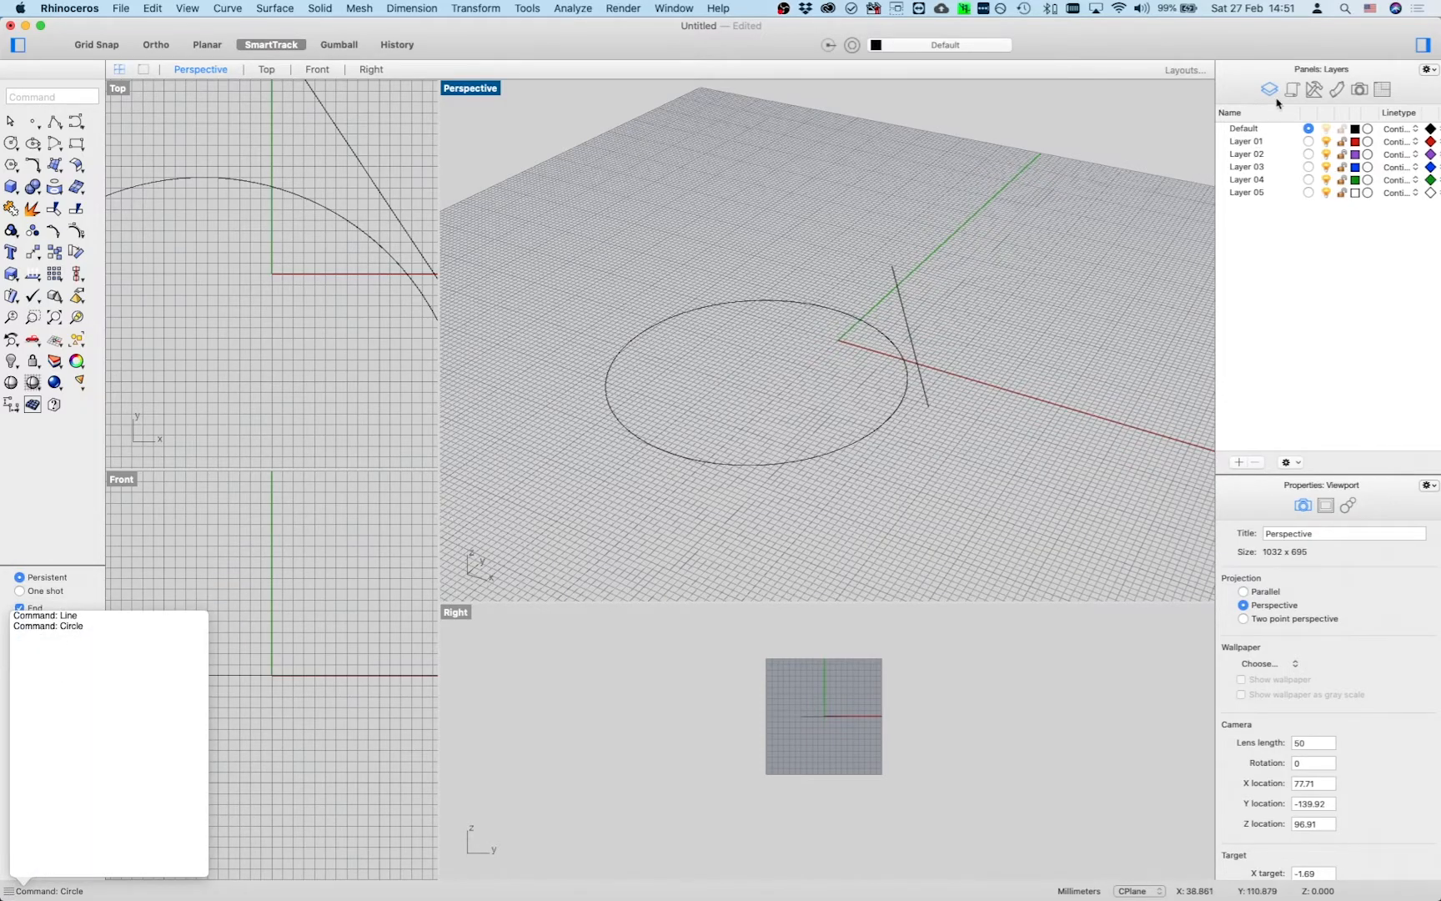
click(584, 405)
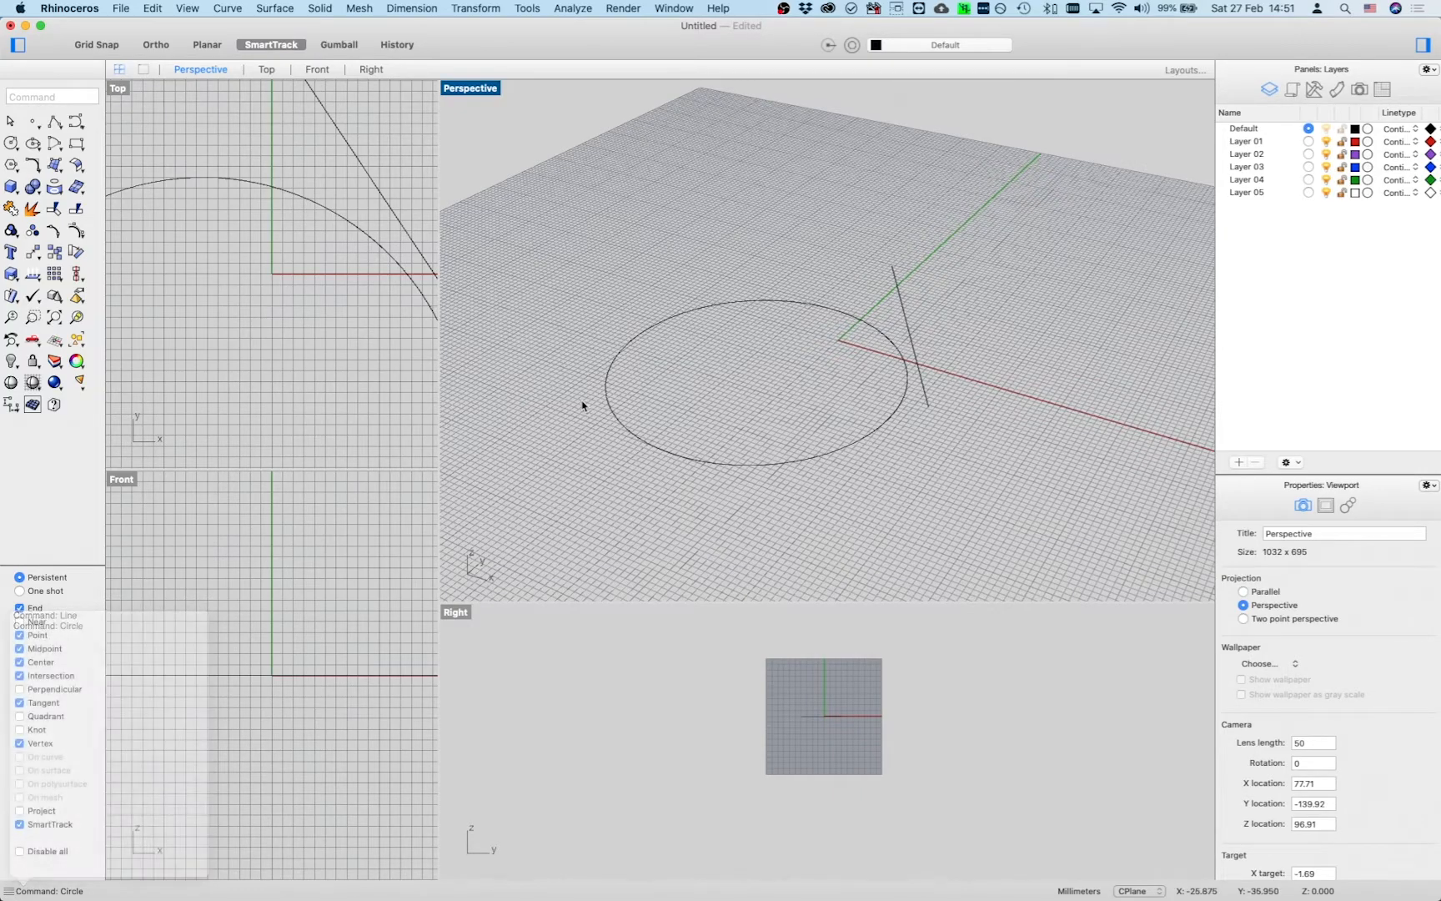
click(1293, 90)
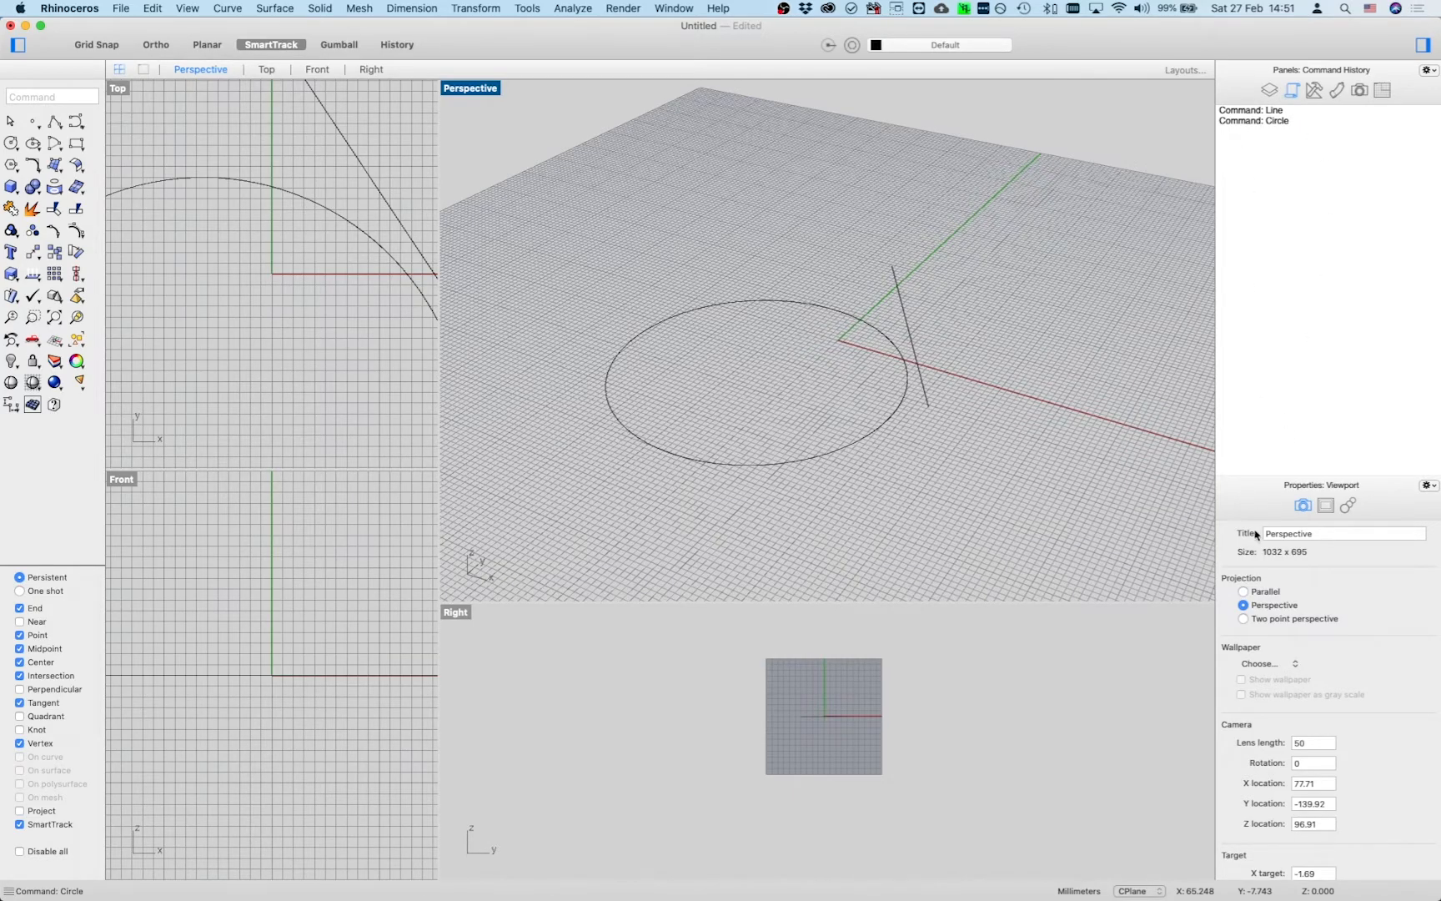
- In the Themes preferences, set the modeling inspectors sidebar to 3 sections and close the preferences
click(74, 10)
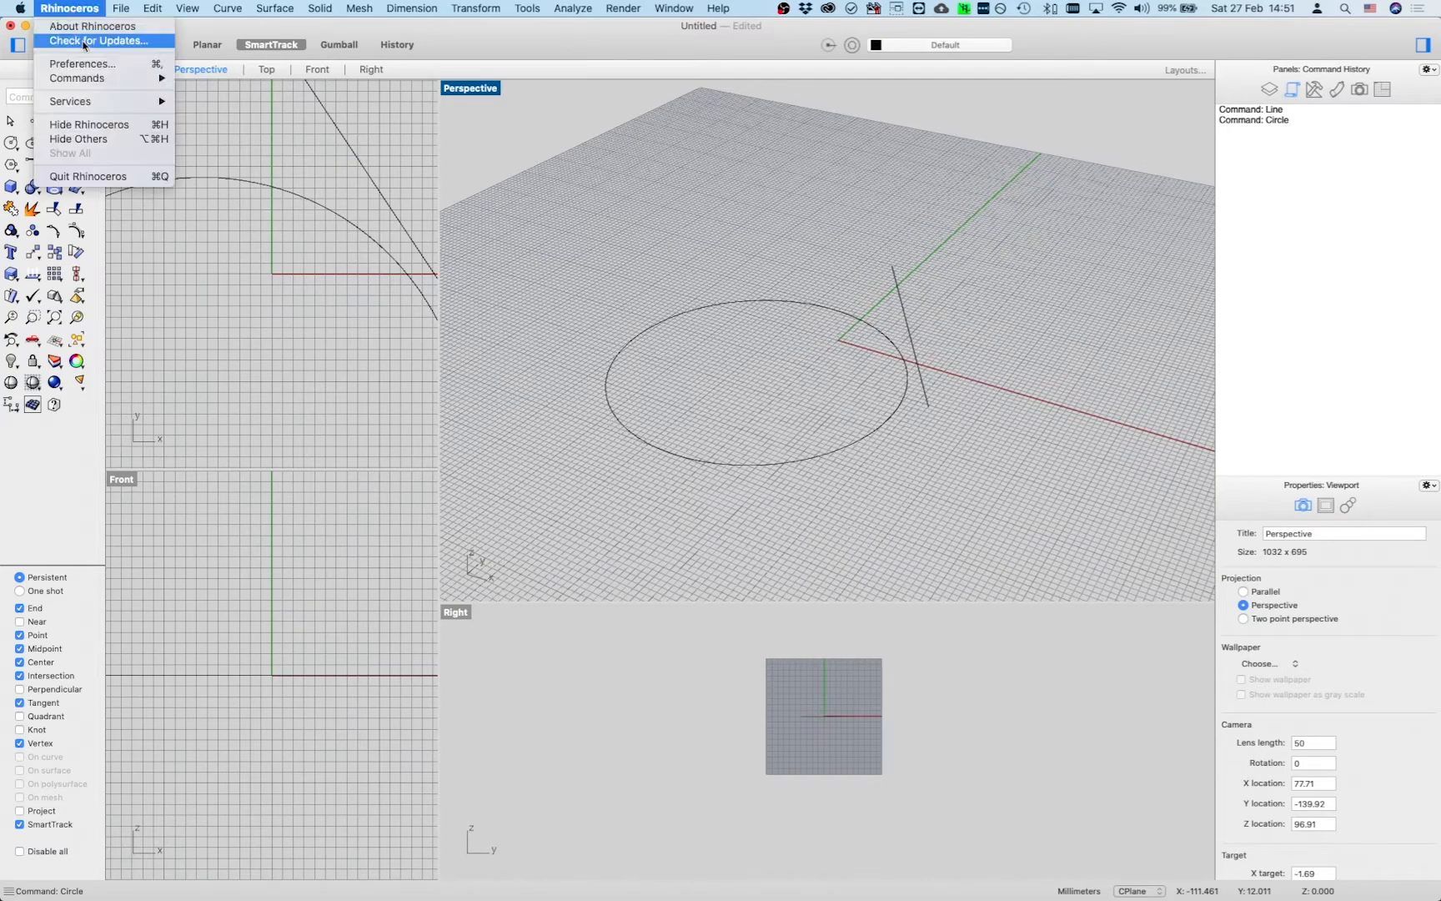
click(88, 64)
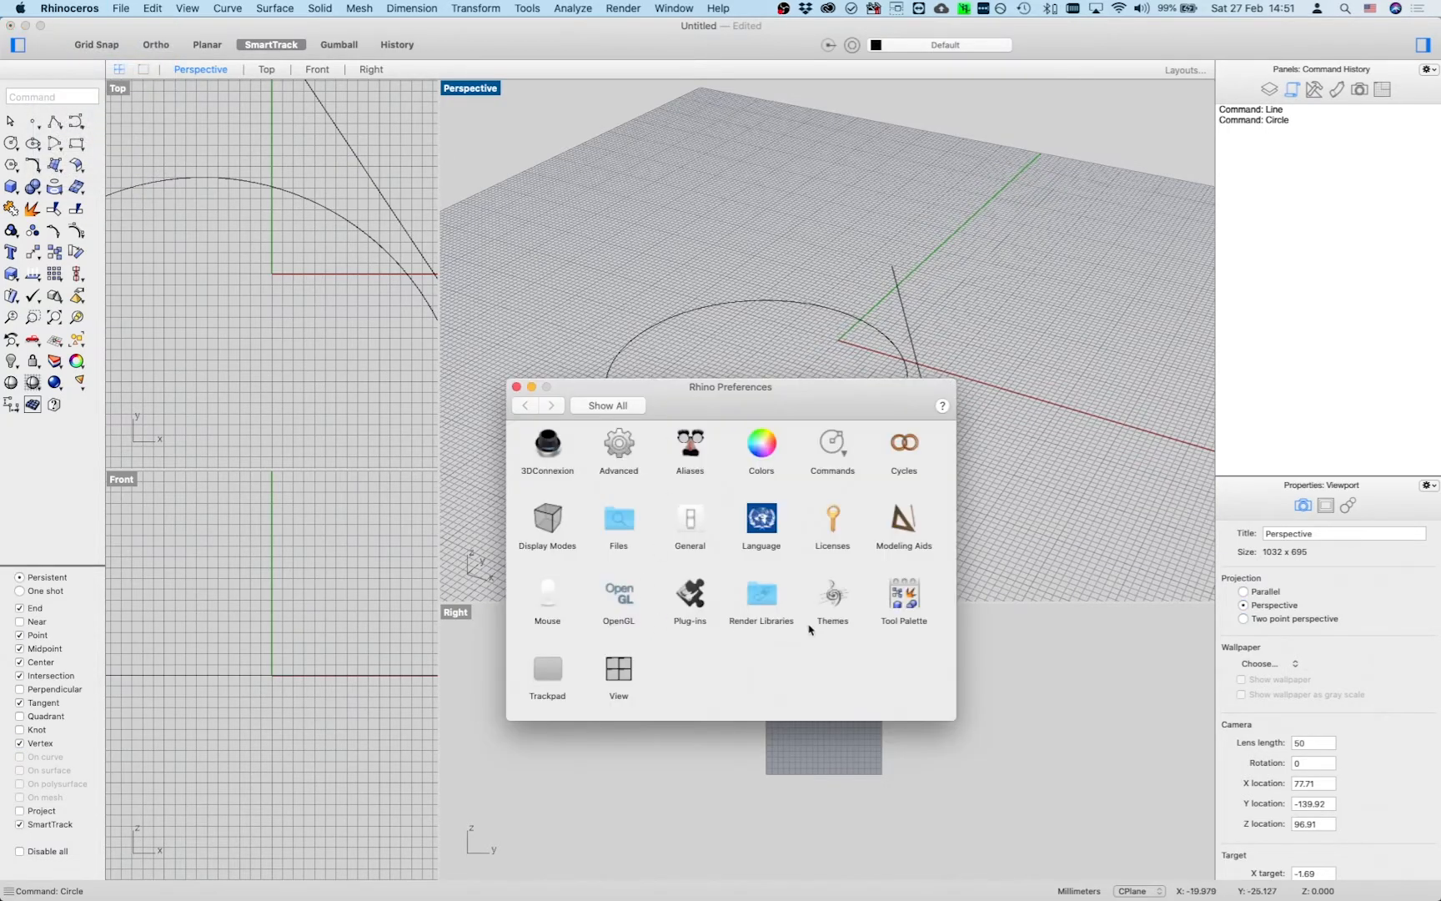
click(832, 599)
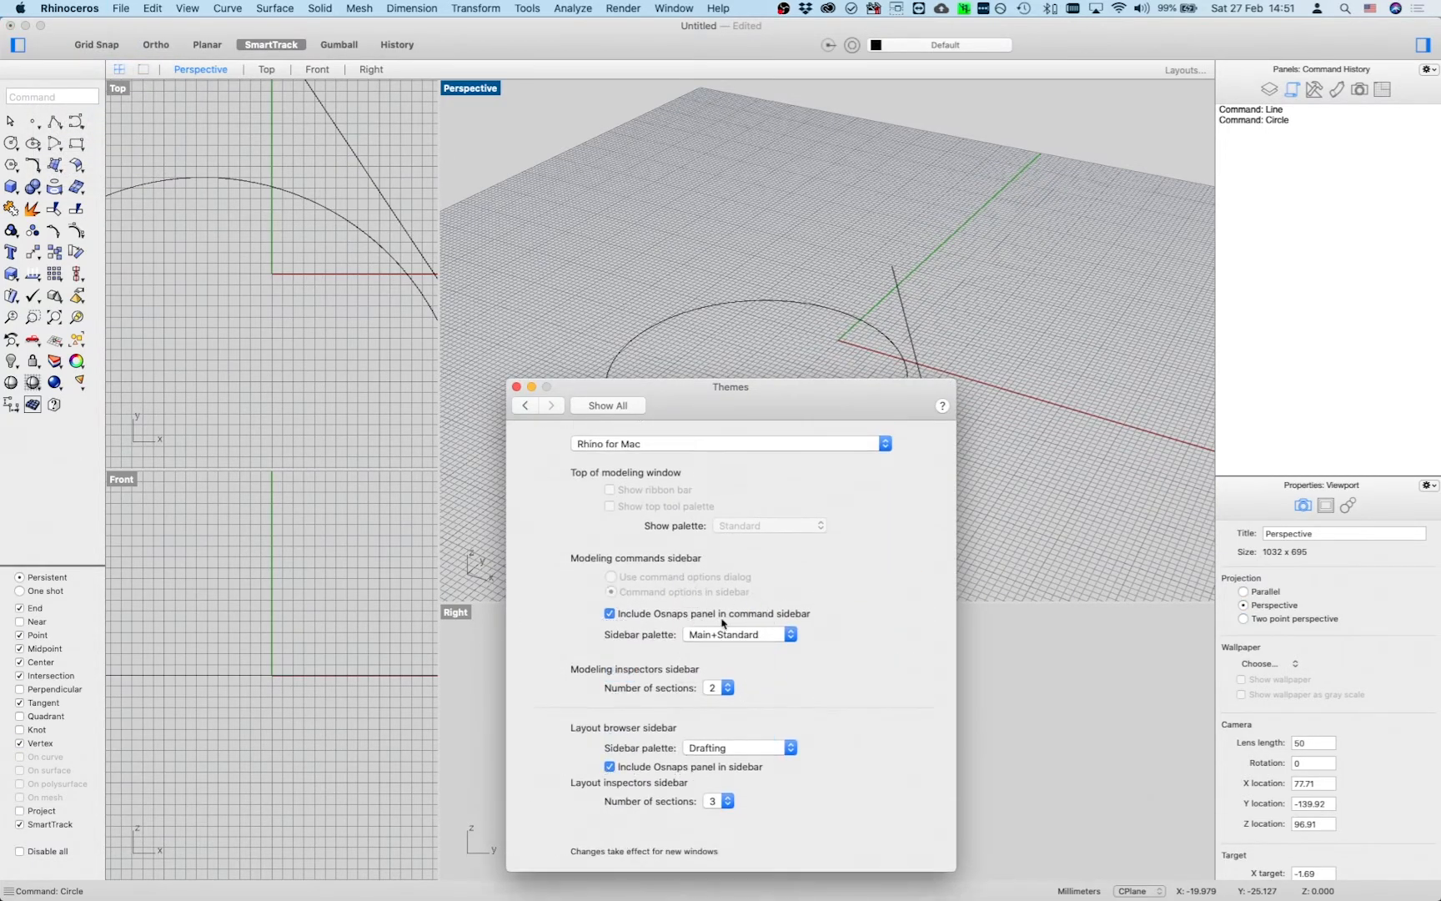
click(726, 687)
click(715, 701)
drag(596, 392, 594, 314)
click(516, 309)
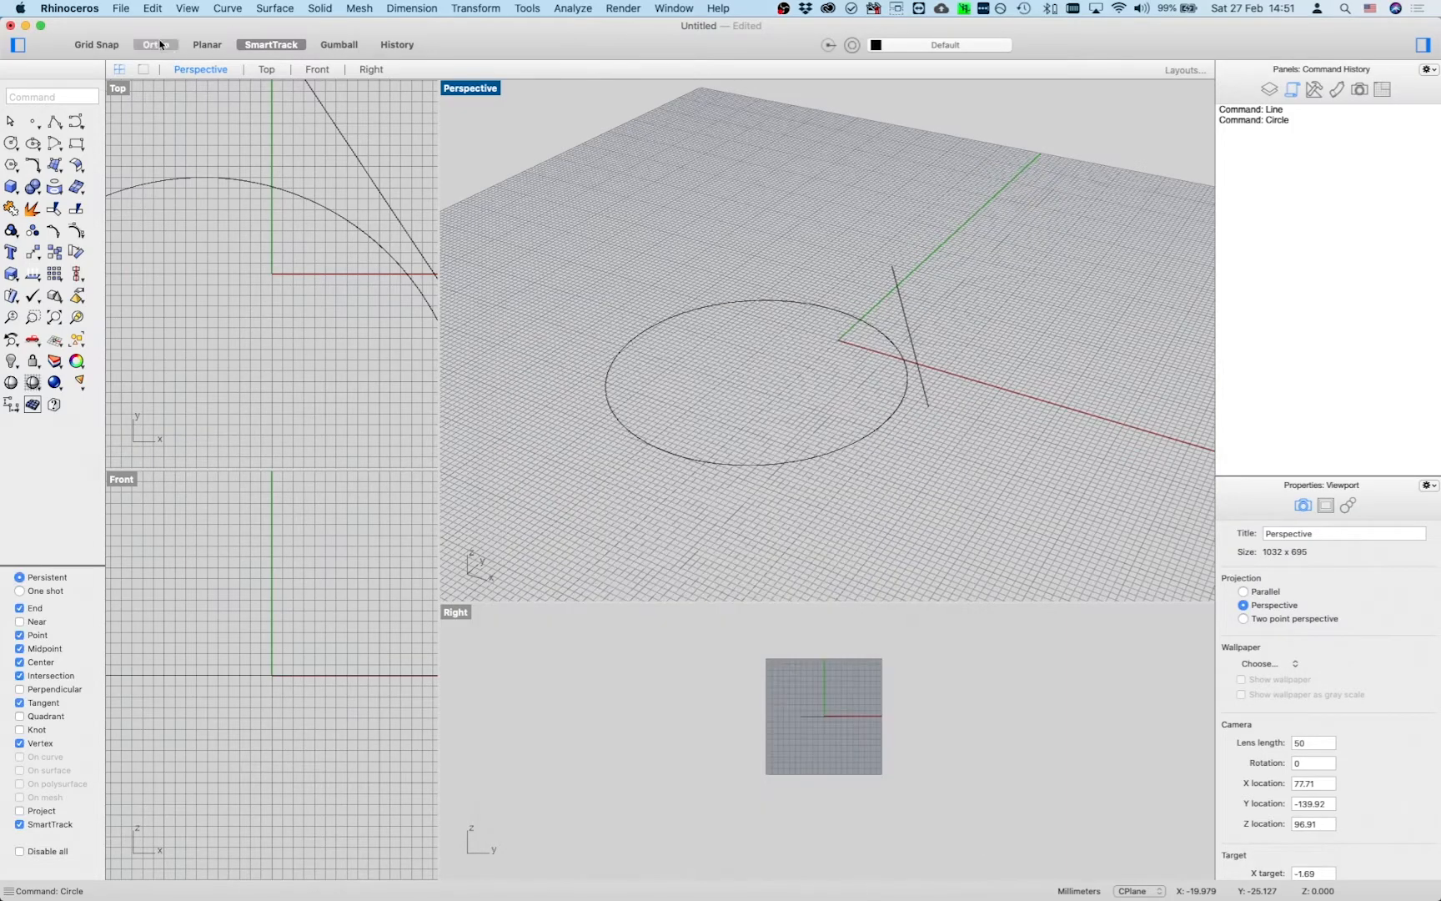
- Create a new blank model in a separate window
click(120, 8)
click(740, 406)
key(super+n)
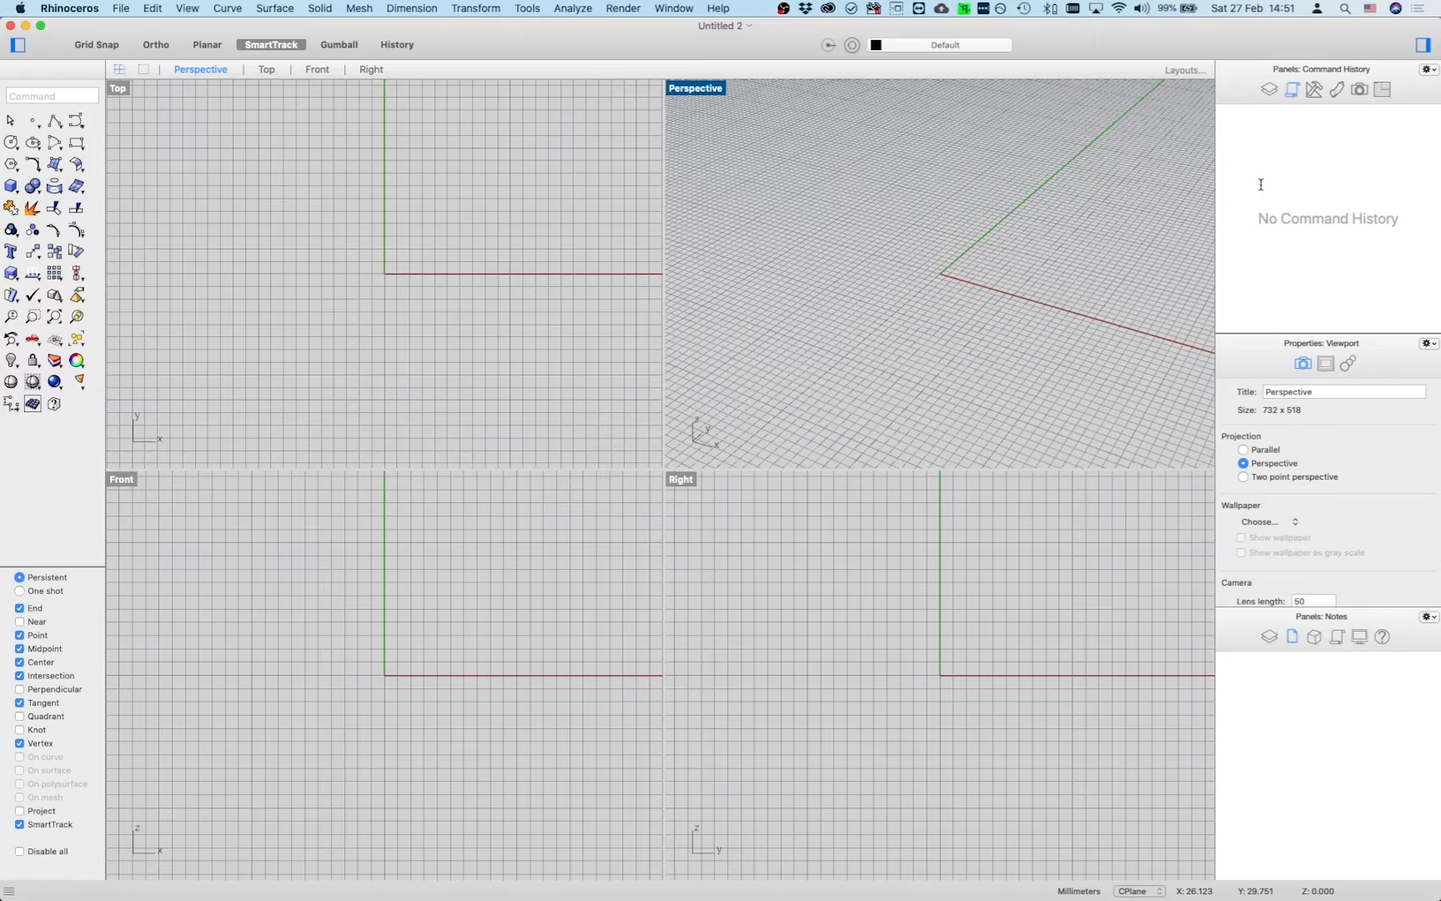
- Show the Layers panel in the first inspector section and enlarge the viewport properties section
click(1269, 90)
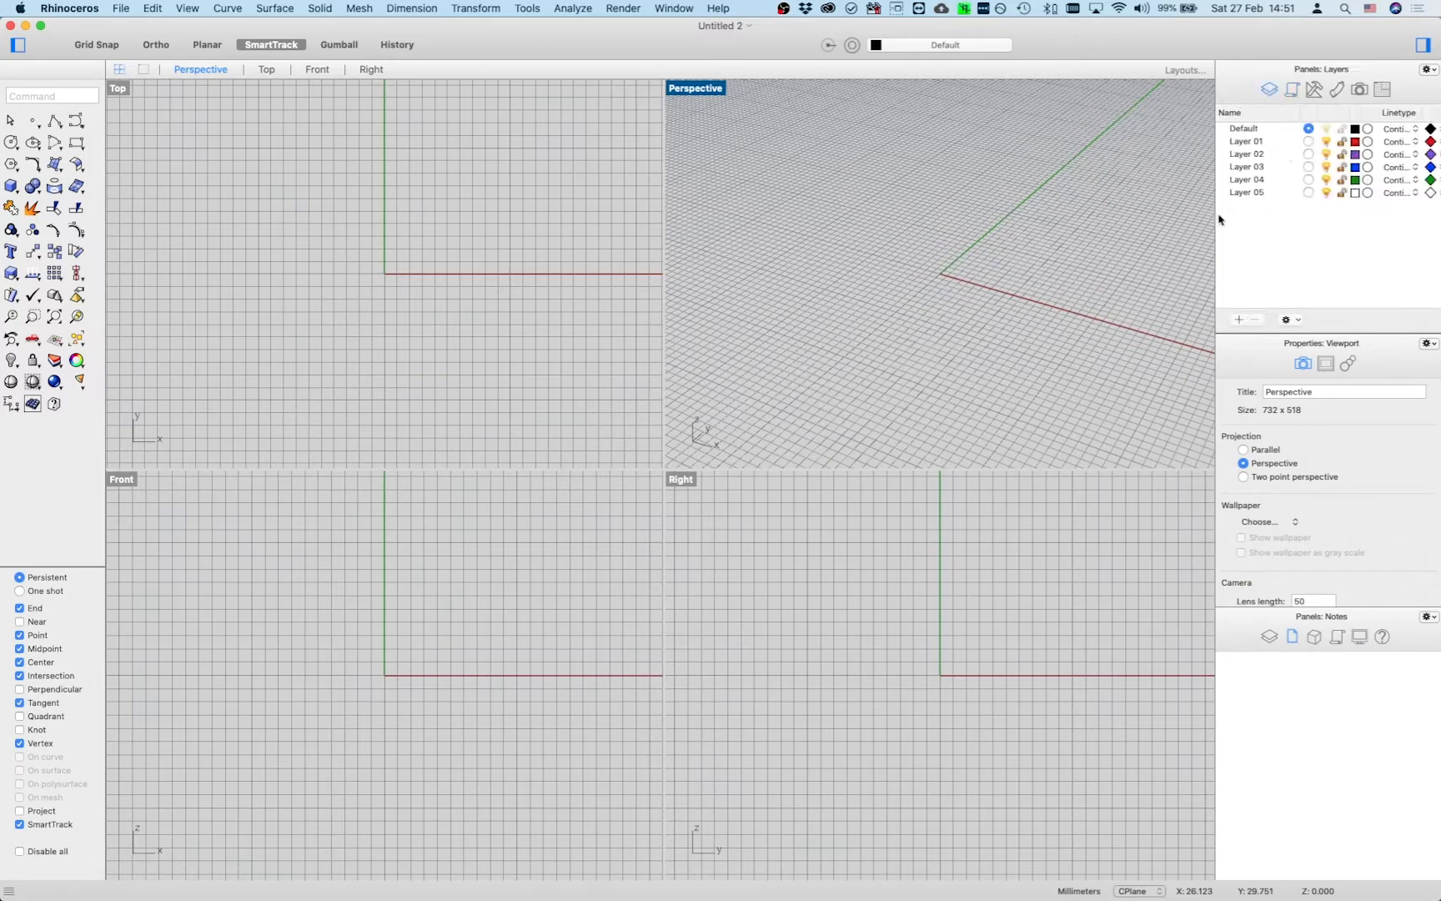
drag(1243, 332, 1243, 308)
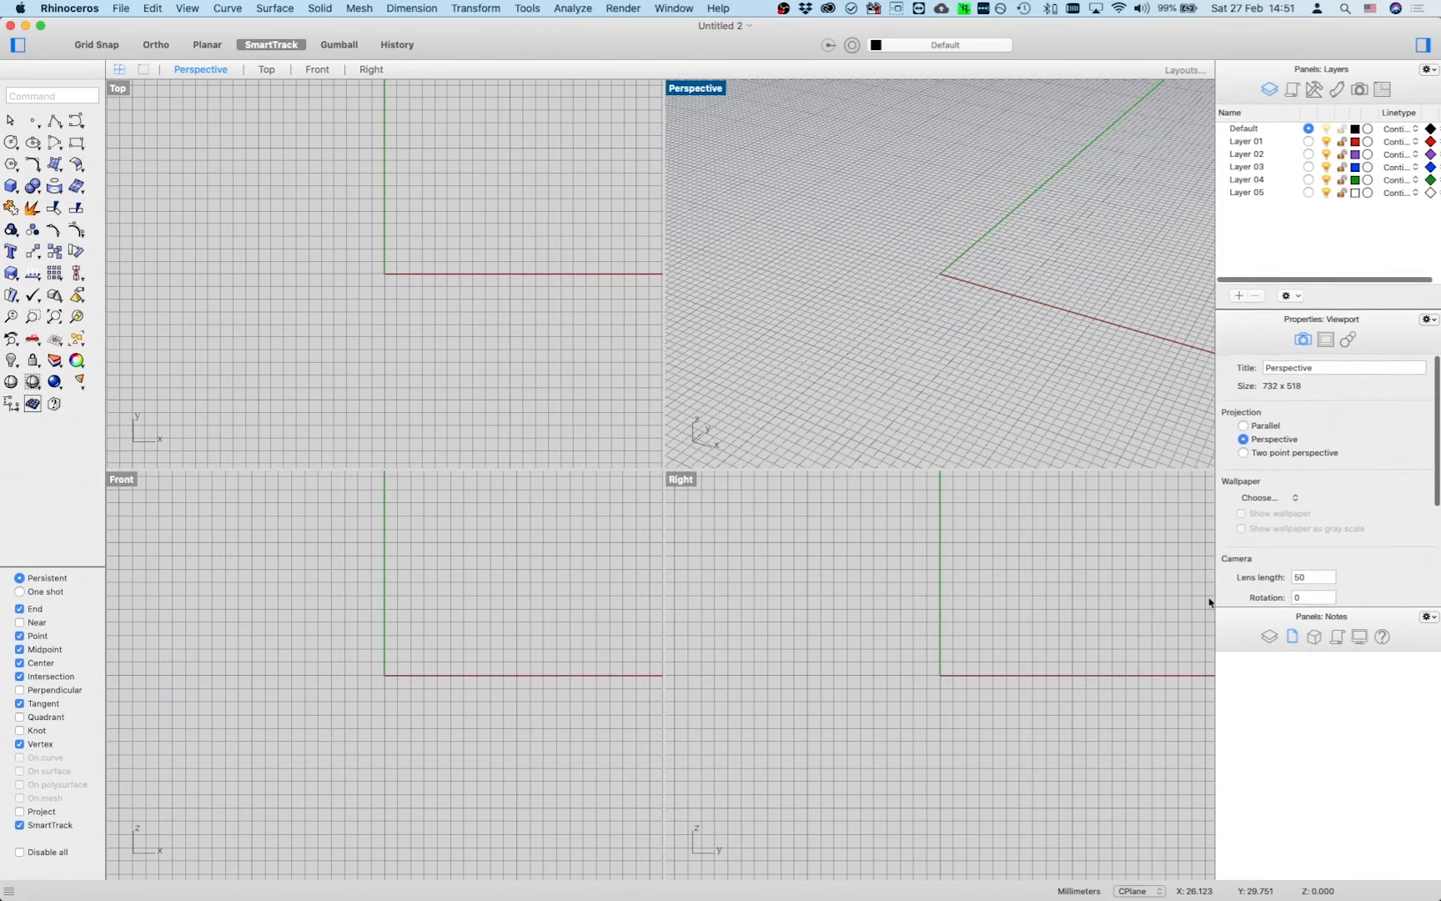
drag(1239, 615, 1275, 667)
- Draw a diagonal line beside the green Y axis in the Perspective viewport
text(Line)
key(Return)
click(866, 280)
click(1015, 187)
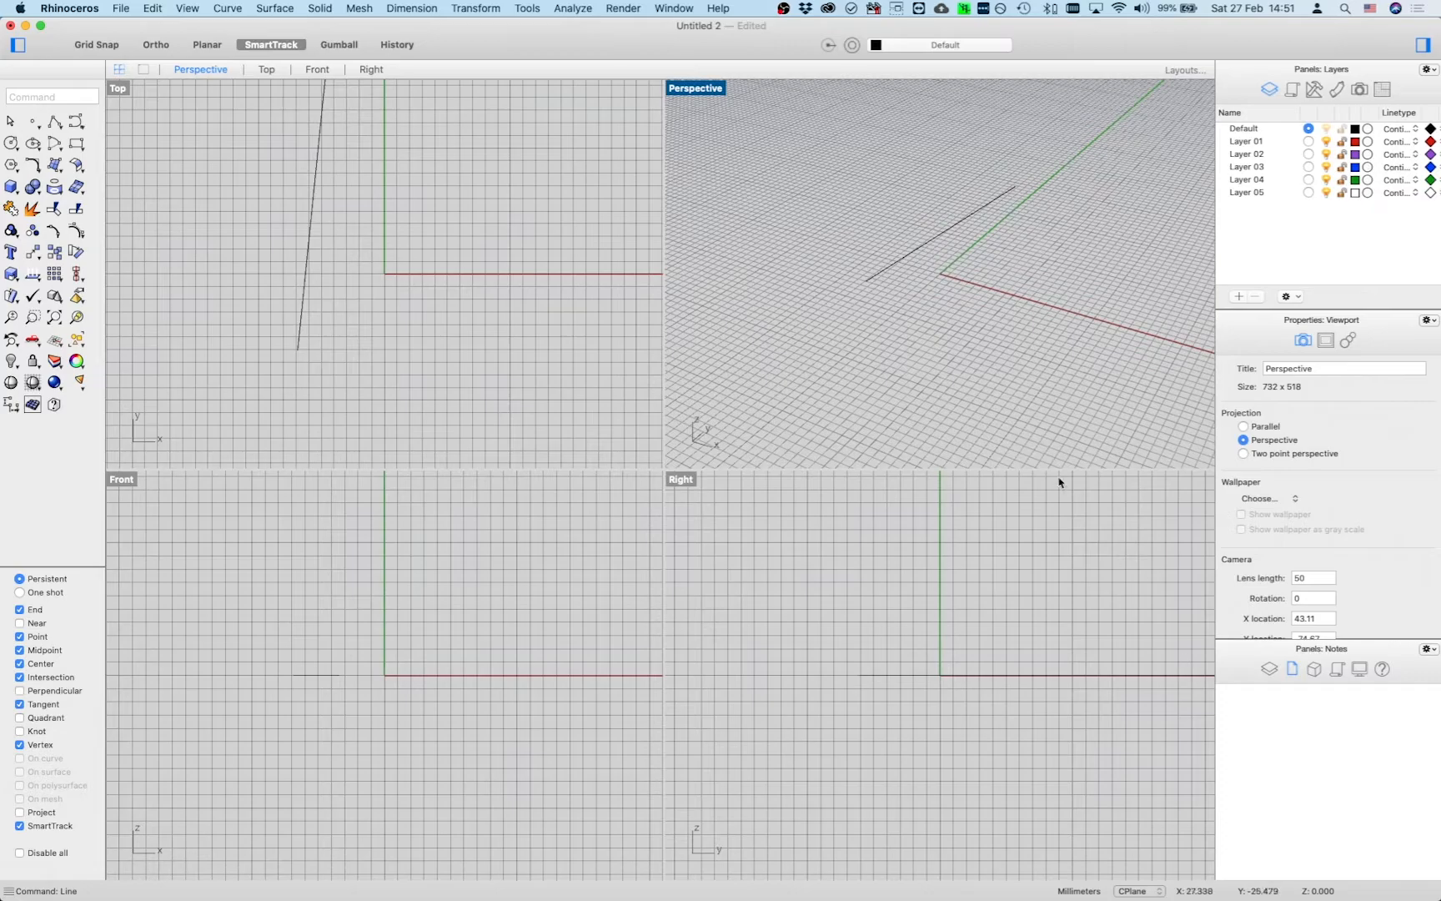
- Show the command history in the third inspector section and draw a circle centred at about X 9.3, Y -16.7 mm
click(1337, 668)
text(Circle)
key(Return)
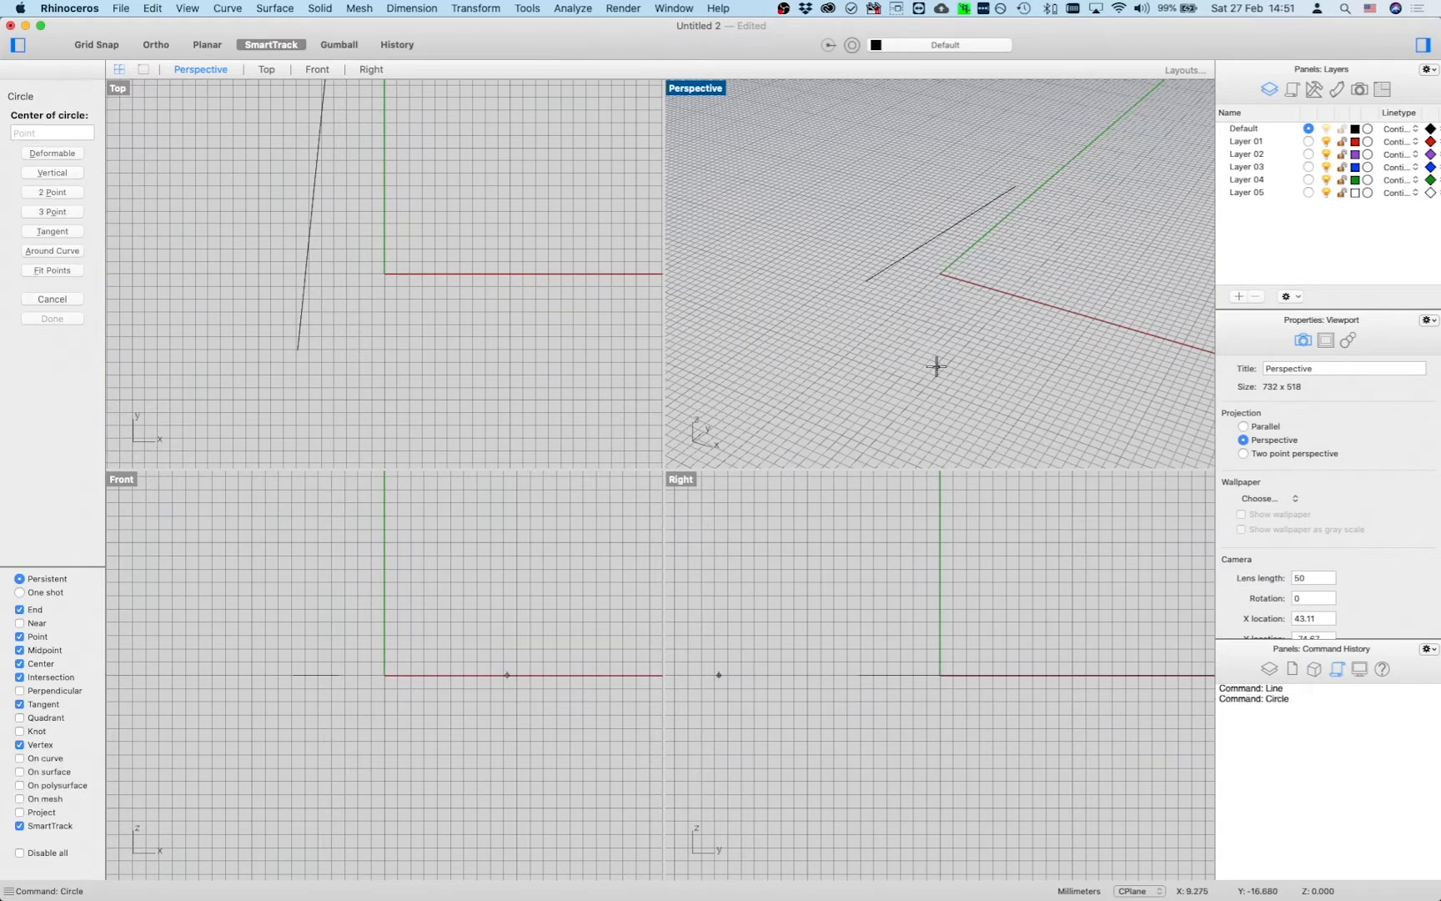
click(937, 367)
click(885, 328)
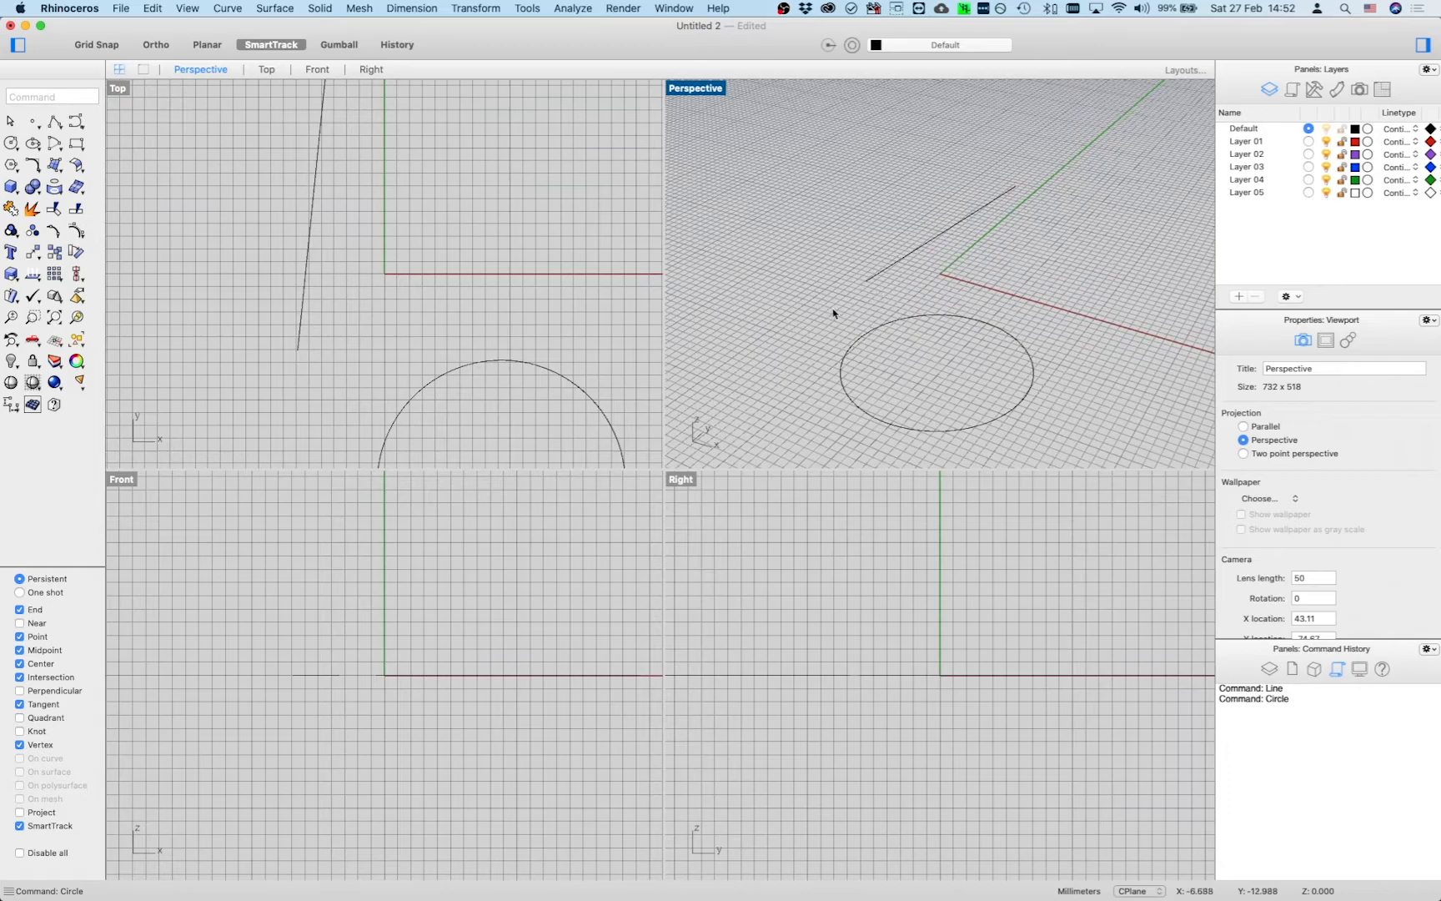
- Enlarge the viewport properties section until all its camera and target settings fit, shrinking the command history
scroll(827, 307, left, 2)
drag(1254, 640, 1254, 792)
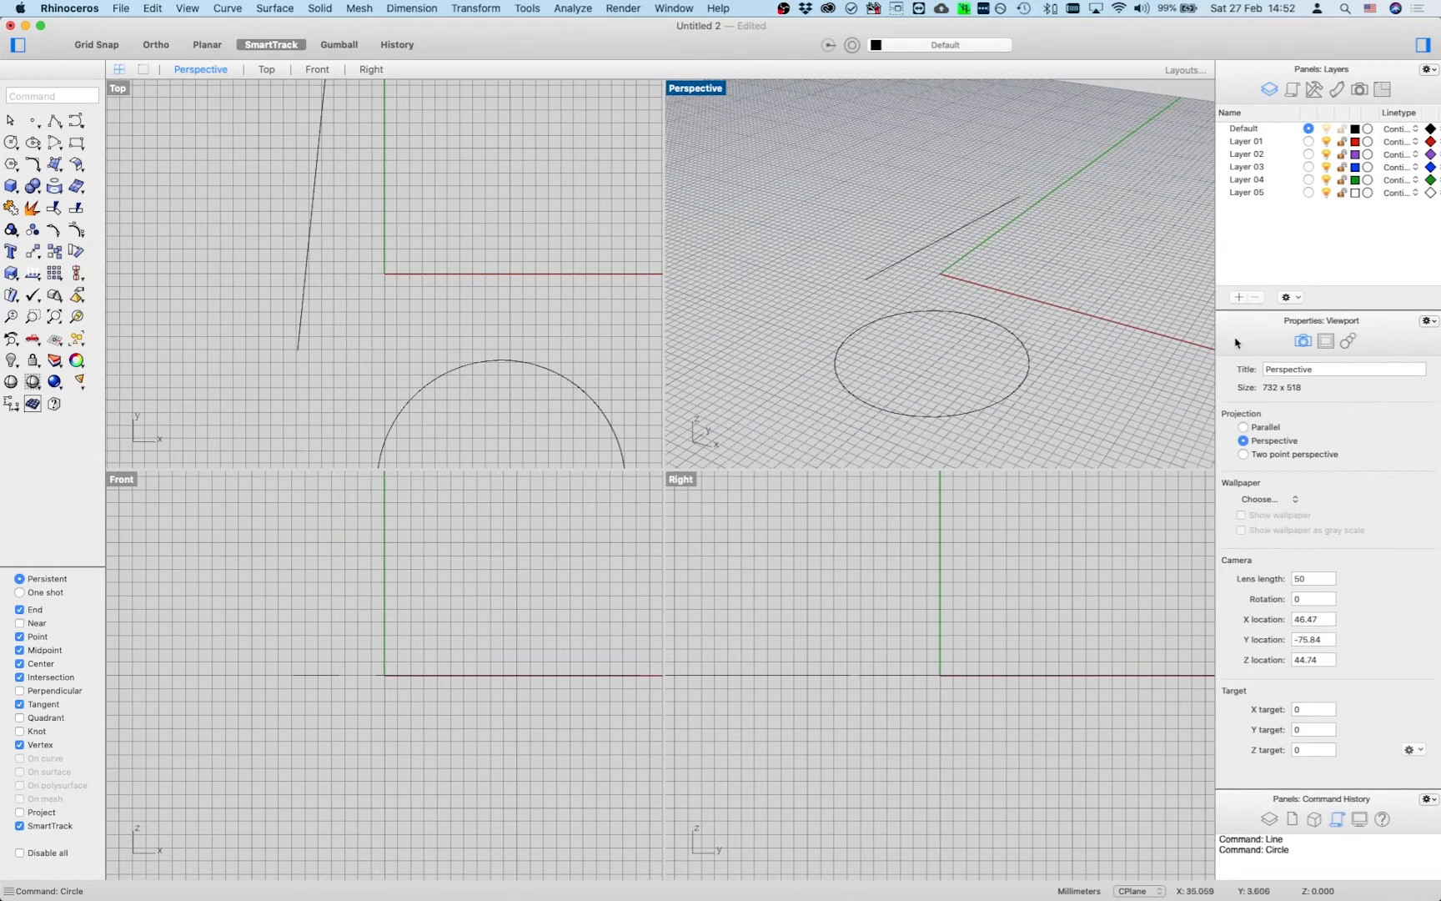
scroll(955, 275, left, 4)
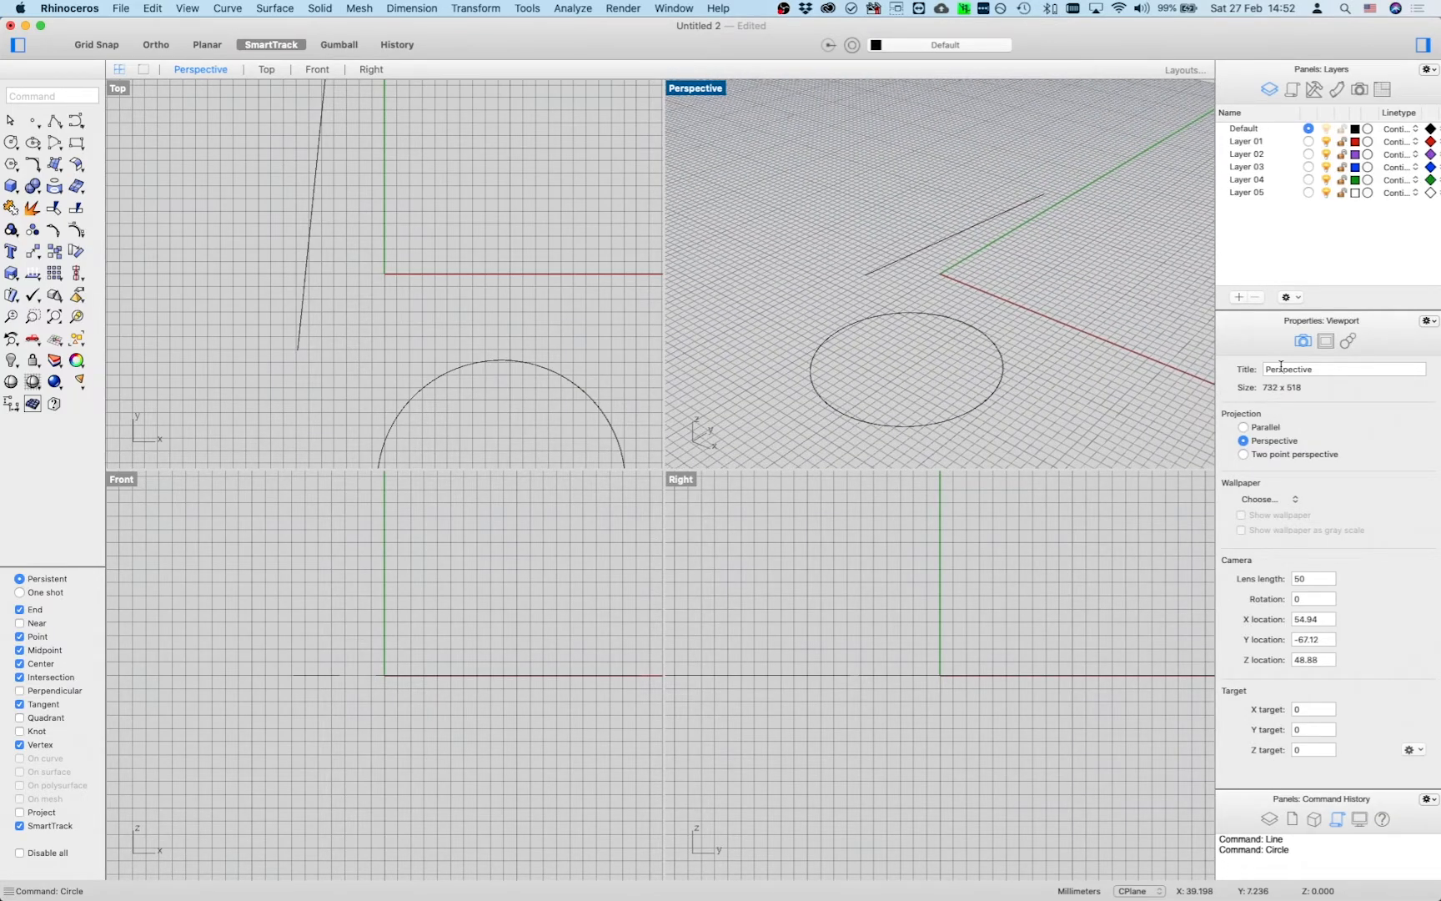
- Select the line and the circle together and delete both
scroll(908, 298, down, 3)
drag(908, 312, 885, 273)
key(Delete)
- Draw a roughly cubic box on the ground plane in the Perspective viewport by two base corners and a height
right_drag(888, 331, 890, 318)
text(box)
key(Return)
click(969, 347)
click(931, 252)
click(933, 139)
right_drag(872, 272, 841, 218)
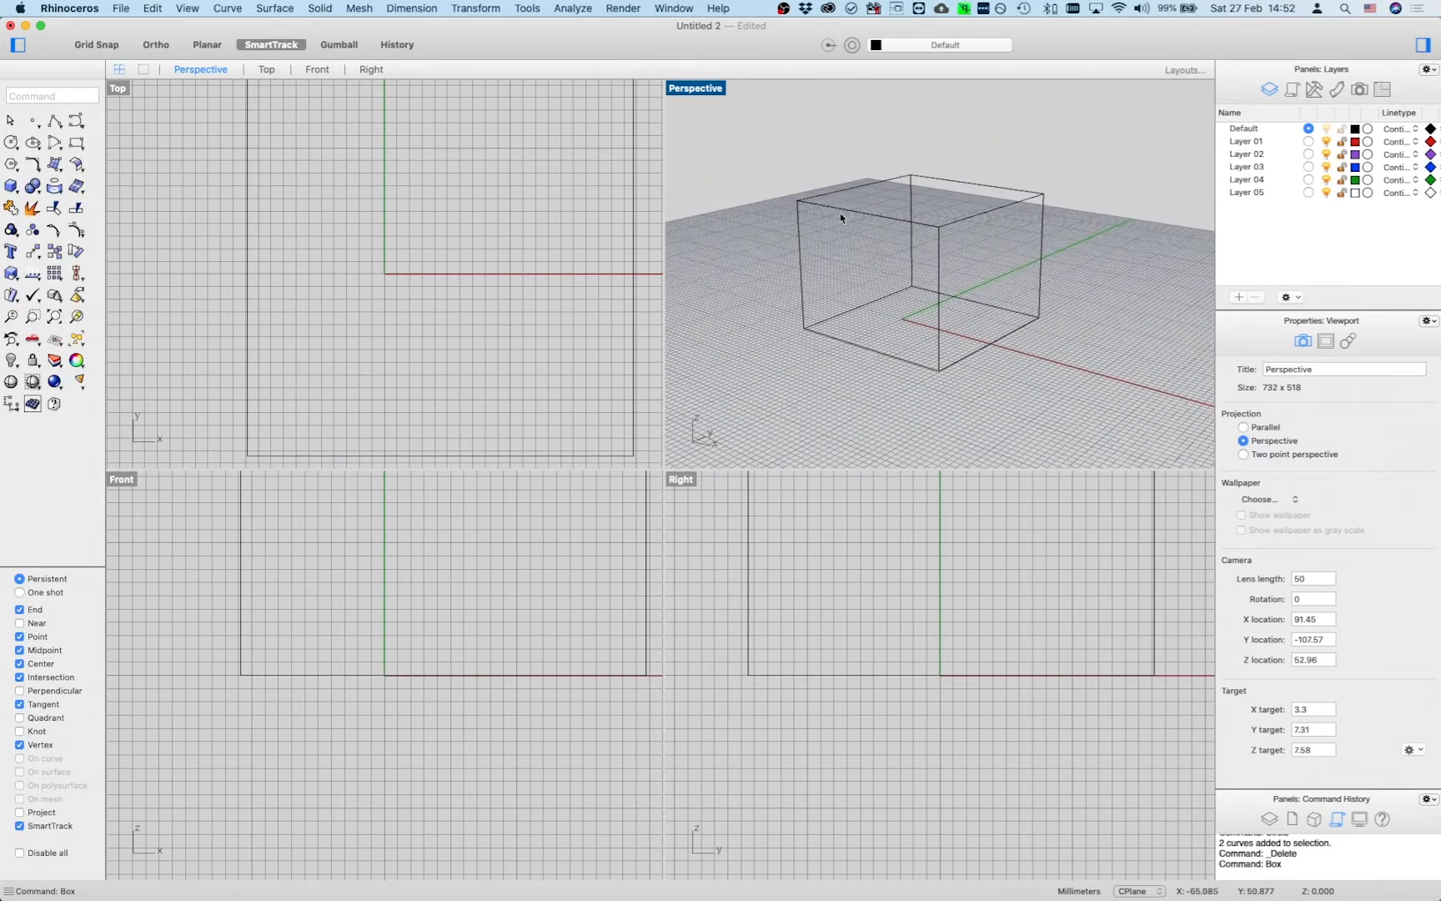
- Switch the Perspective viewport to parallel projection, inspect the box from several angles, and switch back to perspective projection
click(1244, 428)
right_drag(921, 350, 1176, 426)
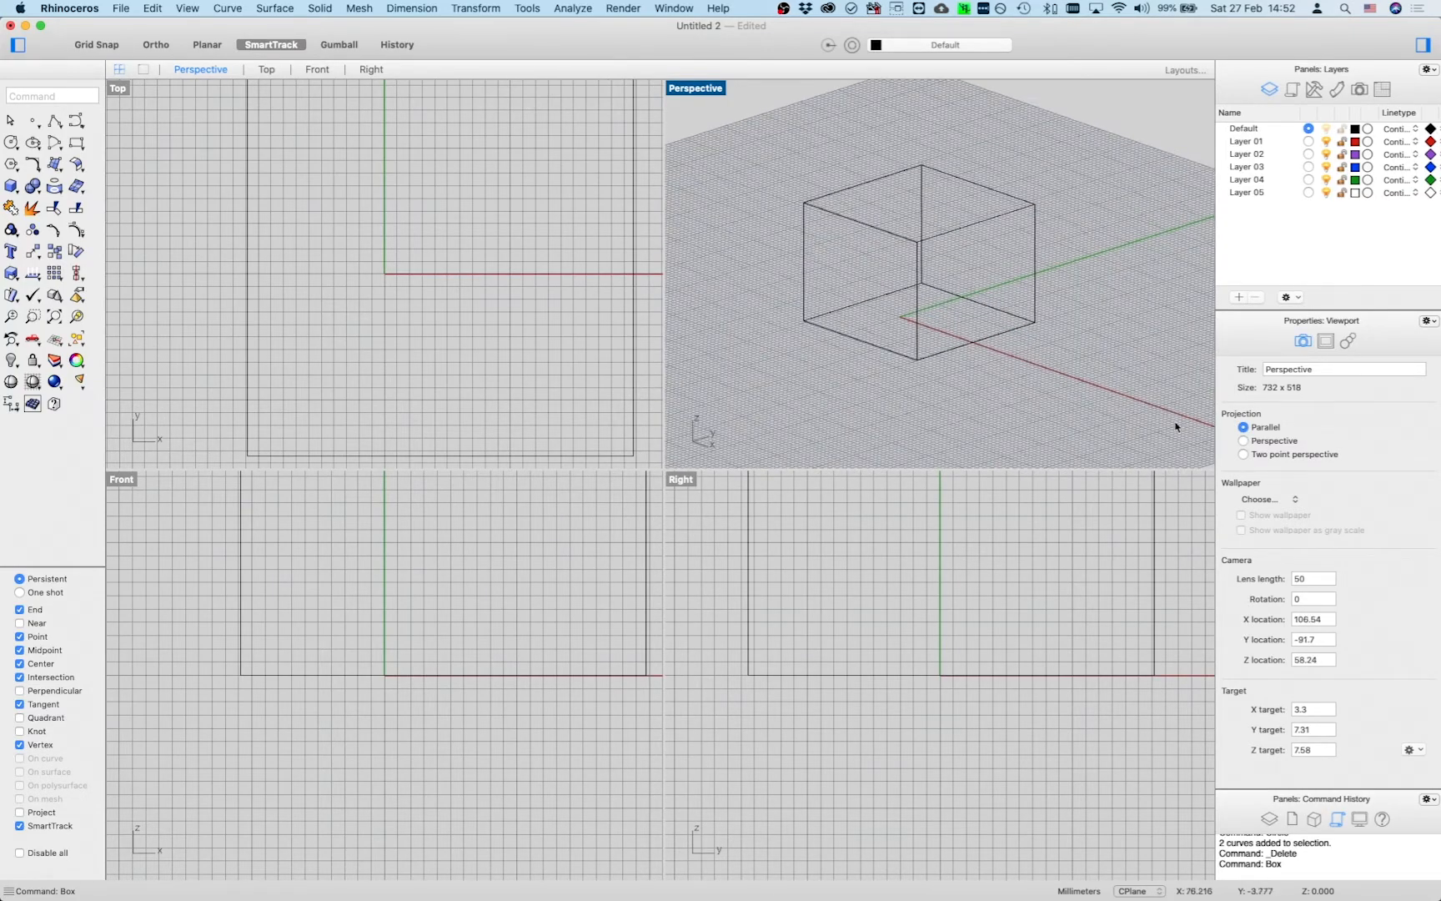
click(1243, 441)
right_drag(942, 241, 927, 302)
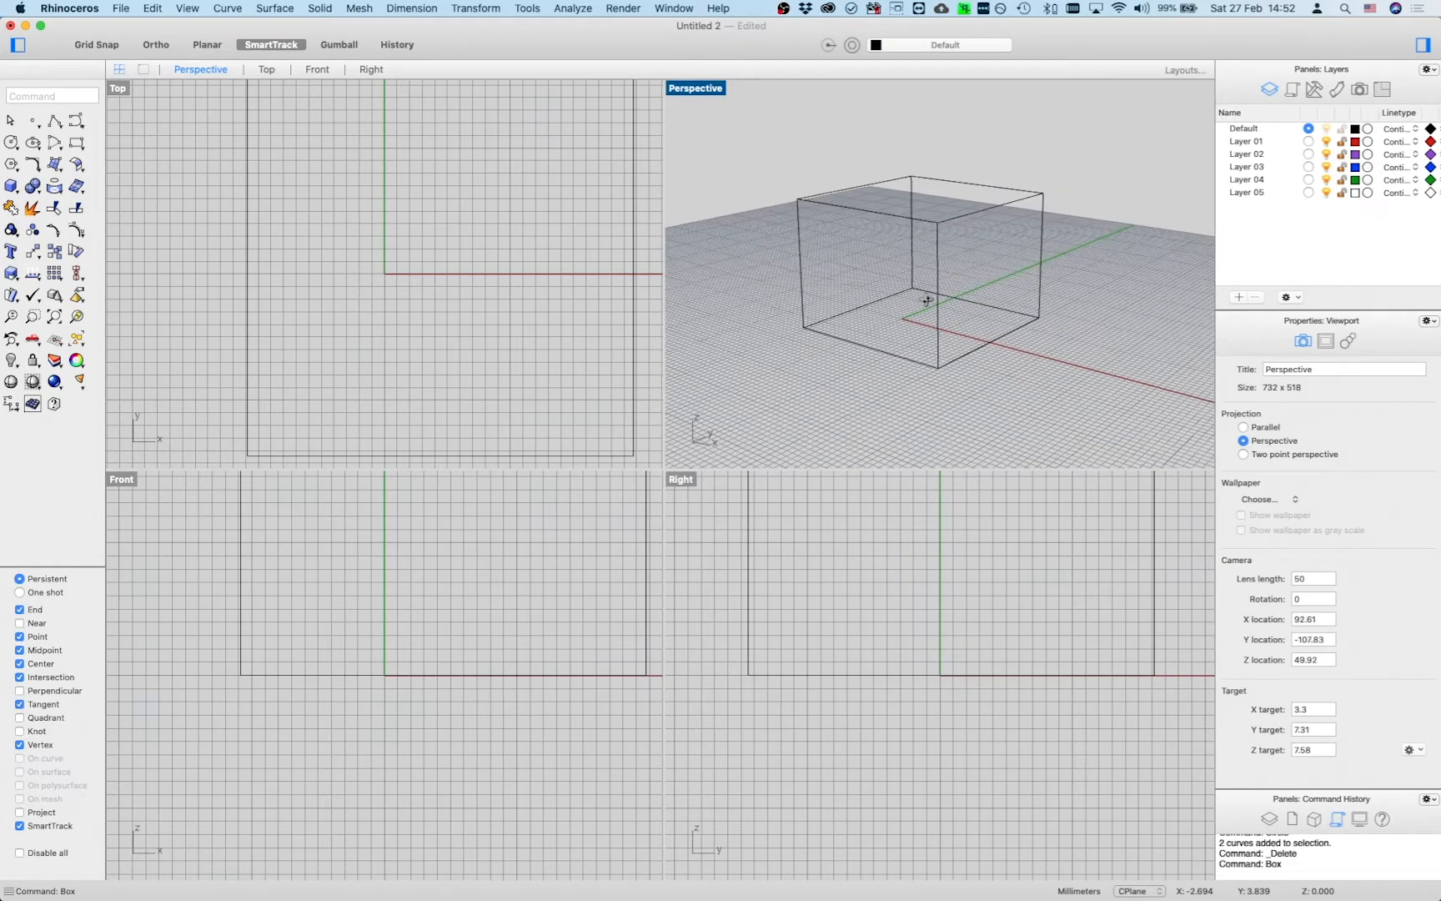
- Set the Perspective viewport's camera lens length to 16 and inspect the box from different angles
click(1316, 578)
text(16)
key(Return)
scroll(950, 267, up, 5)
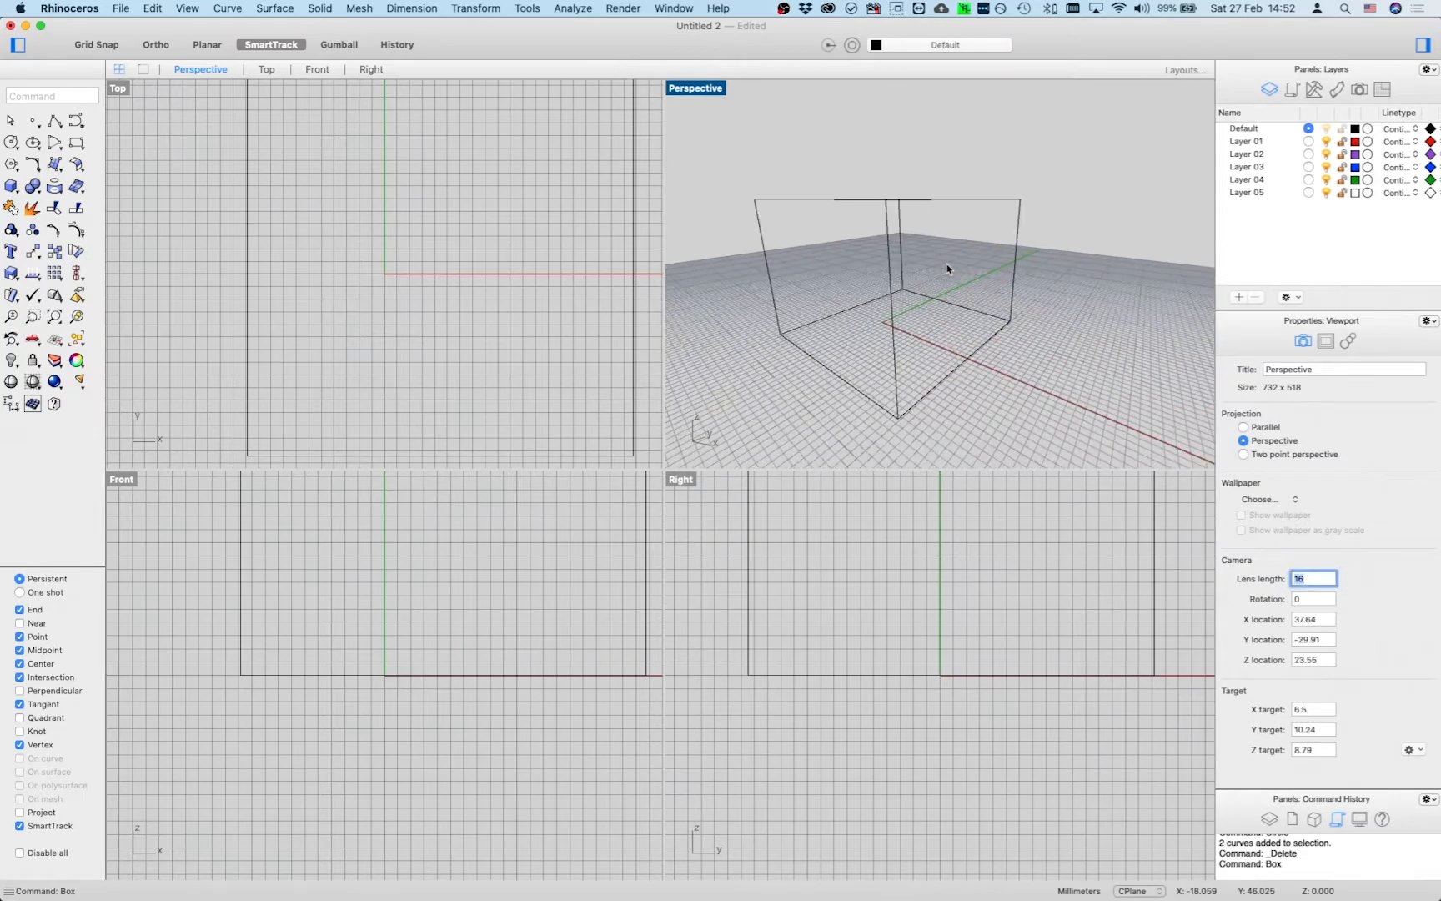
scroll(896, 288, up, 3)
mouse_move(878, 317)
right_down()
mouse_move(878, 286)
mouse_move(893, 309)
mouse_move(878, 292)
right_up()
scroll(878, 289, down, 3)
- Set the Perspective viewport's camera lens length to 120 and inspect the box from different angles
click(1313, 579)
drag(1313, 579, 1291, 582)
text(120)
key(Return)
scroll(798, 275, down, 5)
right_drag(798, 286, 877, 305)
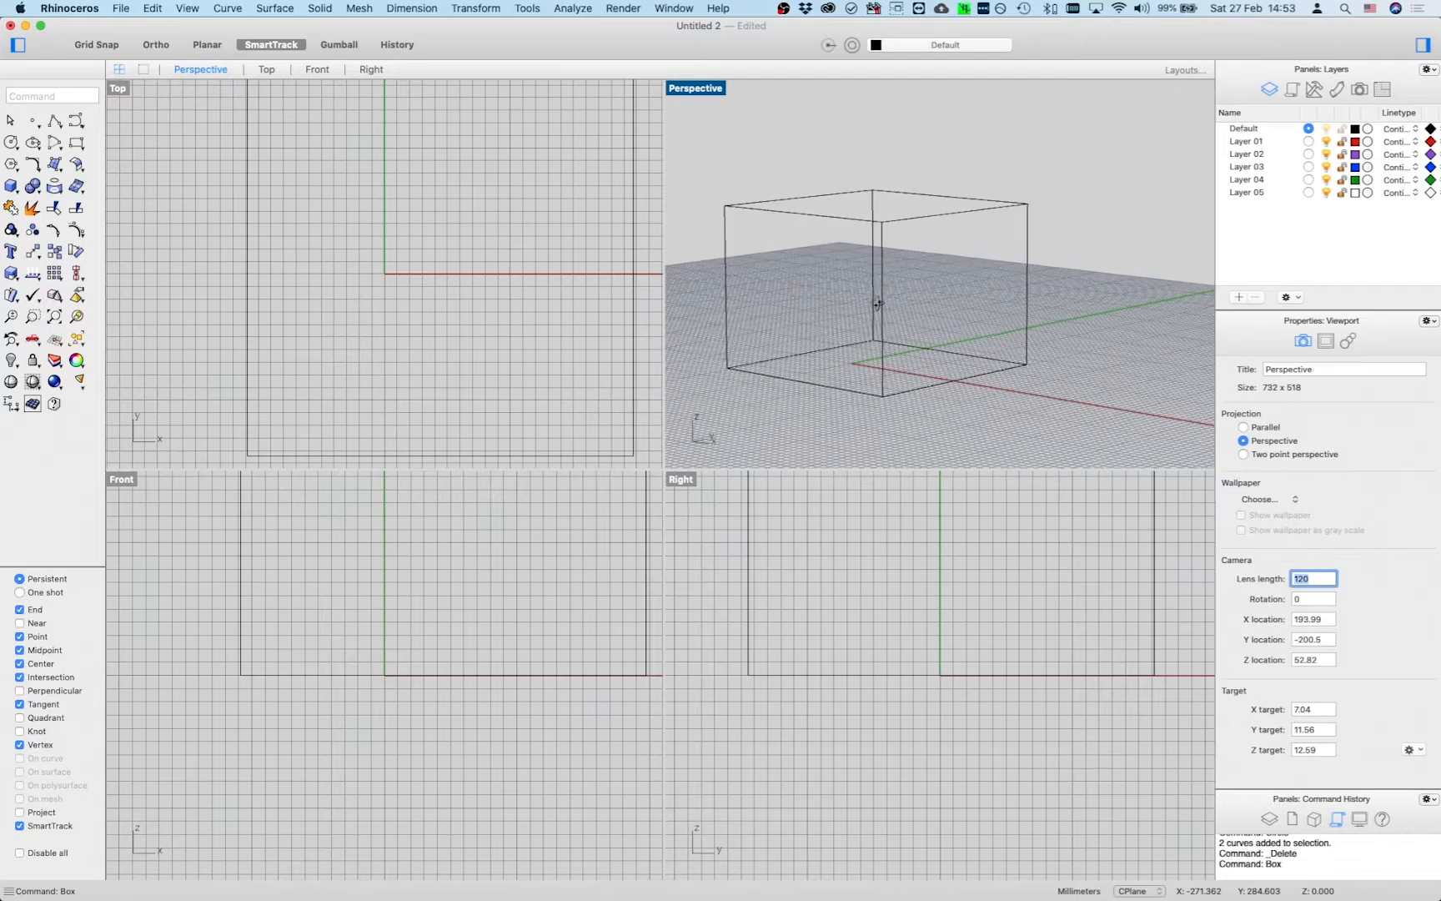
- Return the Perspective viewport's camera lens length to 50 and view the box from higher up
text(50)
key(Return)
right_drag(899, 283, 897, 356)
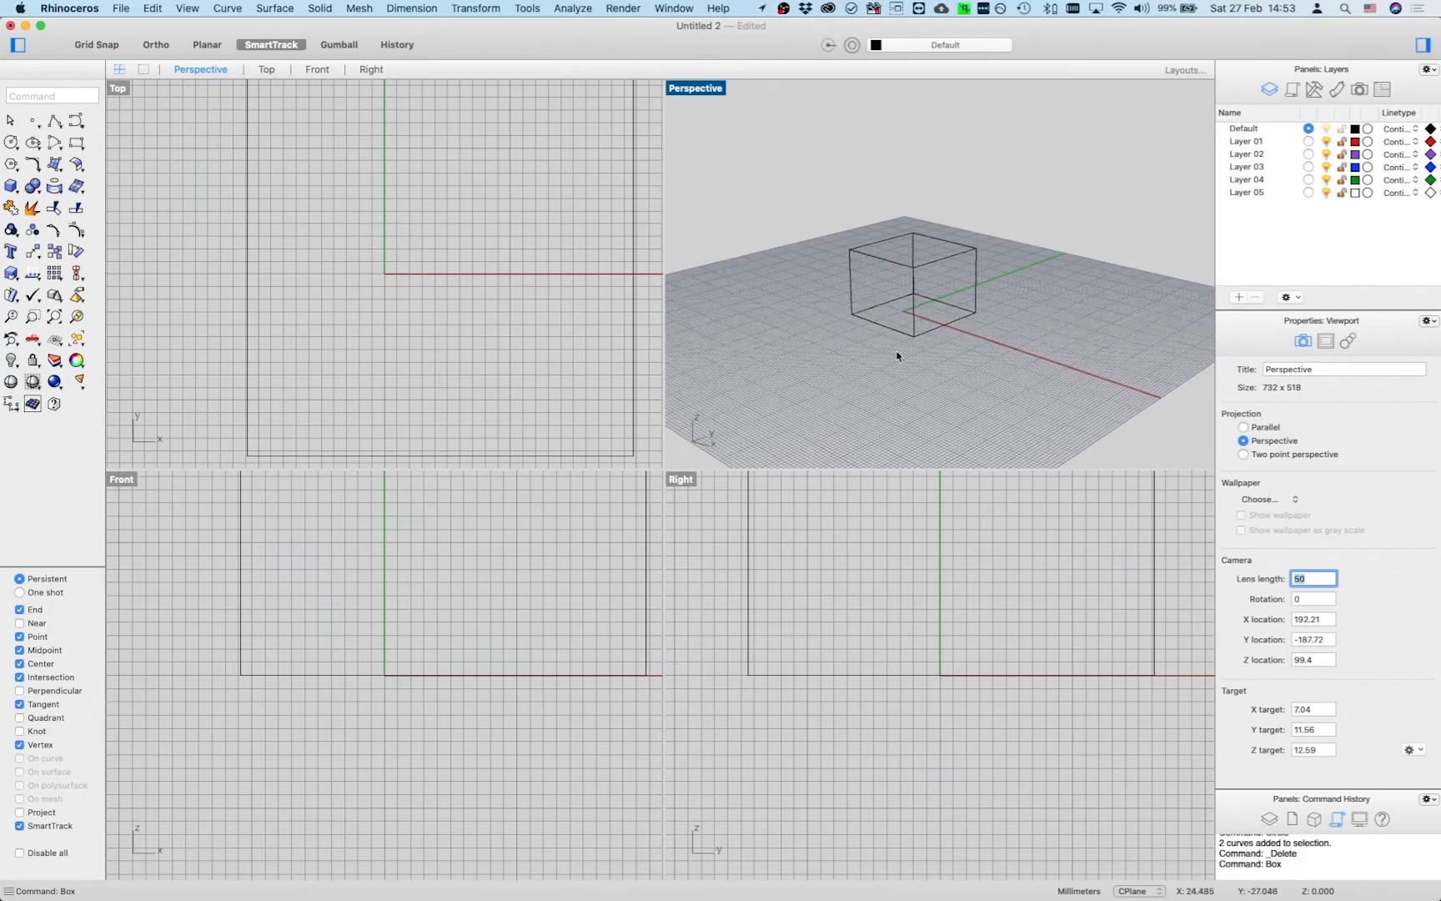
- Select the box to examine its object properties, and deselect it
click(926, 320)
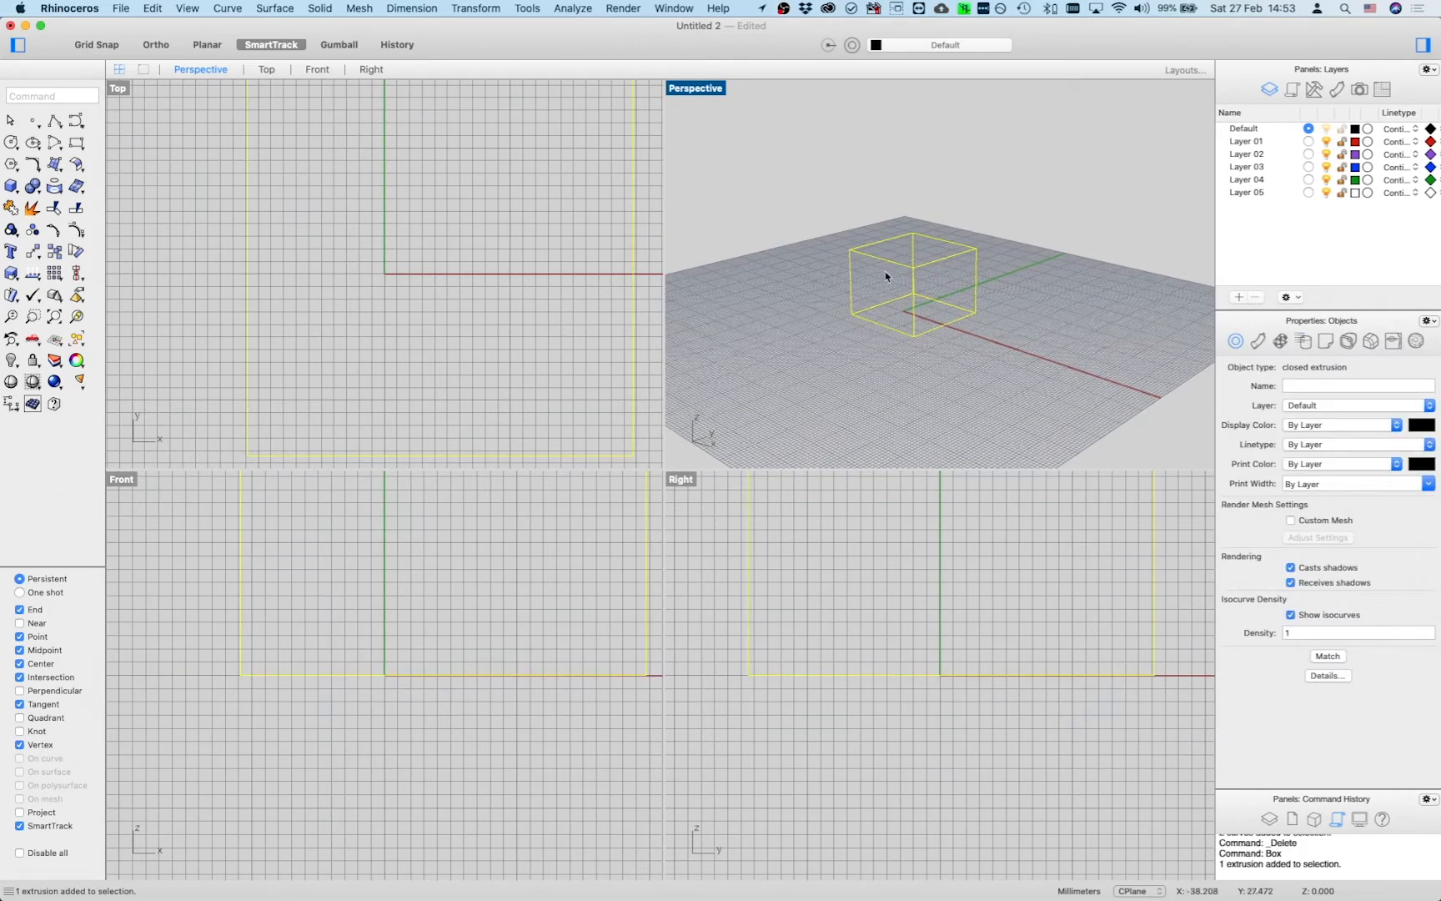
shift+right_drag(906, 301, 887, 315)
scroll(909, 317, up, 2)
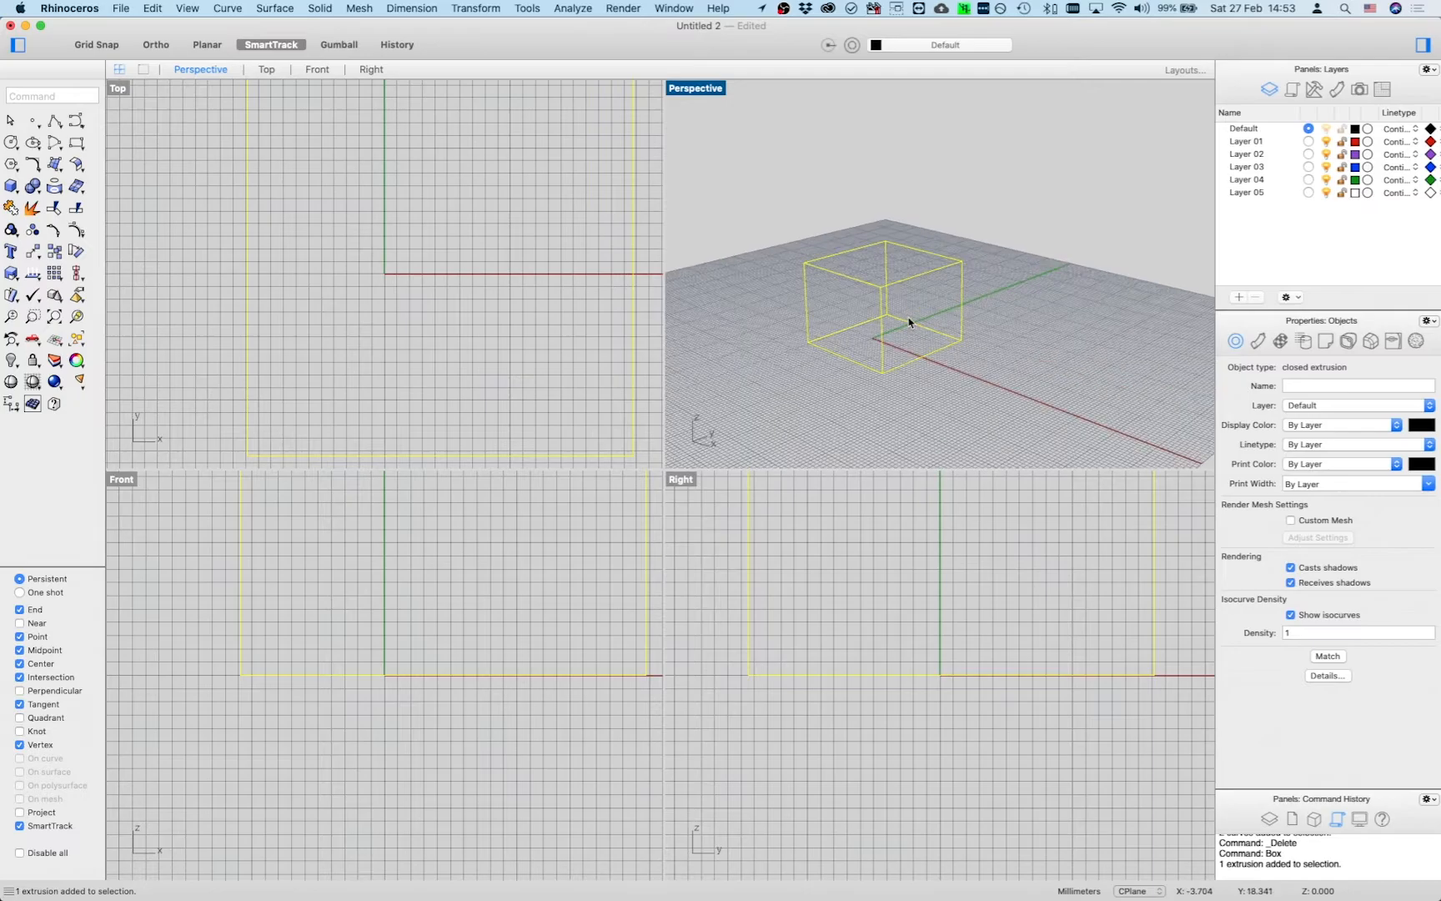
scroll(917, 333, up, 1)
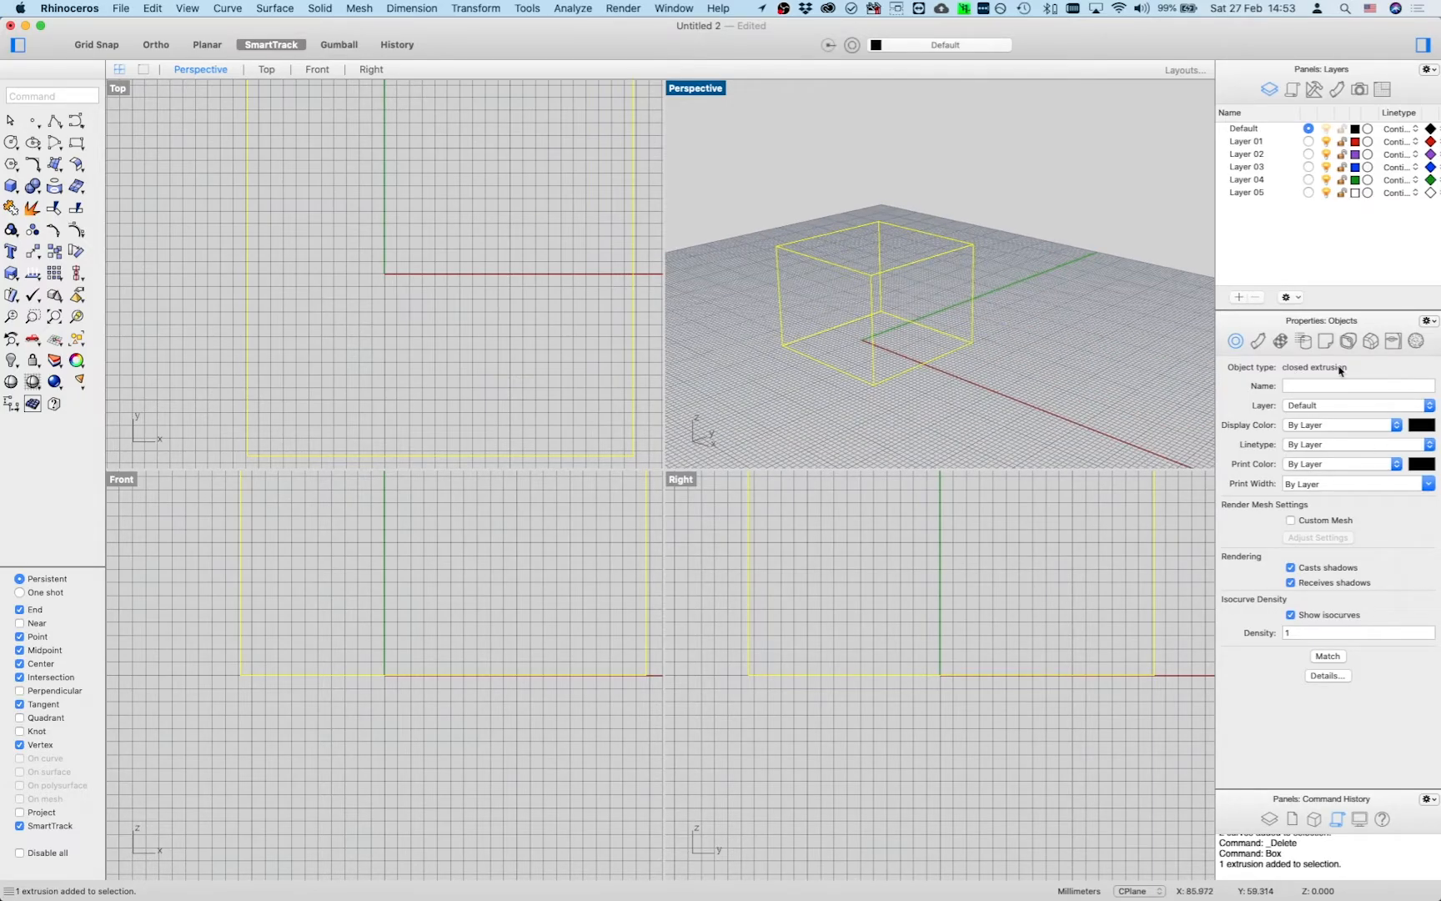
click(1066, 366)
- Draw a line on the ground plane beside the box in the Perspective viewport
text(lin)
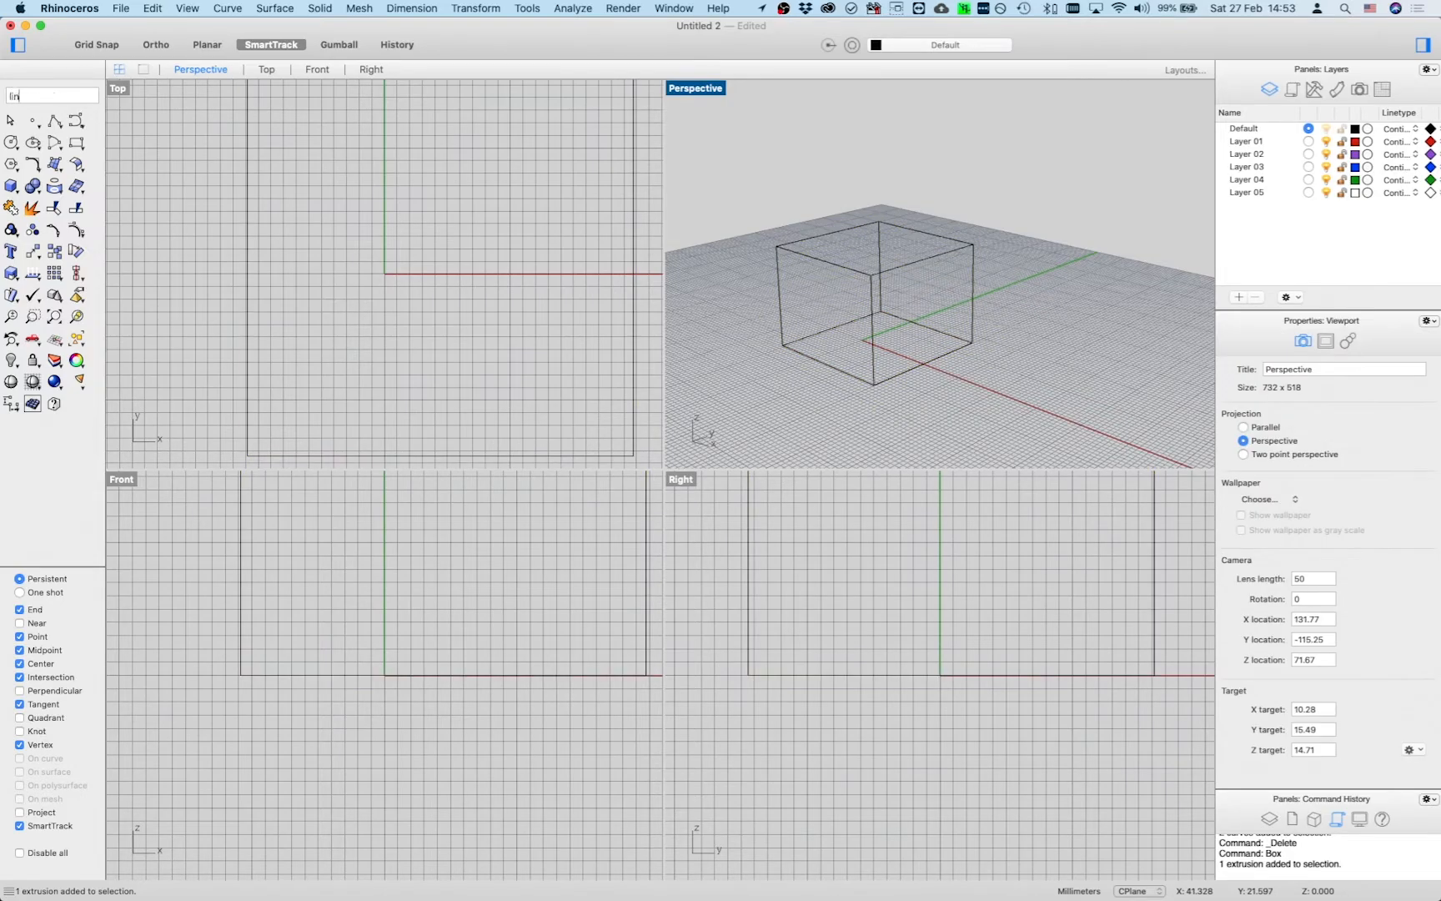
key(Return)
click(1070, 375)
click(1014, 265)
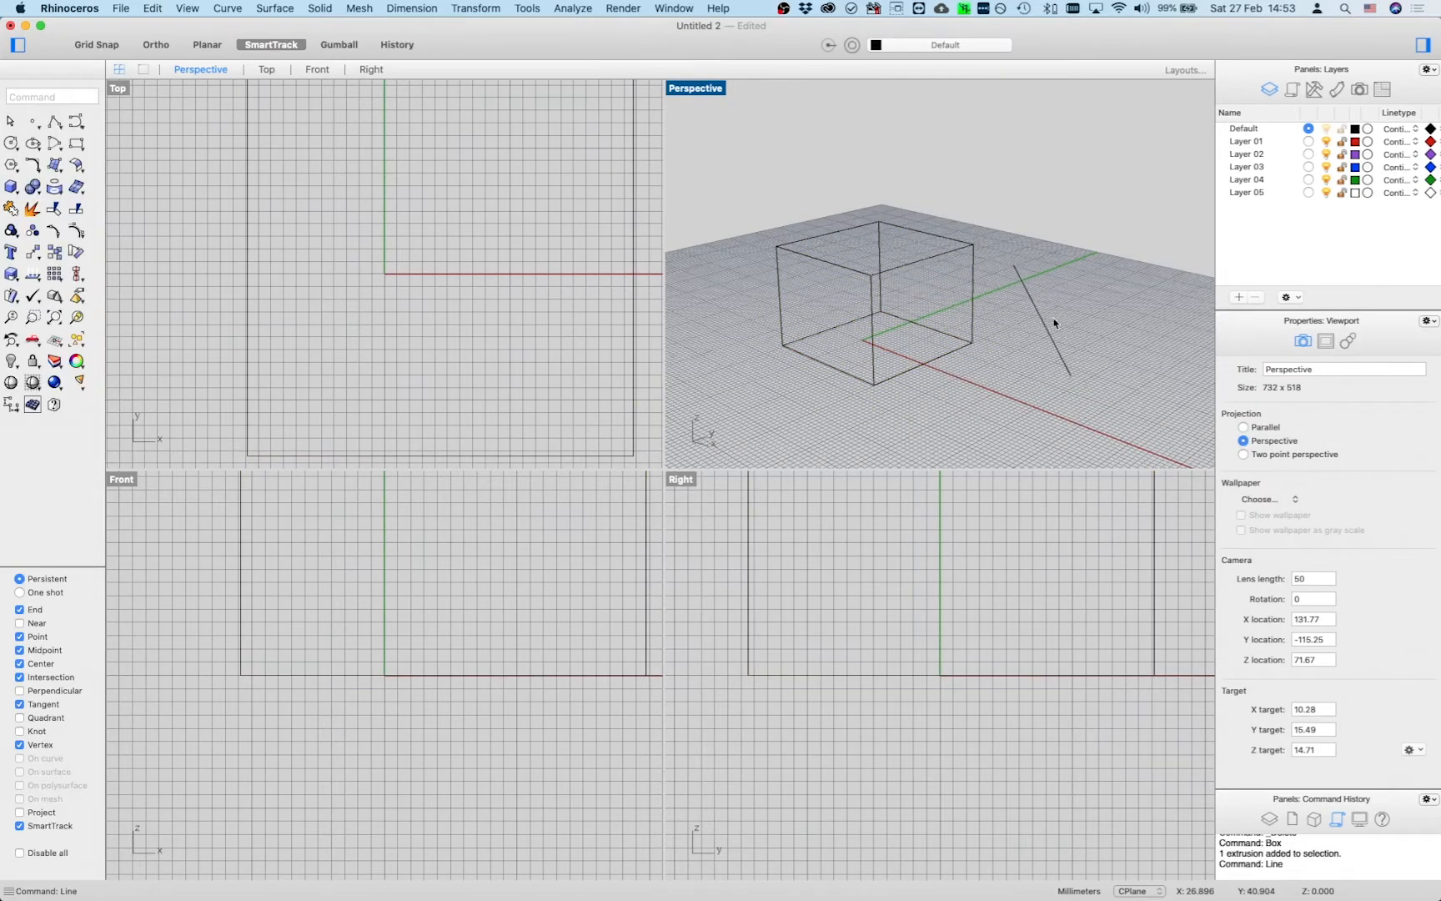
- Name the line "my amazing line" in its object properties and deselect it
click(1025, 302)
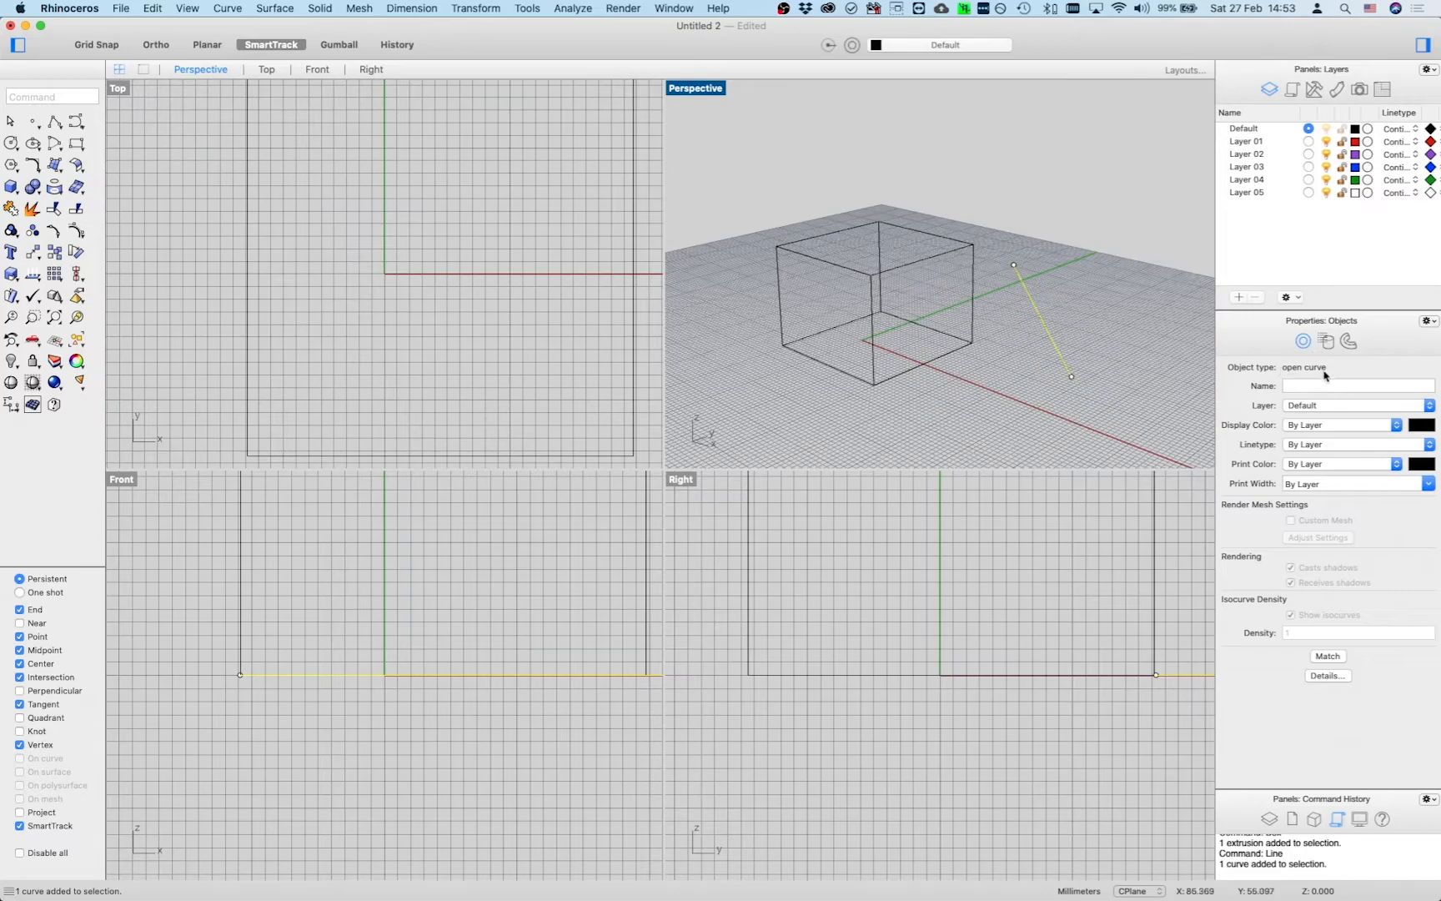
click(1297, 387)
text(m)
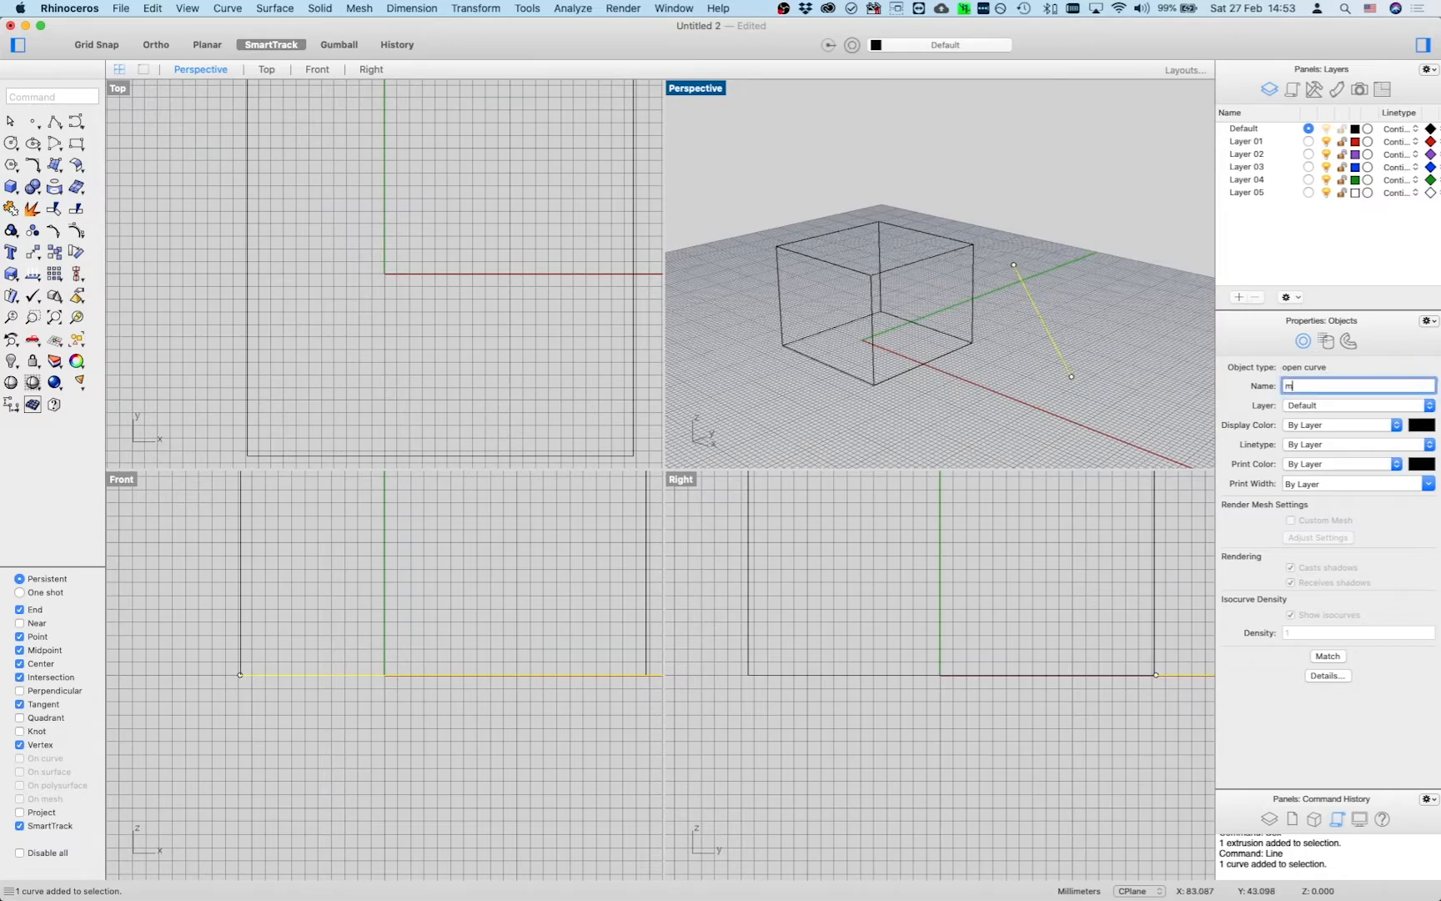
text(y amazing line)
key(Return)
click(851, 395)
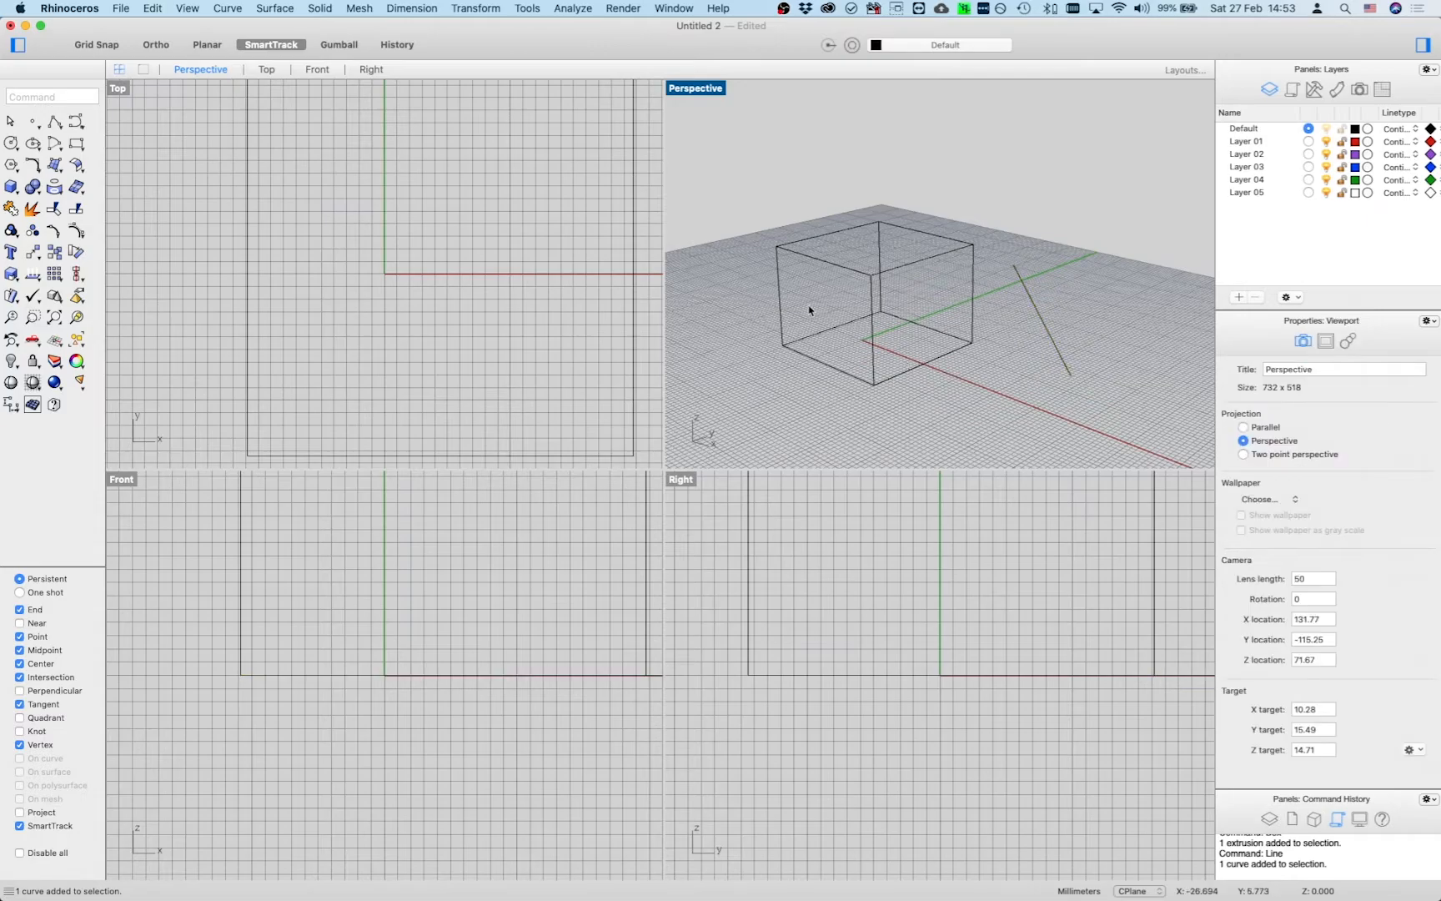
- Move the line "my amazing line" to Layer 02 in its object properties and deselect it
click(1038, 309)
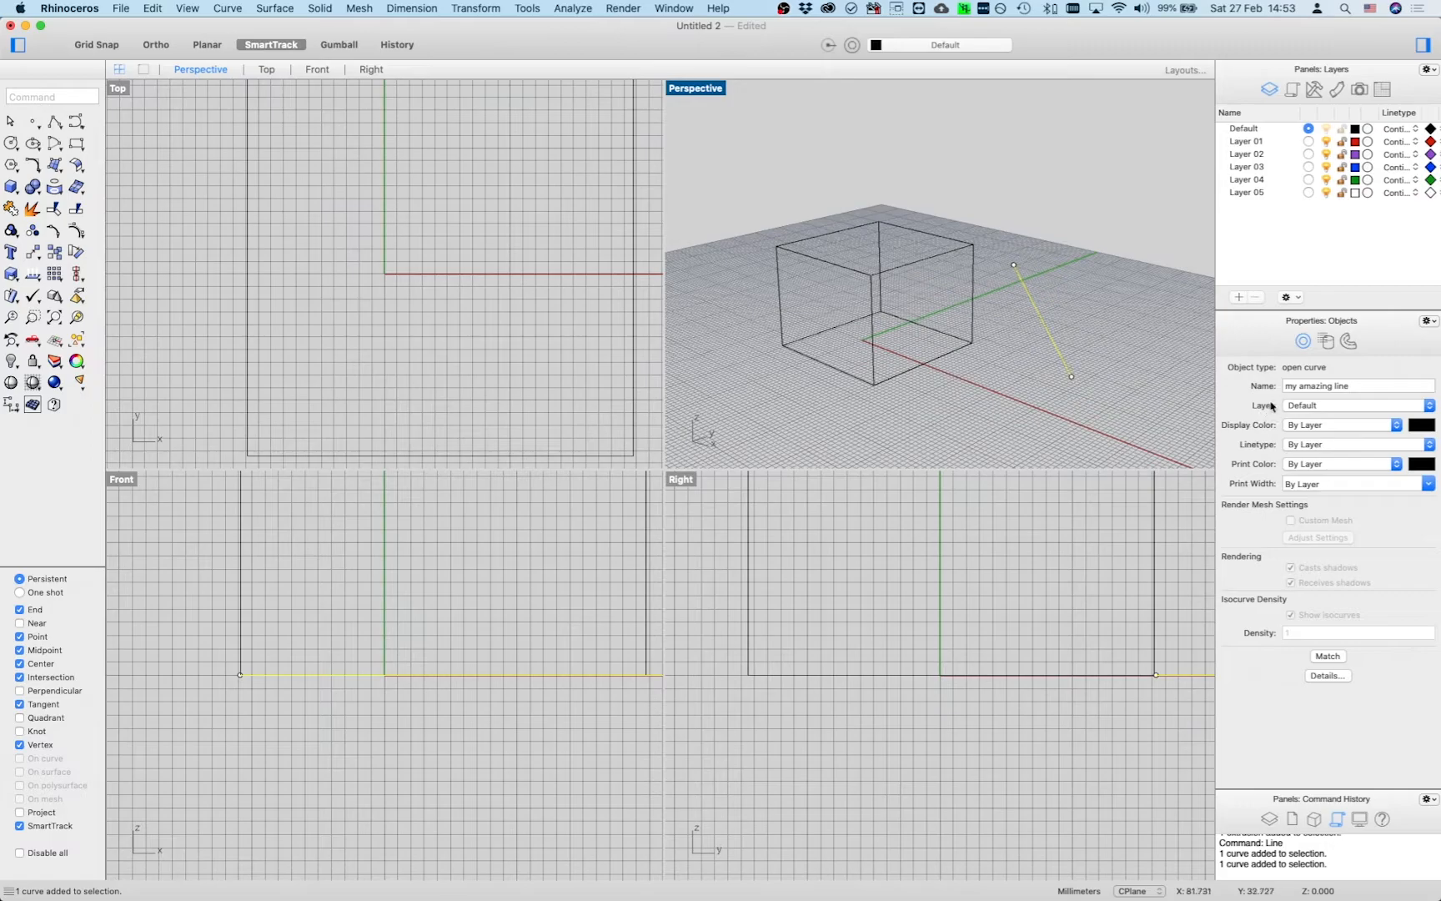
click(1330, 408)
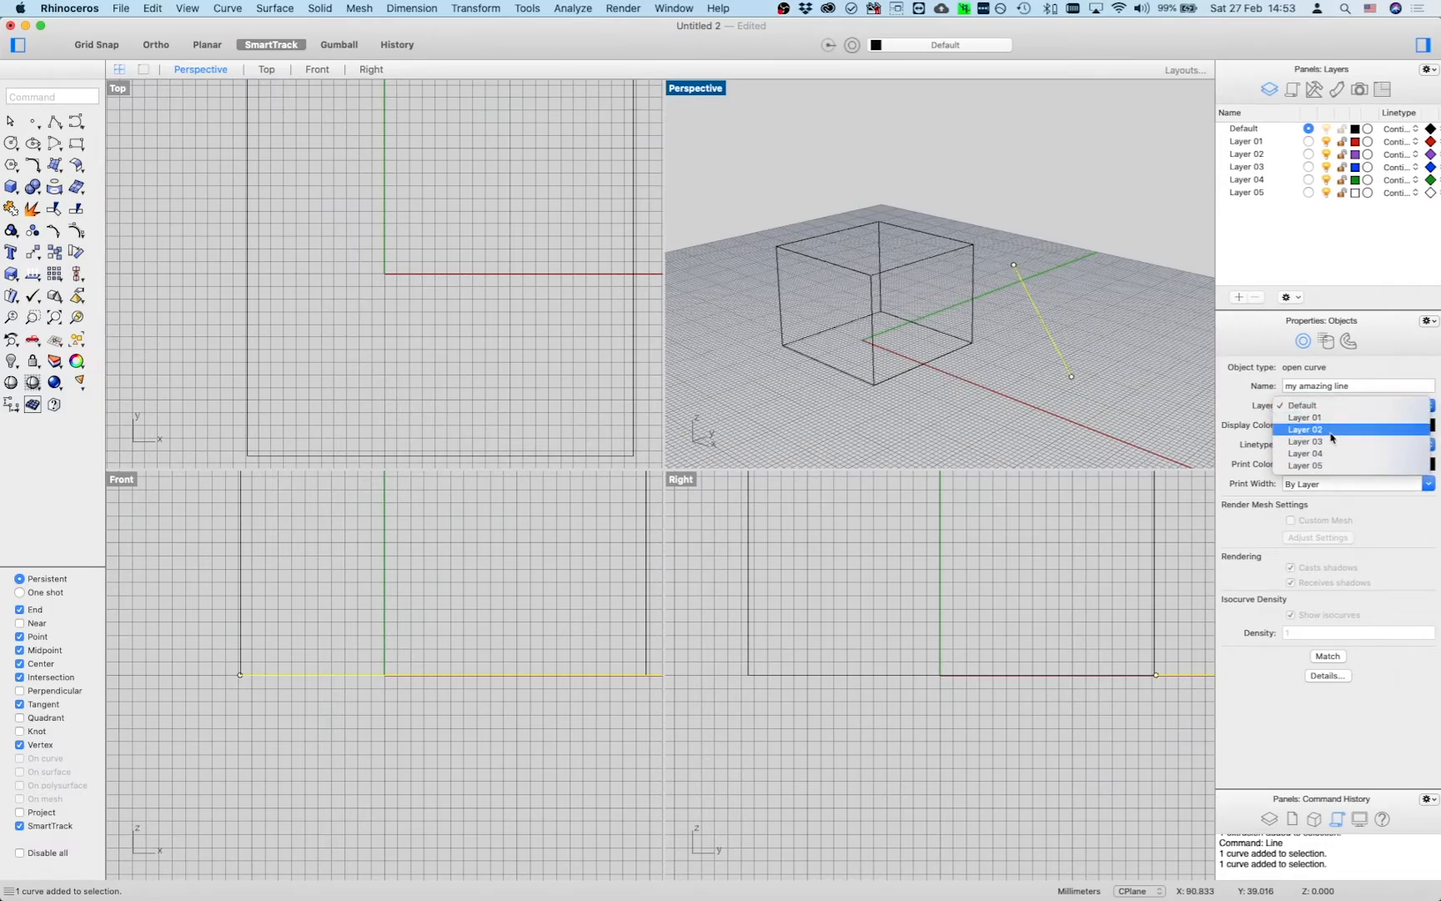
click(1308, 430)
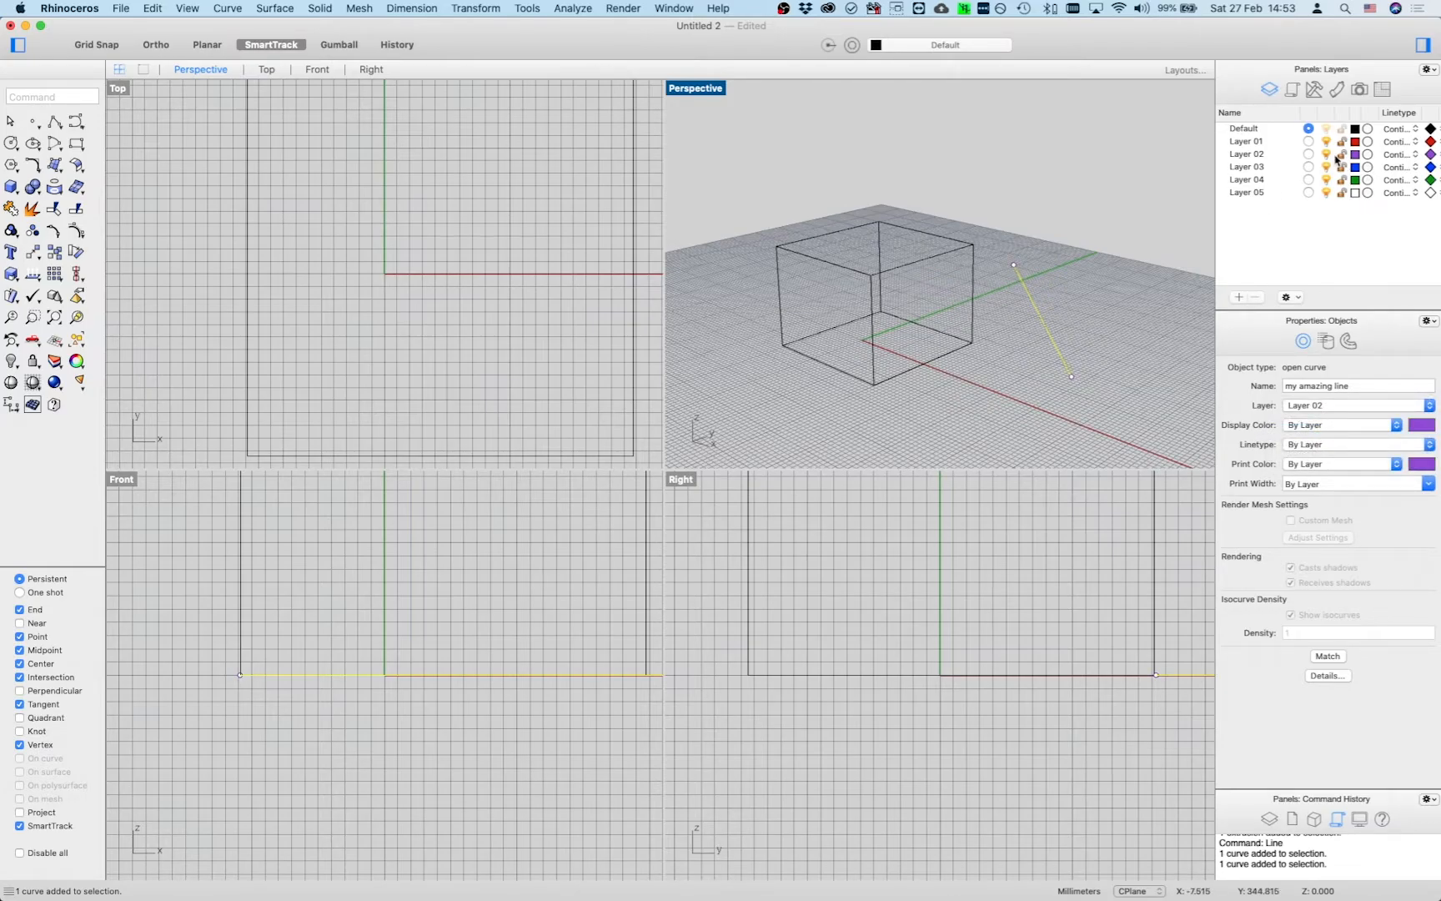
click(1043, 370)
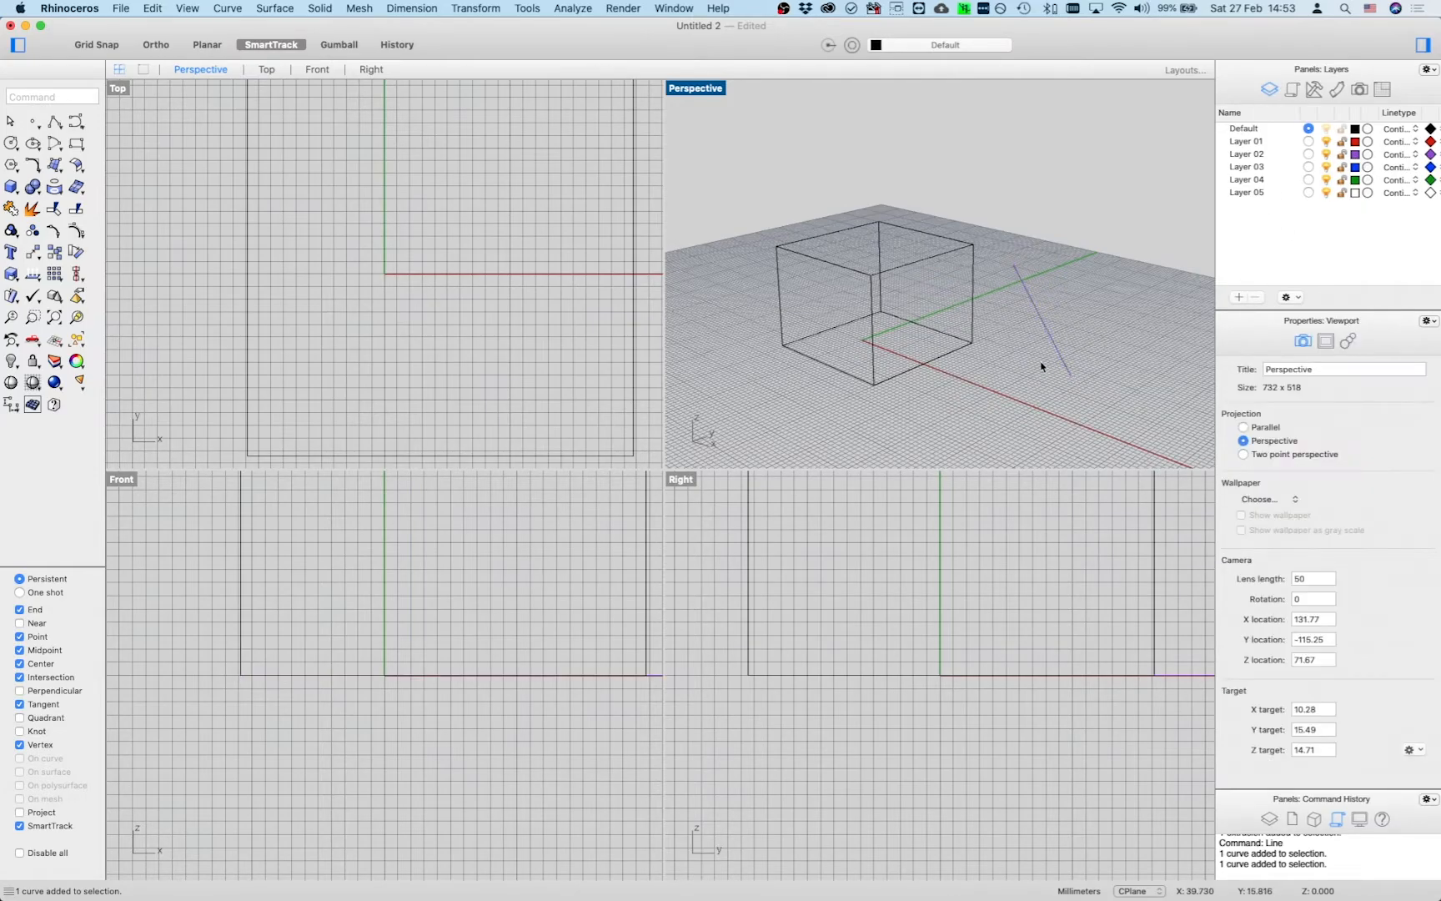
- Reselect the line and give it a custom black print color, leaving its linetype By Layer
click(1037, 323)
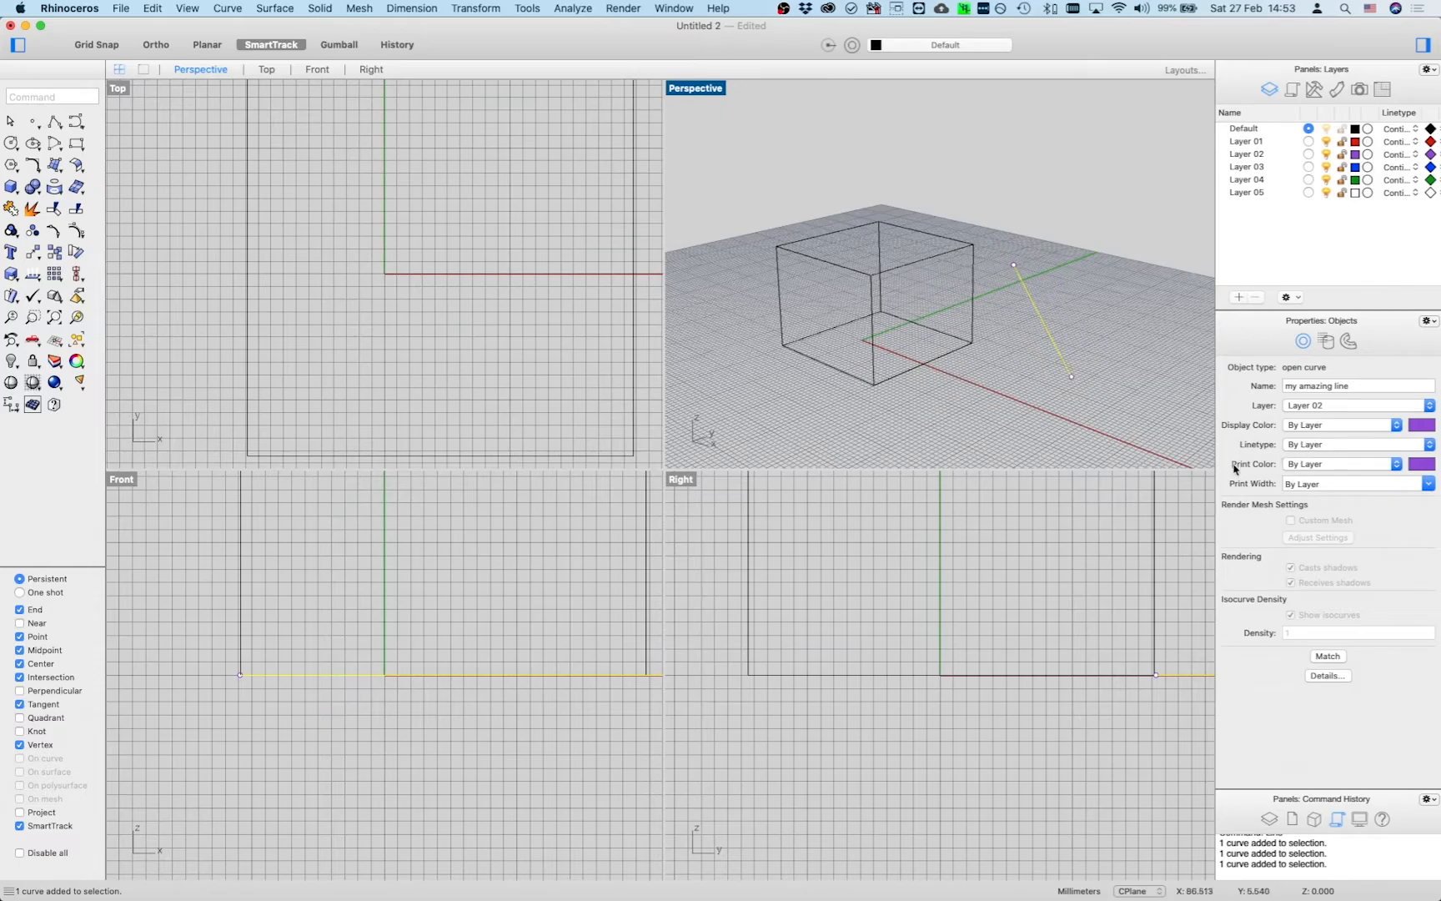
click(1290, 448)
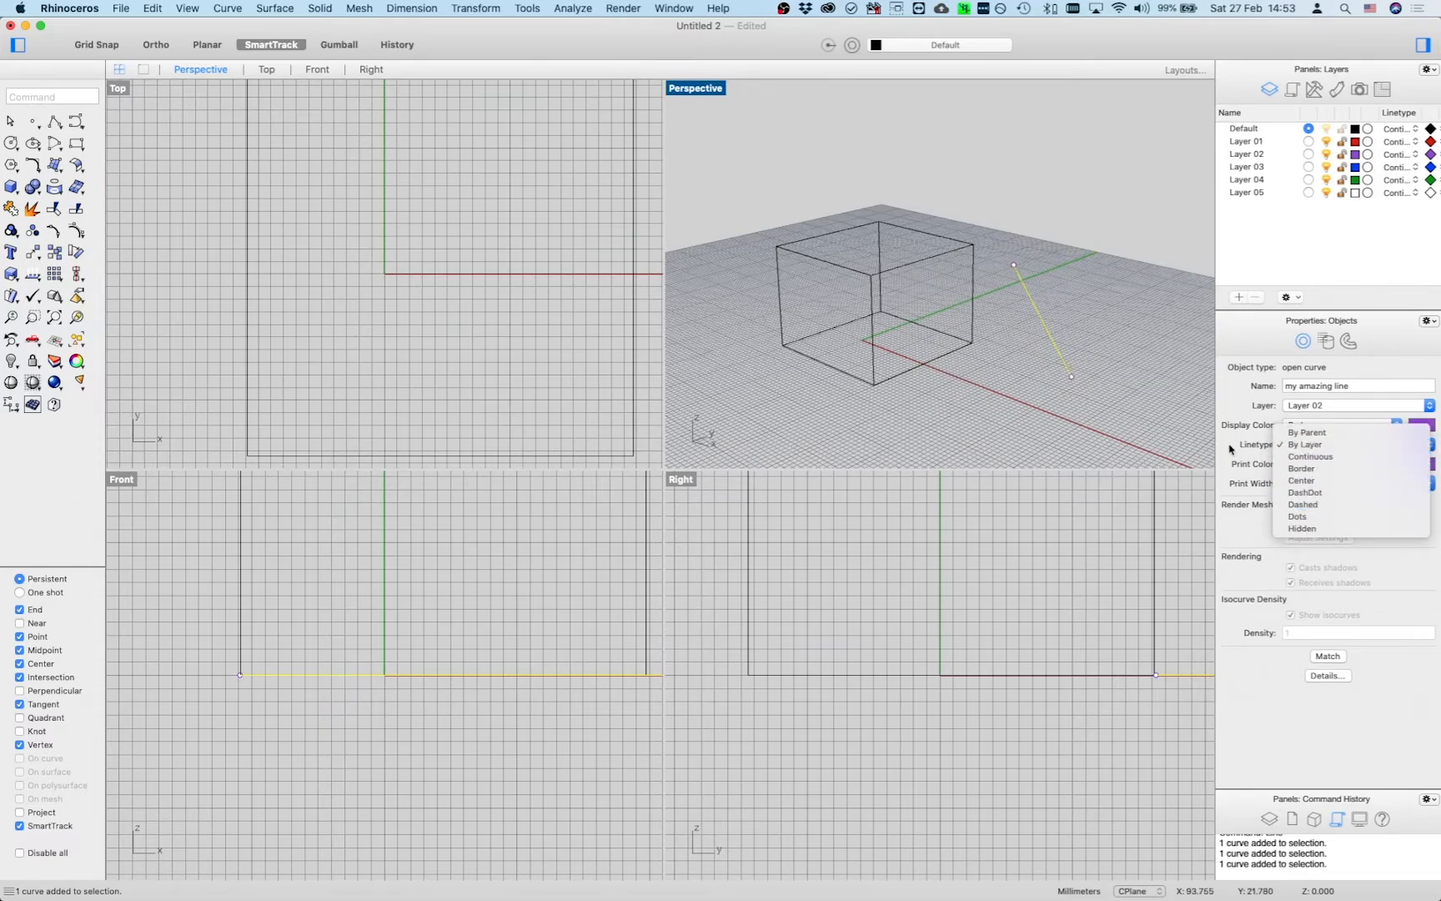
click(1307, 469)
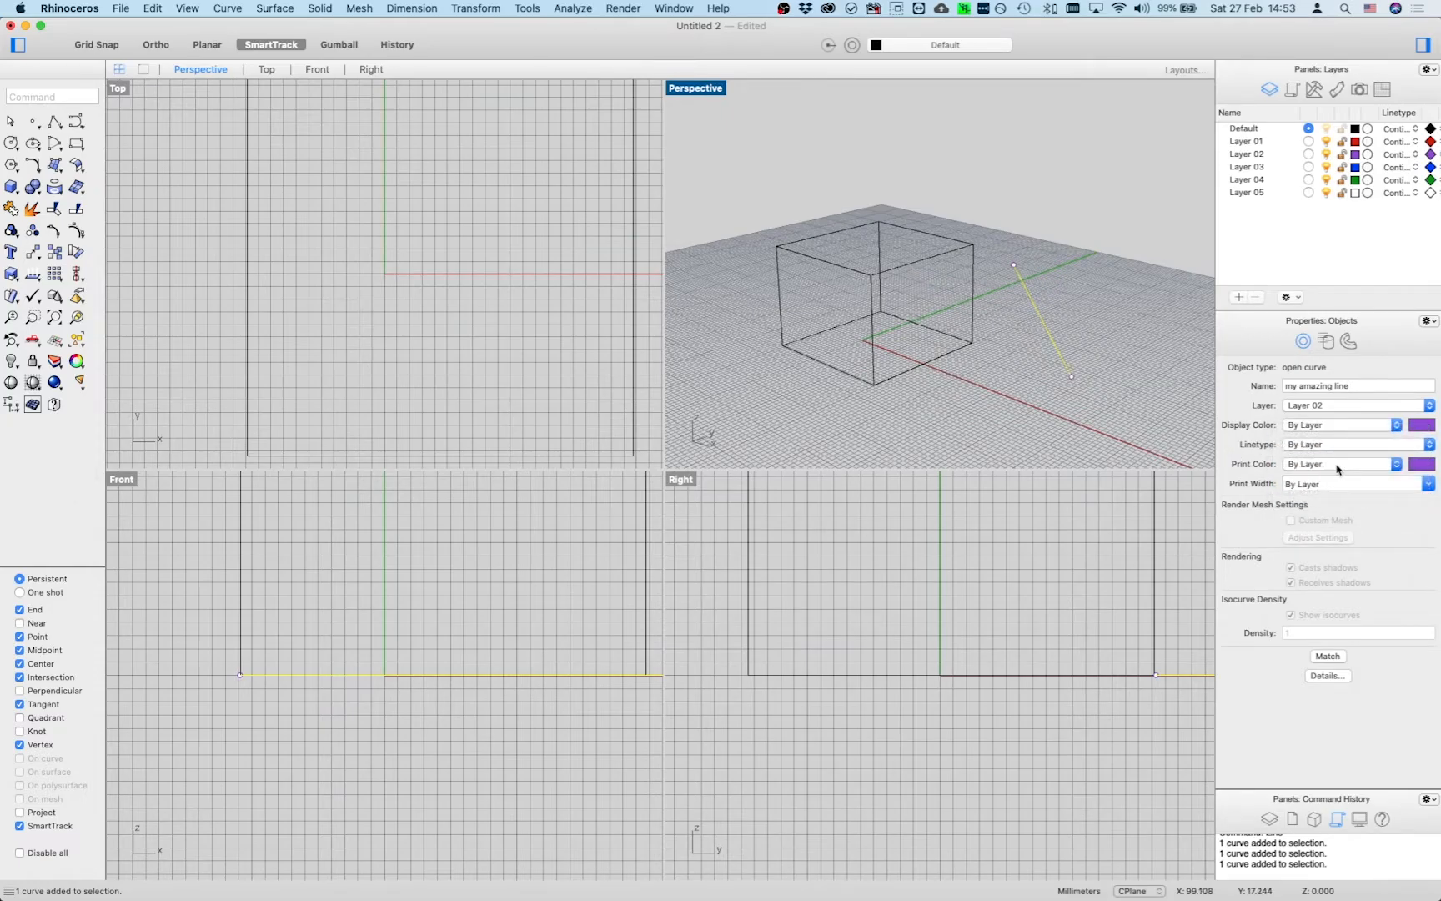
click(1338, 465)
click(1302, 500)
click(1422, 463)
click(961, 209)
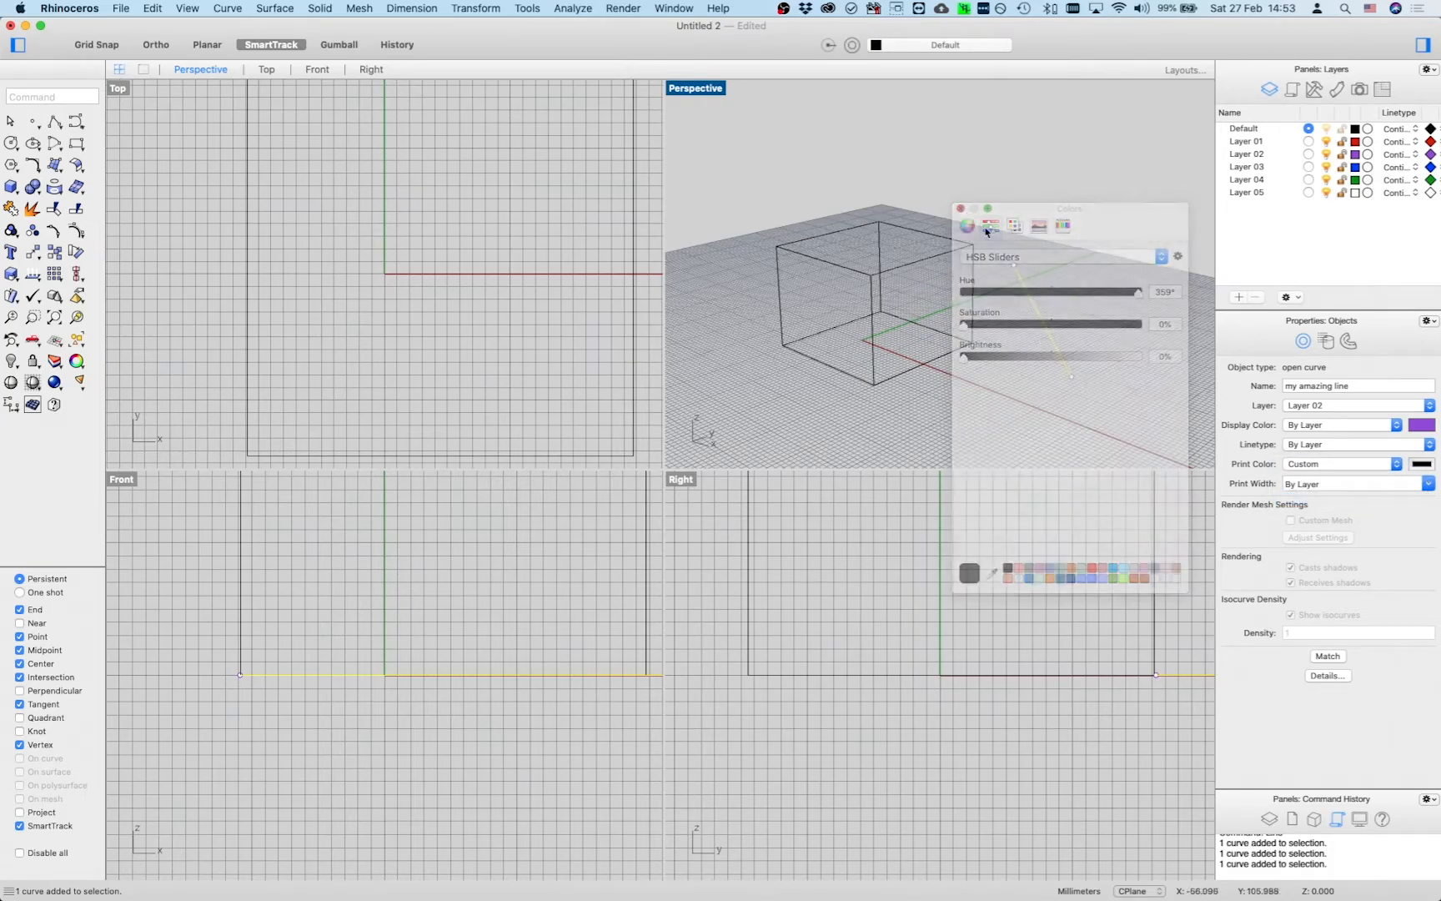
- Look through the line's print width options, then examine its length in the detailed object description and close it
click(1429, 484)
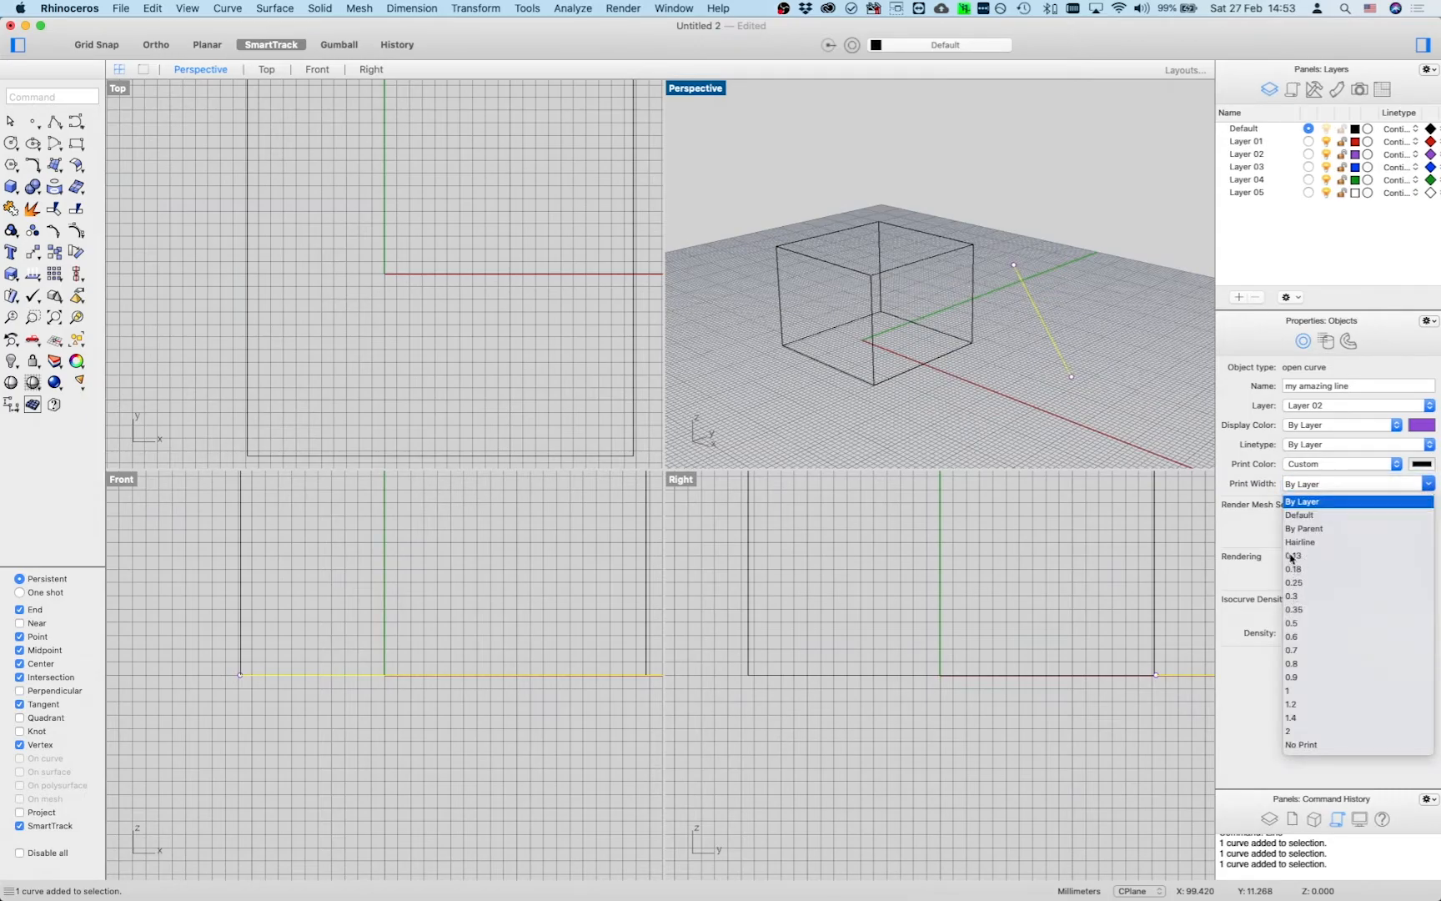
click(1228, 447)
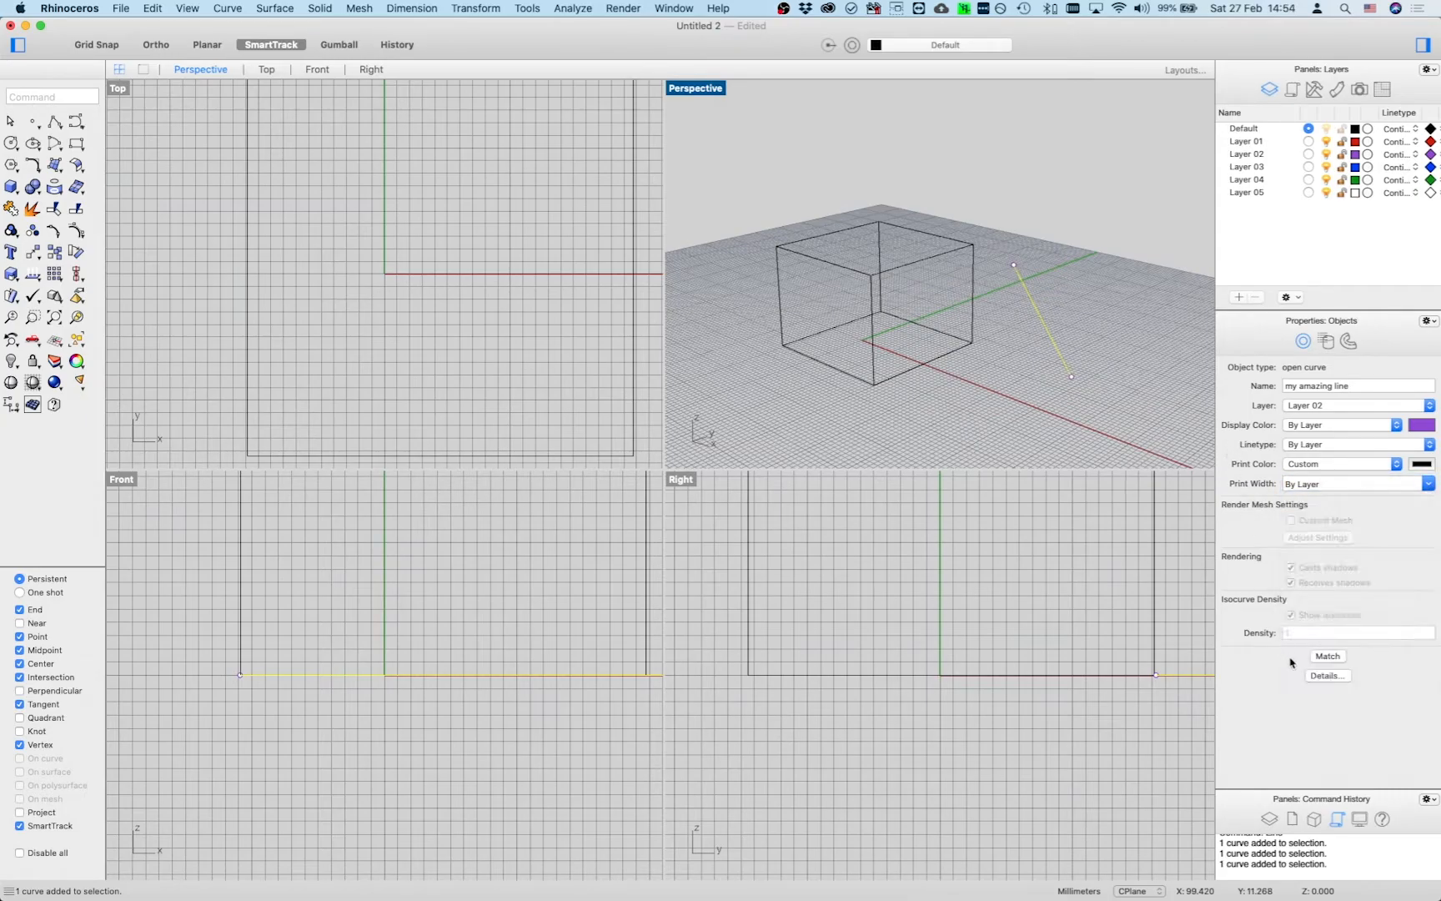
click(1327, 676)
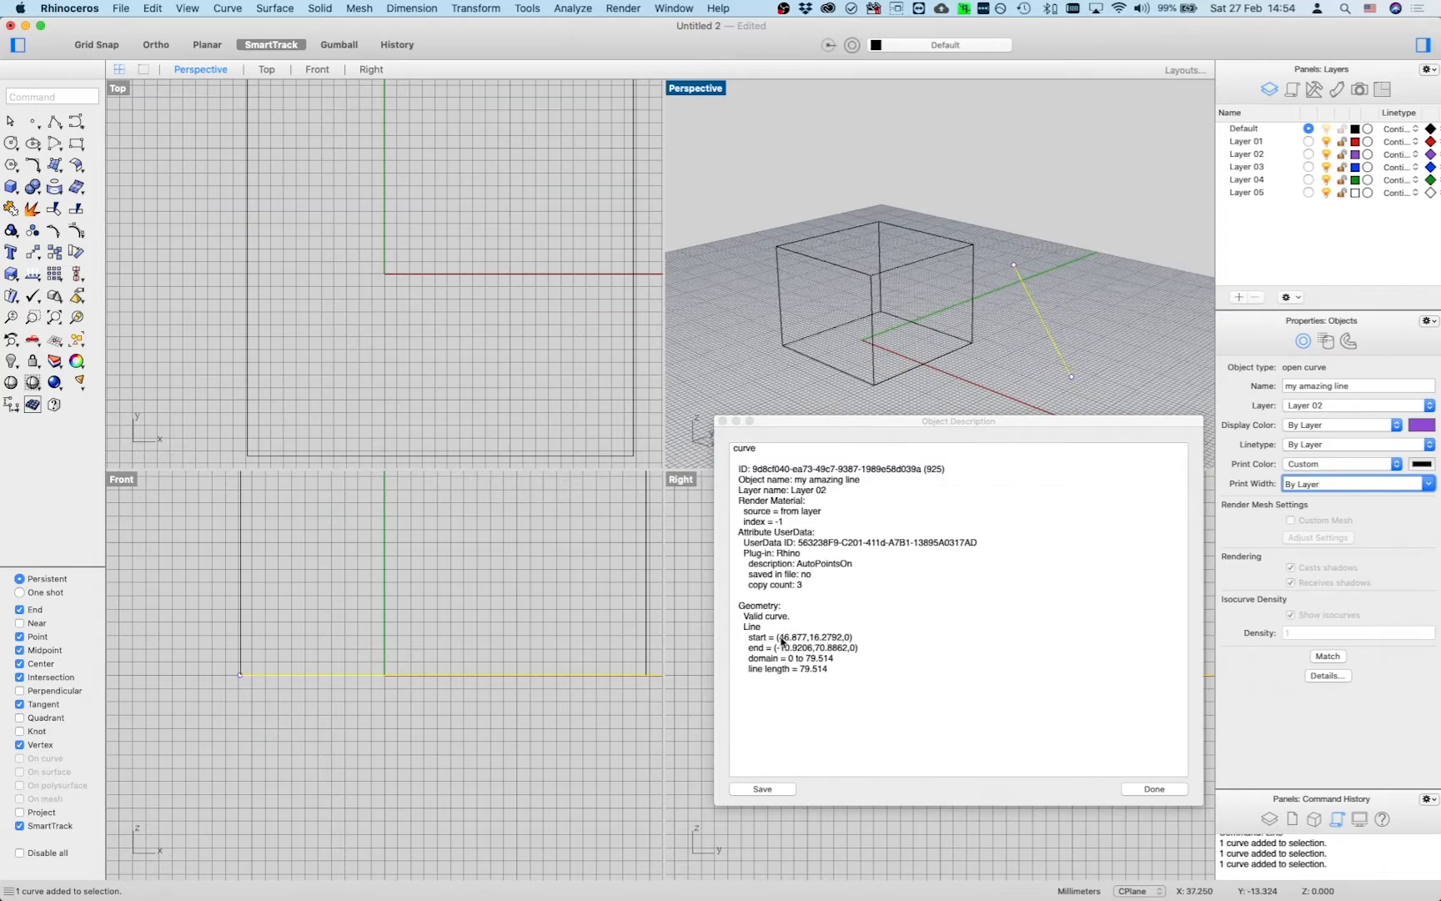
click(817, 668)
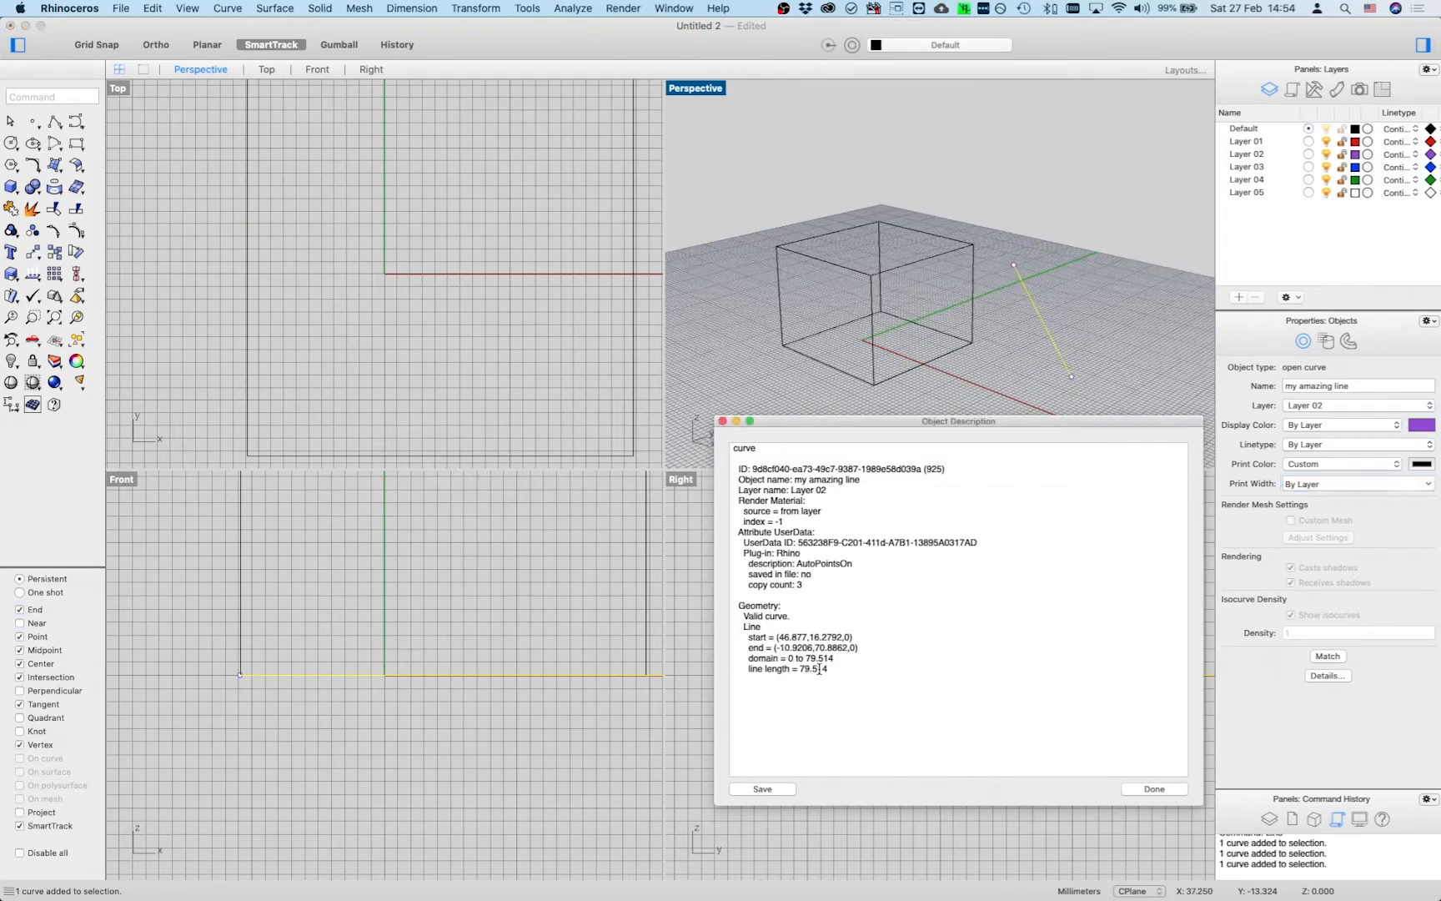
drag(829, 669, 798, 668)
click(724, 422)
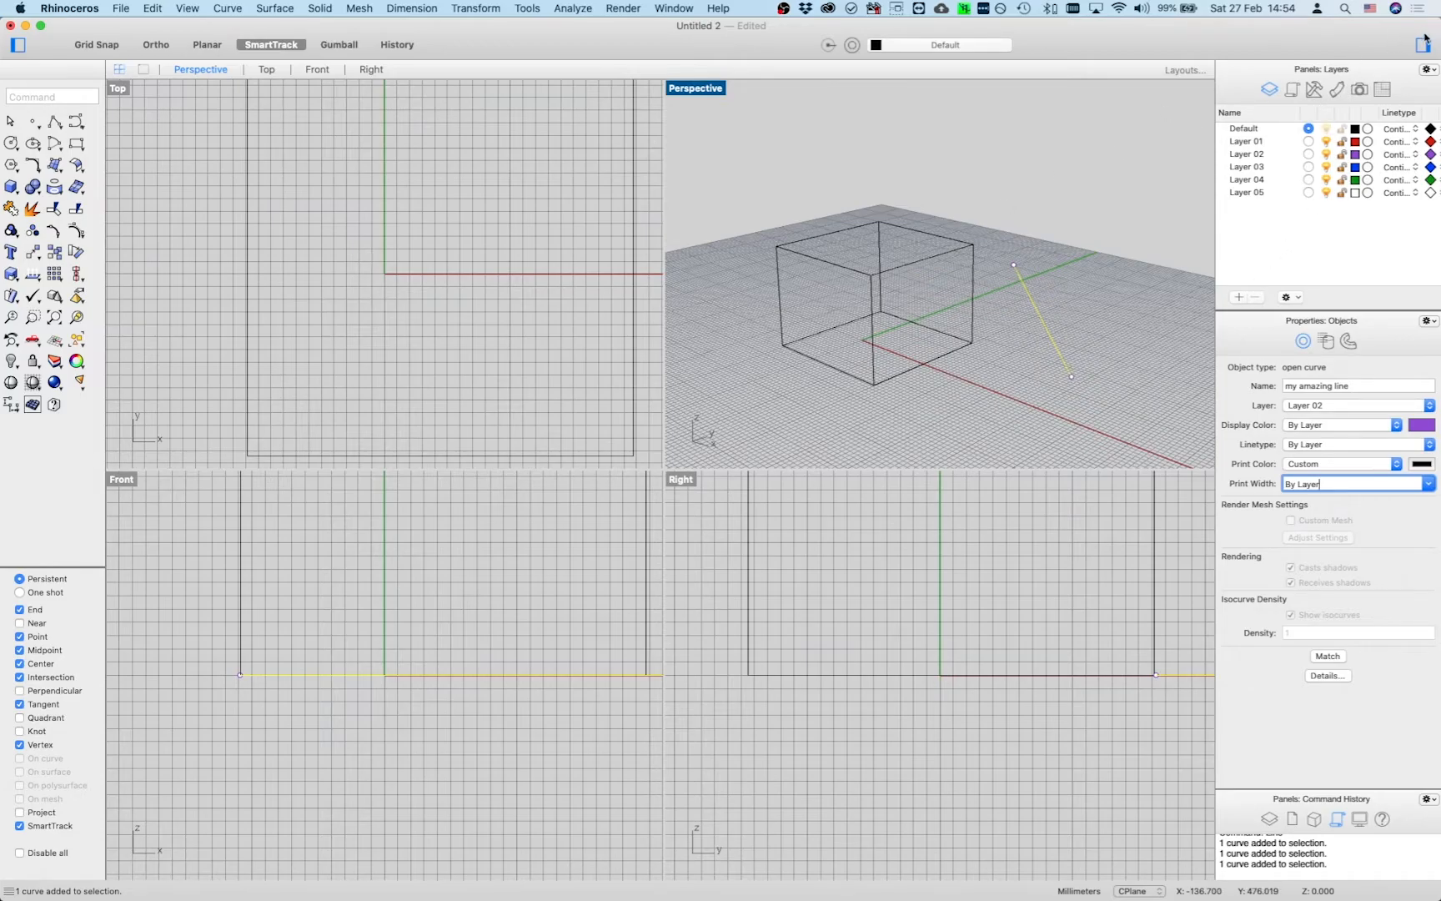
- Hide and redisplay the inspector and command sidebars, and deselect the line
click(1424, 45)
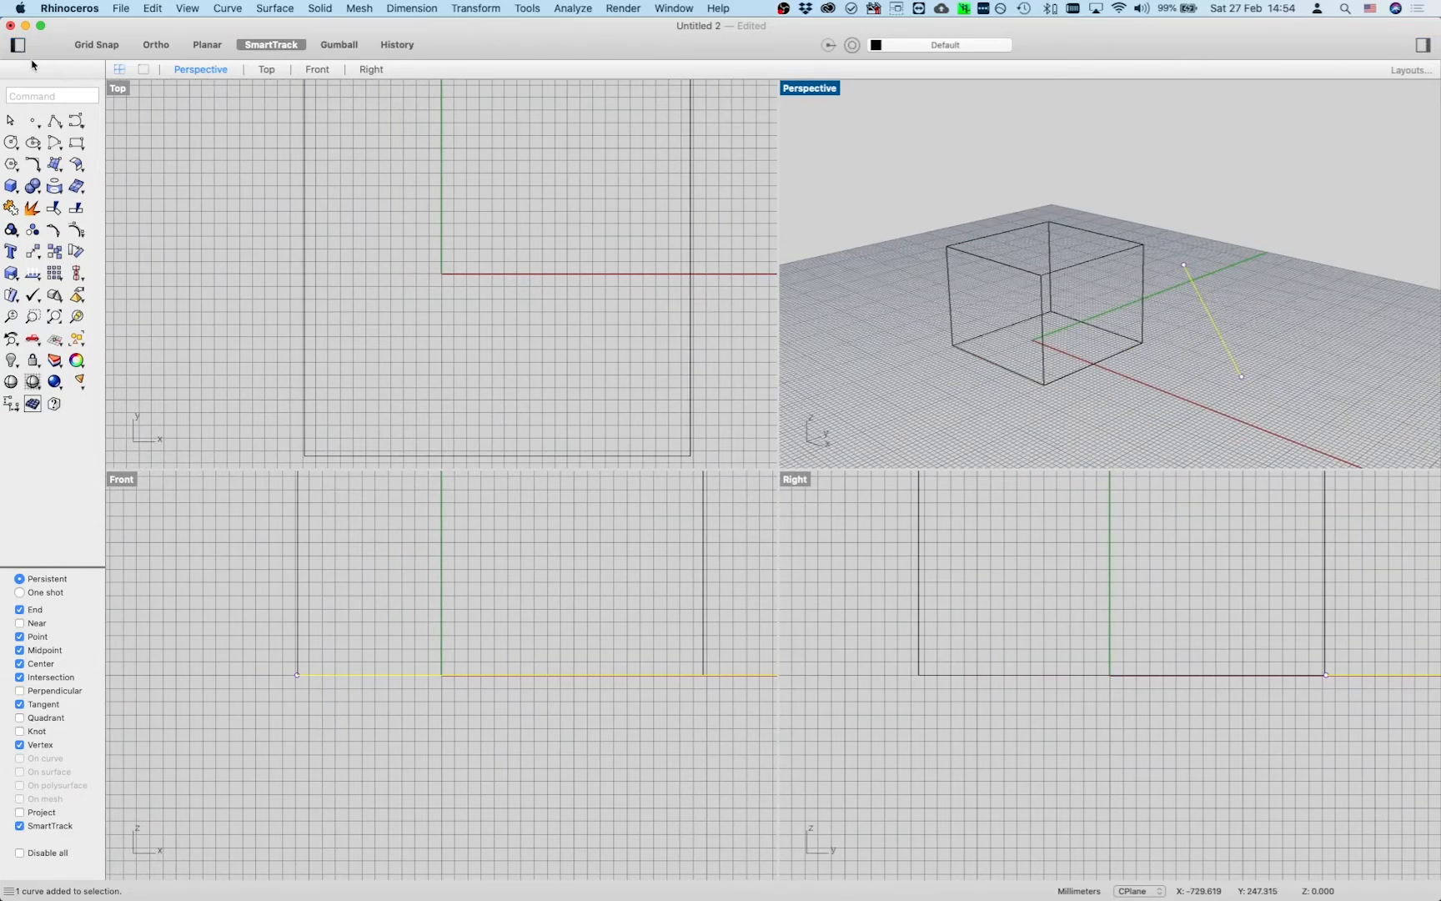
click(15, 46)
click(17, 45)
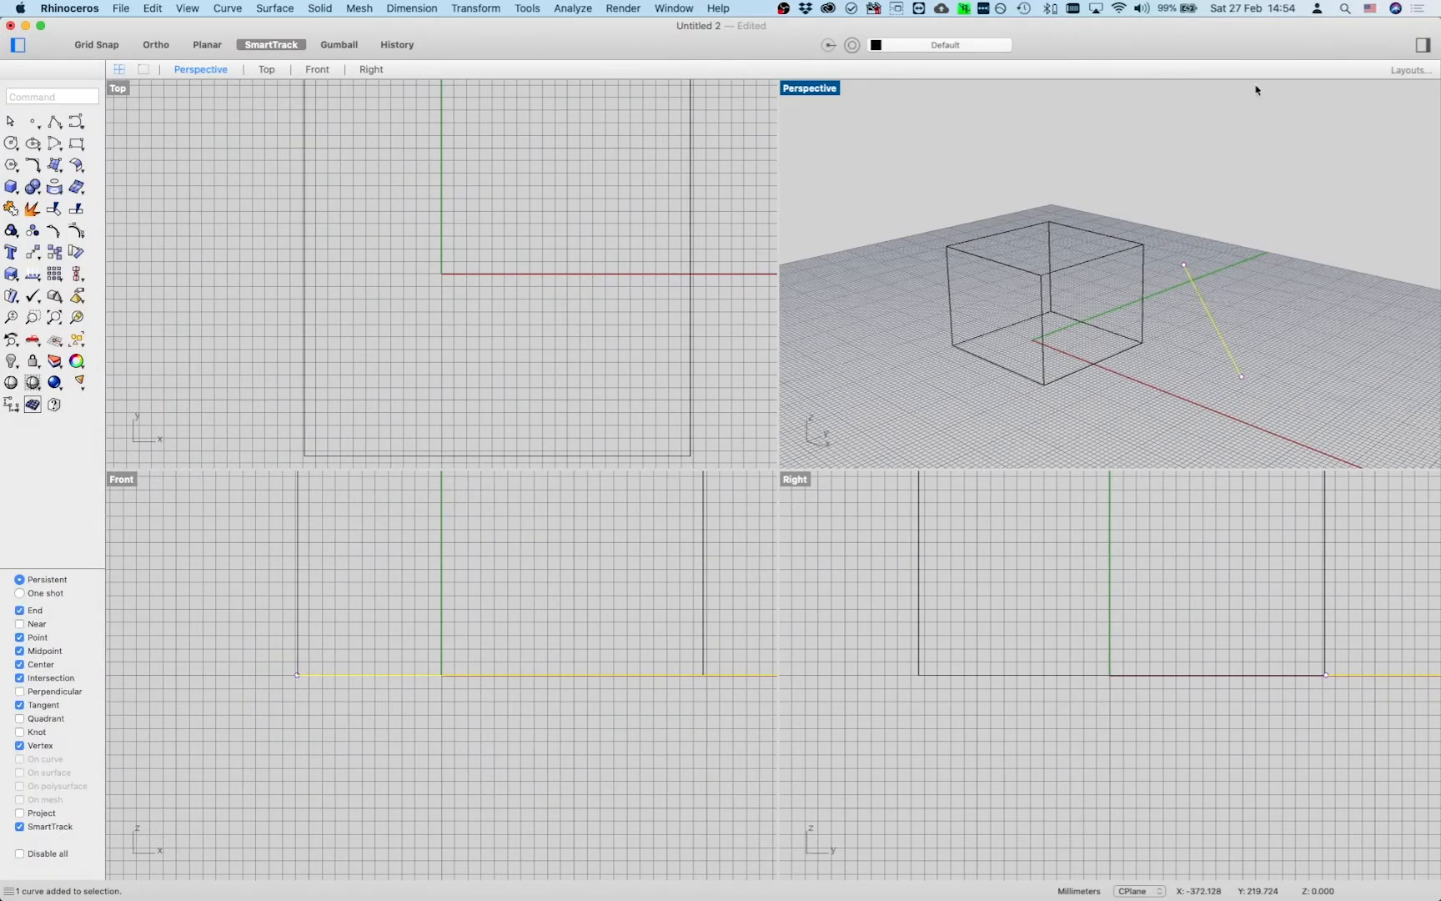
click(1424, 45)
click(723, 422)
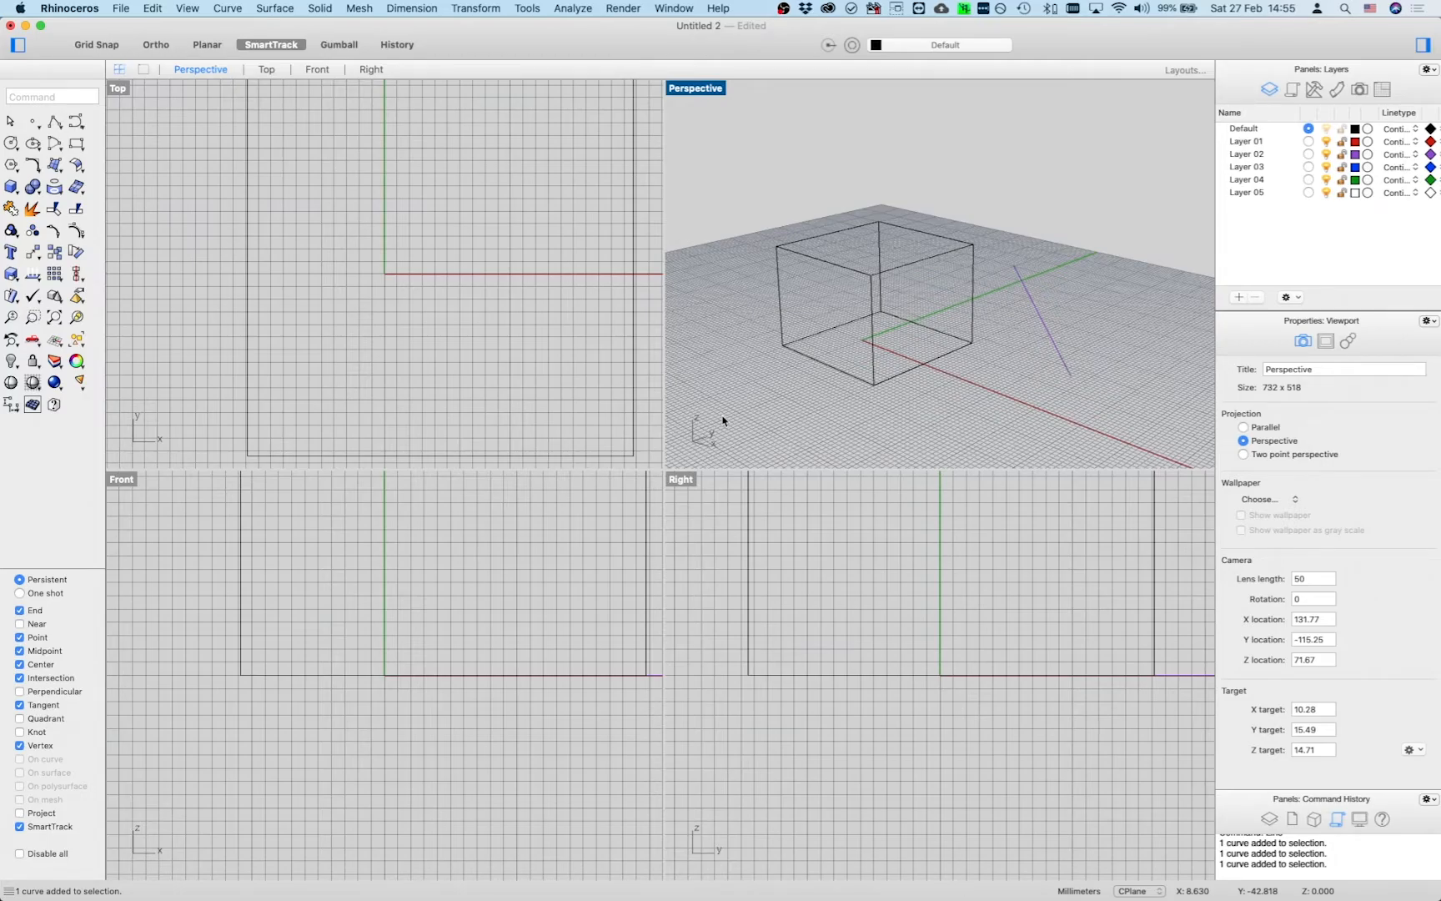
- Change the theme preference to Rhino for Windows with 2 sections in the modeling inspectors sidebar, and close the preferences
click(68, 10)
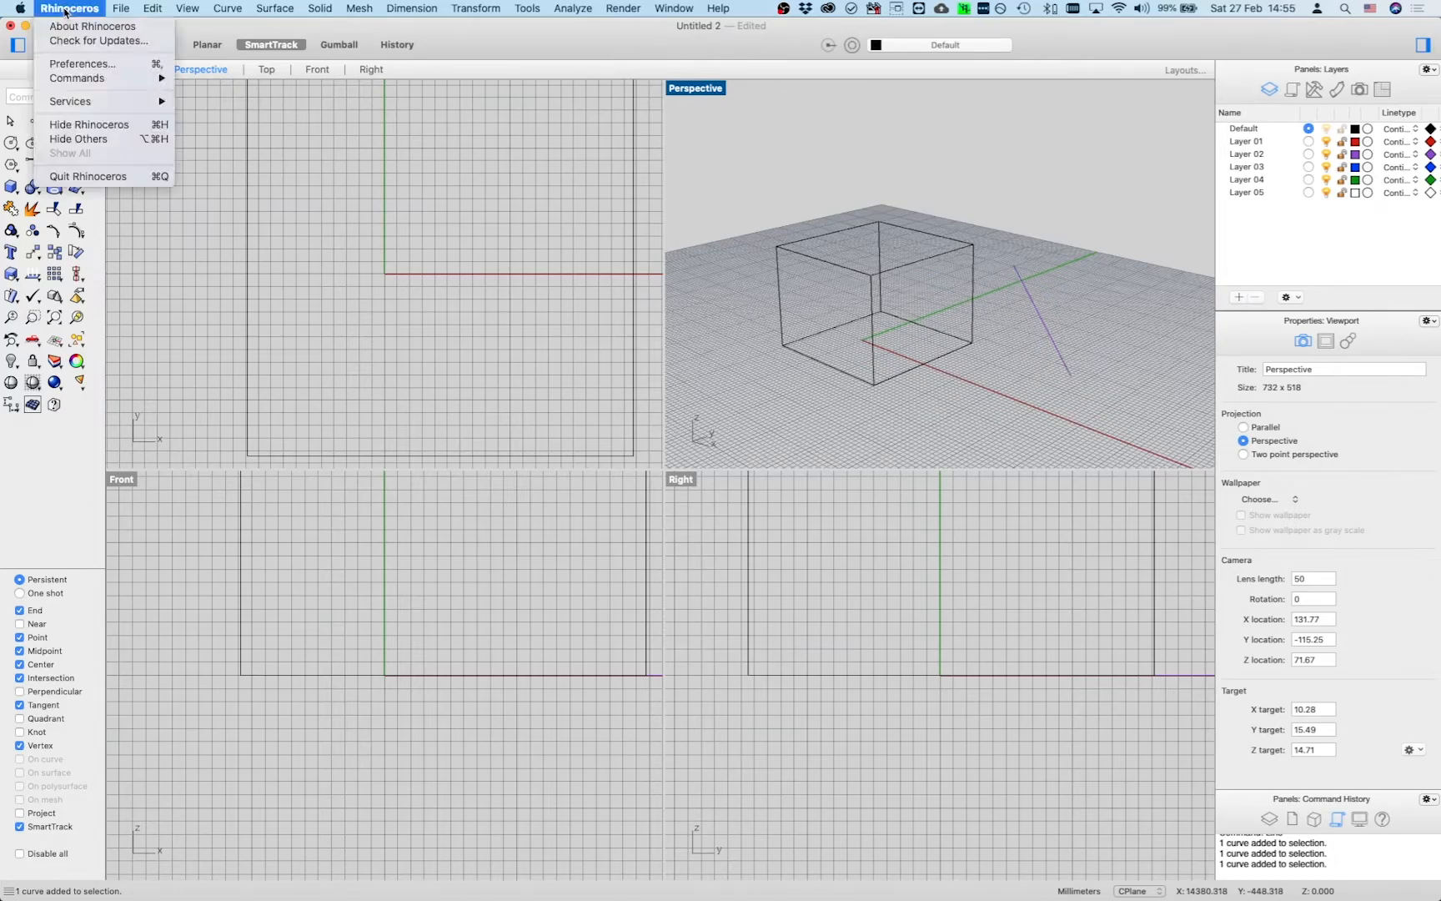
click(70, 65)
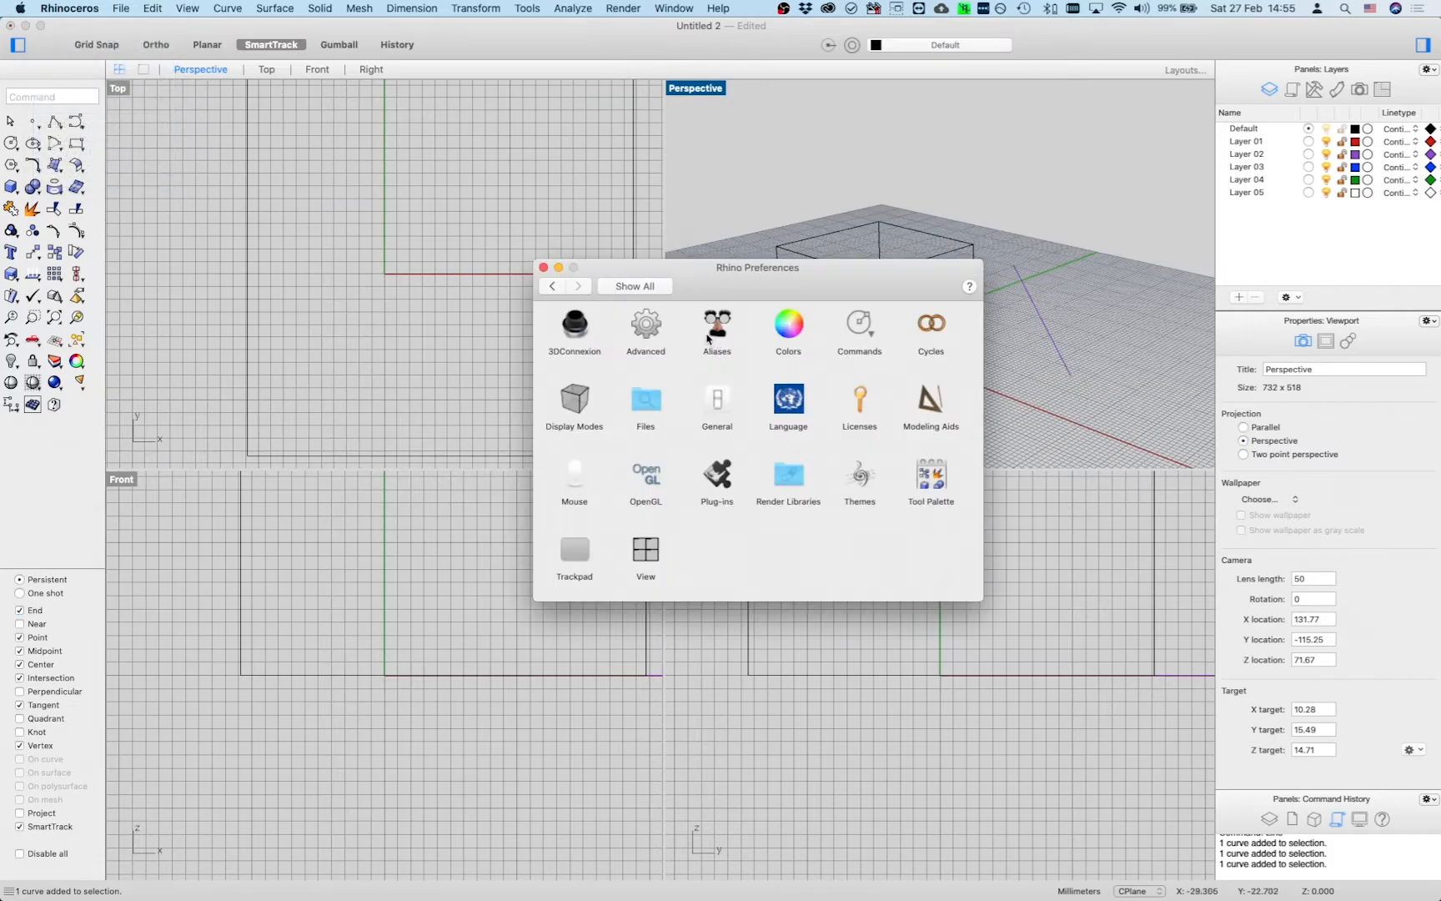
click(862, 478)
click(684, 324)
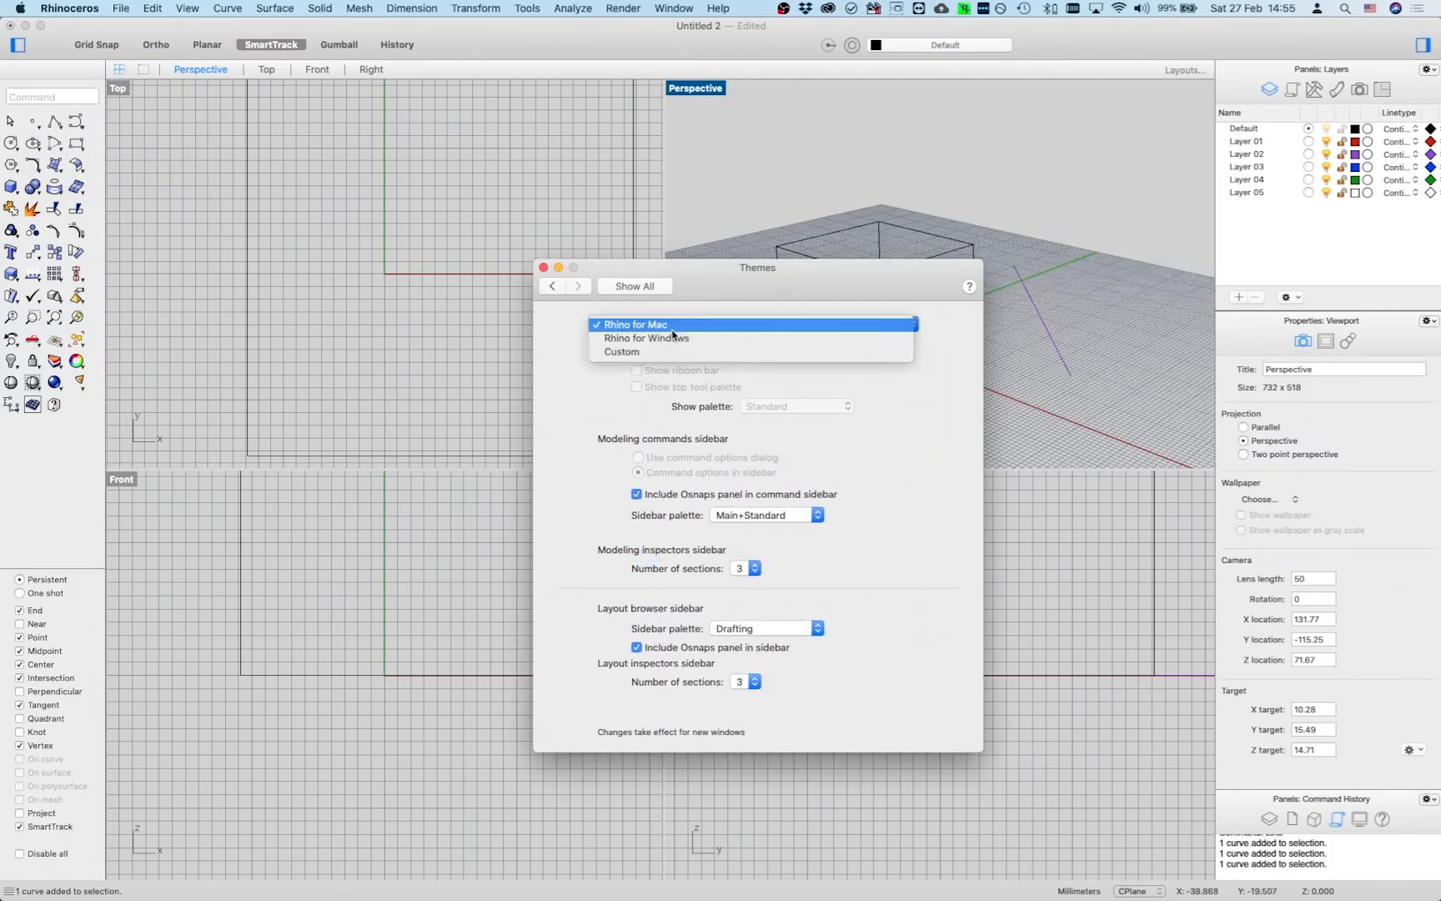
click(655, 338)
click(755, 568)
click(734, 561)
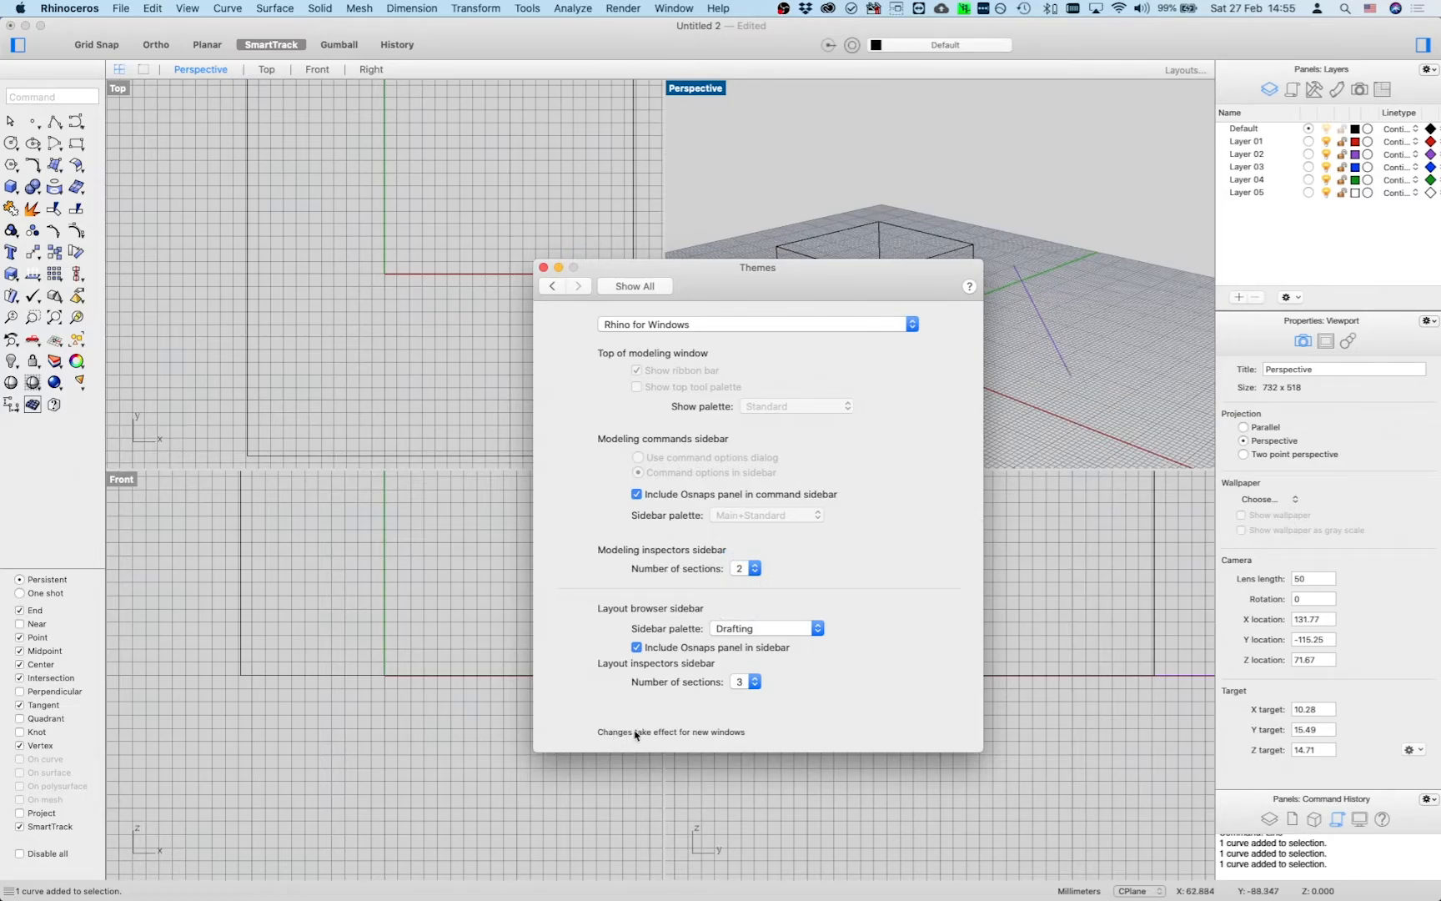
click(543, 271)
- Create a new document and look through its Viewport Layout, Visibility and Standard tool sets
click(121, 8)
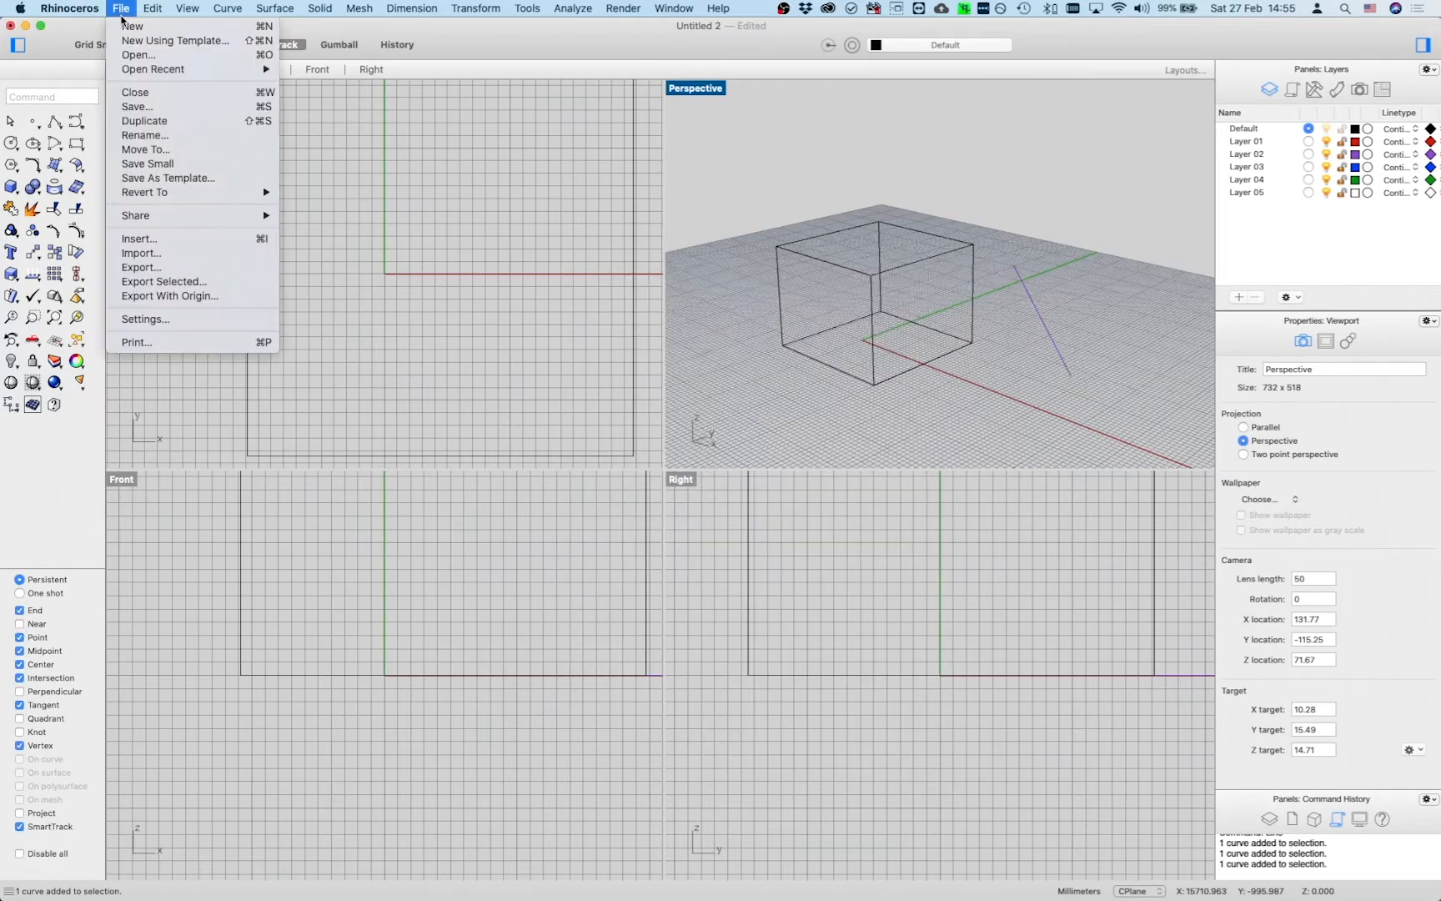
click(595, 379)
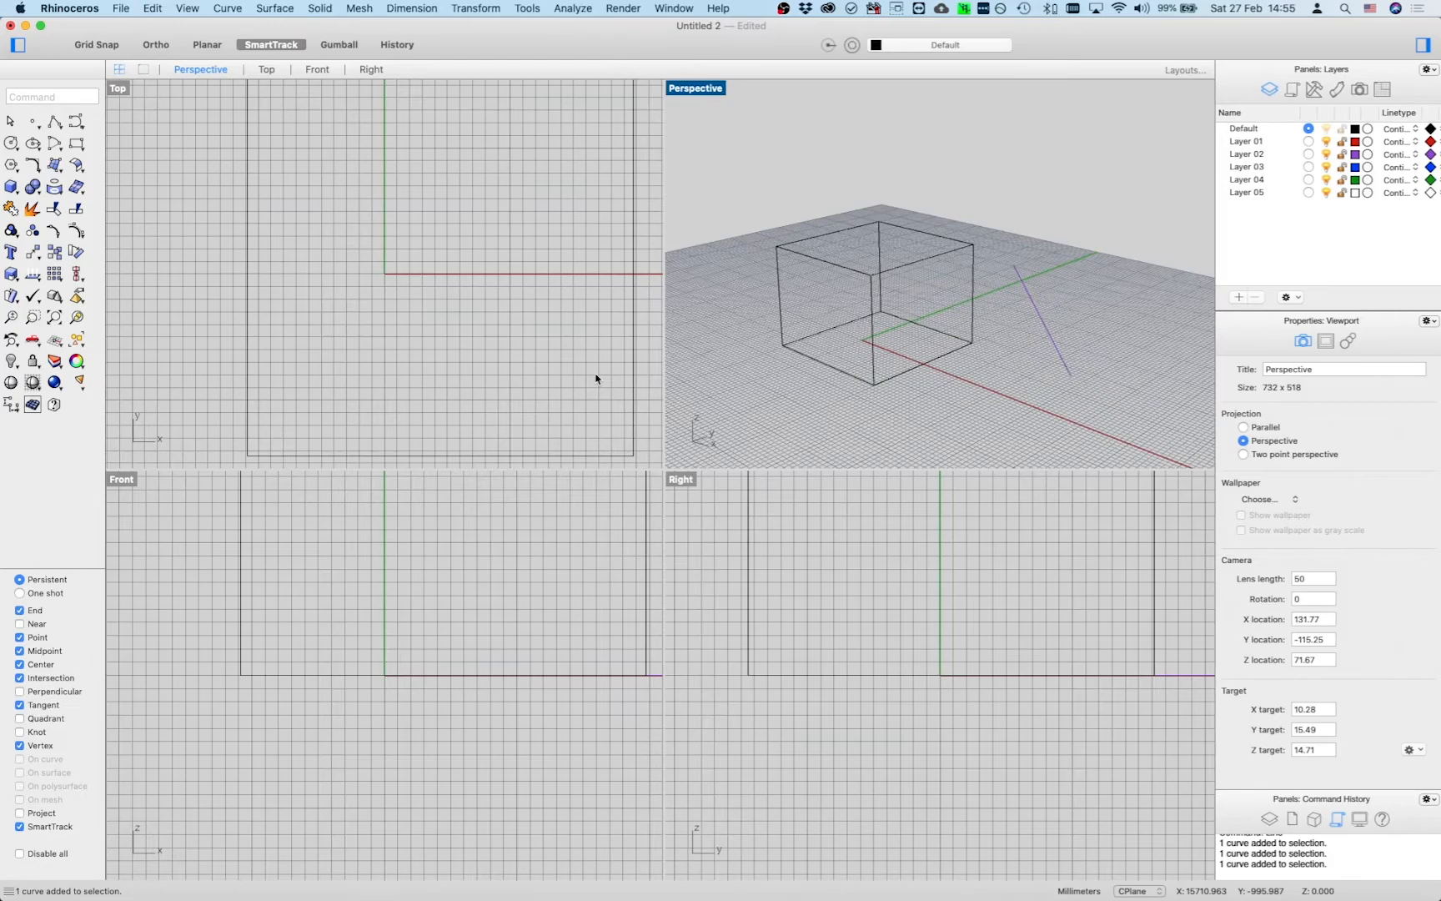
key(super+n)
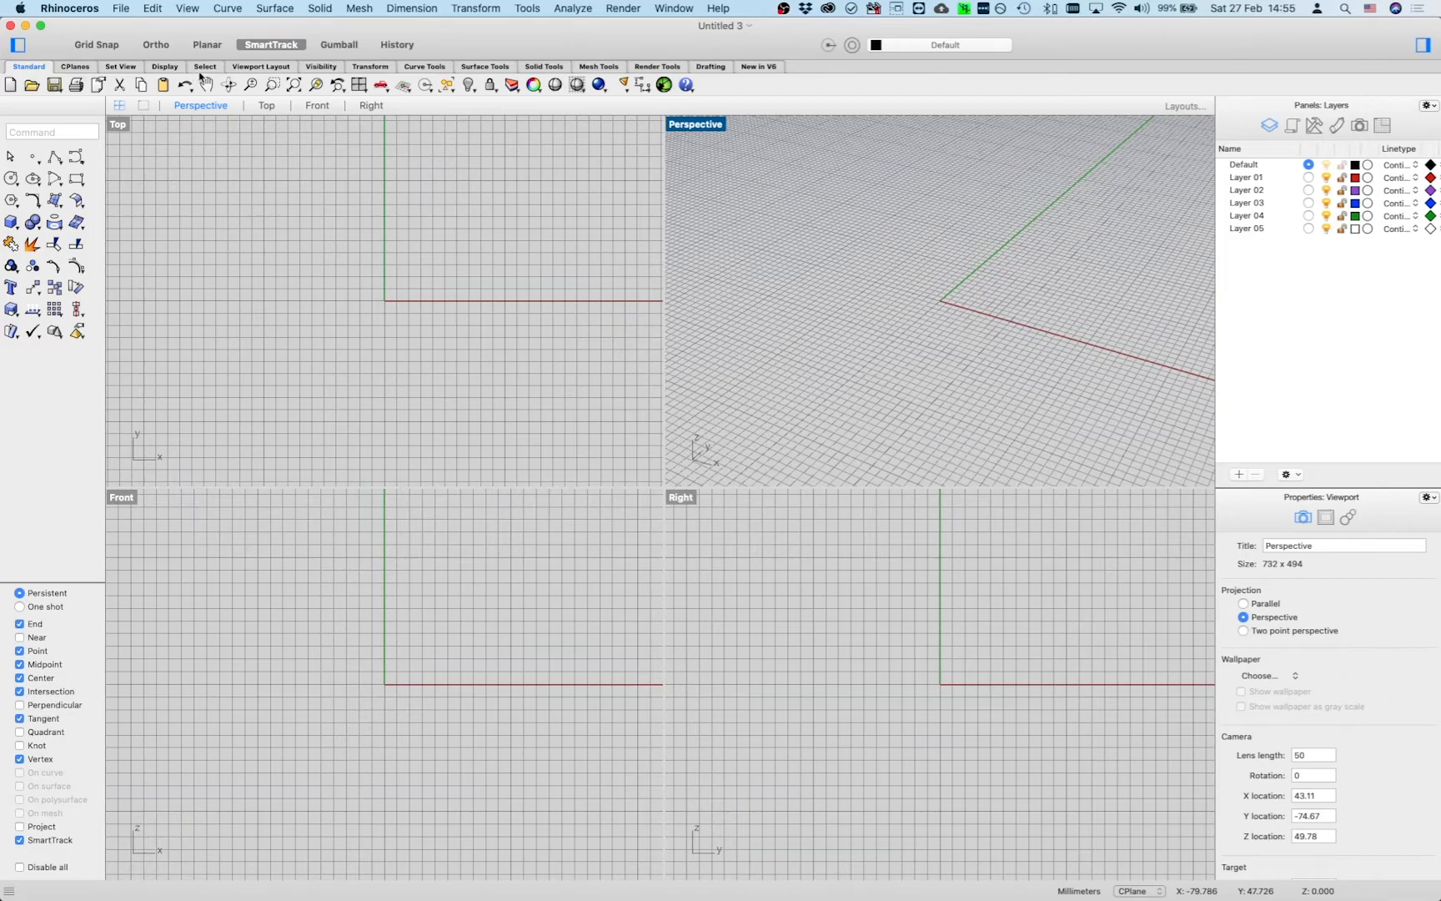
click(250, 67)
click(324, 67)
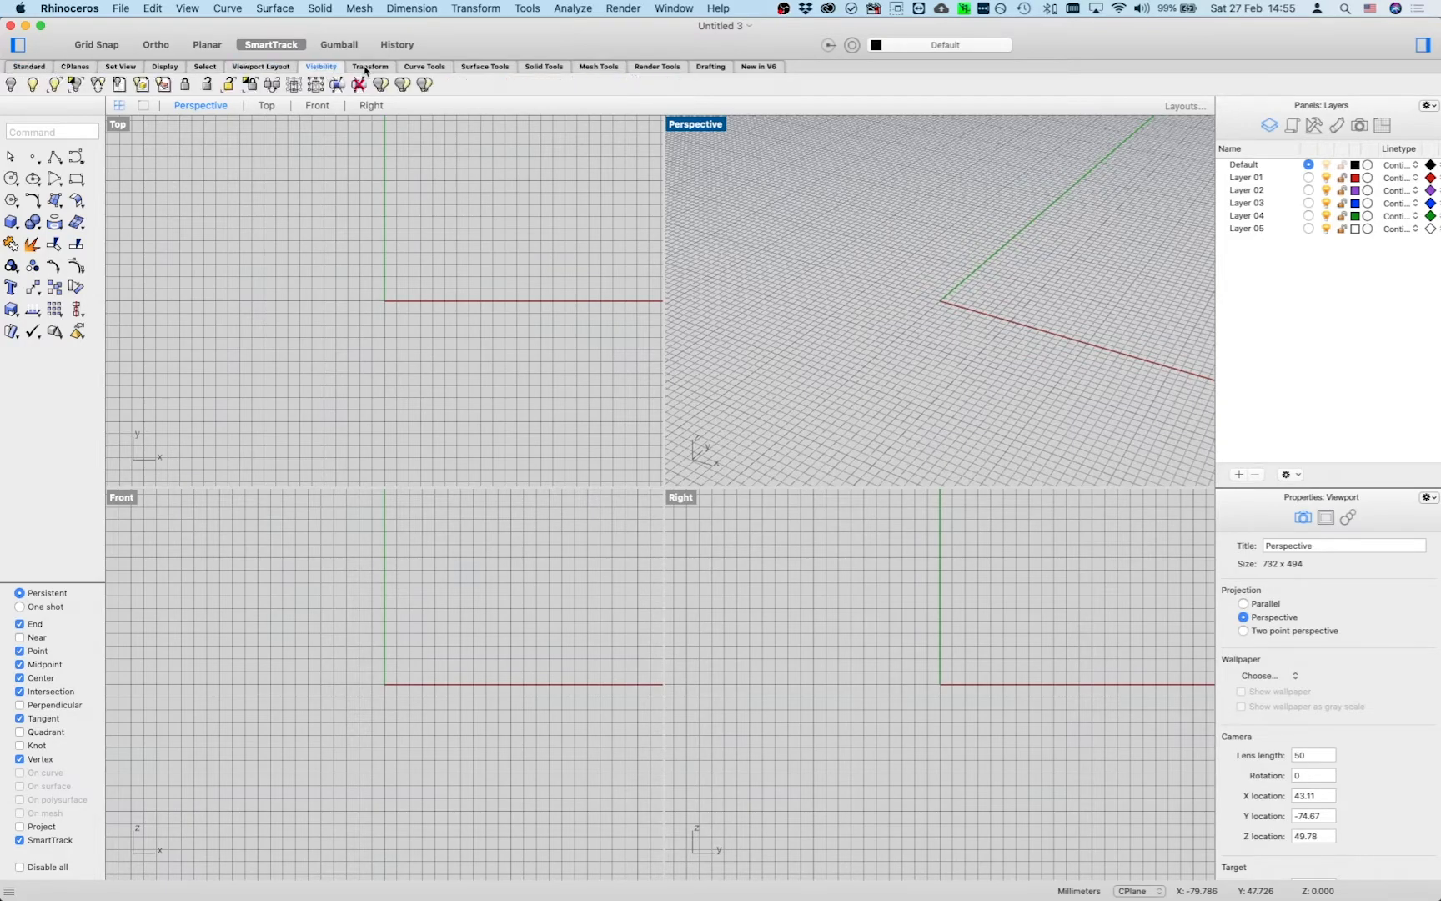
click(31, 67)
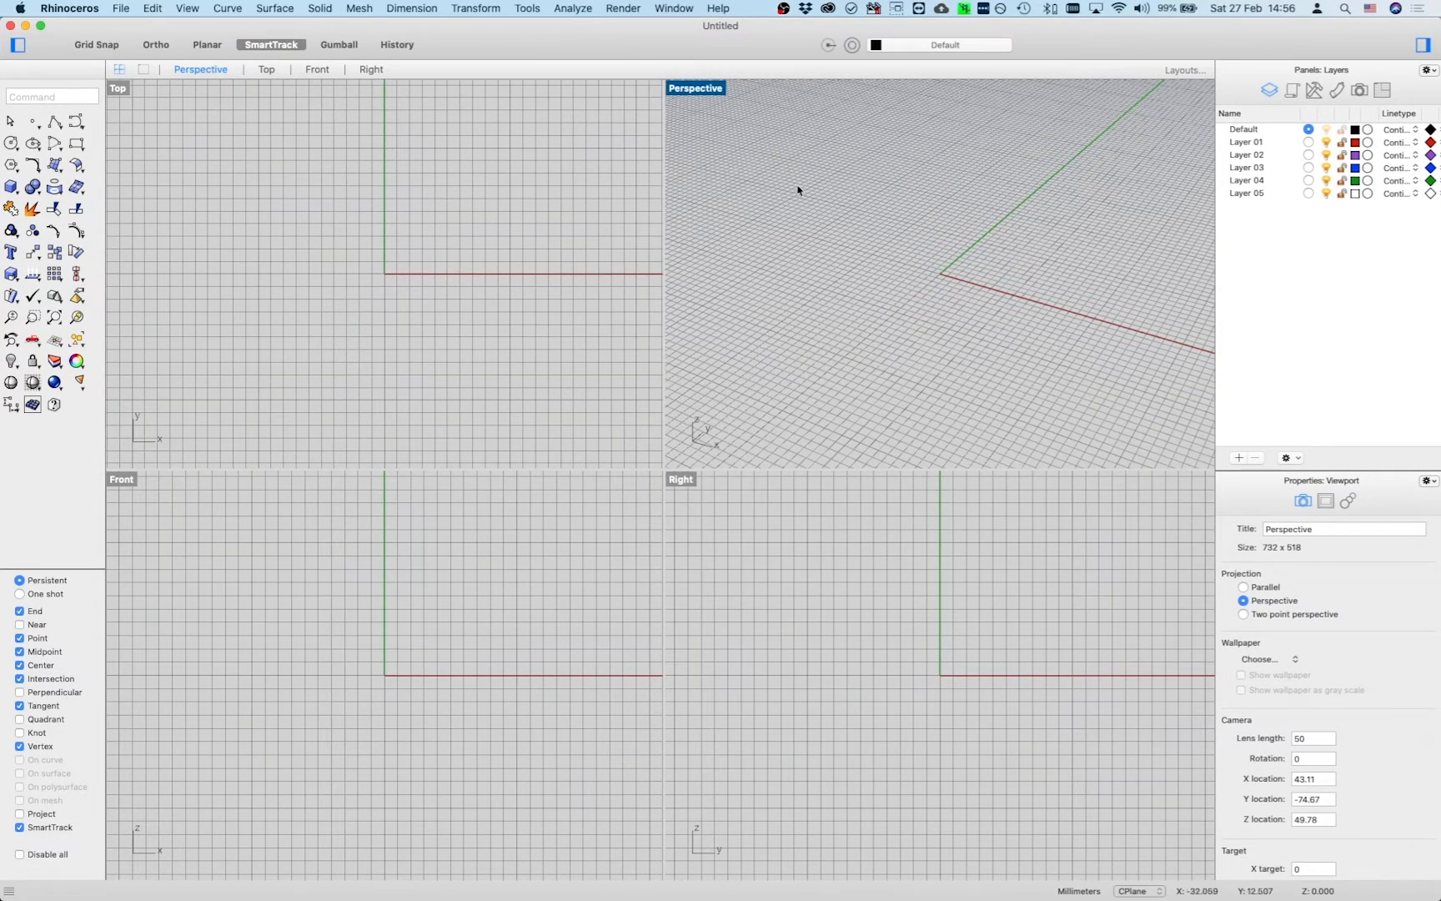
- Draw a line on the ground plane in the Perspective viewport, crossing the red X axis near the origin
click(31, 99)
text(Line)
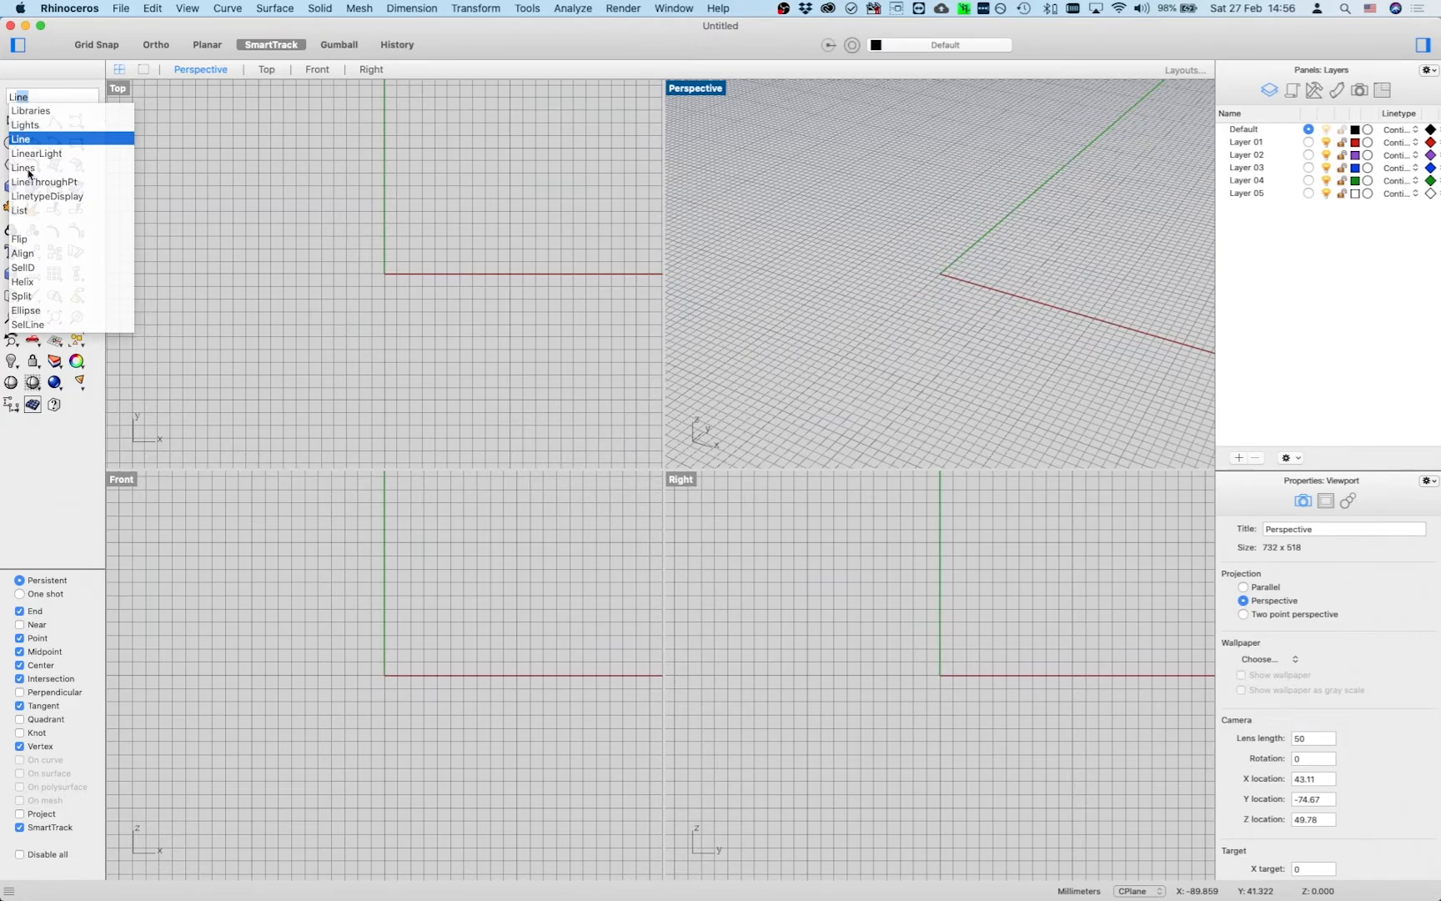
key(Return)
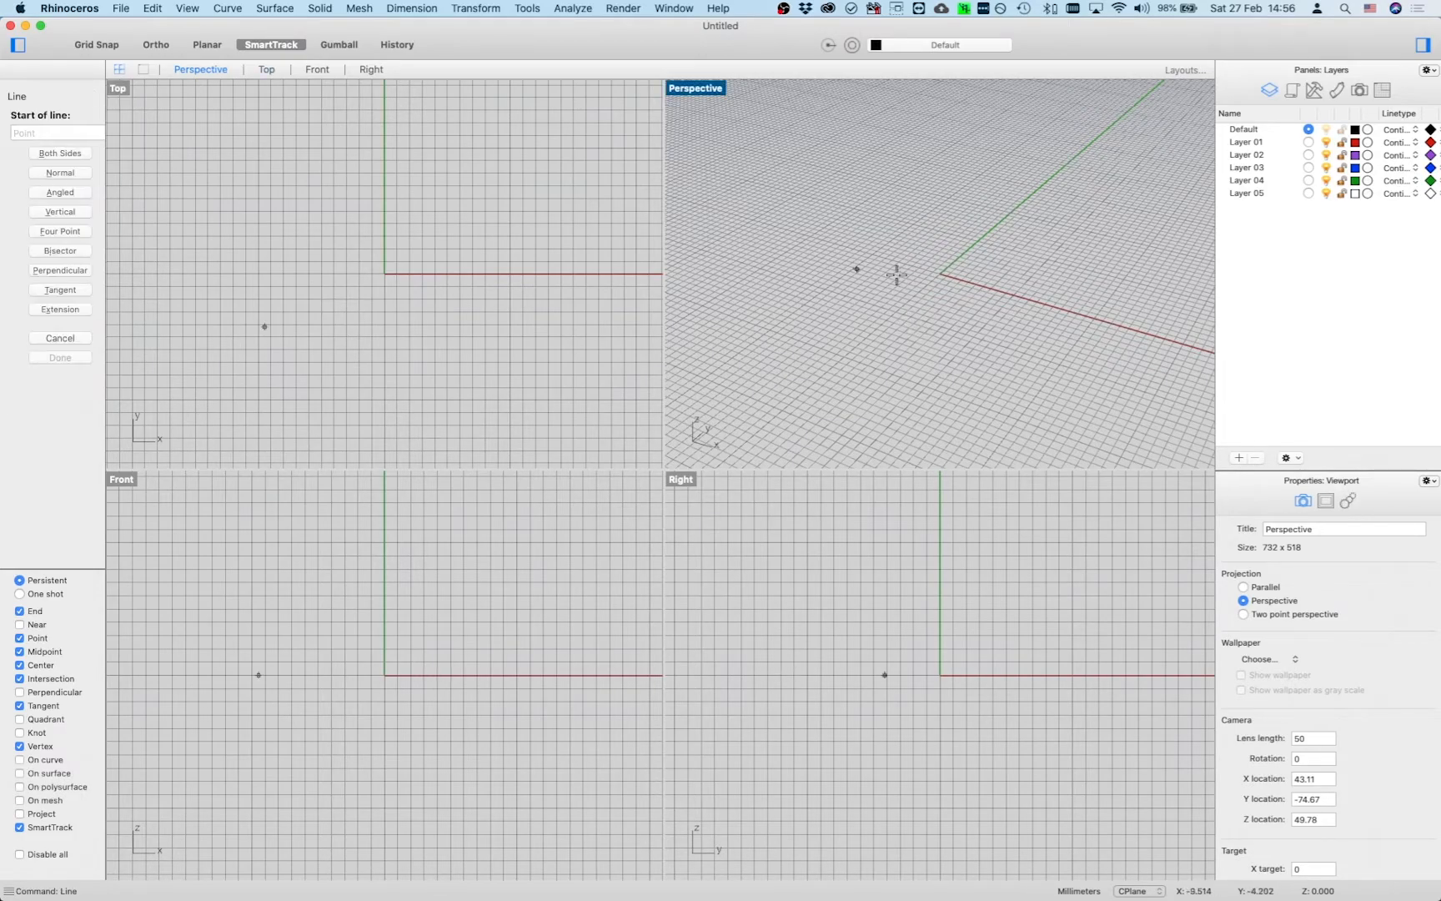
click(994, 351)
click(1034, 217)
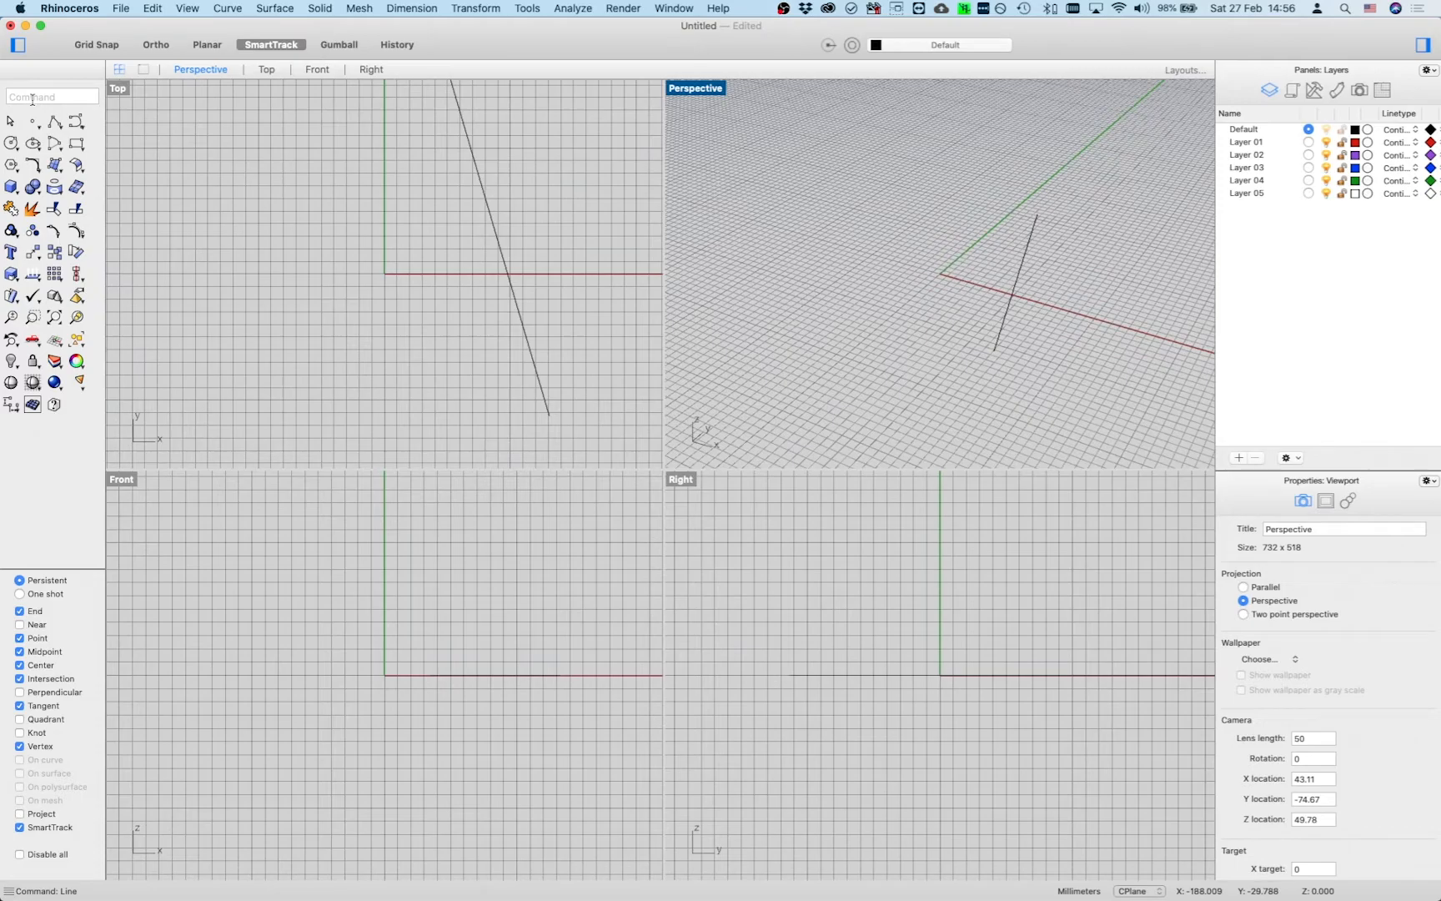
click(31, 99)
text(line)
key(Return)
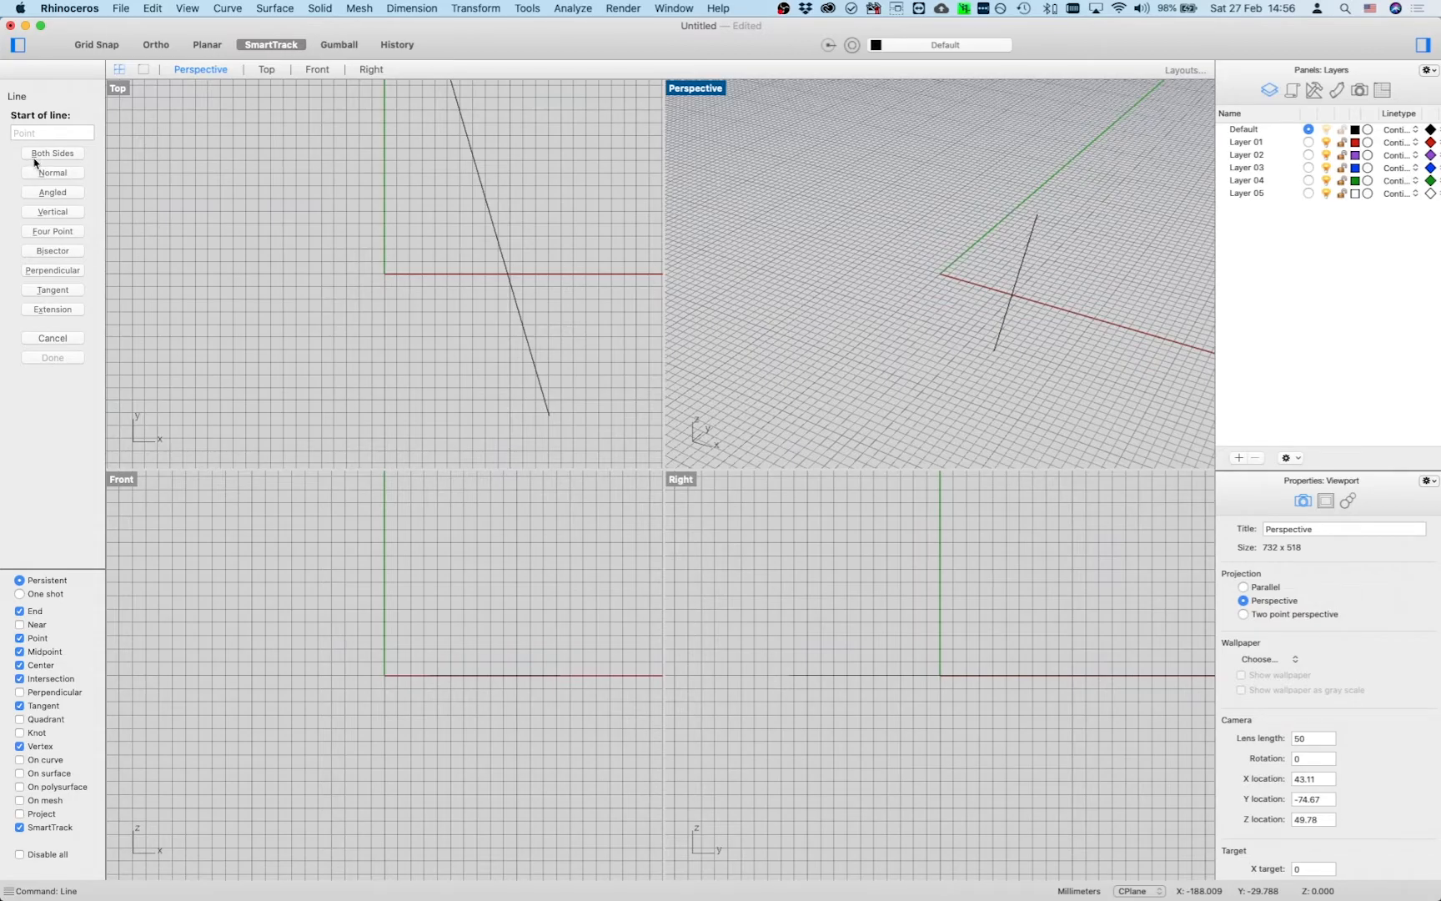
key(Escape)
- Draw a large center-and-radius circle on the ground plane in the Perspective viewport, centered in front of the origin
text(circ)
key(Return)
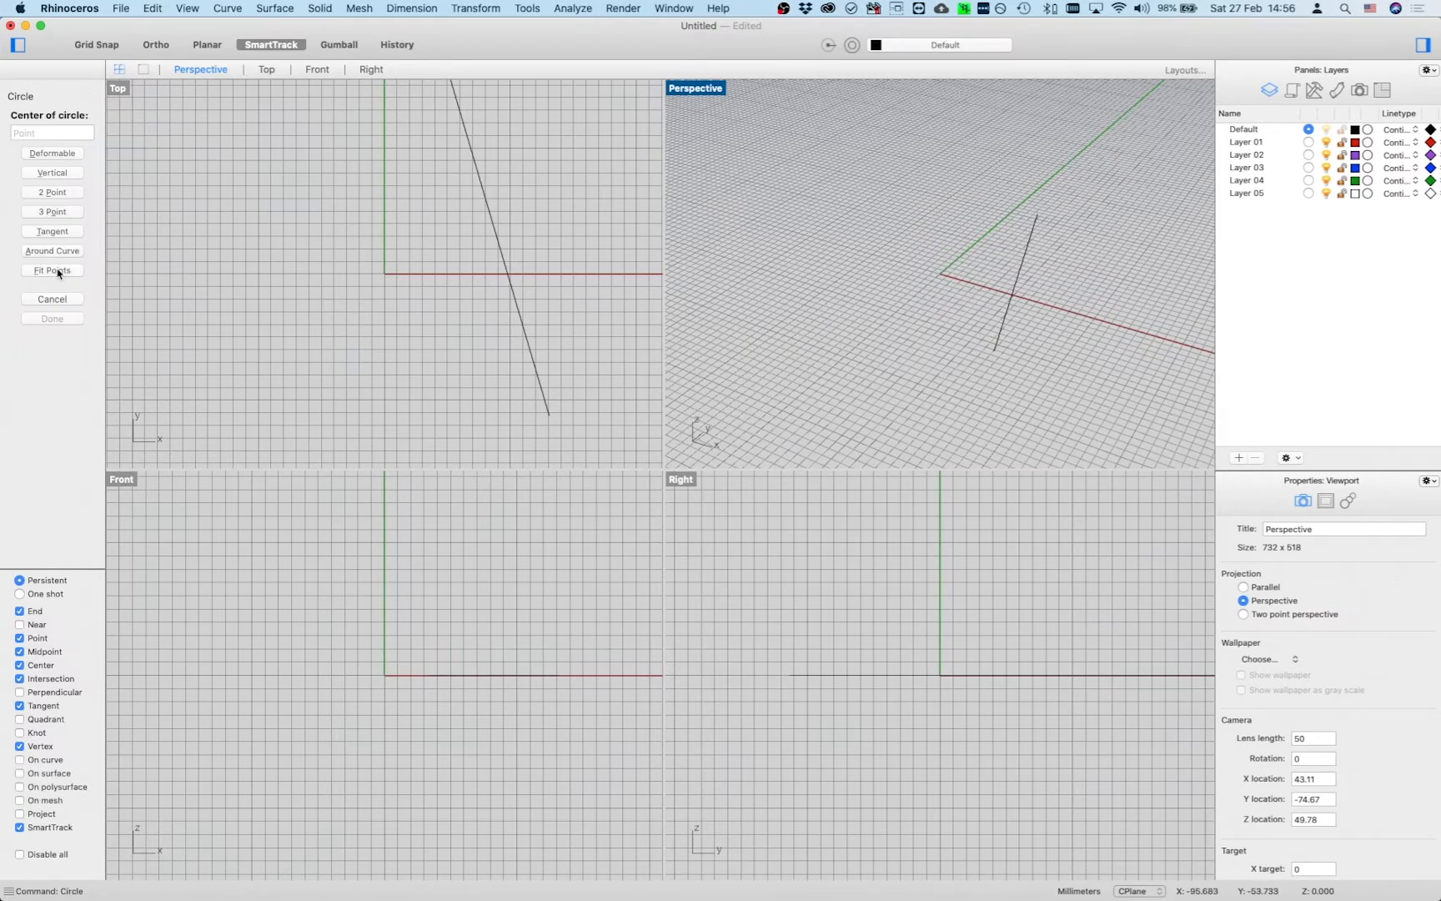
scroll(845, 313, down, 6)
shift+right_drag(843, 315, 927, 293)
click(940, 309)
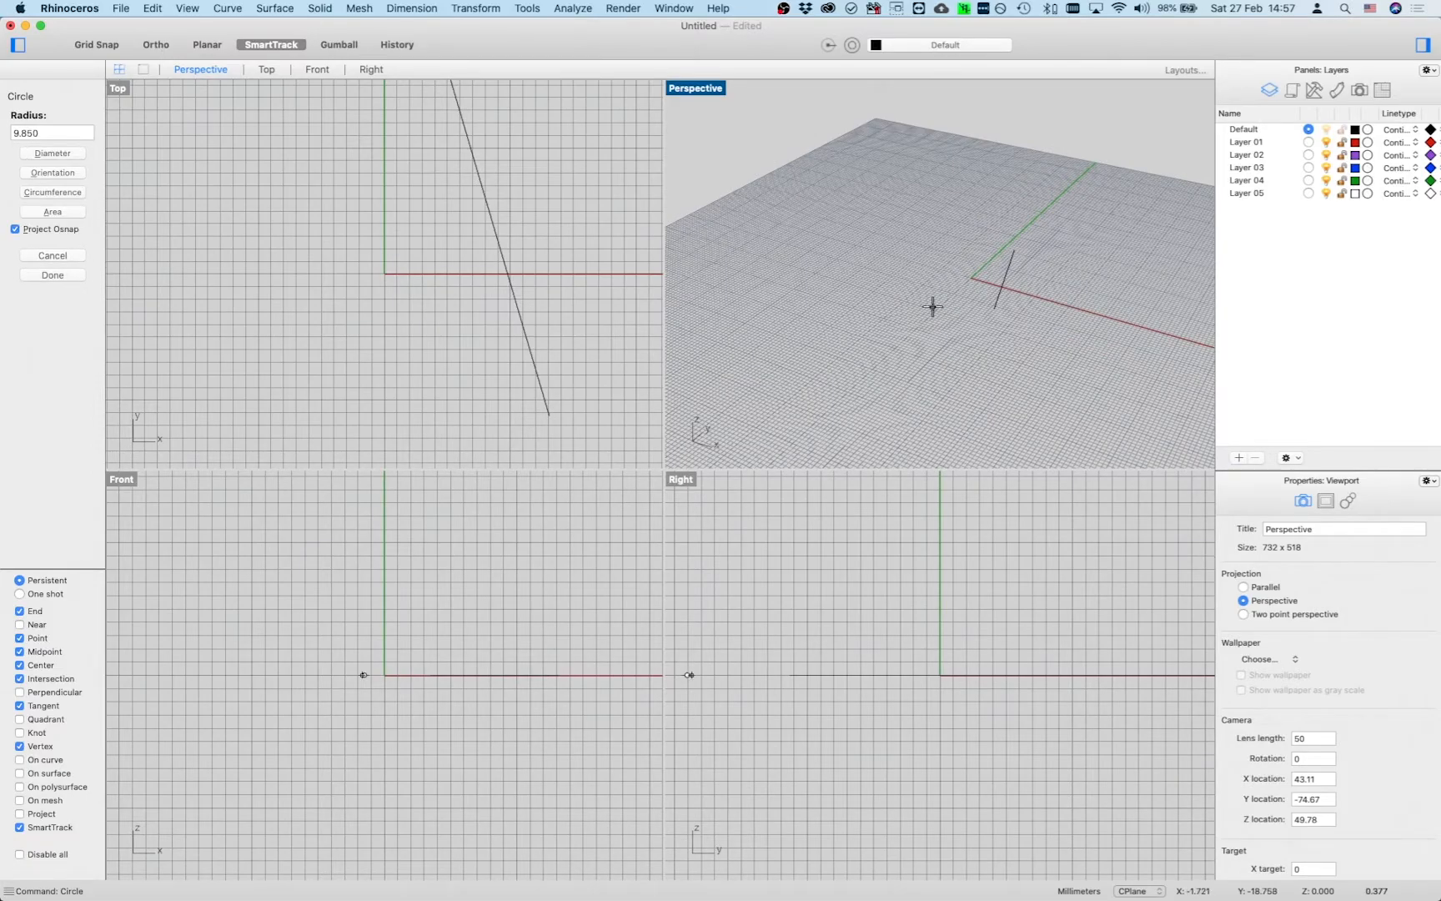
click(885, 246)
- Draw a circle through three points on the ground plane in the Perspective viewport, overlapping the first circle and enclosing the origin
text(circ)
key(Return)
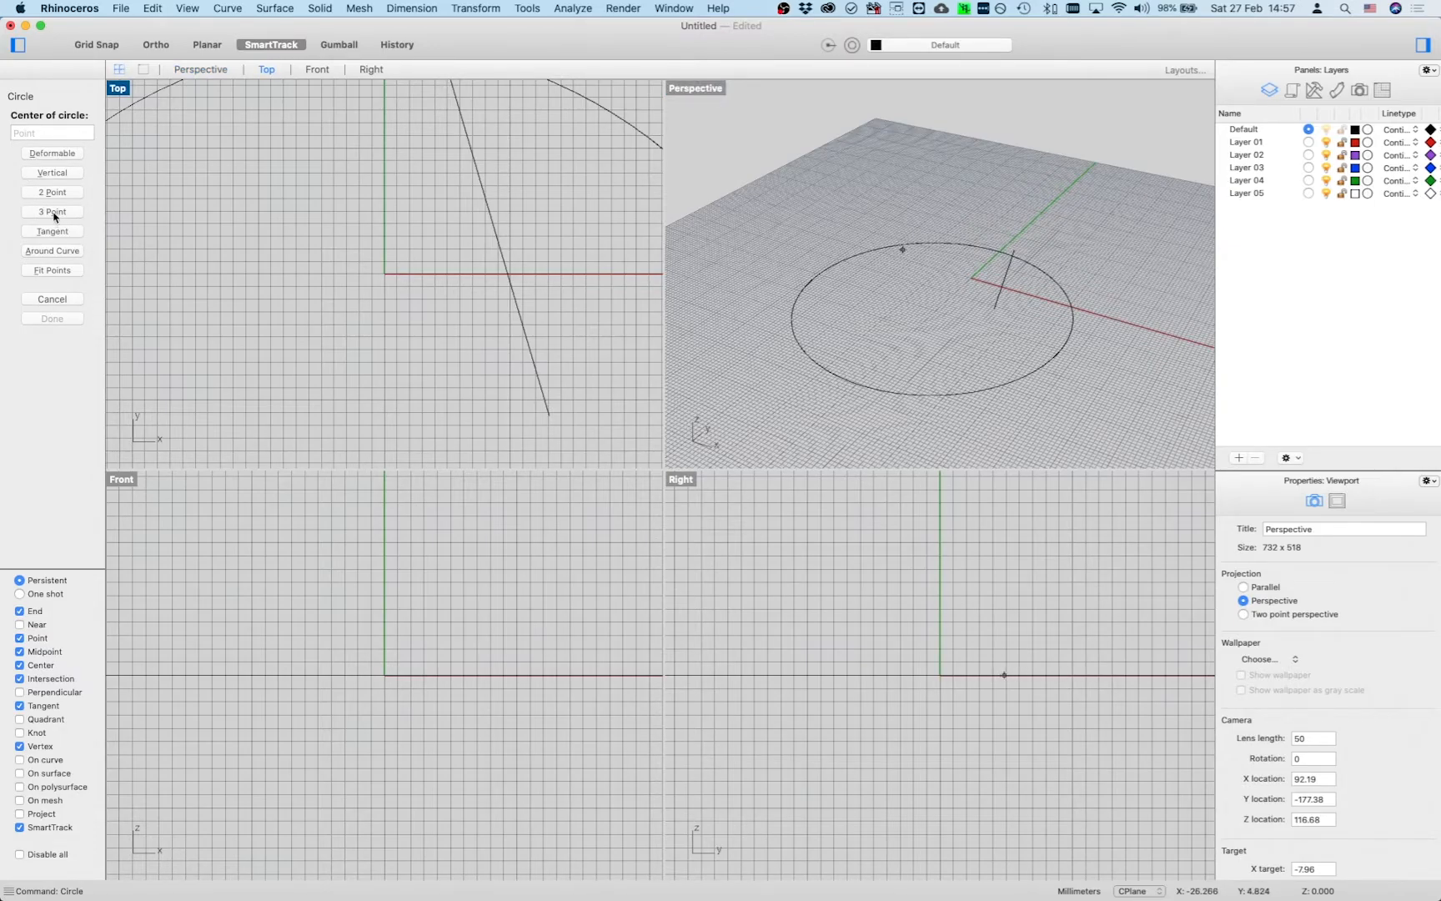
text(0)
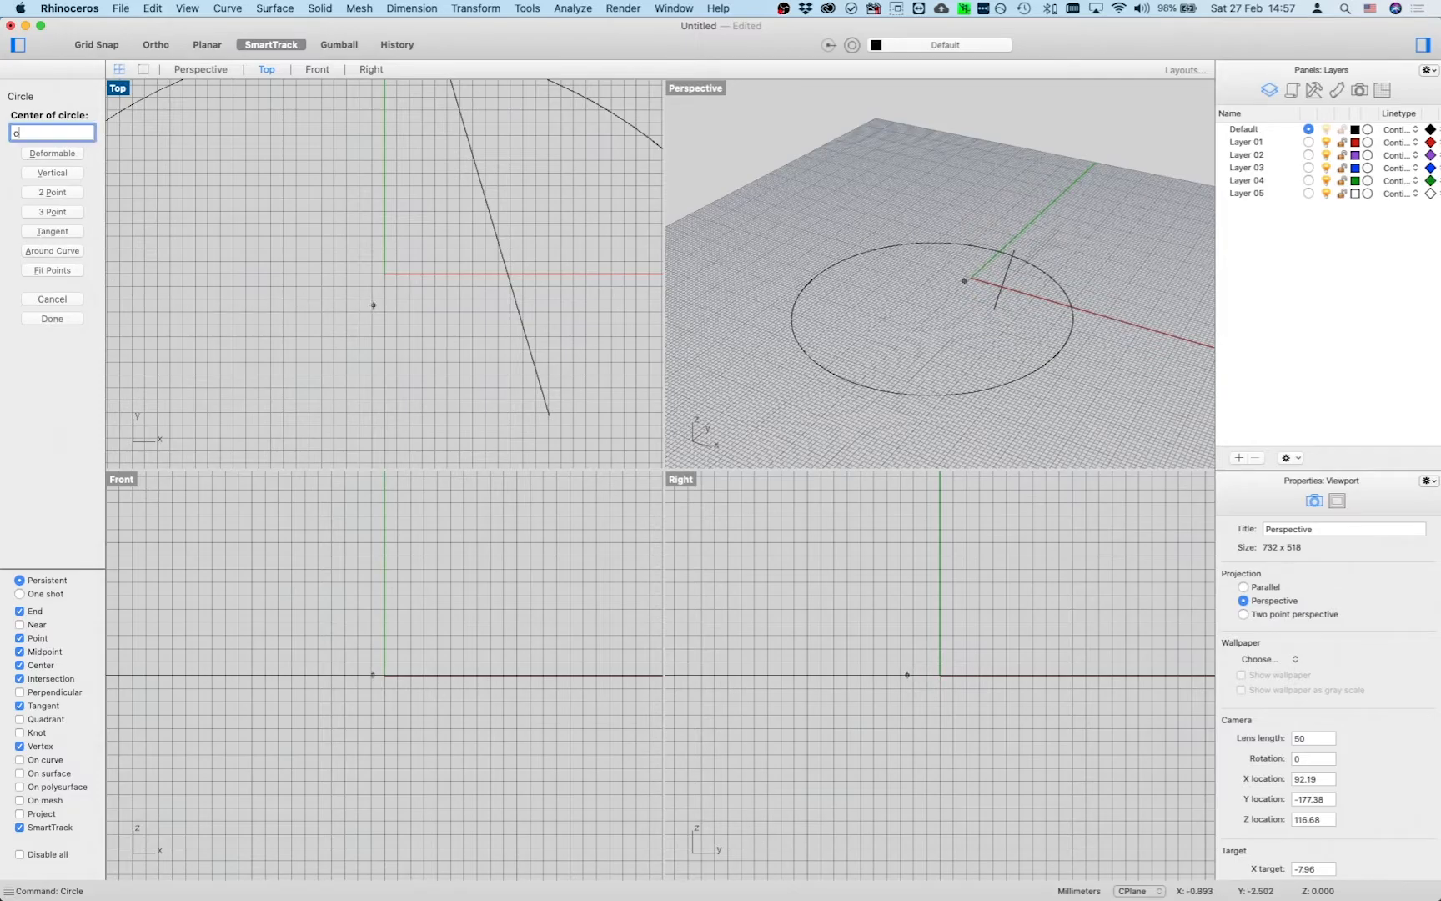
key(Return)
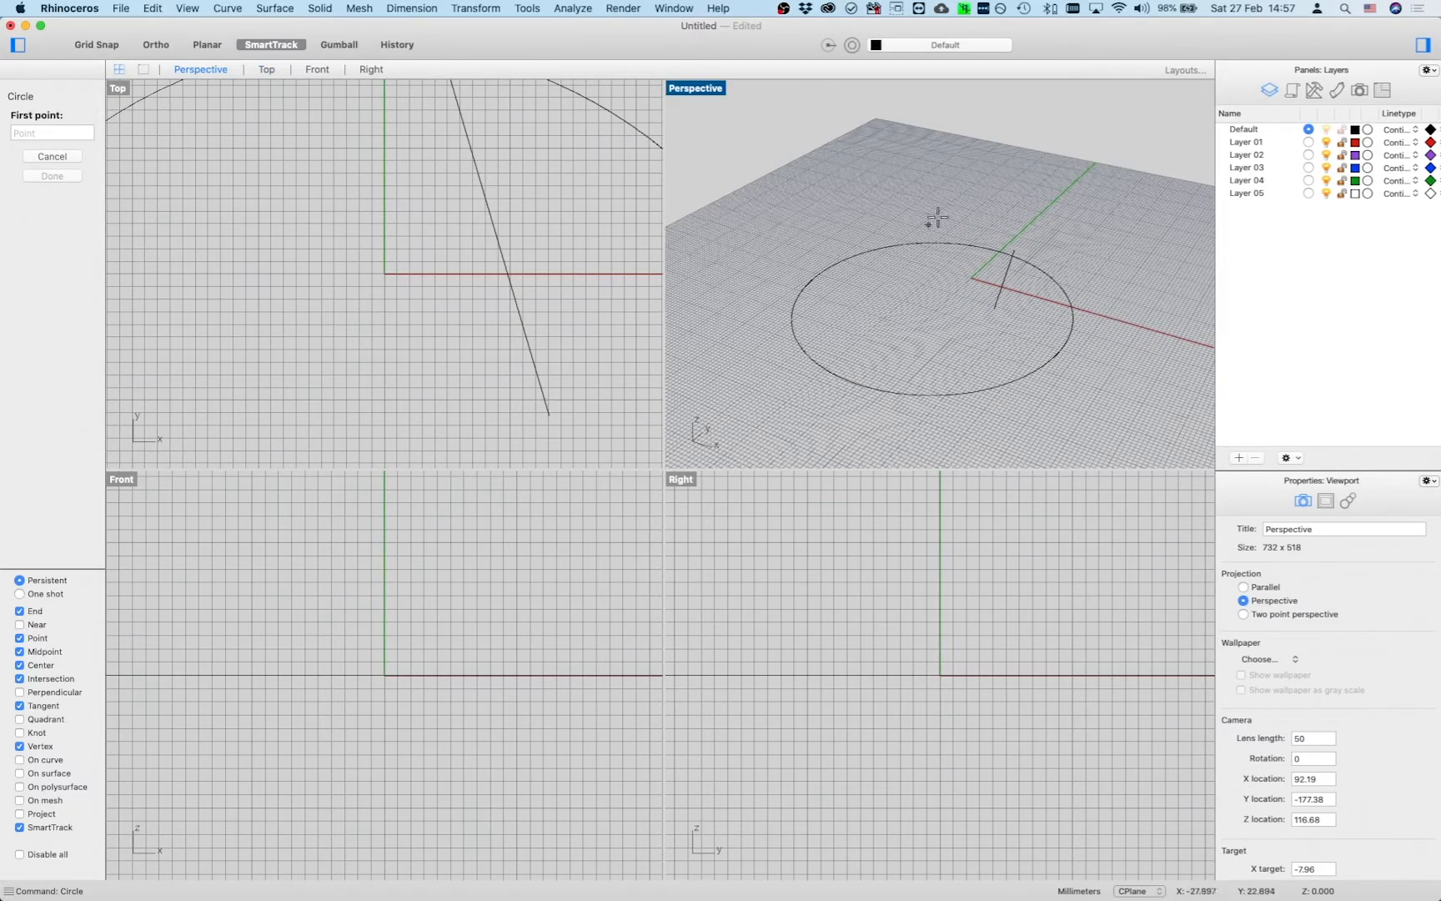
click(911, 197)
click(1046, 202)
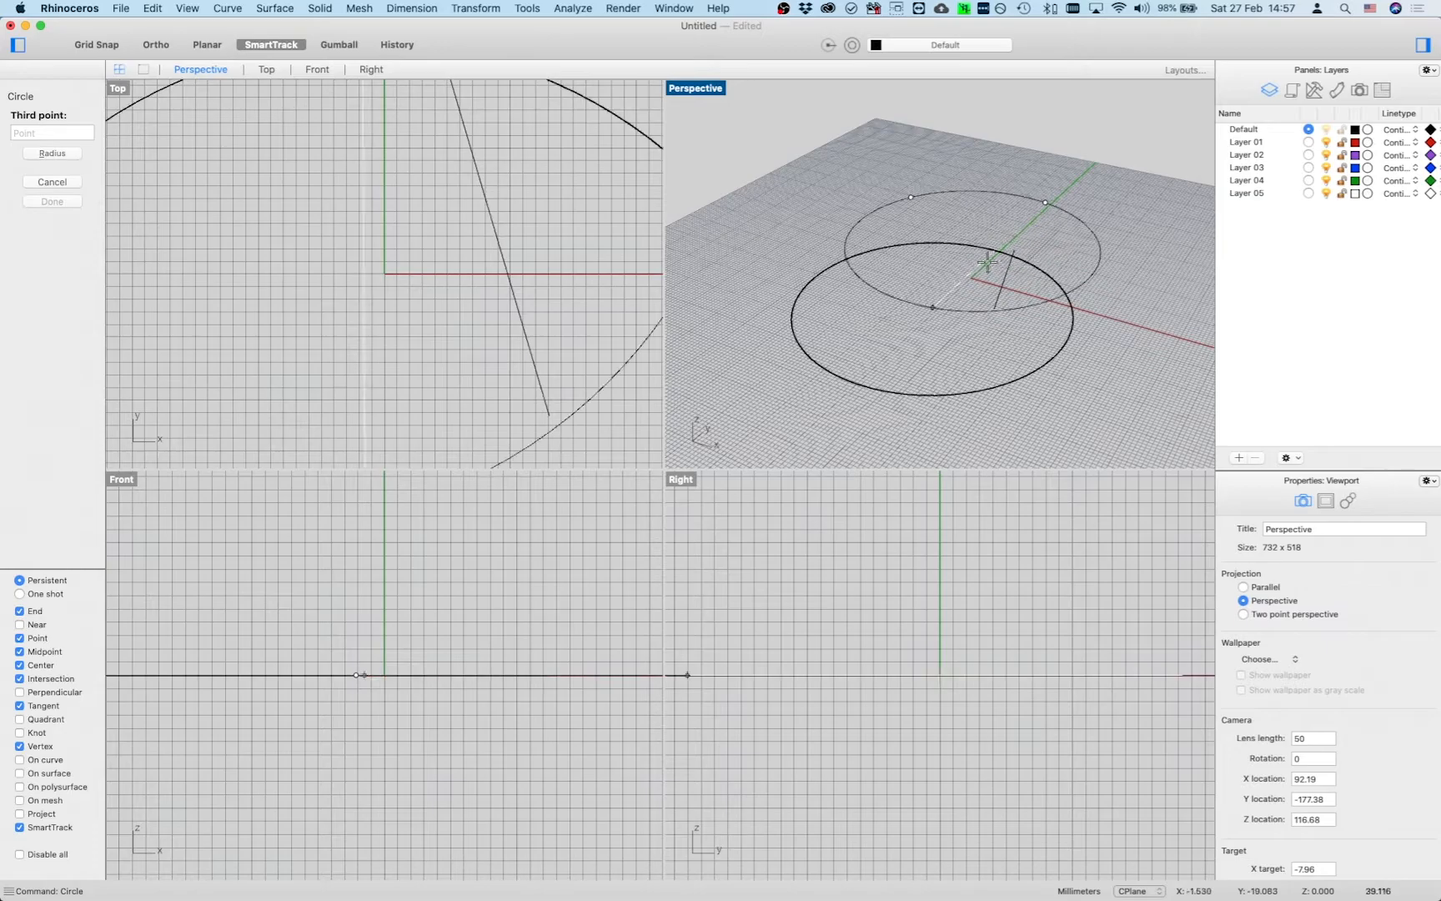
click(925, 332)
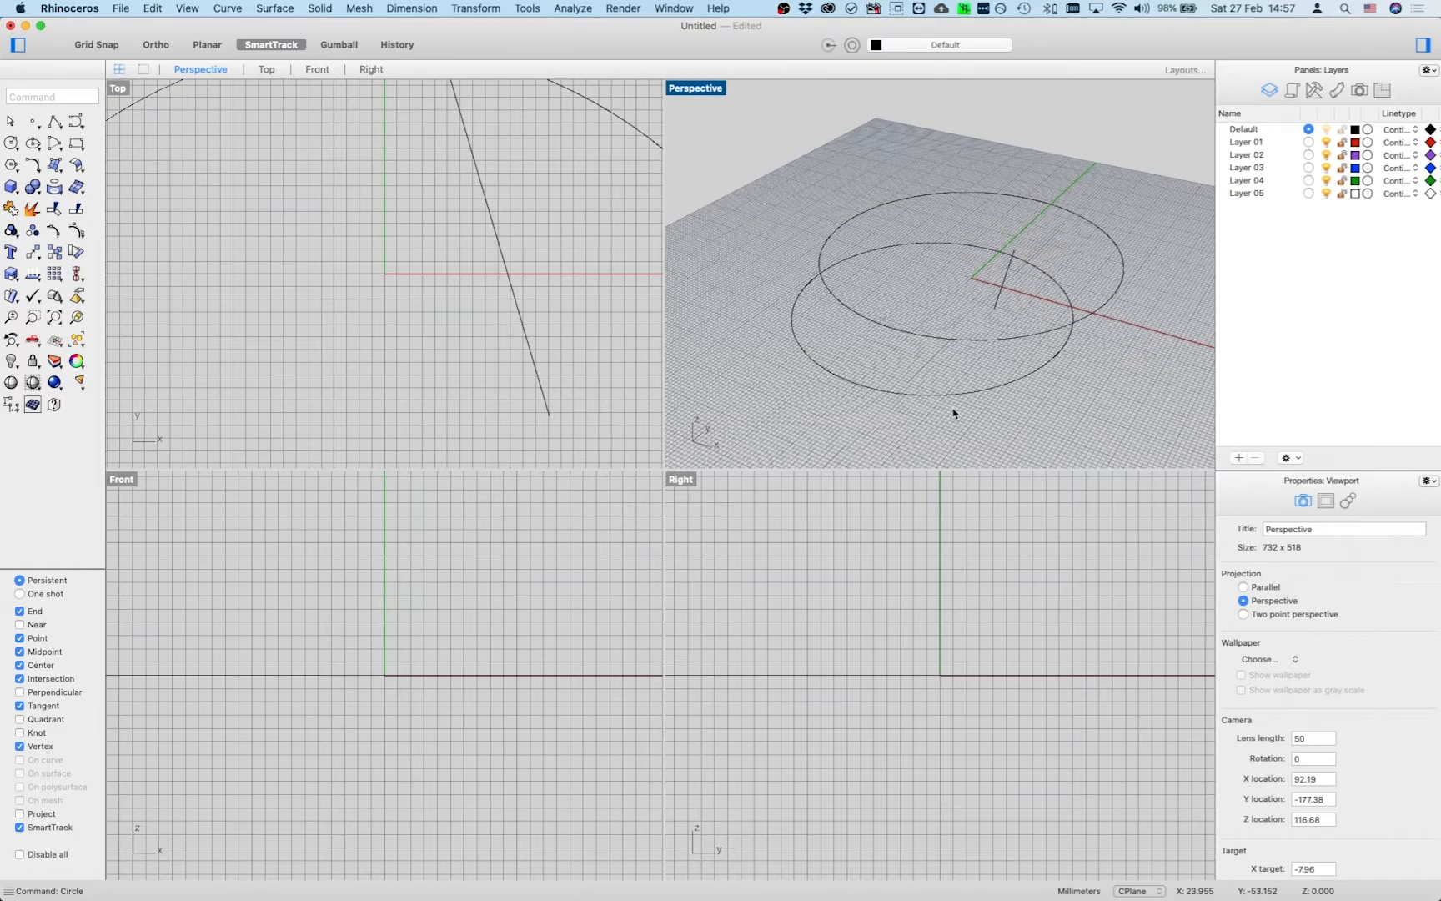
key(Return)
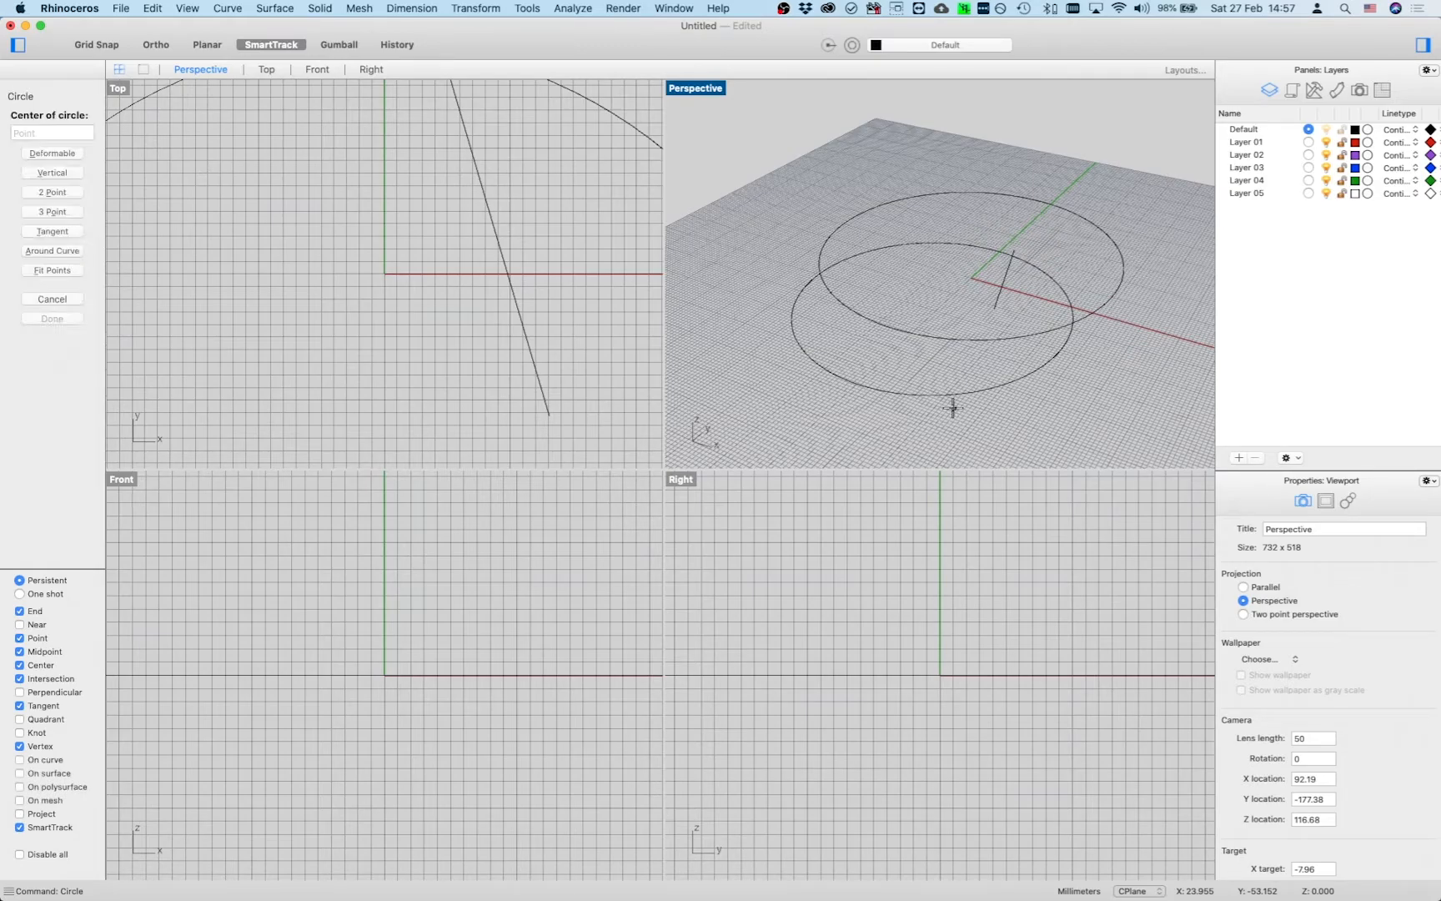
key(Escape)
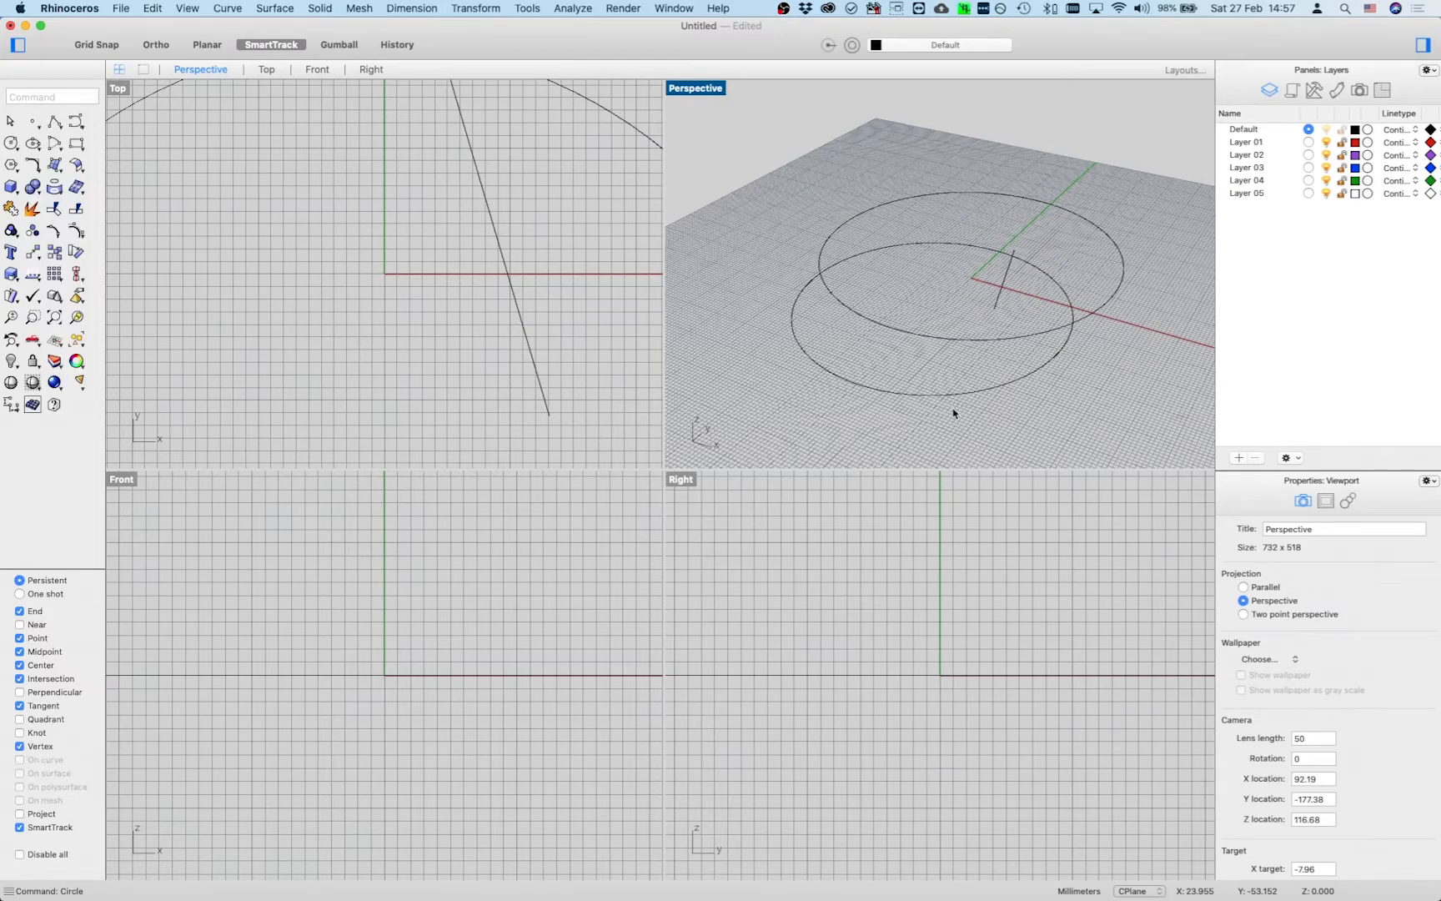
key(Return)
key(Escape)
- Rerun Line from the recent commands and draw a short line inside the circles in the Perspective viewport
right_click(783, 246)
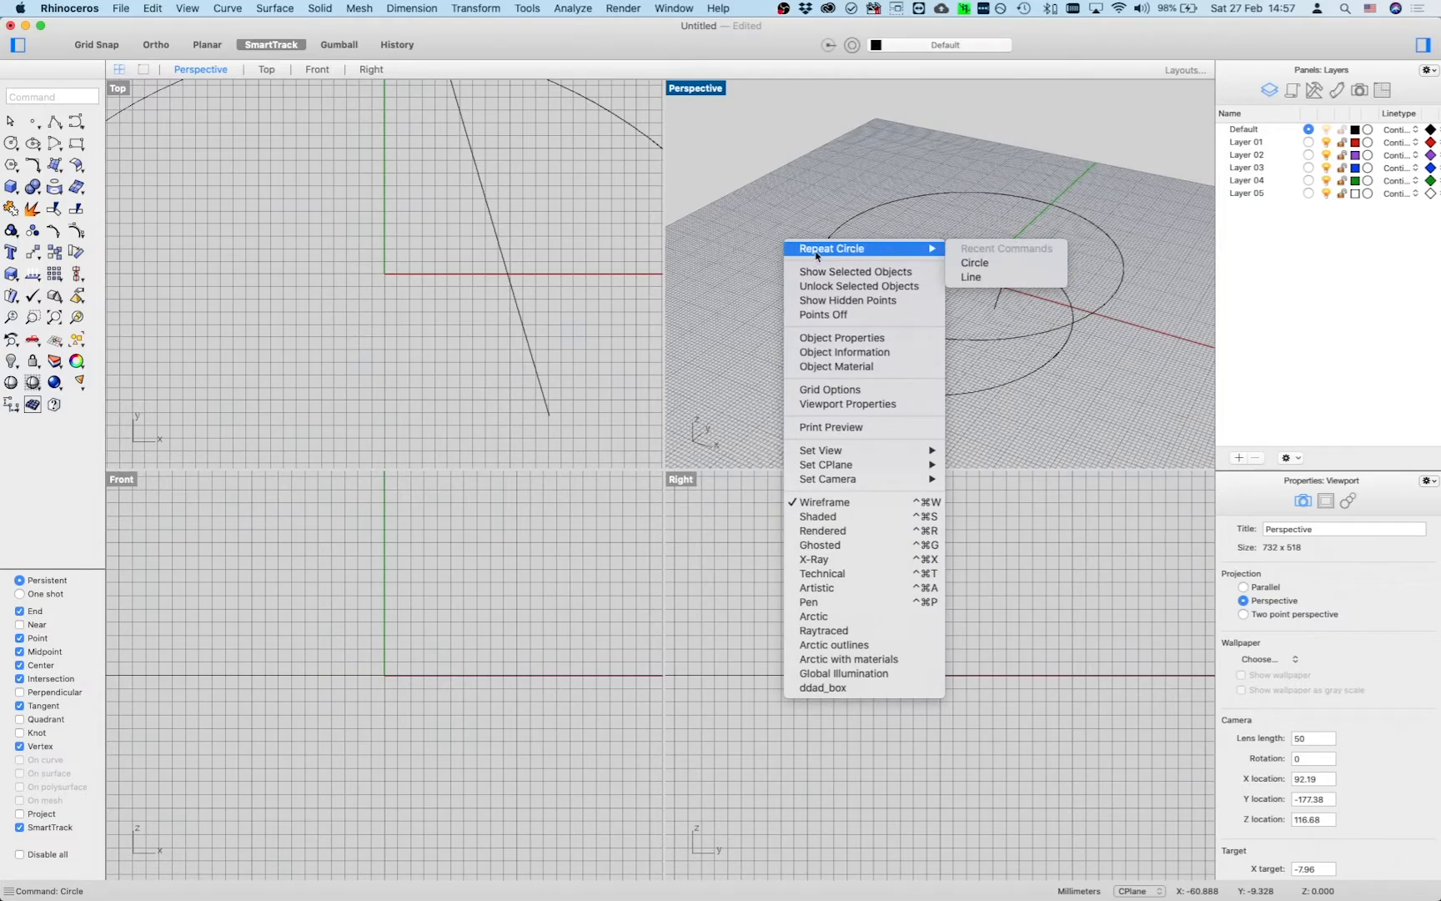
click(972, 277)
click(943, 306)
click(910, 260)
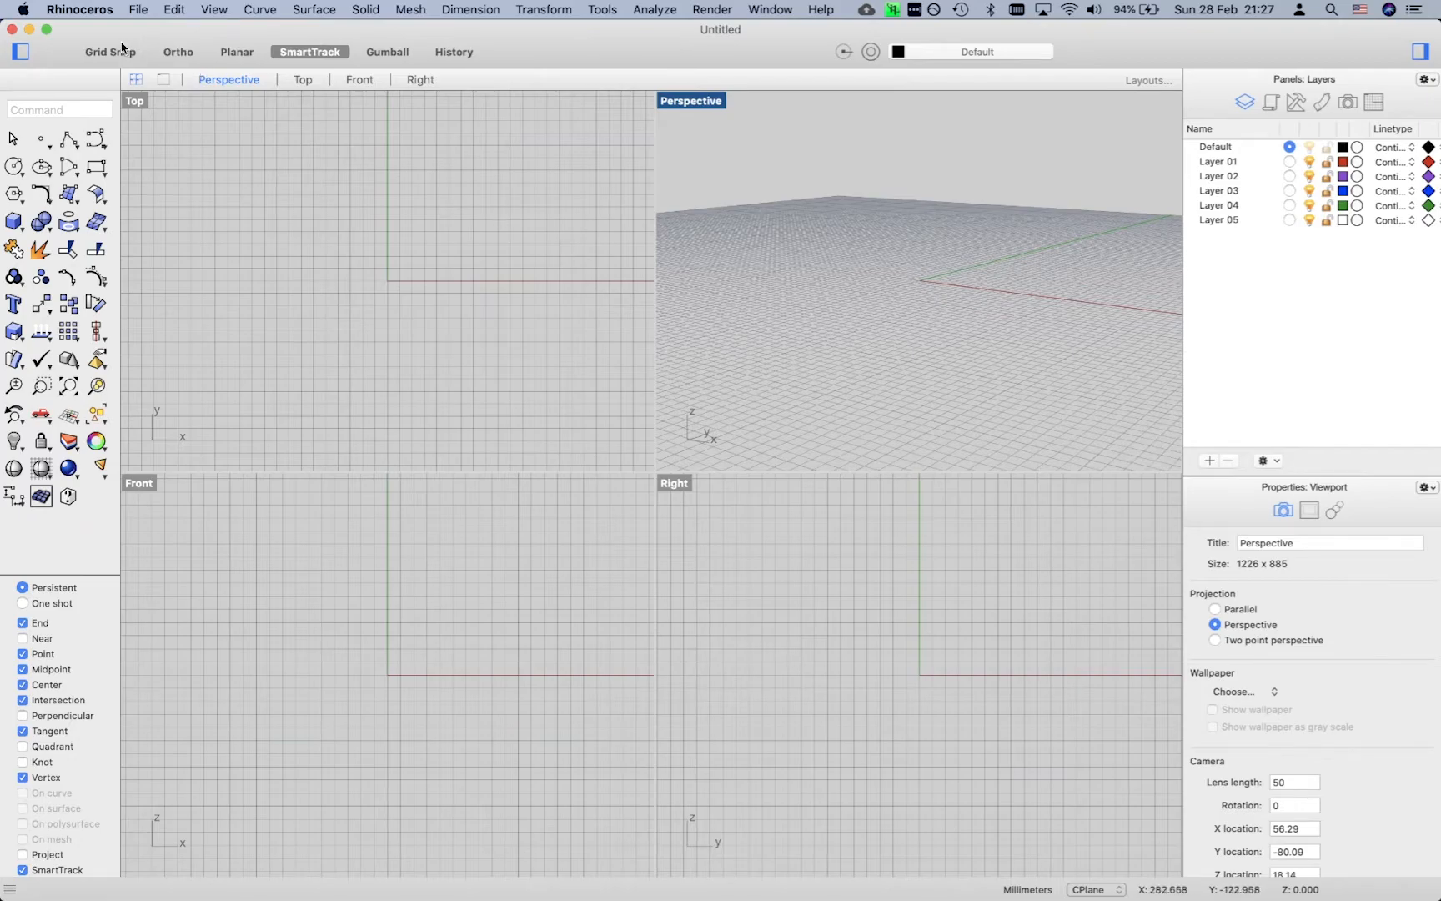
- In the Aliases preferences, add a new alias R for the command macro "! _Rotate"
click(88, 13)
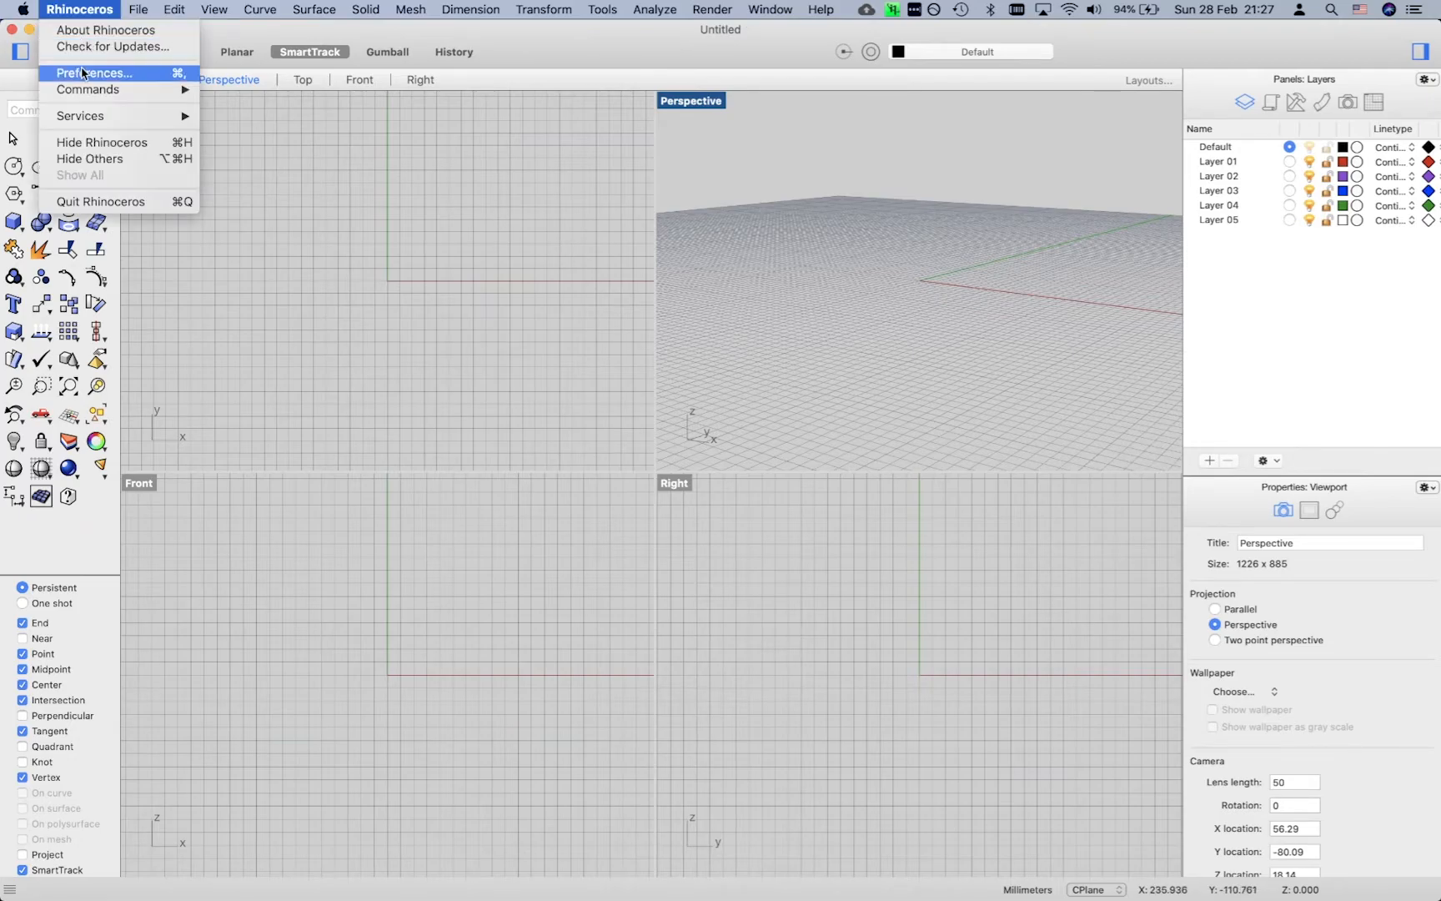
click(88, 73)
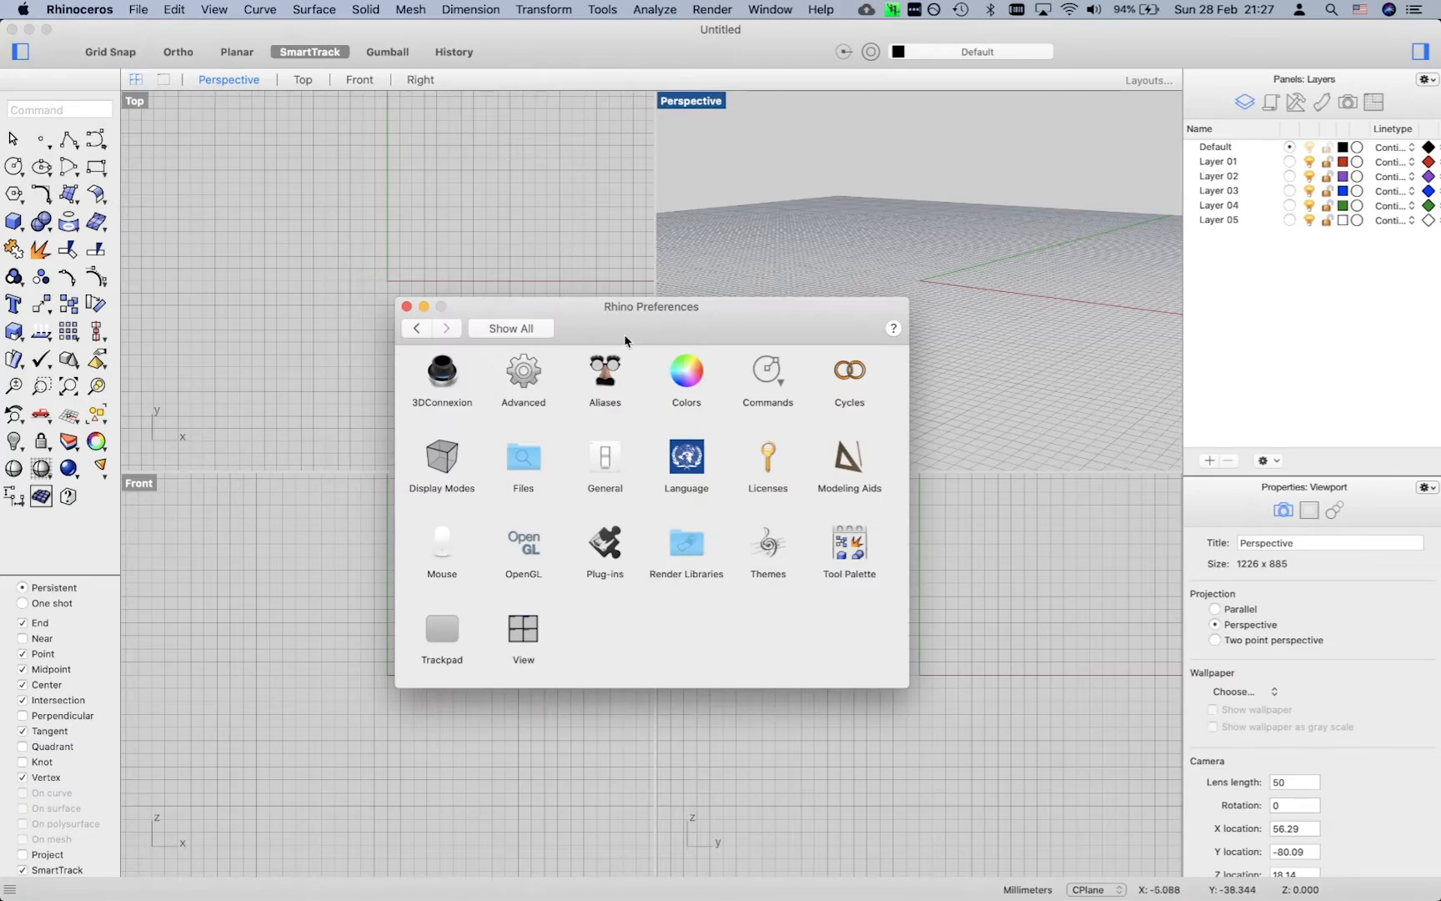
click(608, 375)
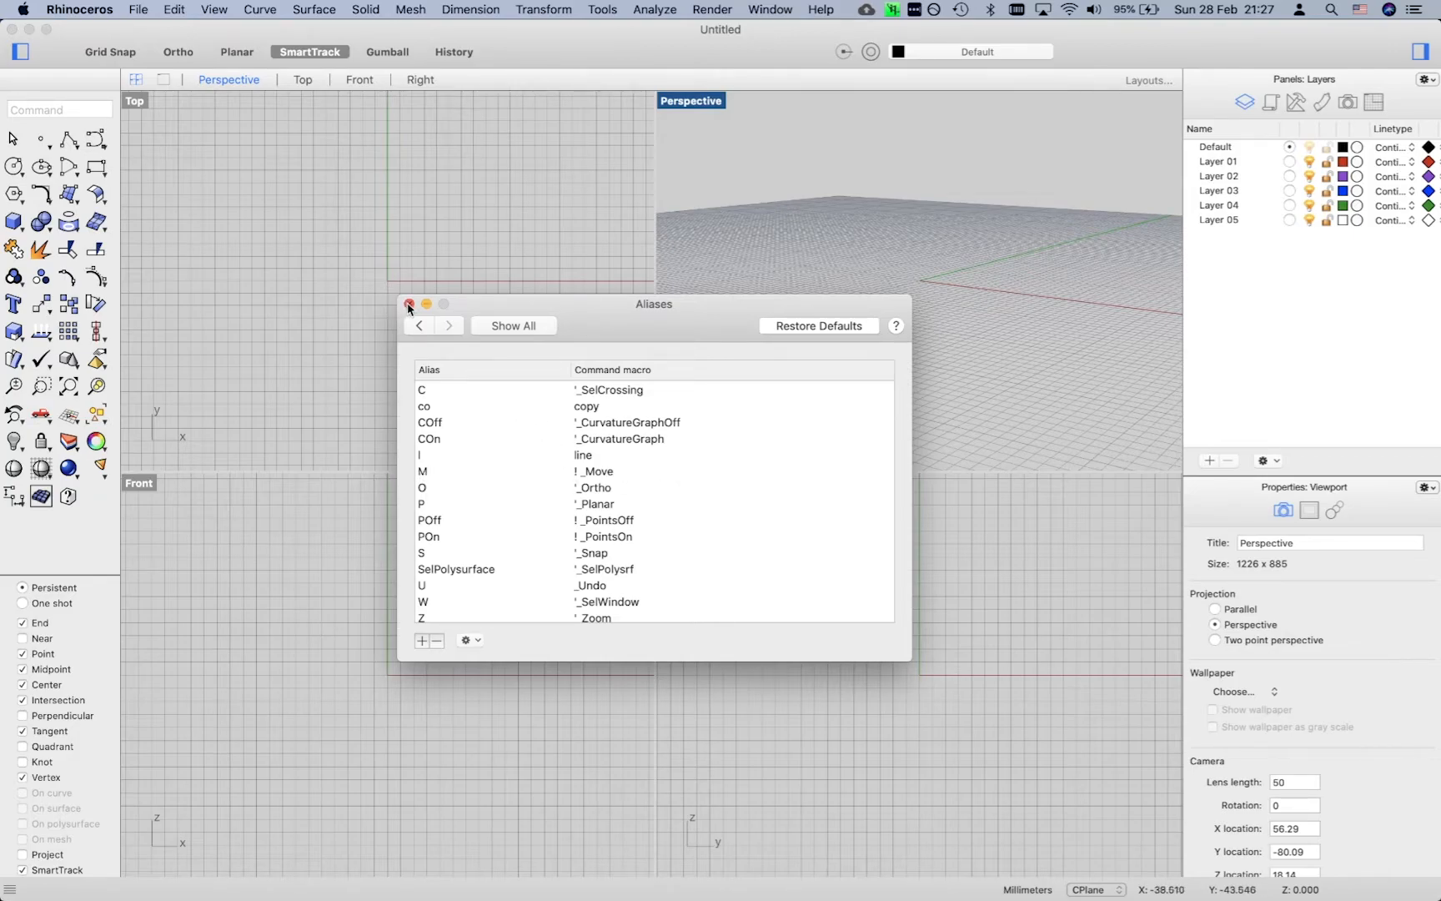
scroll(461, 501, down, 3)
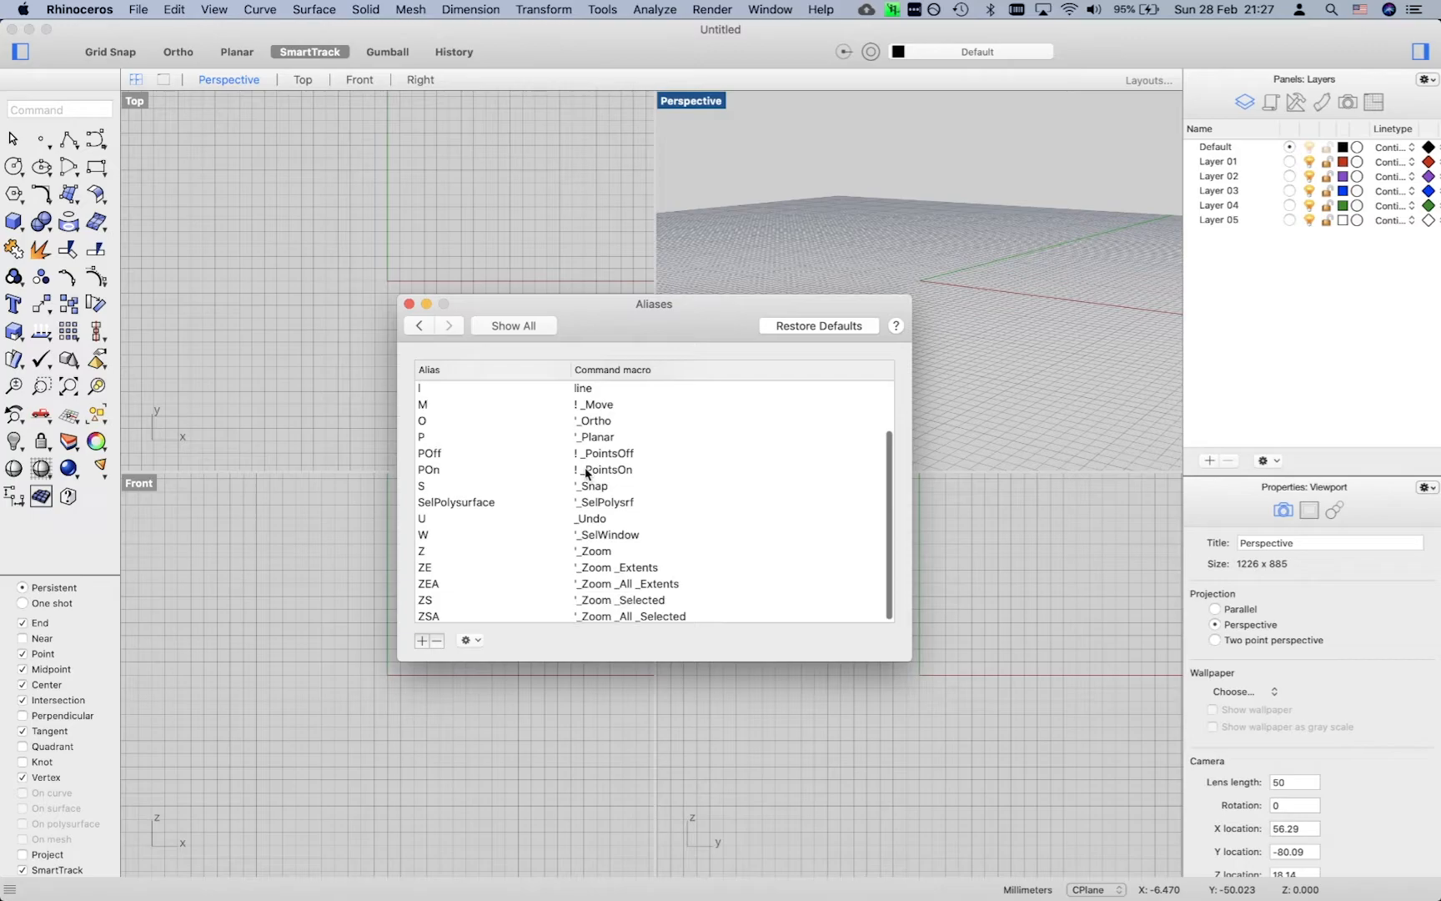
scroll(587, 472, up, 3)
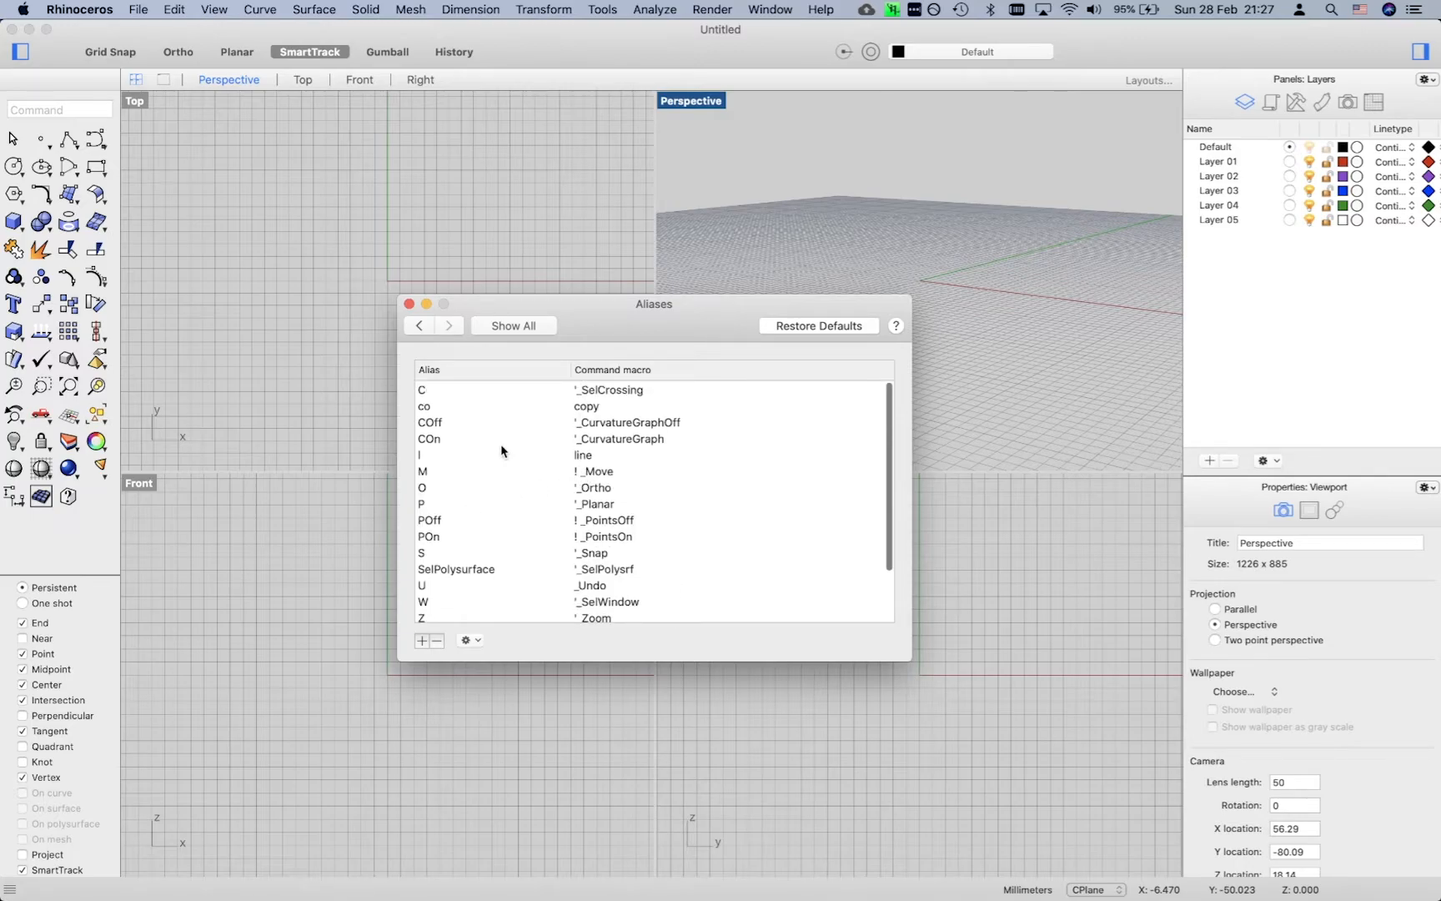
click(422, 641)
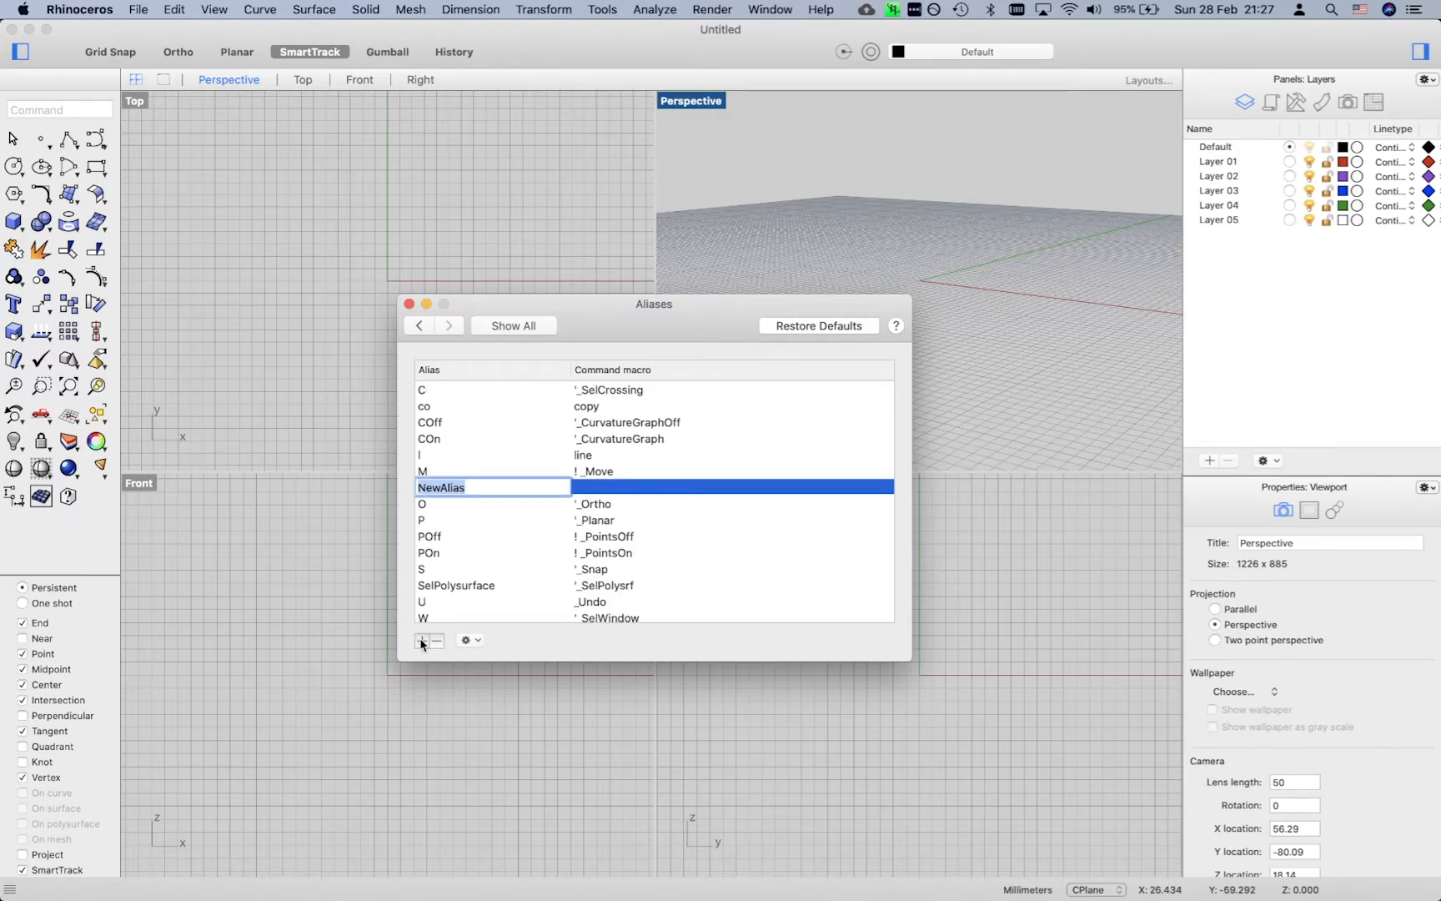
text(R)
key(Tab)
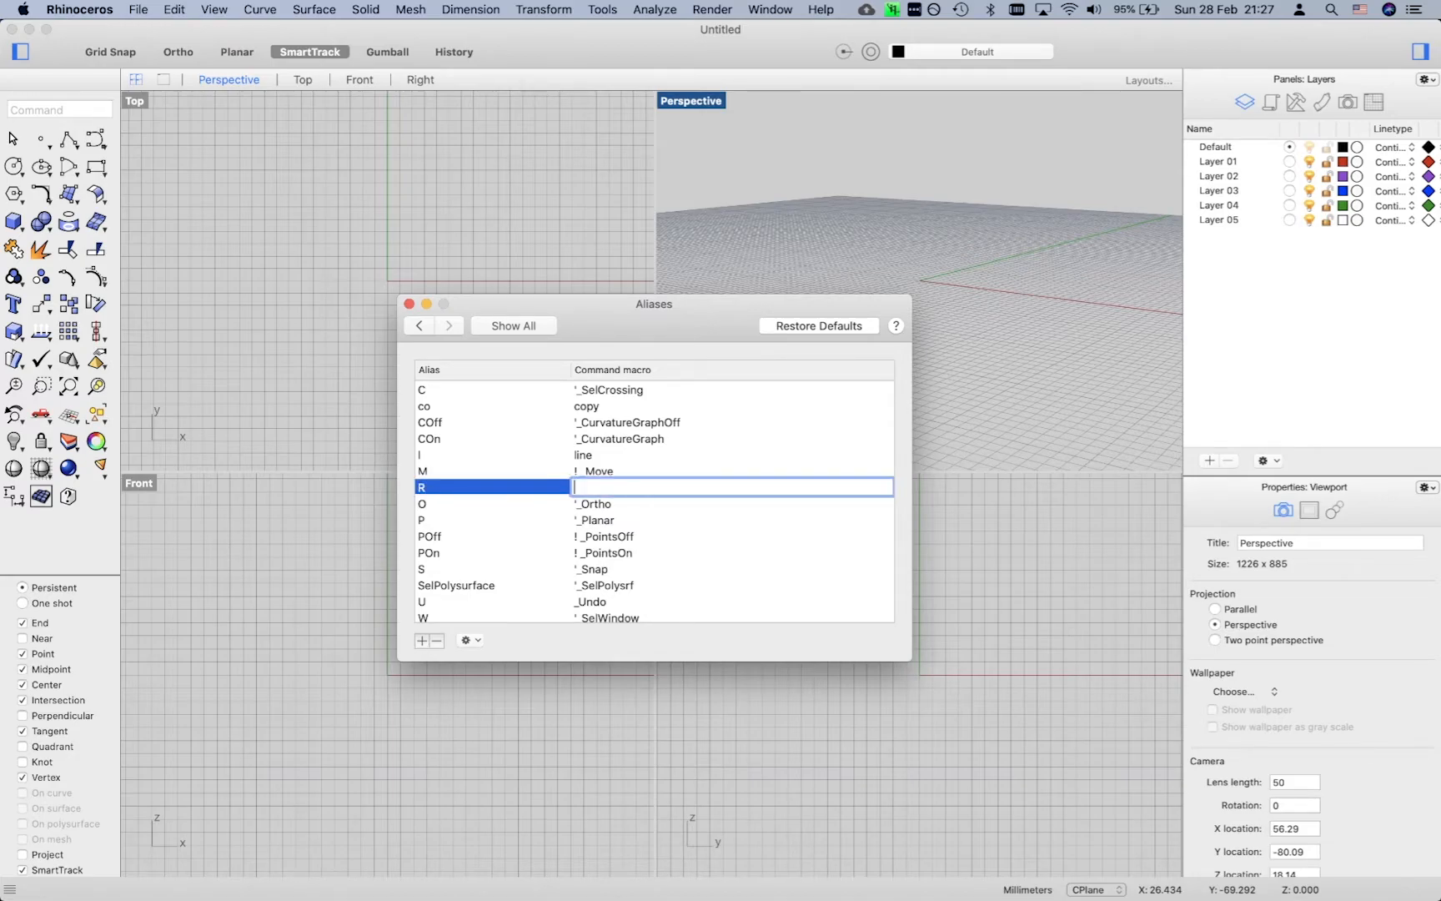
text(! _Rotate)
key(Return)
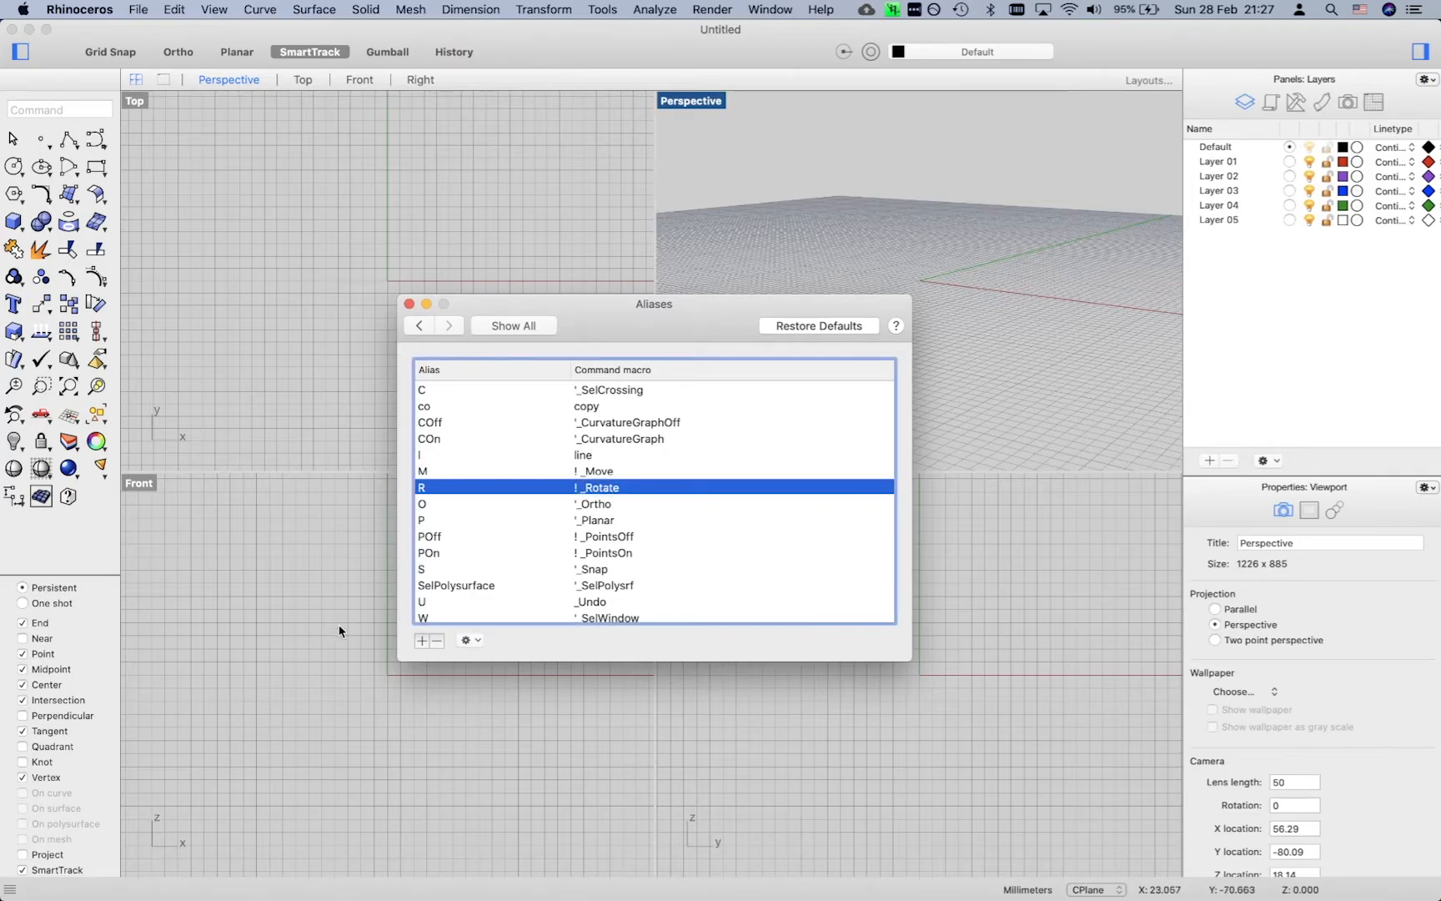
- Add a second alias R3 for the command macro "! _Rotate3d" and close the preferences
click(423, 641)
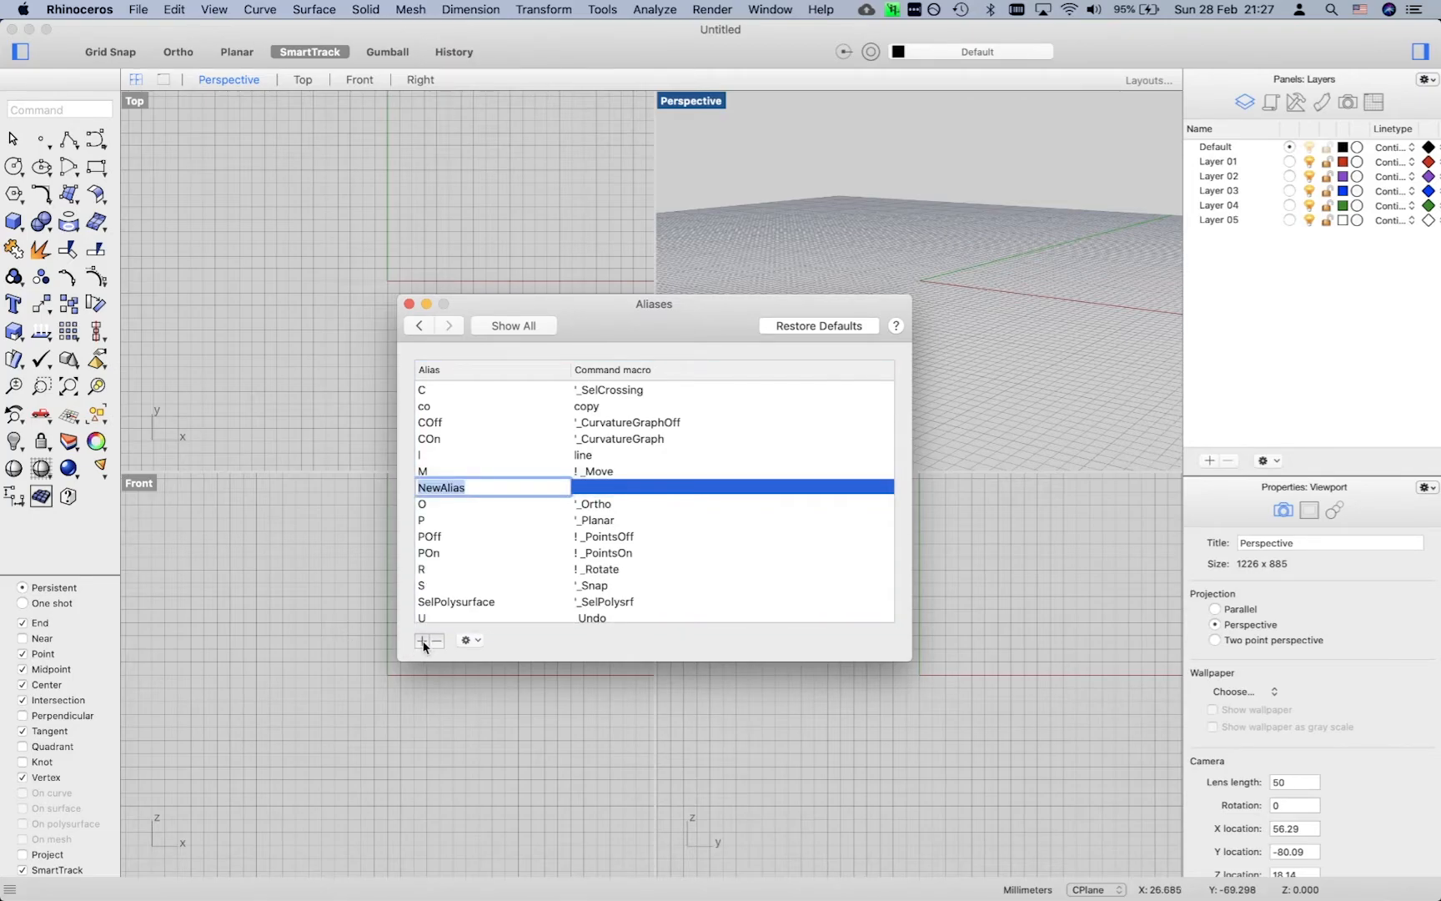
text(R3)
key(Tab)
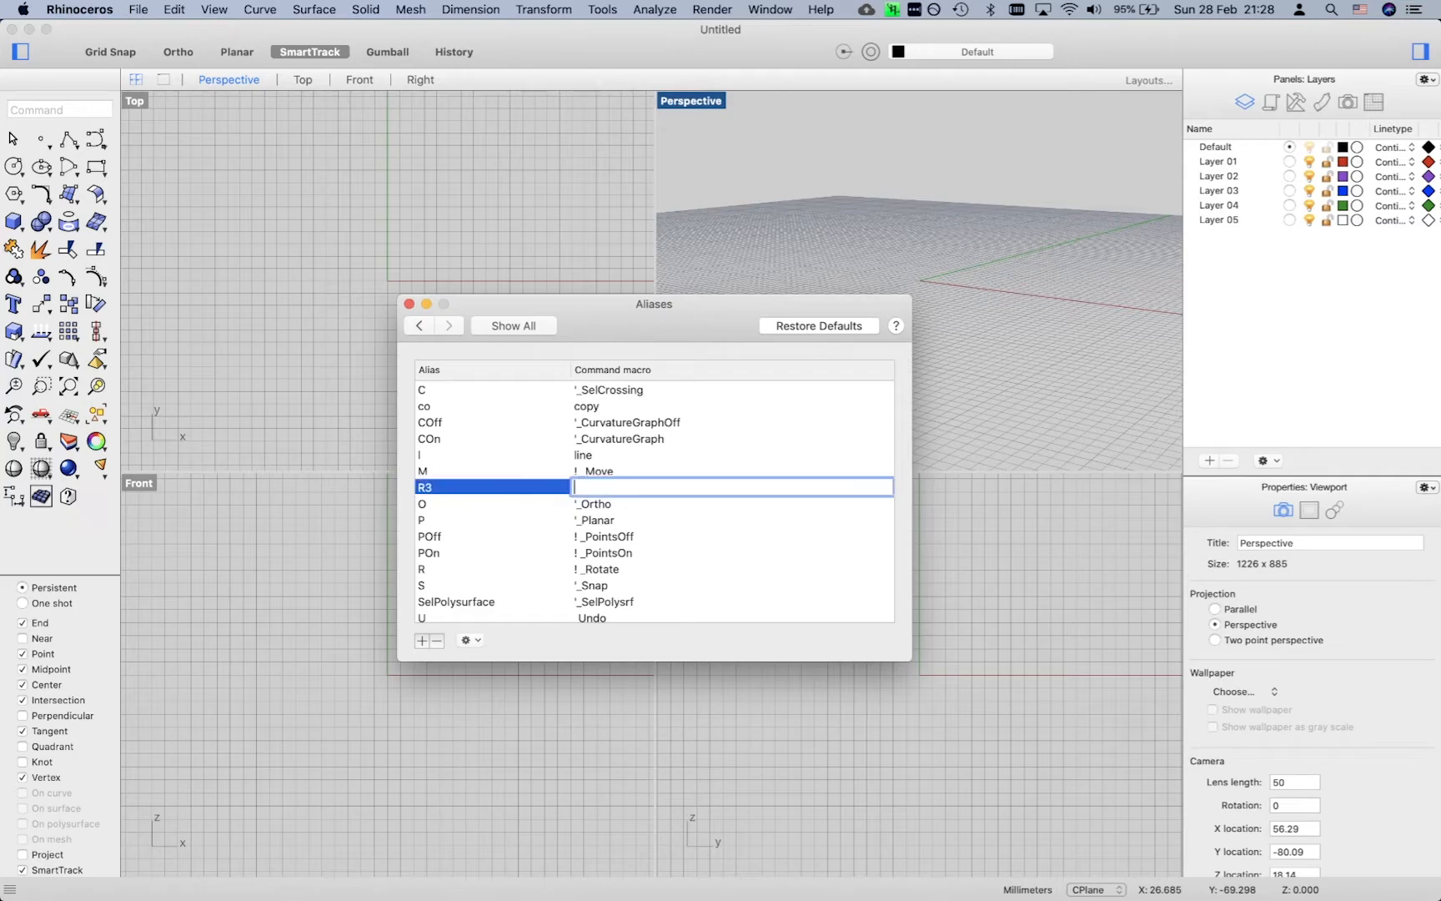
text(! _Rotate3d)
key(Return)
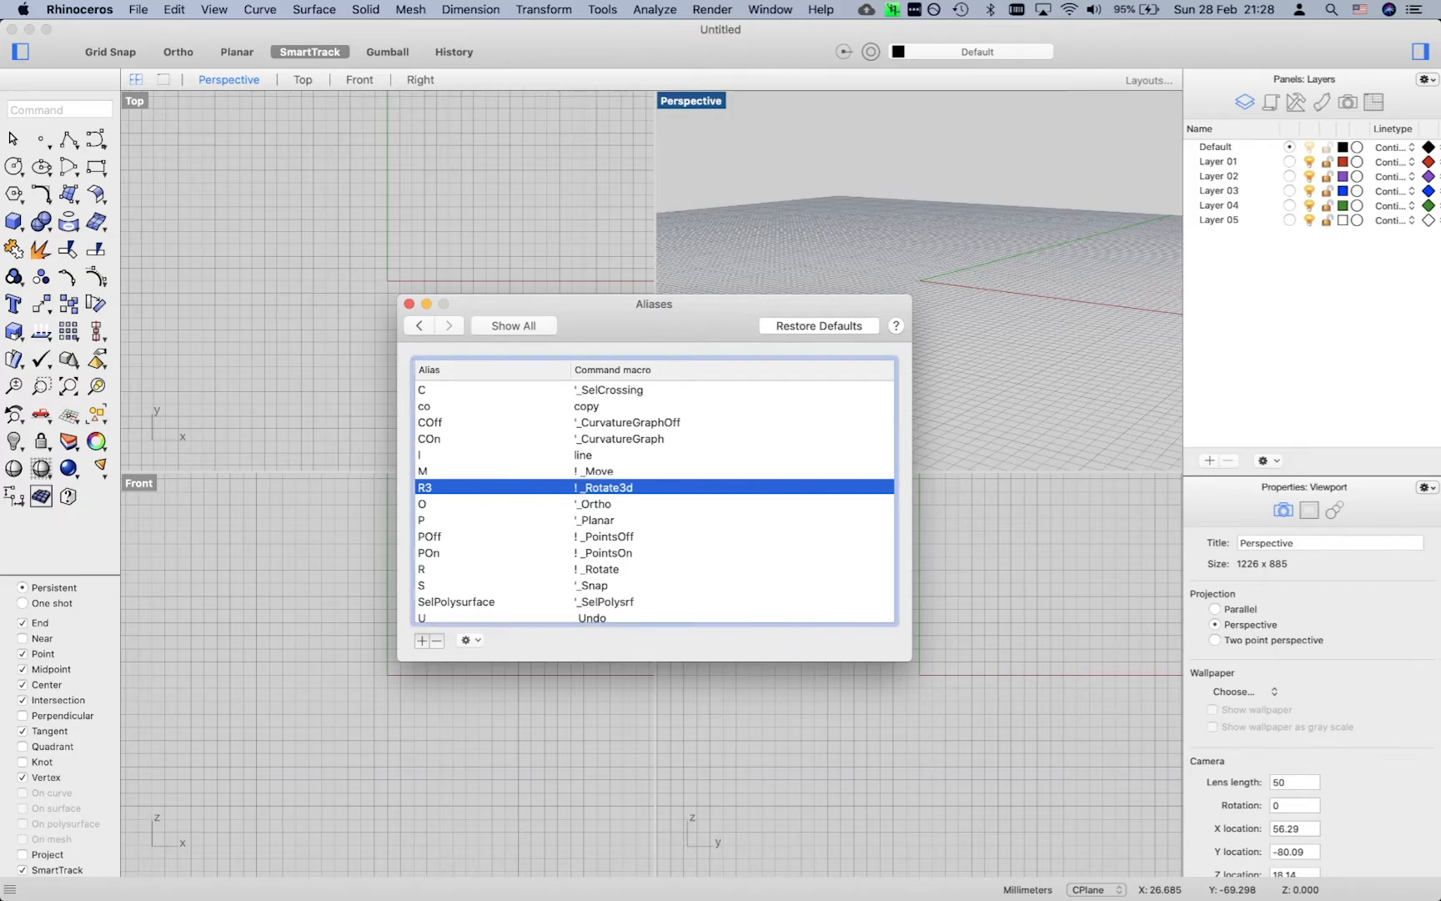
click(408, 304)
- Draw a solid box on the ground plane in the Perspective viewport, with its base covering the origin
right_drag(803, 360, 808, 365)
text(box)
key(Return)
click(941, 322)
click(904, 271)
click(904, 229)
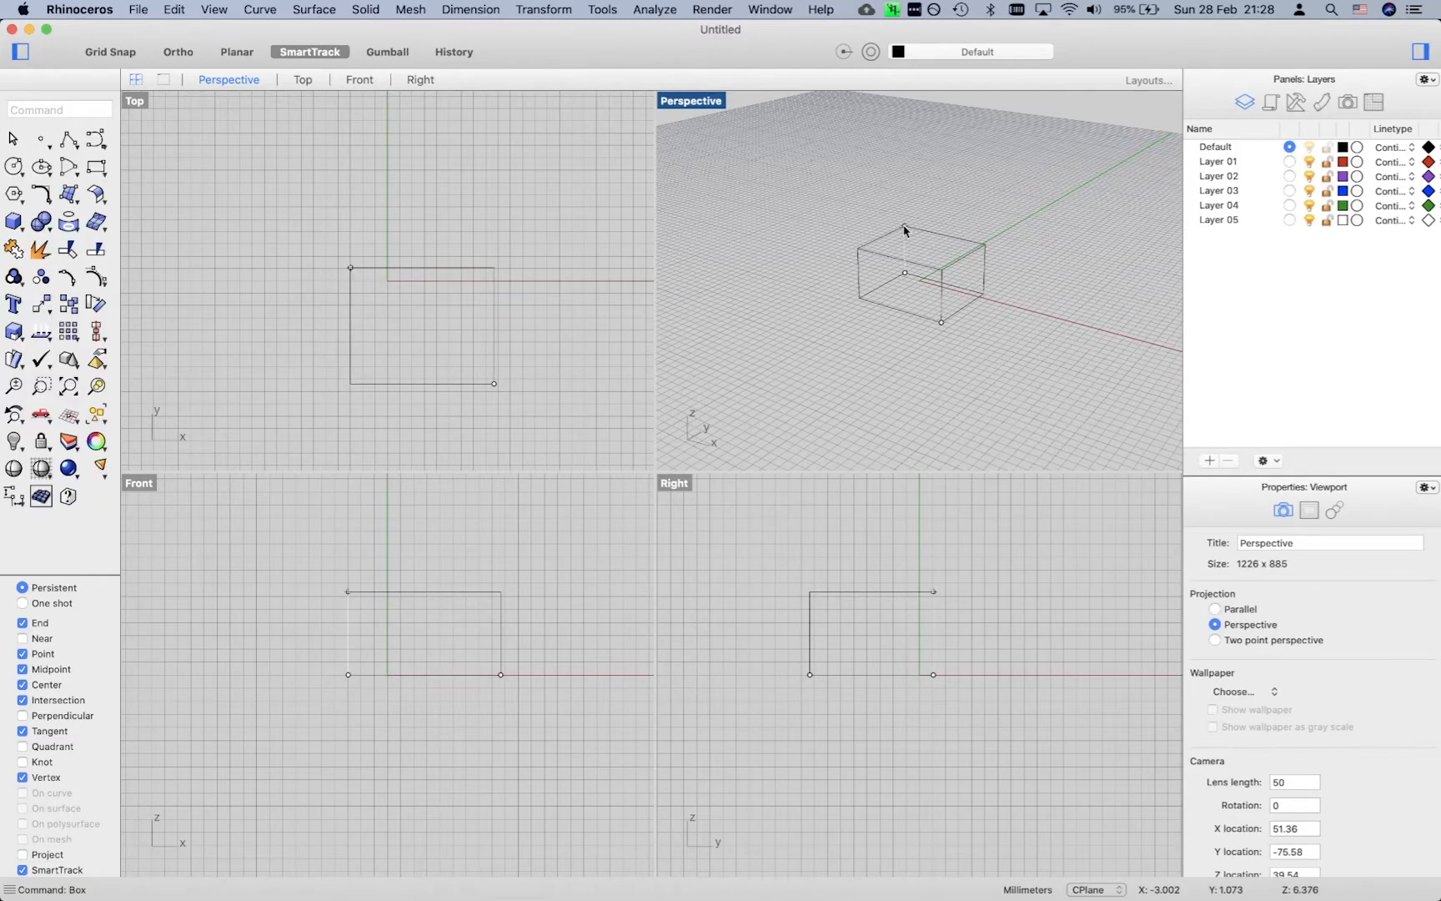
- Set the Perspective viewport's display mode to Shaded
right_click(684, 102)
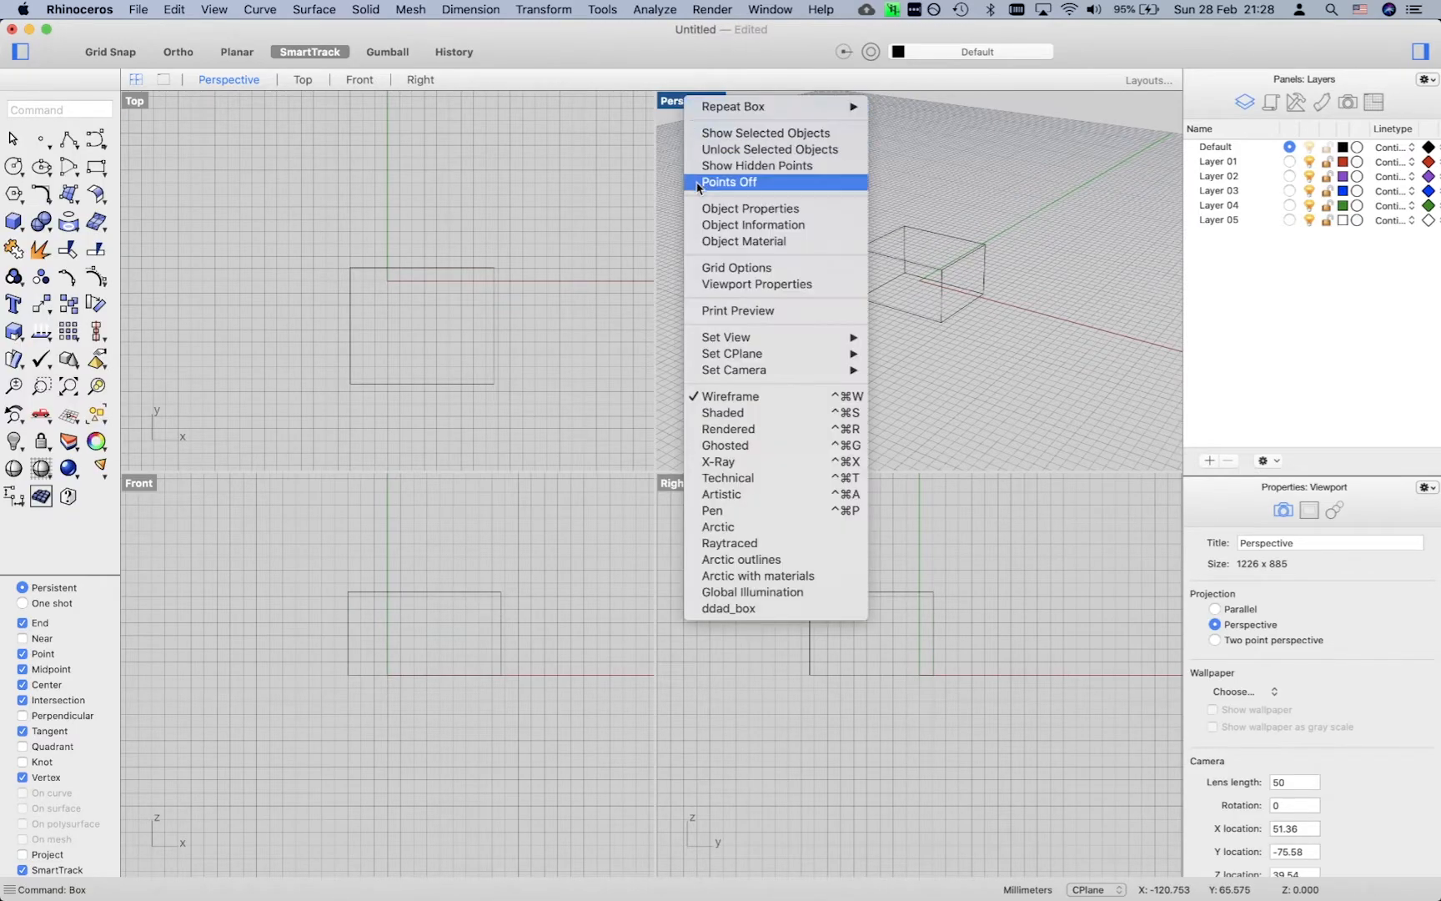
click(724, 414)
right_drag(829, 337, 823, 345)
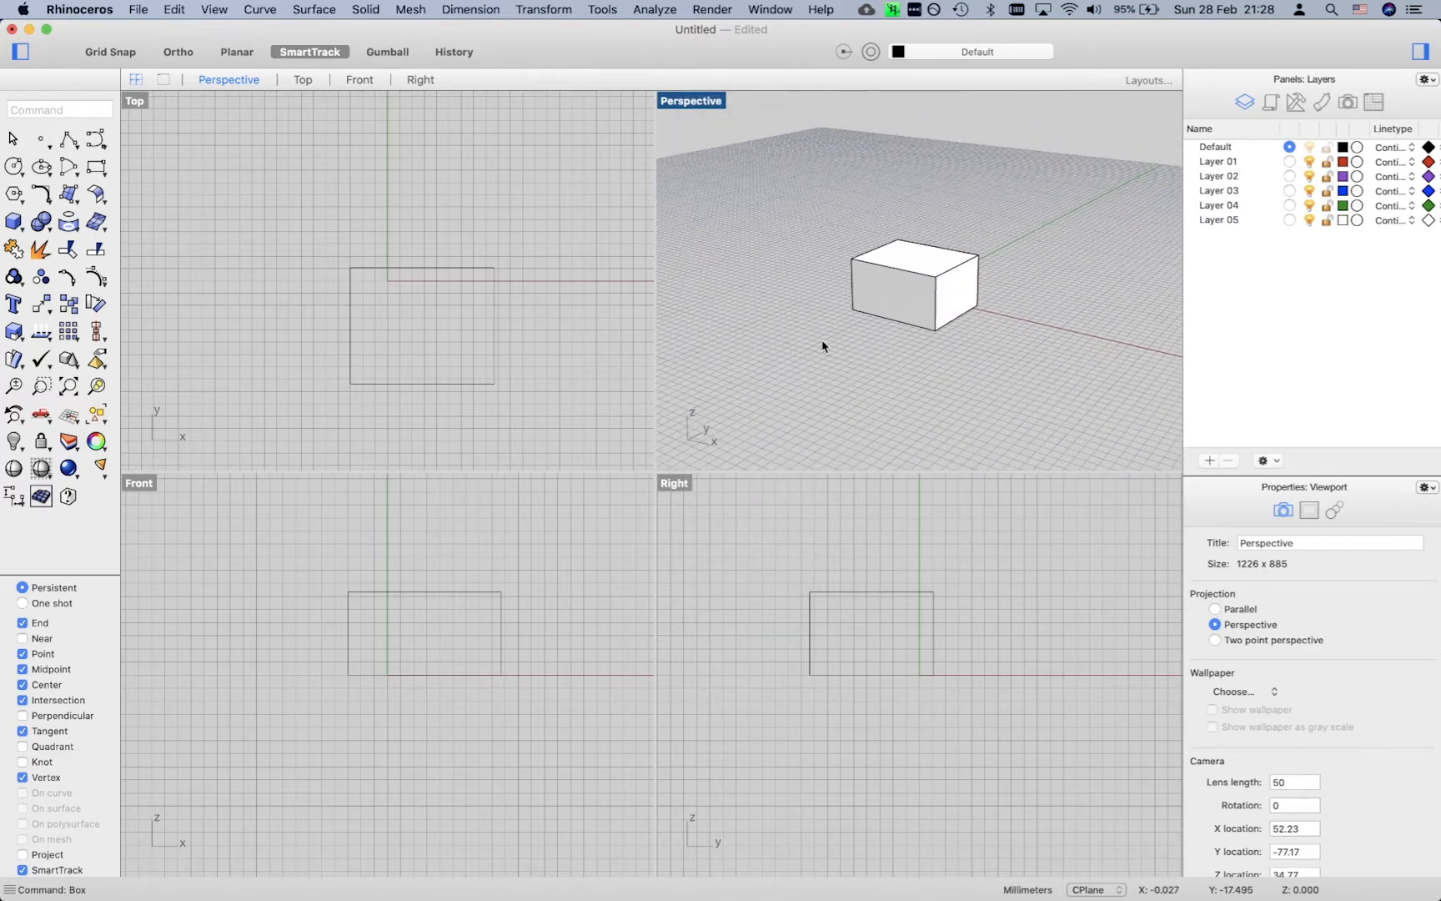
- Move the box across the ground plane so its near corner sits just behind the origin
text(move)
key(Return)
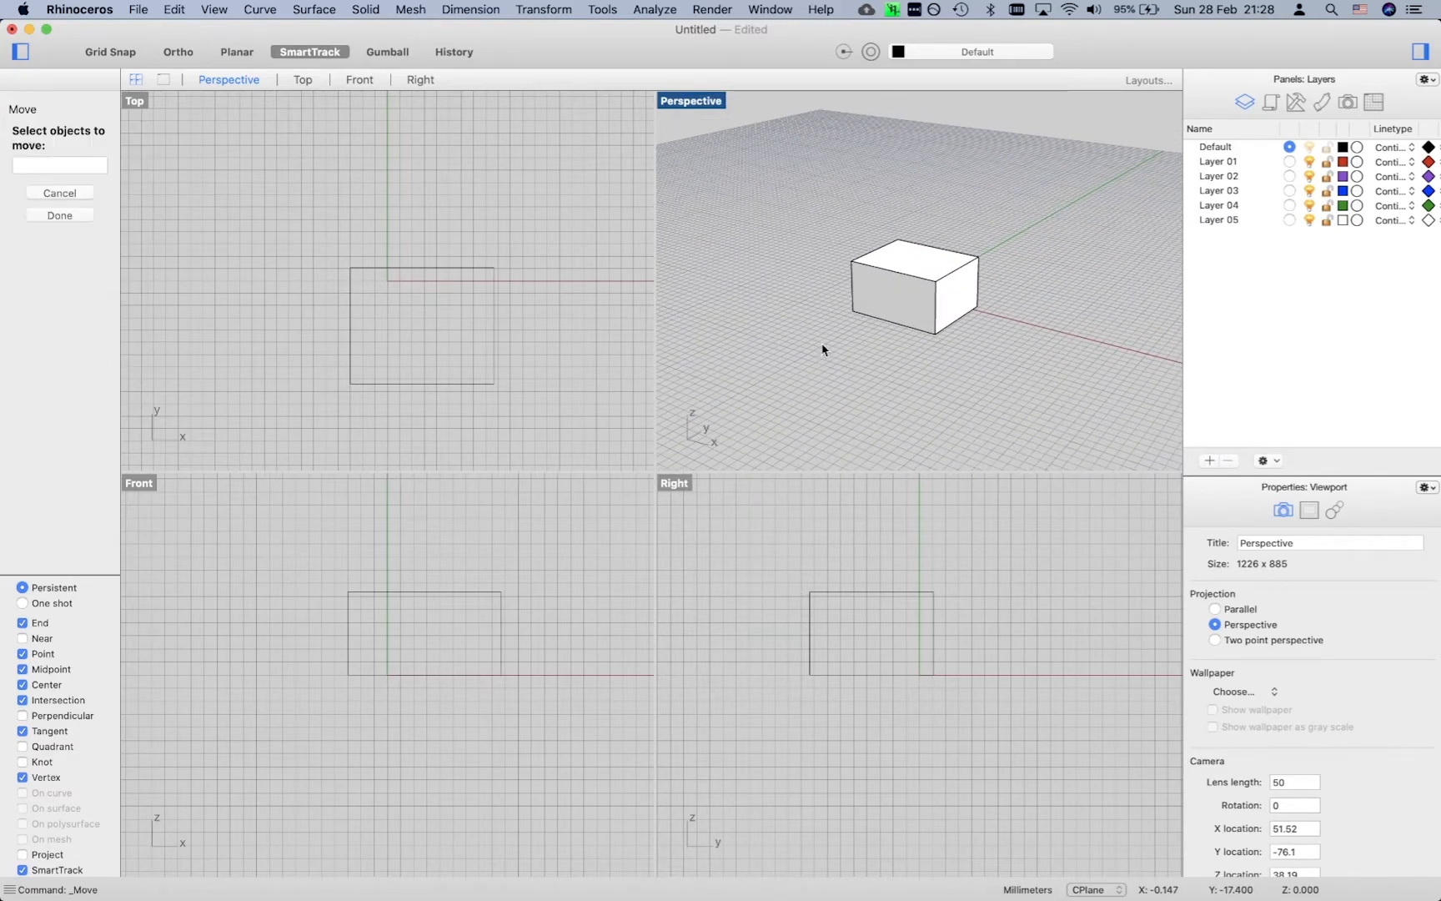
click(882, 309)
key(Return)
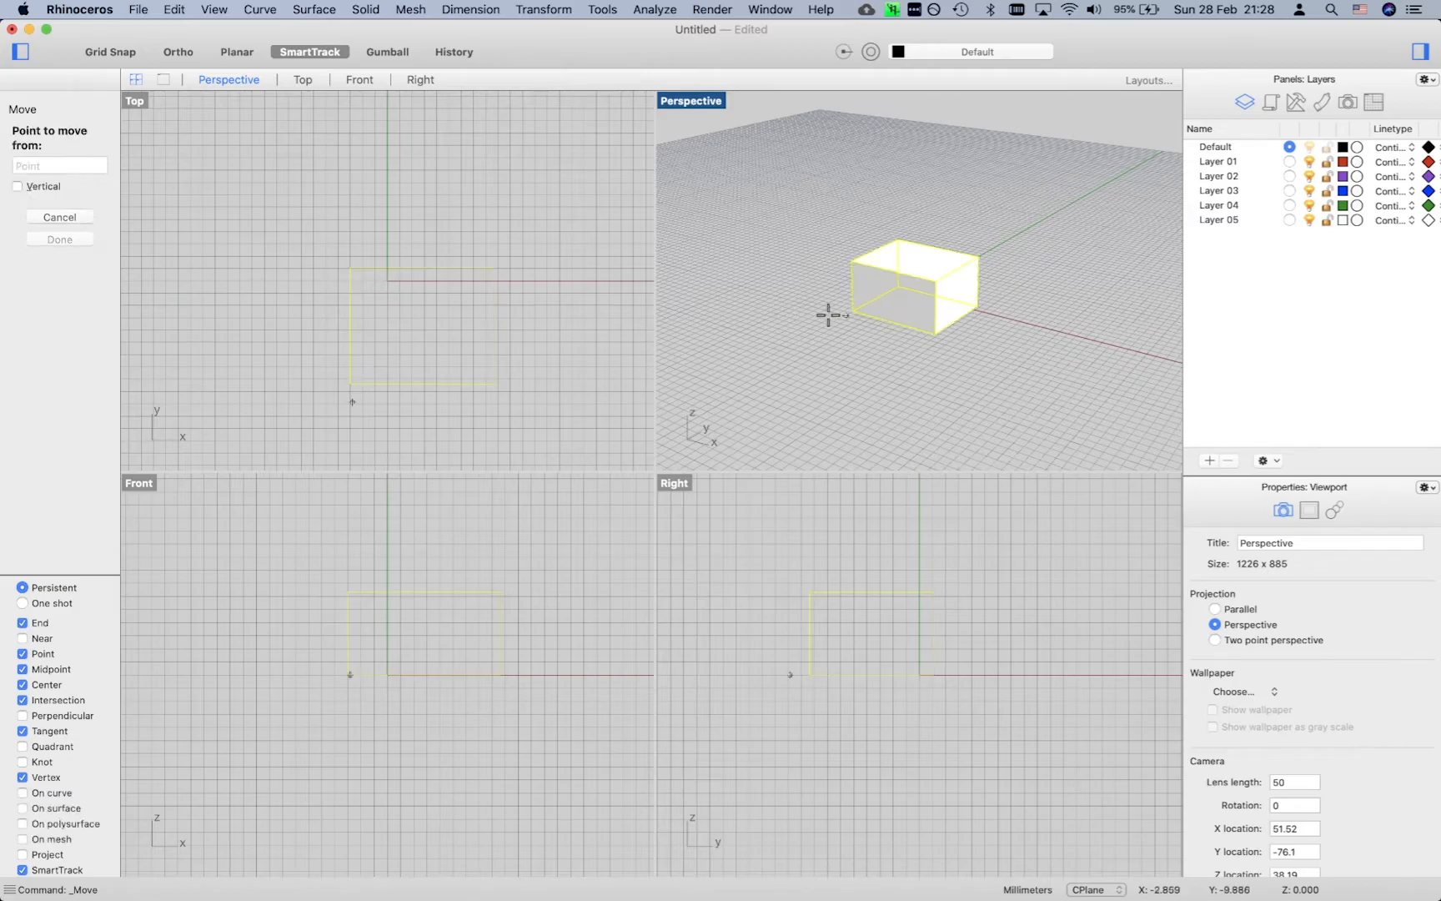
click(812, 285)
click(819, 257)
- Rotate the box on the ground plane about its near bottom corner, beside the origin, using two reference points
right_drag(813, 302, 816, 311)
text(rotate)
key(Return)
click(872, 279)
key(Return)
click(937, 296)
click(997, 309)
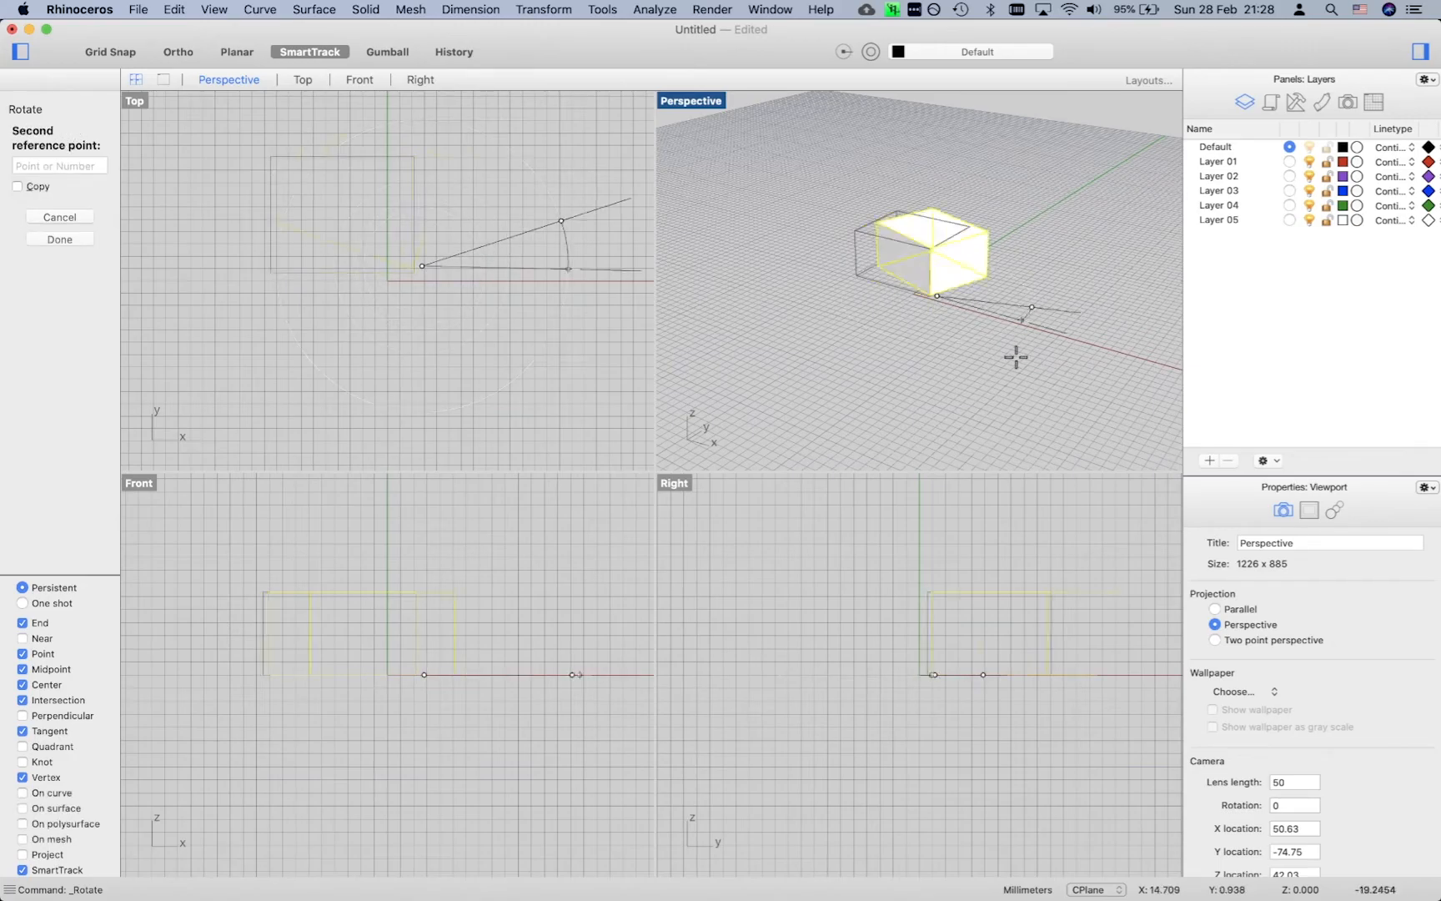
click(880, 380)
- Rotate the box with Rotate3D about an axis running forward along the ground plane from its bottom corner near the origin
text(rotate3d)
key(Return)
click(937, 299)
key(Return)
click(936, 296)
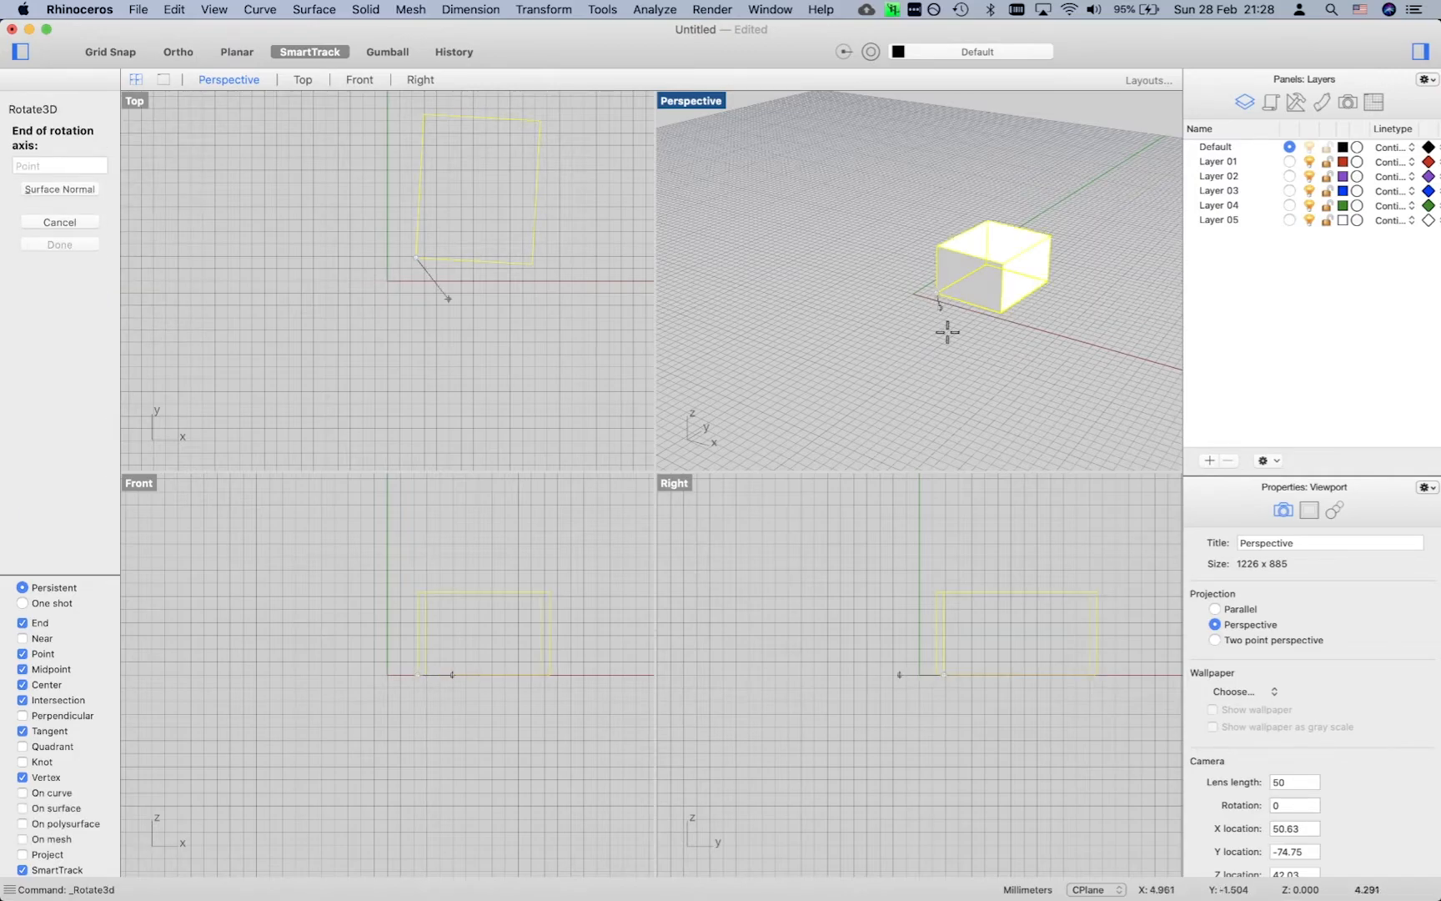
click(961, 386)
click(917, 179)
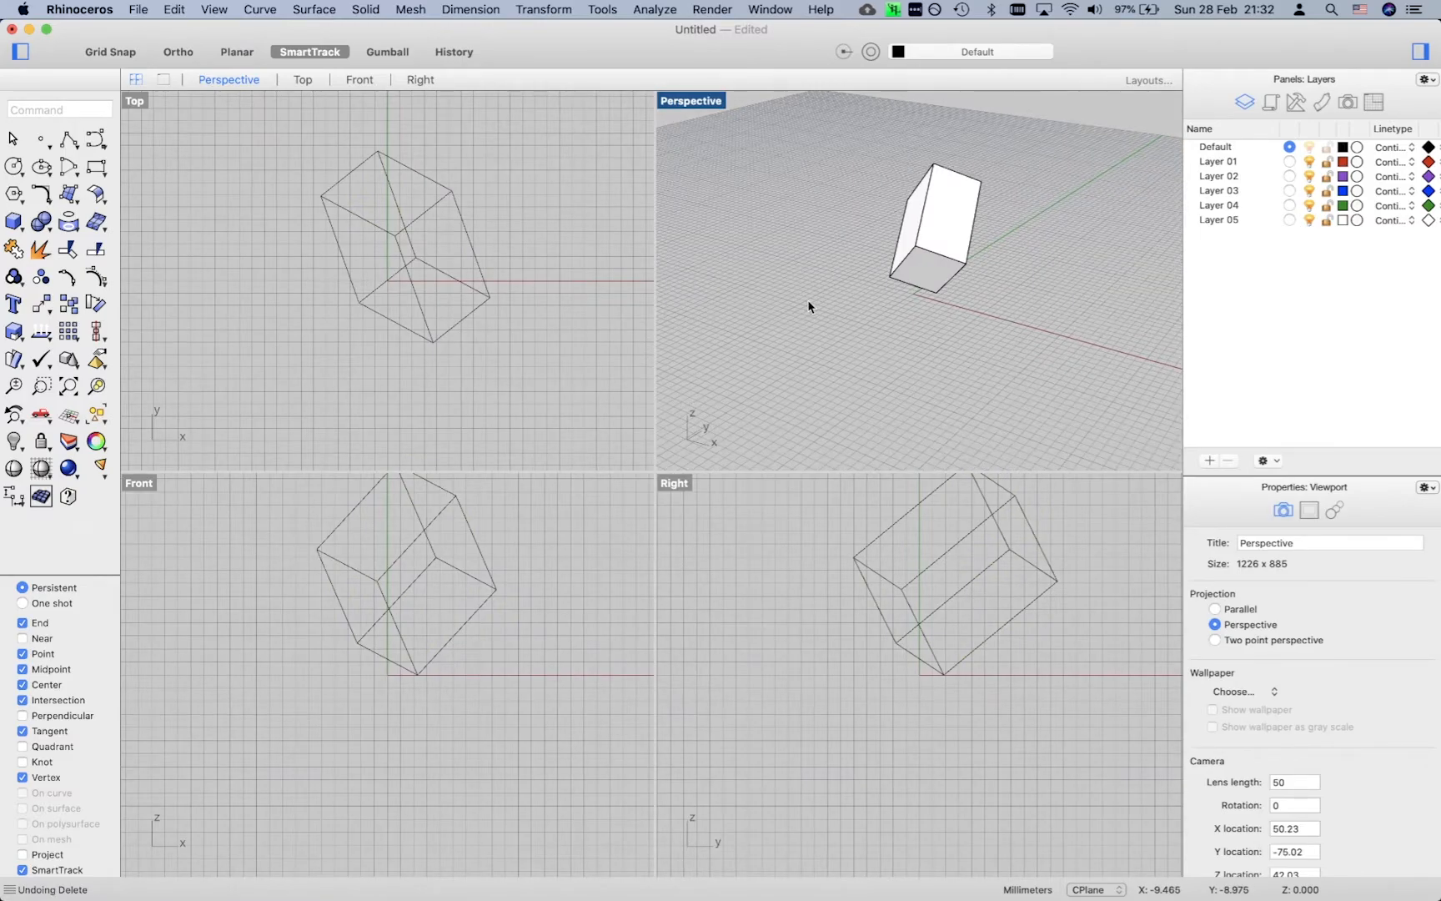
- Undo both rotations of the box and deselect it
key(super+z)
key(super+z)
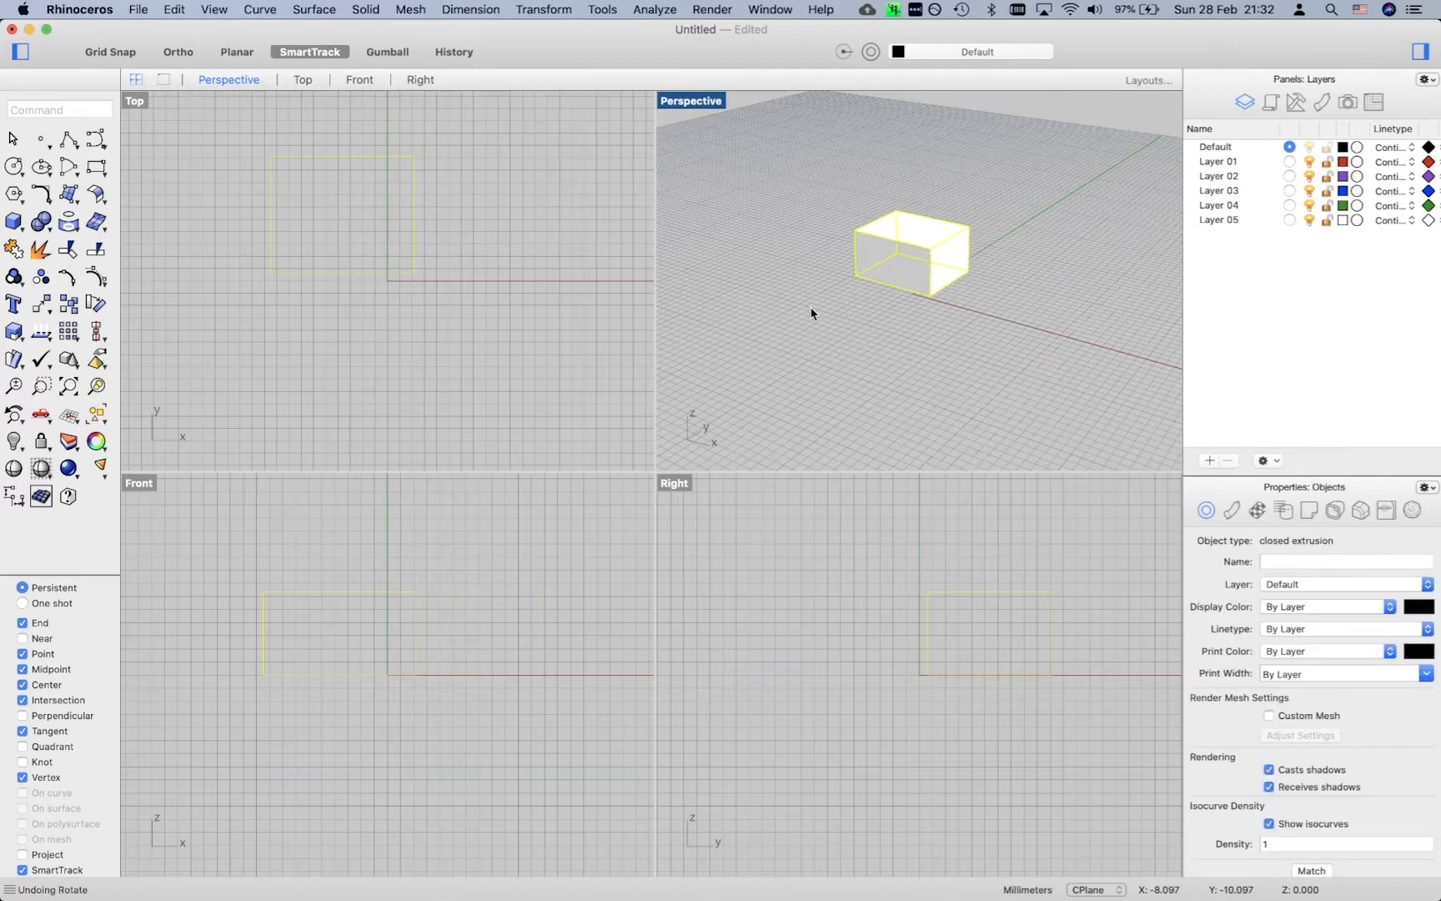
click(809, 306)
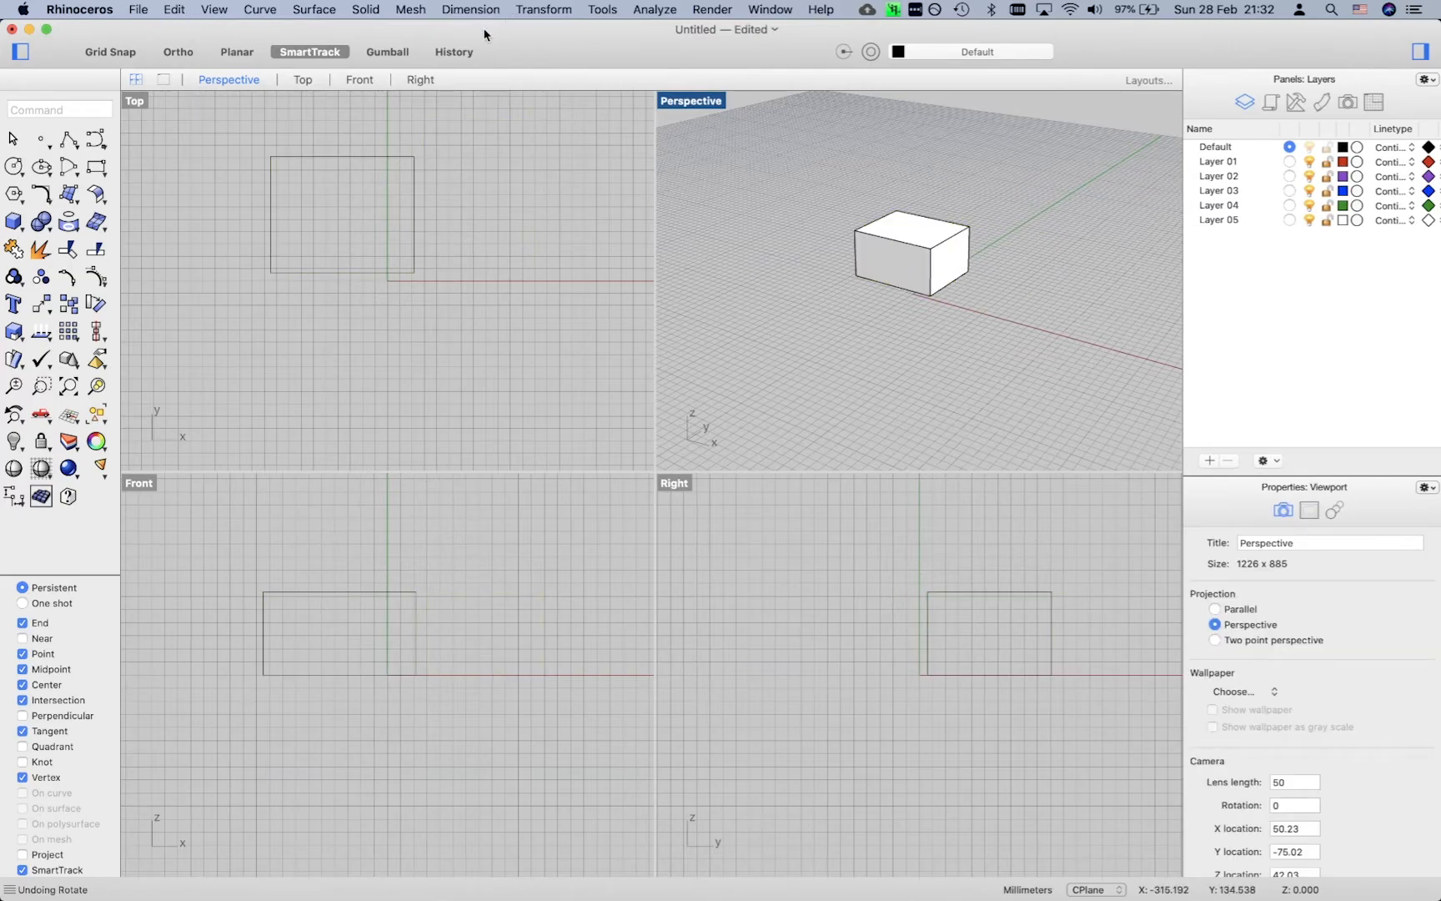
- Open the Colors preferences and examine the viewport, object display and interface color settings
click(91, 10)
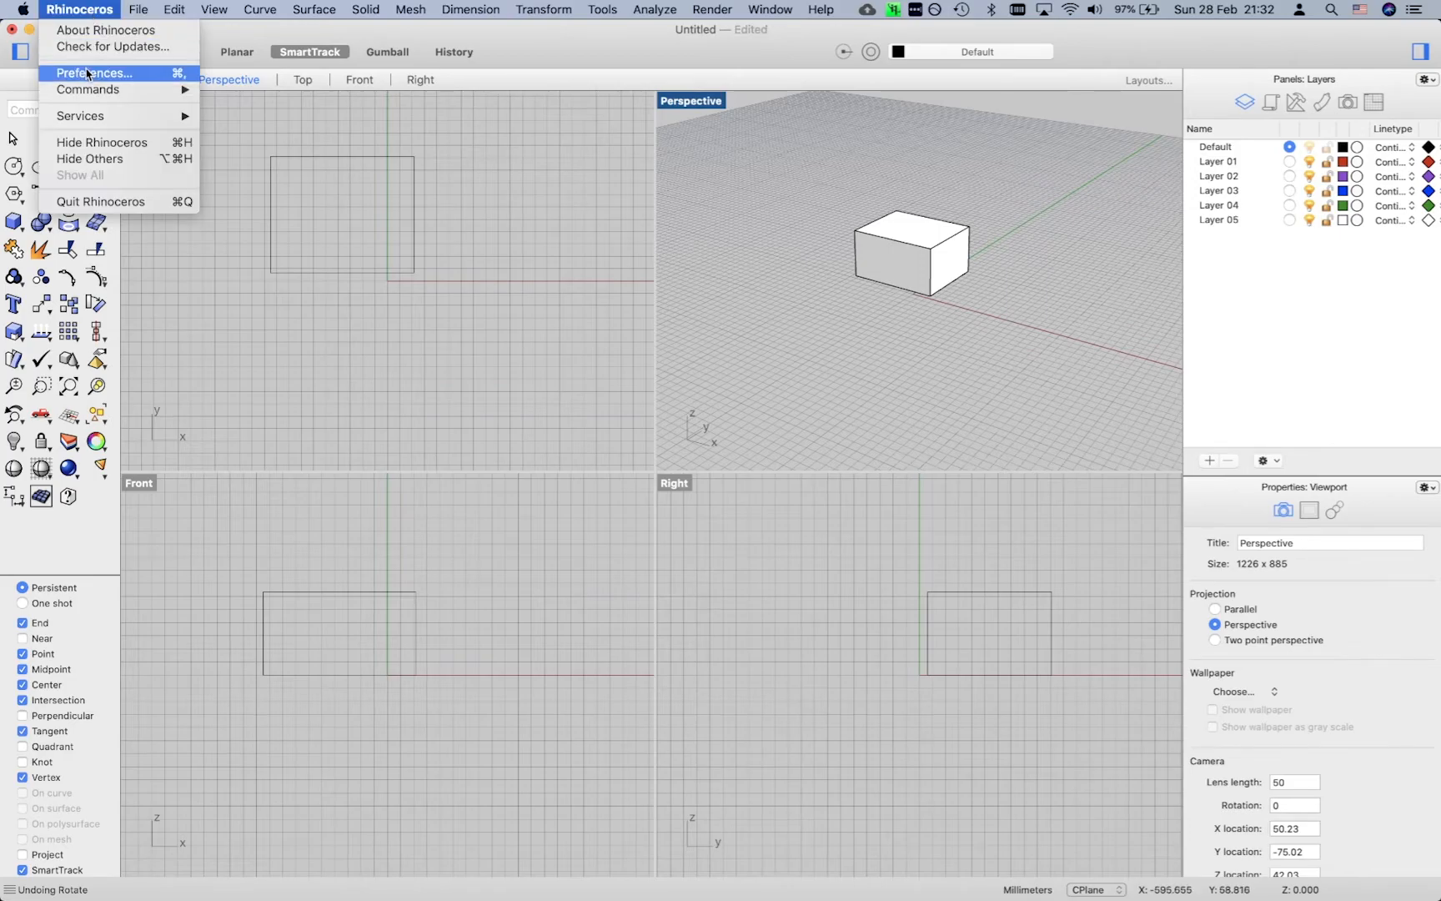
click(622, 325)
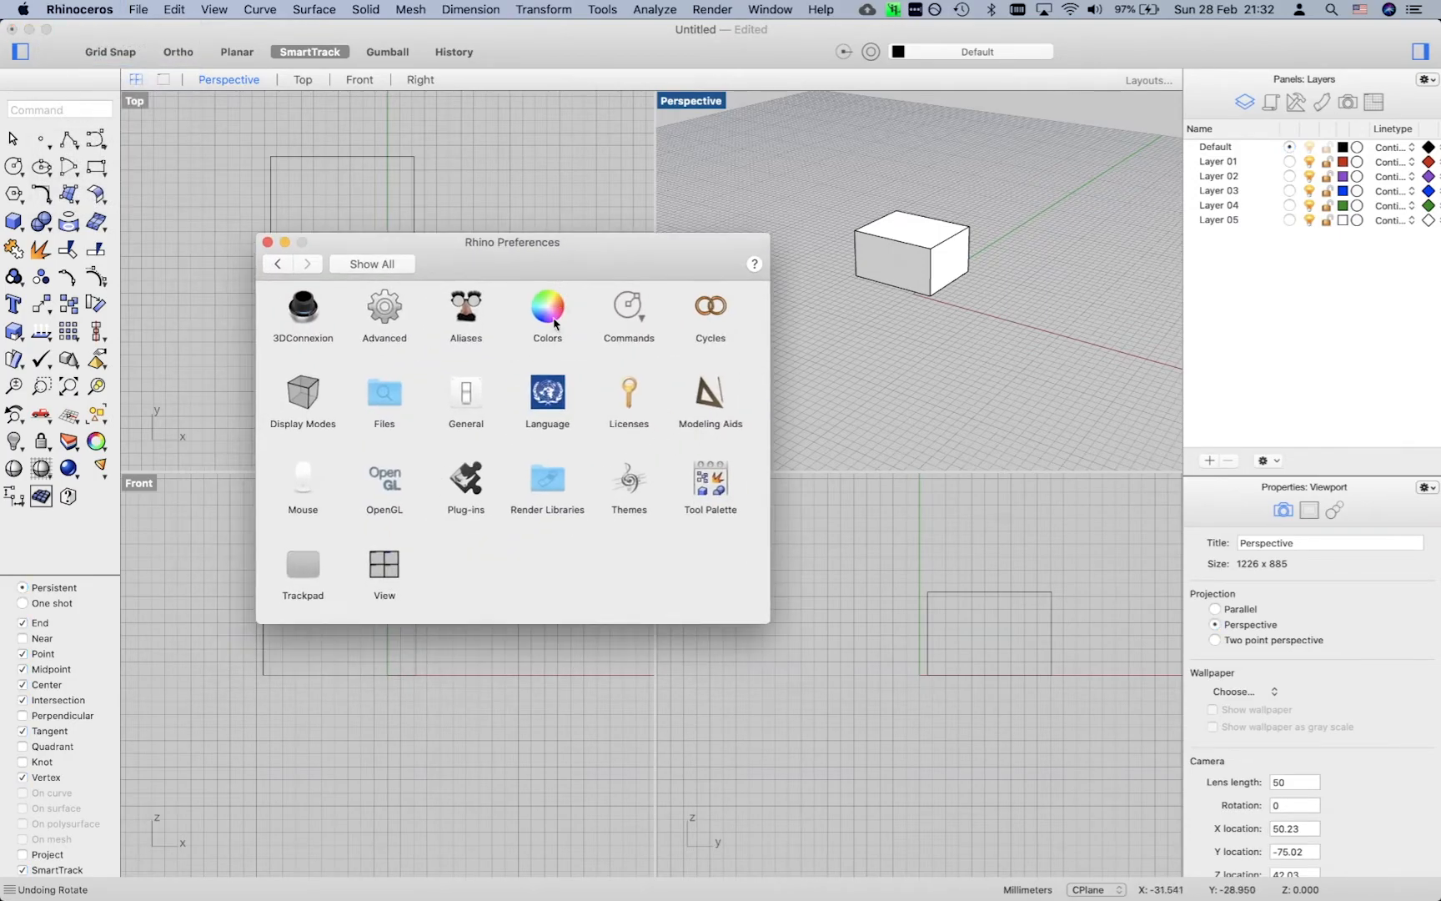
click(548, 311)
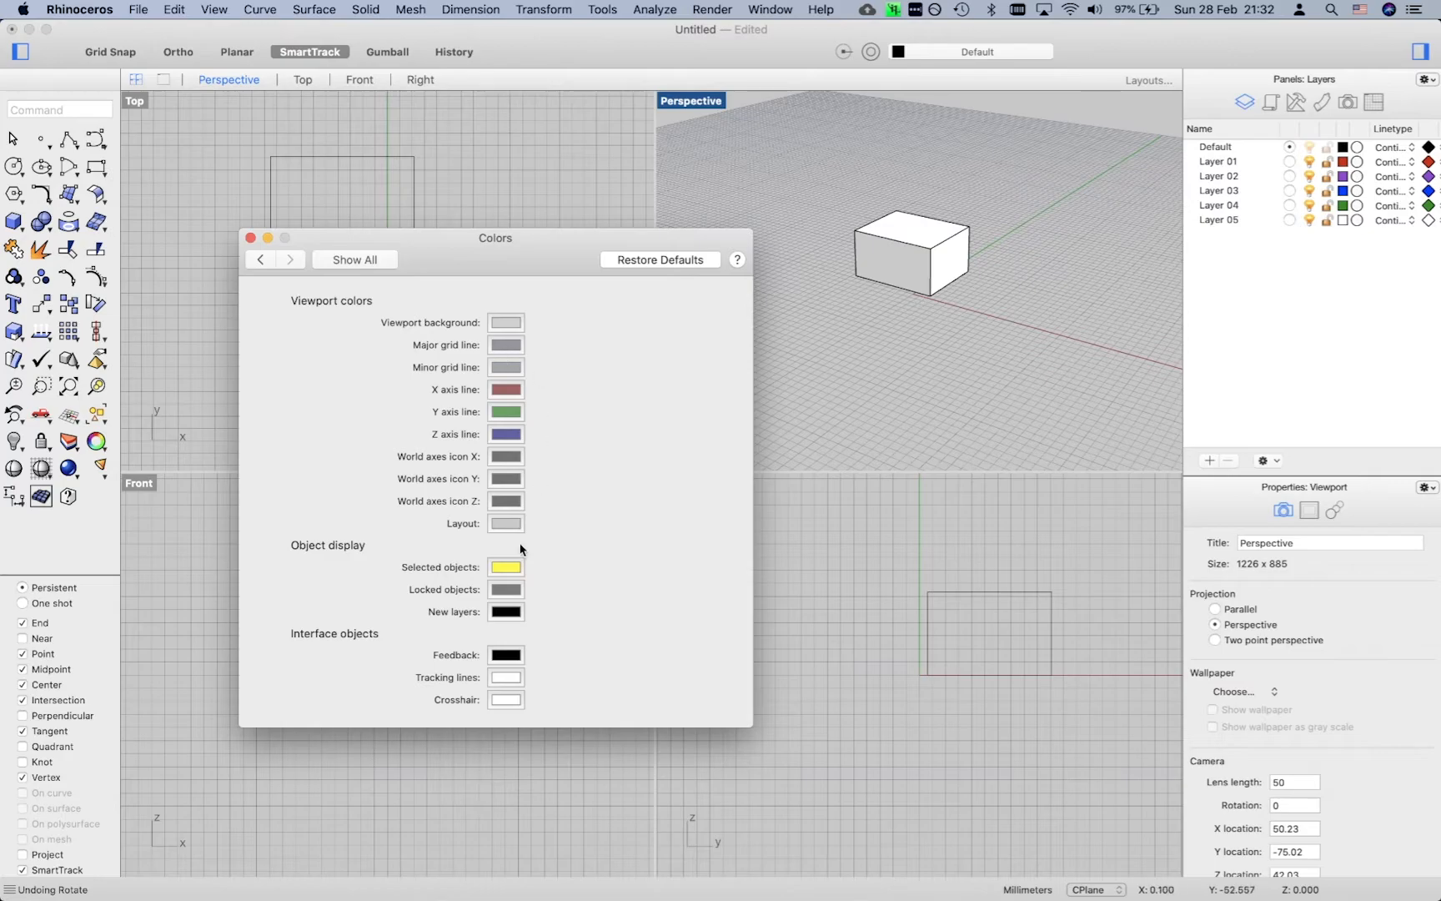
drag(523, 252, 522, 251)
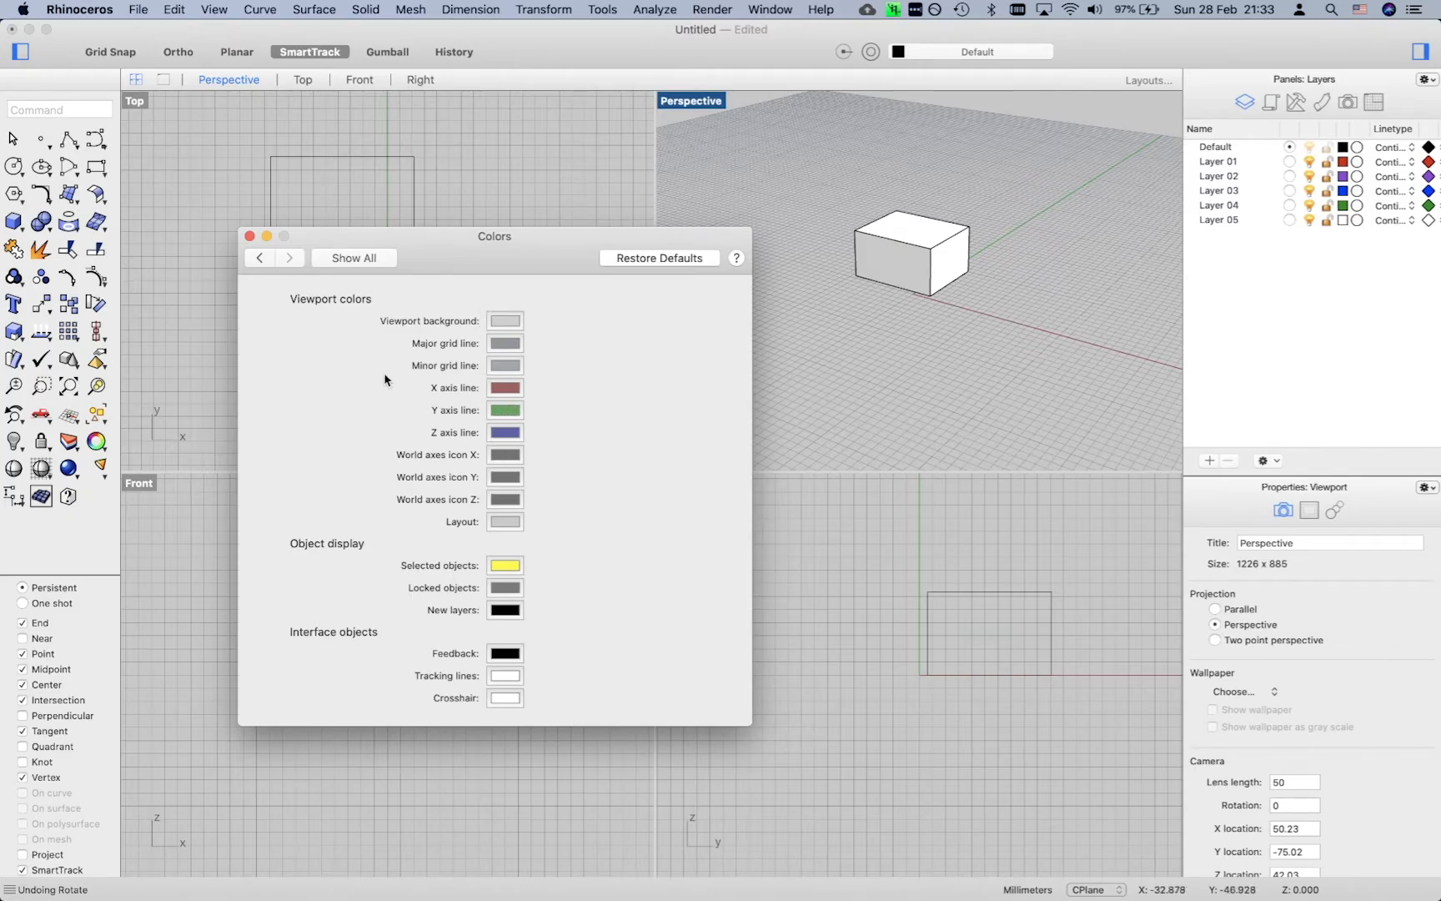
drag(417, 250, 433, 241)
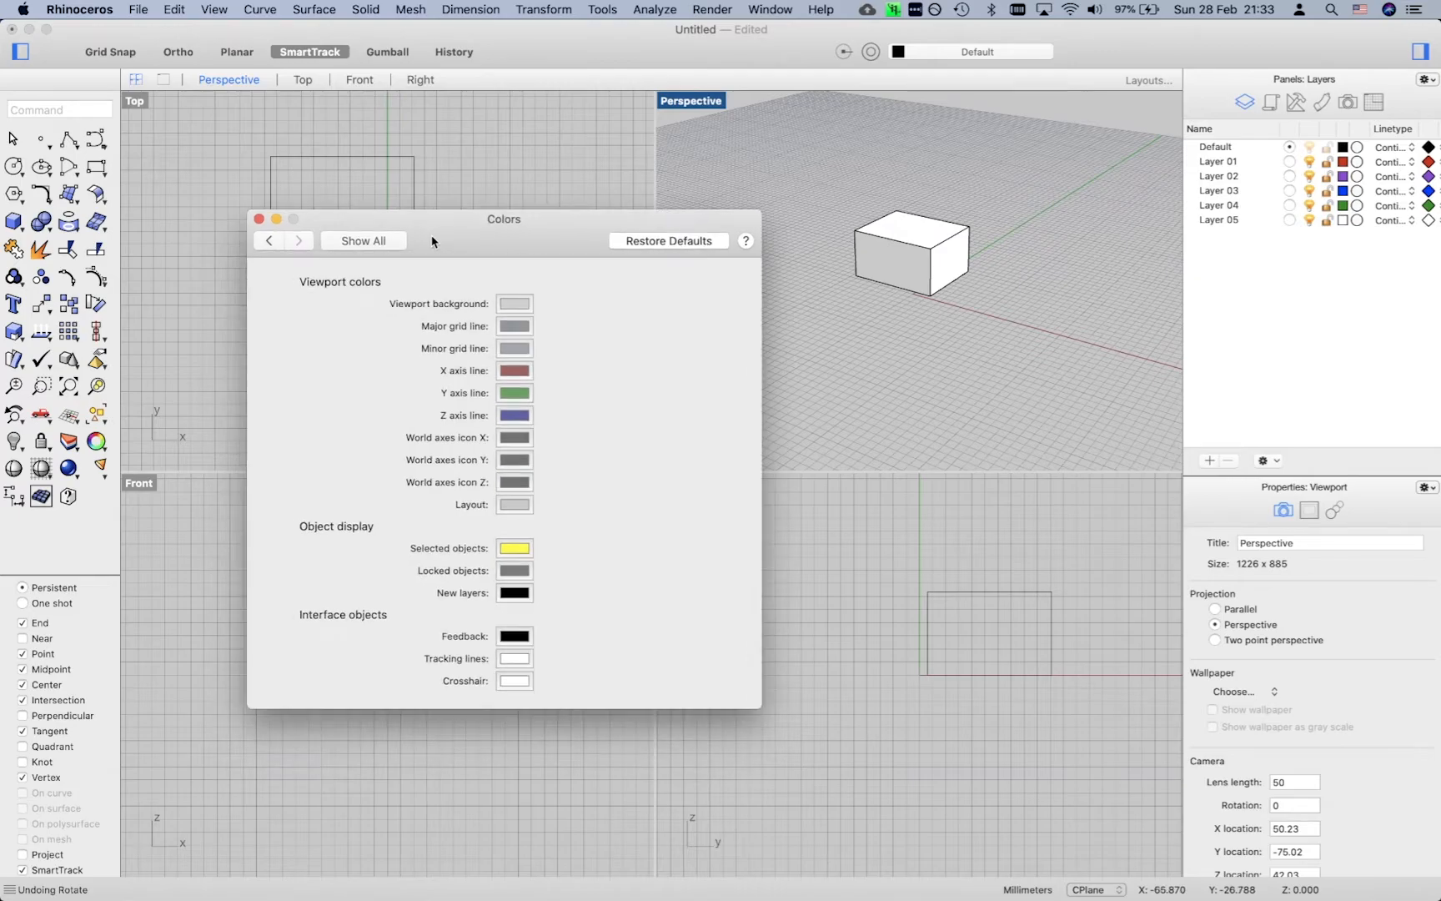
- Open the Display Modes preferences, look over the Wireframe mode's general settings, and close the preferences
click(377, 241)
drag(428, 241, 501, 320)
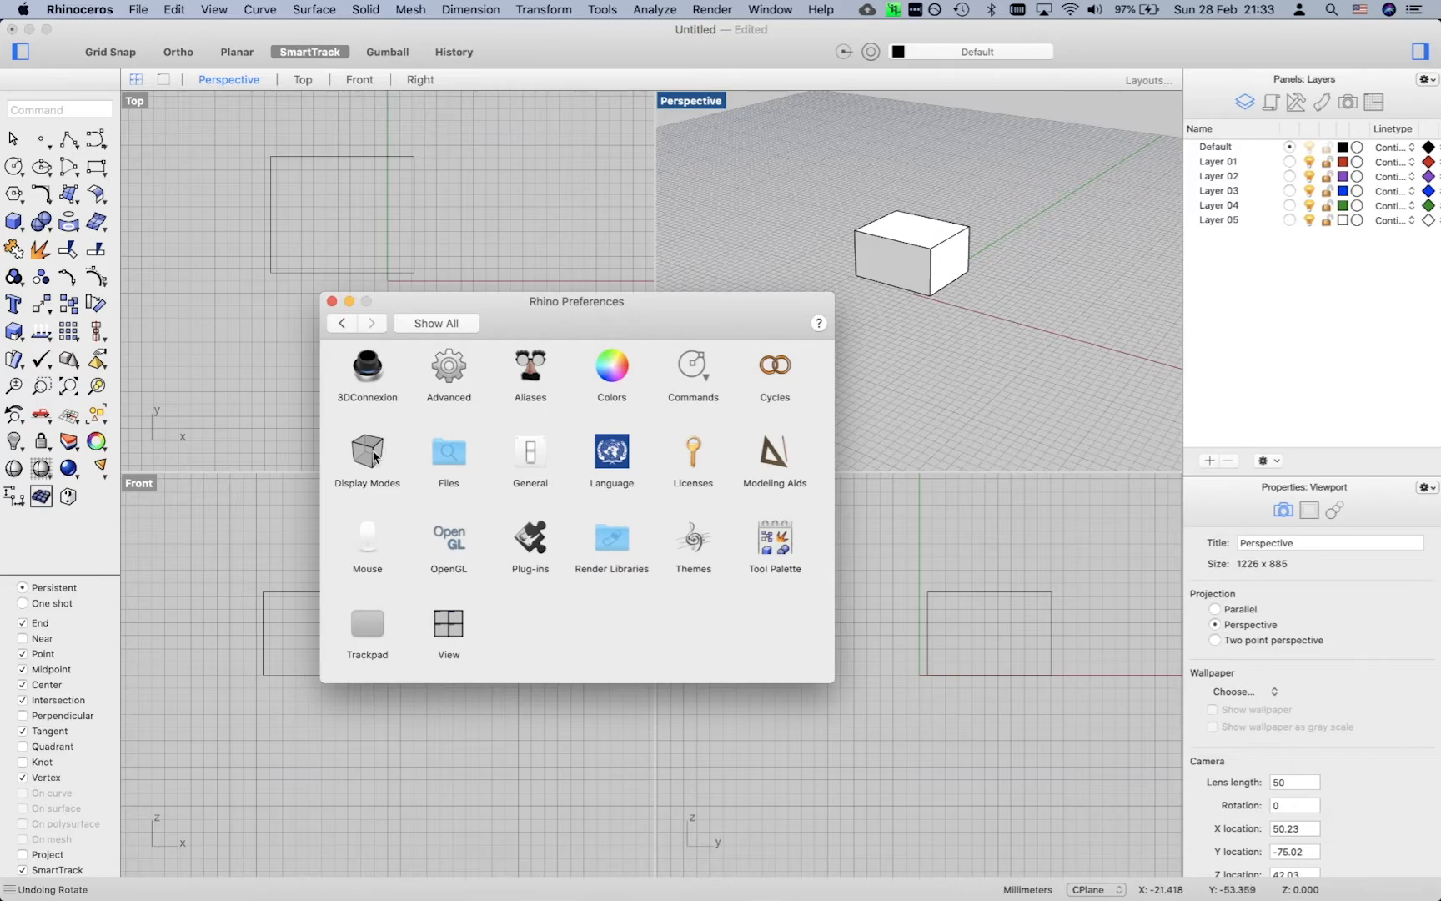
click(367, 454)
drag(538, 322, 505, 336)
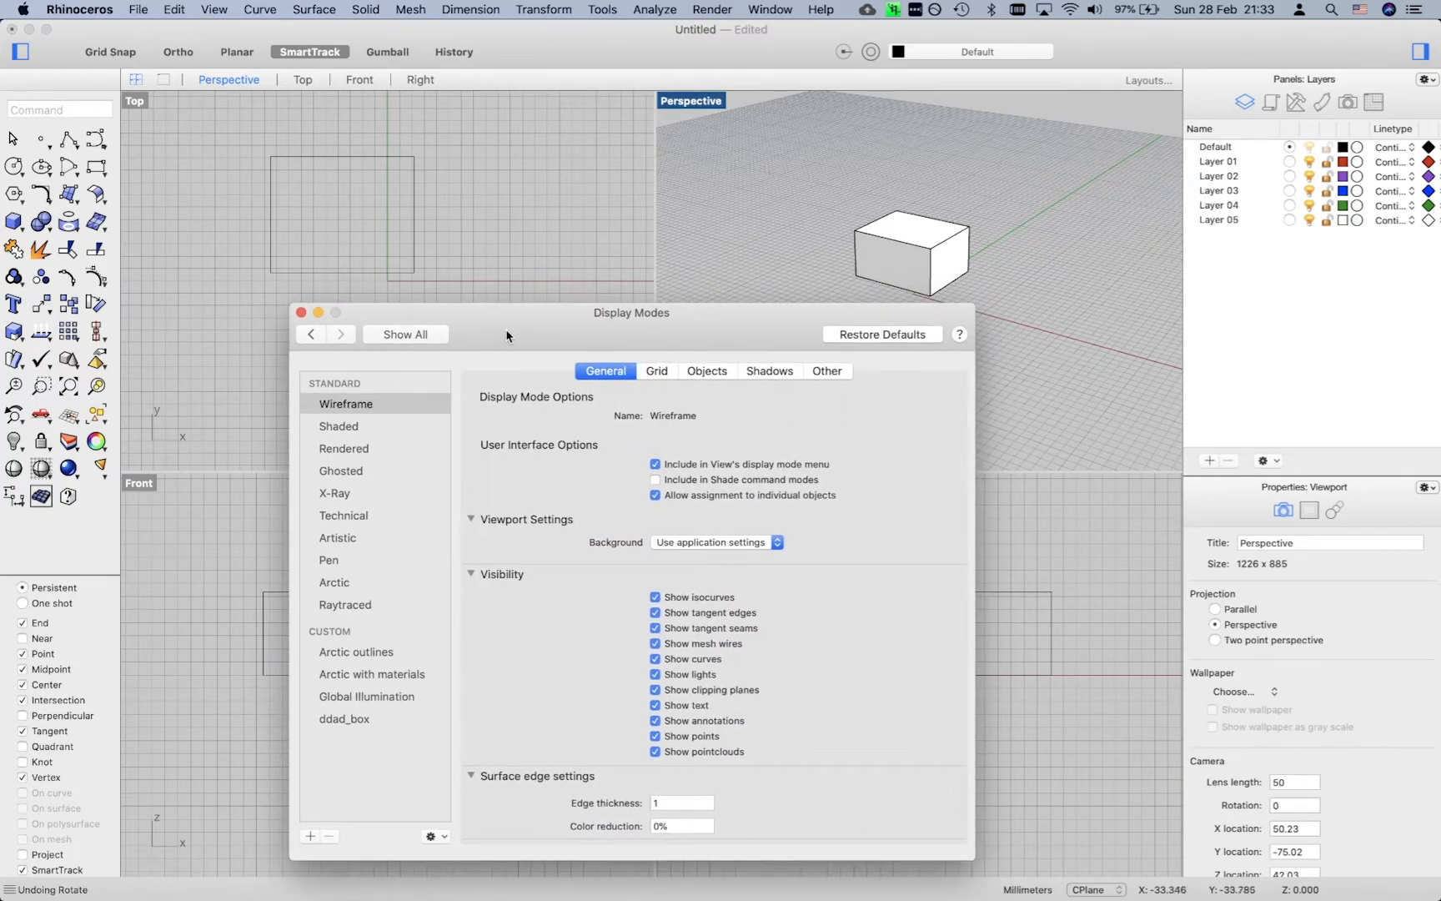
click(300, 313)
- Switch the Perspective viewport to Wireframe display mode
click(683, 105)
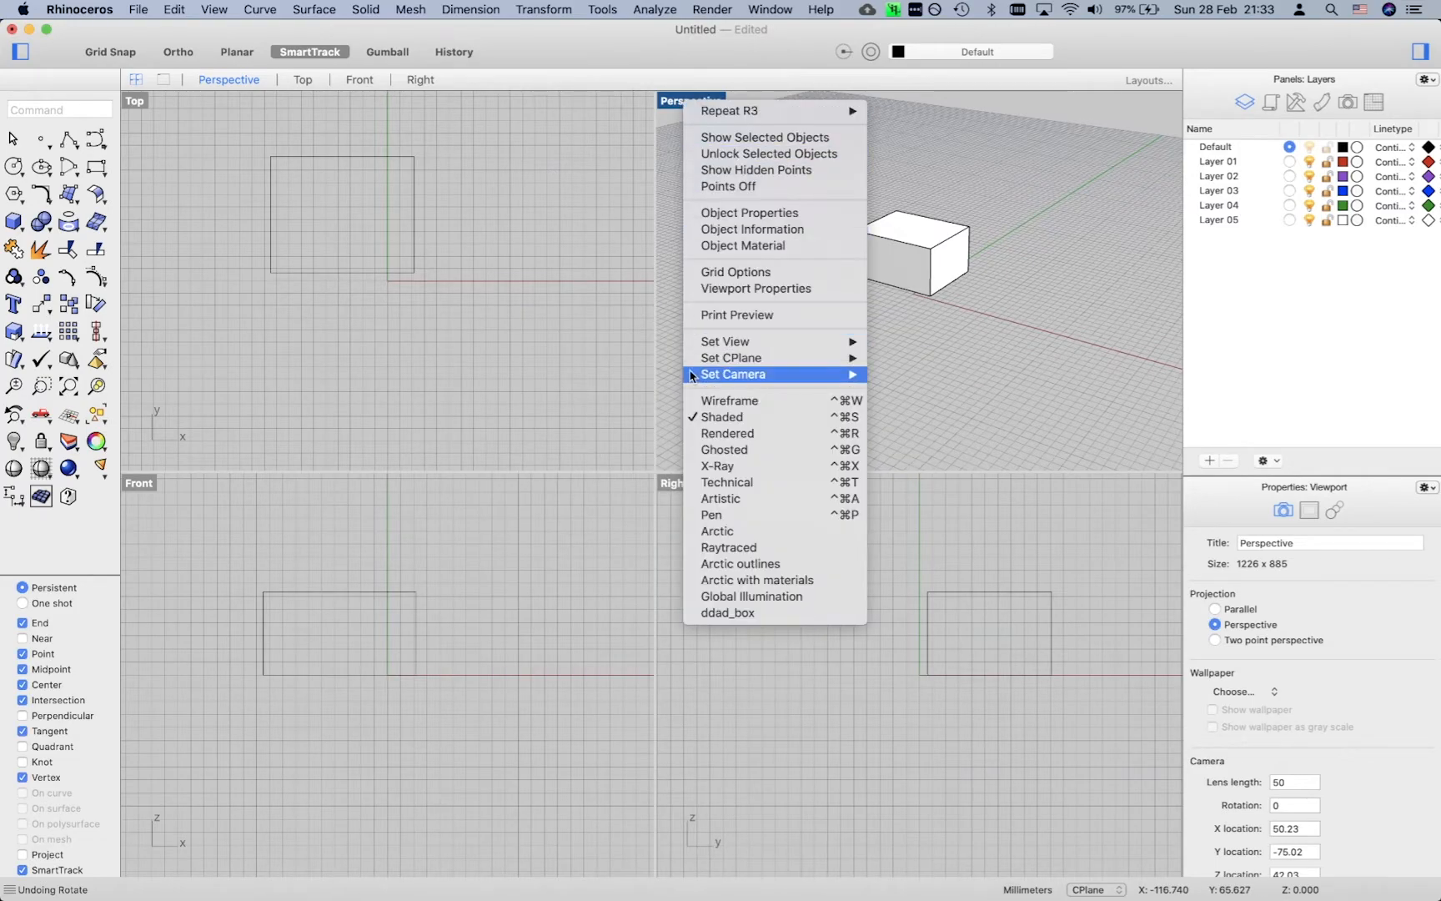
click(727, 402)
right_drag(878, 280, 858, 277)
- Draw a second, smaller box about 4 mm high on the ground plane in front of the existing box
text(box)
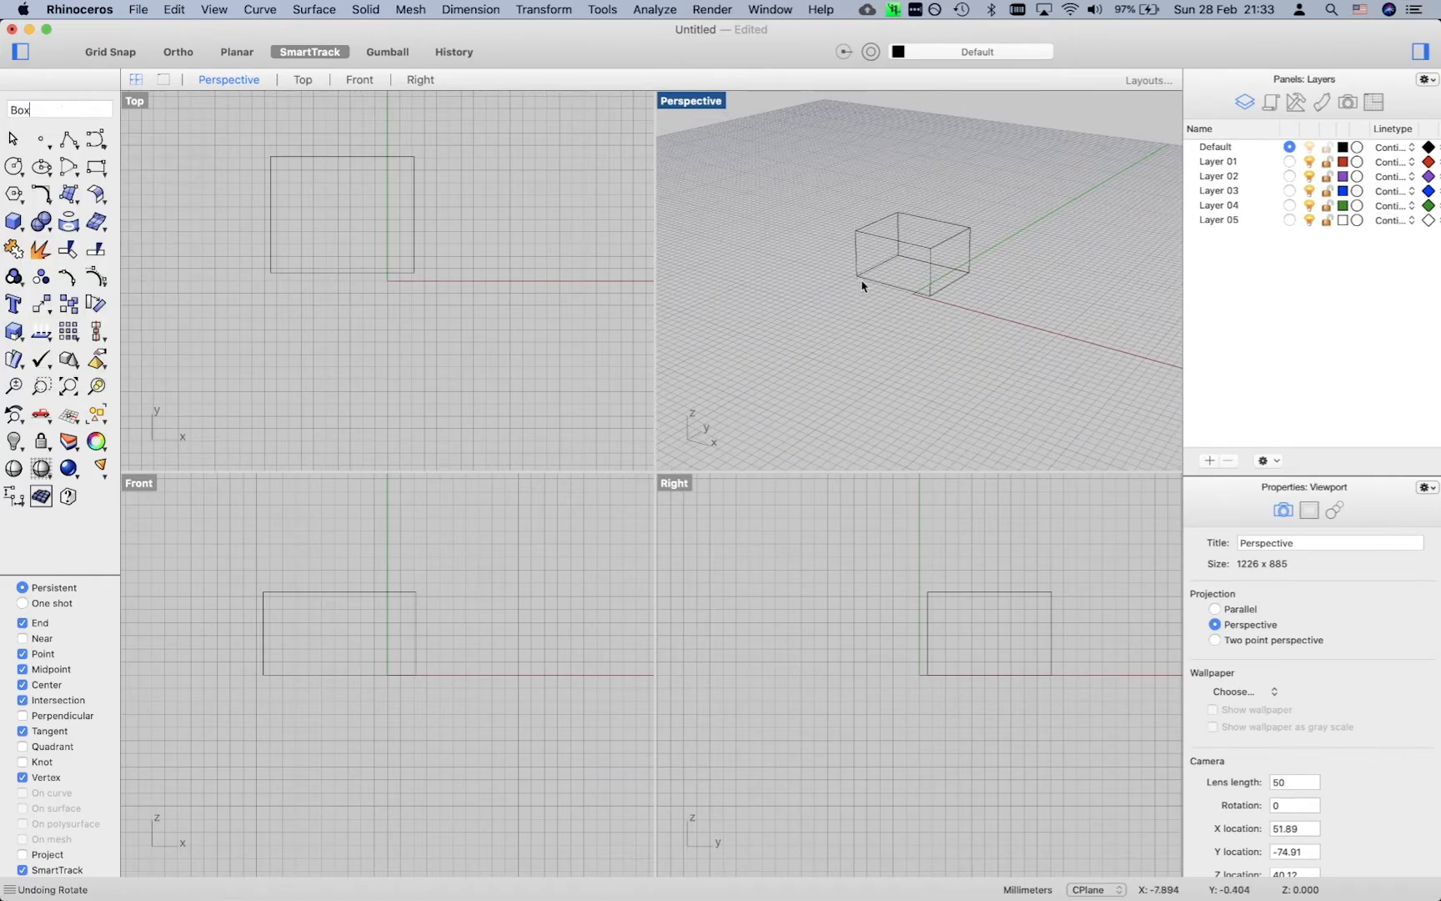
key(Return)
click(822, 282)
click(831, 311)
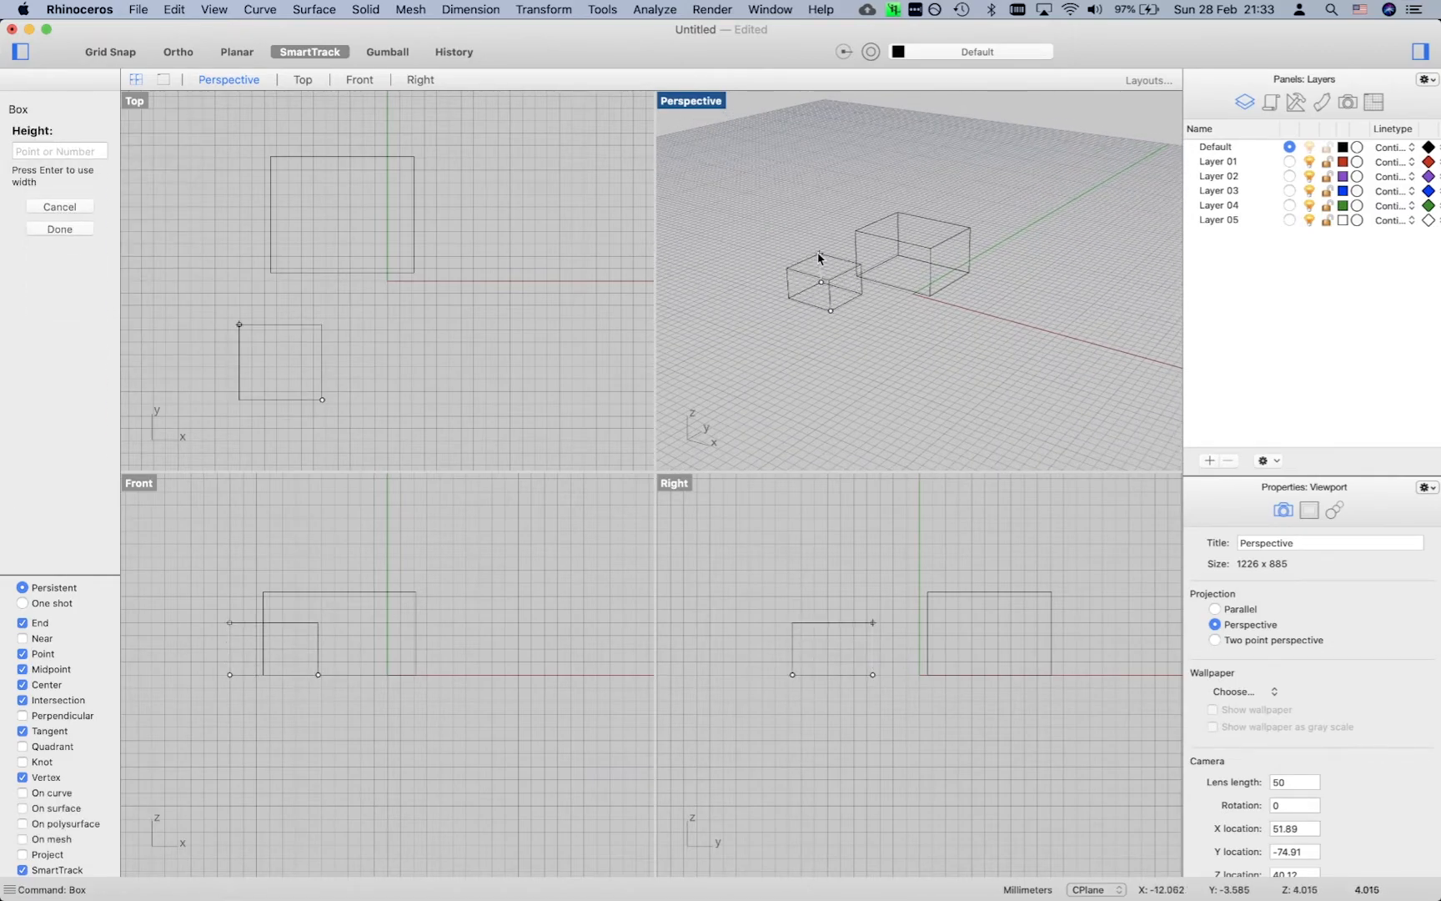
click(820, 254)
- Move the smaller box along the ground plane in the Y direction until it sits behind the larger box
click(815, 263)
text(m)
key(Return)
click(755, 246)
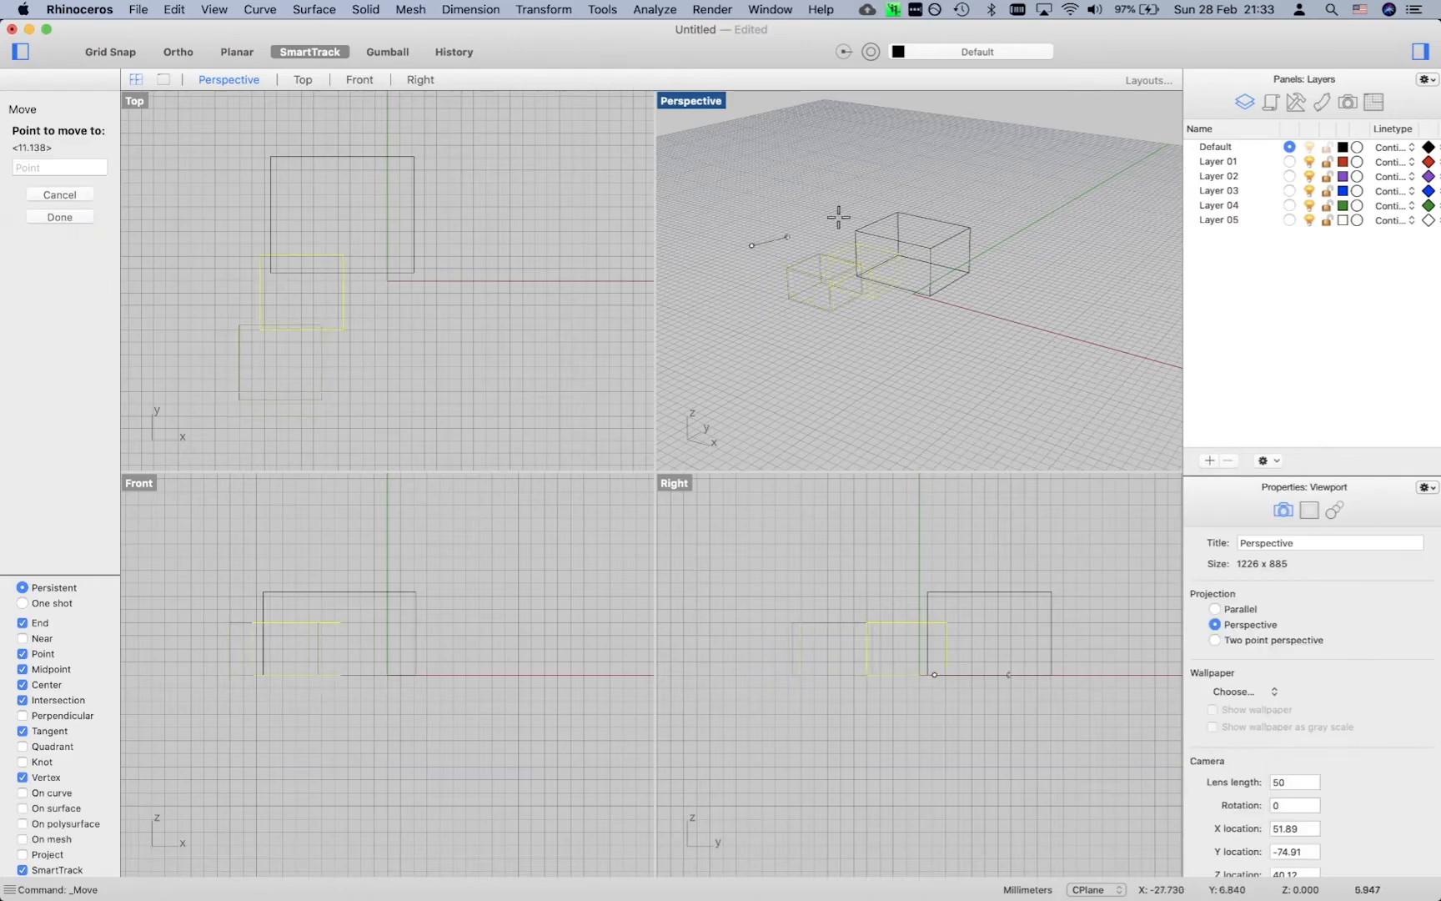
click(847, 206)
- Return the Perspective viewport to Shaded mode to see the smaller box hidden behind the larger one
mouse_move(847, 206)
right_down()
mouse_move(843, 319)
mouse_move(837, 218)
right_up()
click(847, 244)
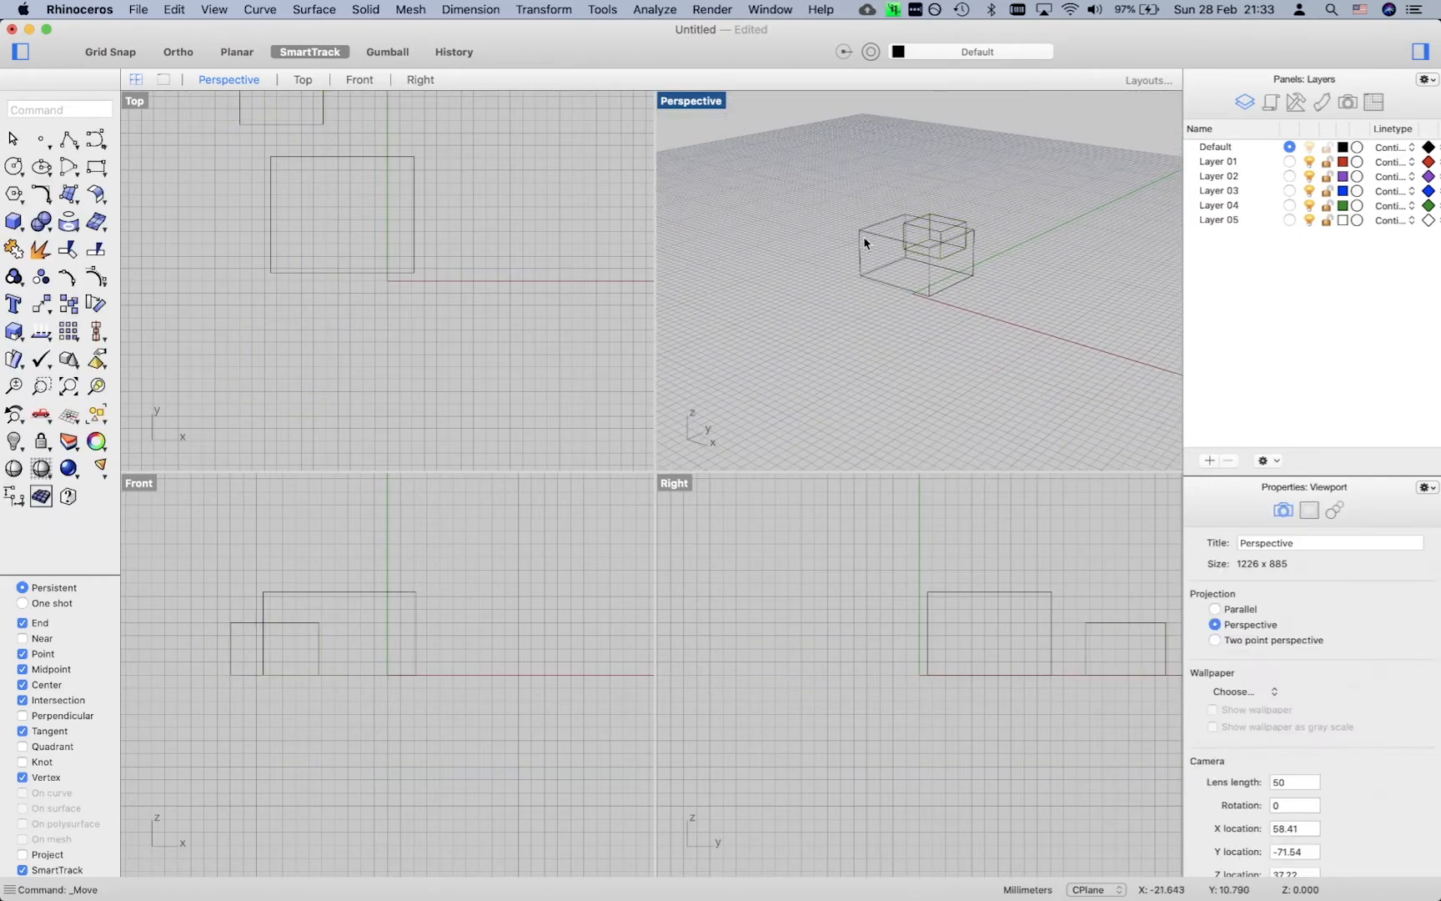
scroll(935, 233, up, 2)
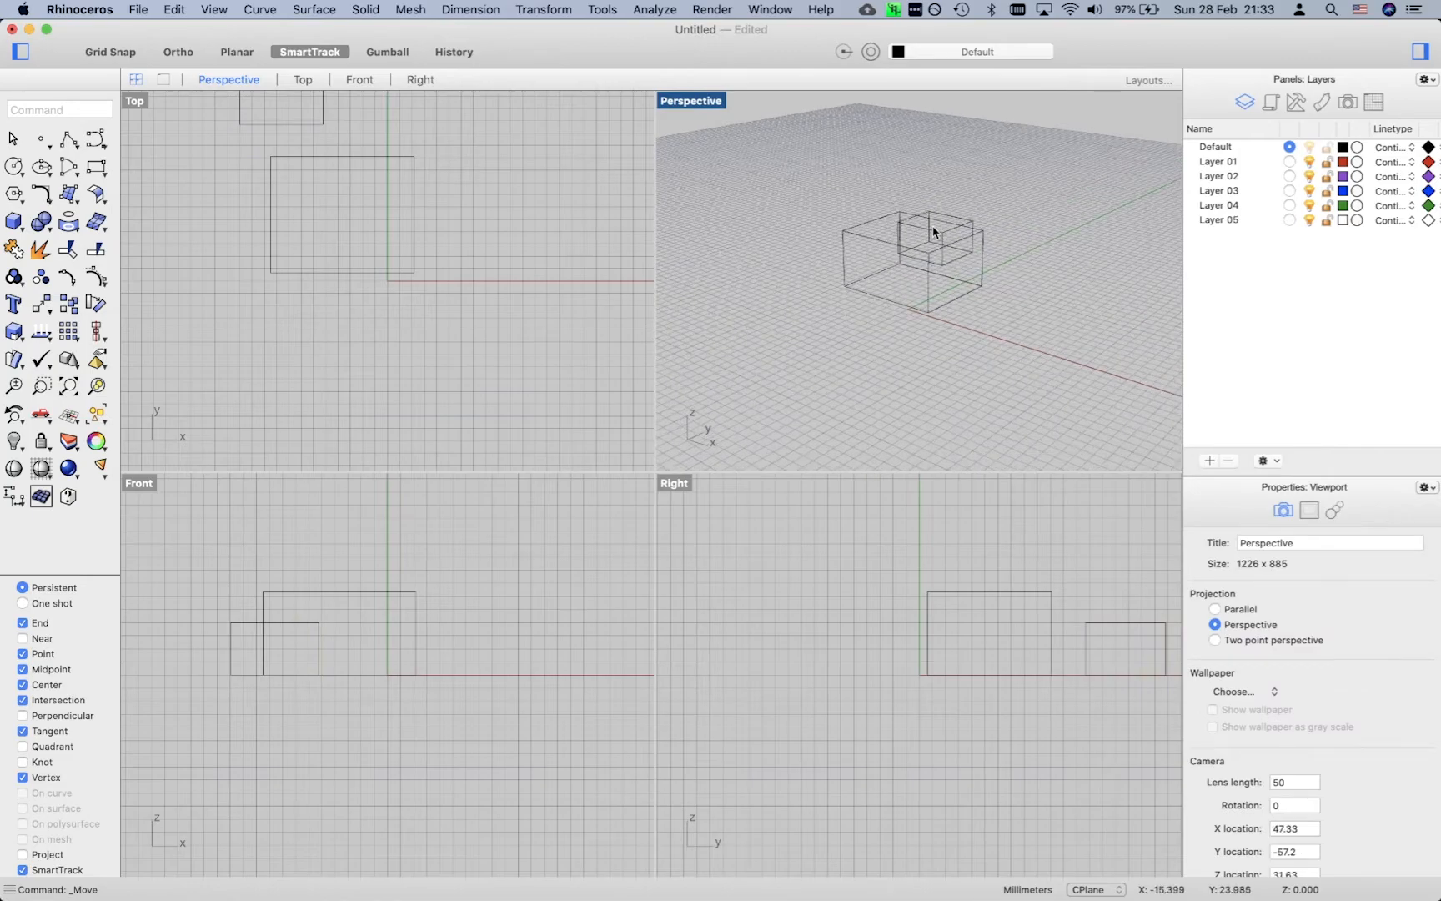
click(698, 105)
click(728, 417)
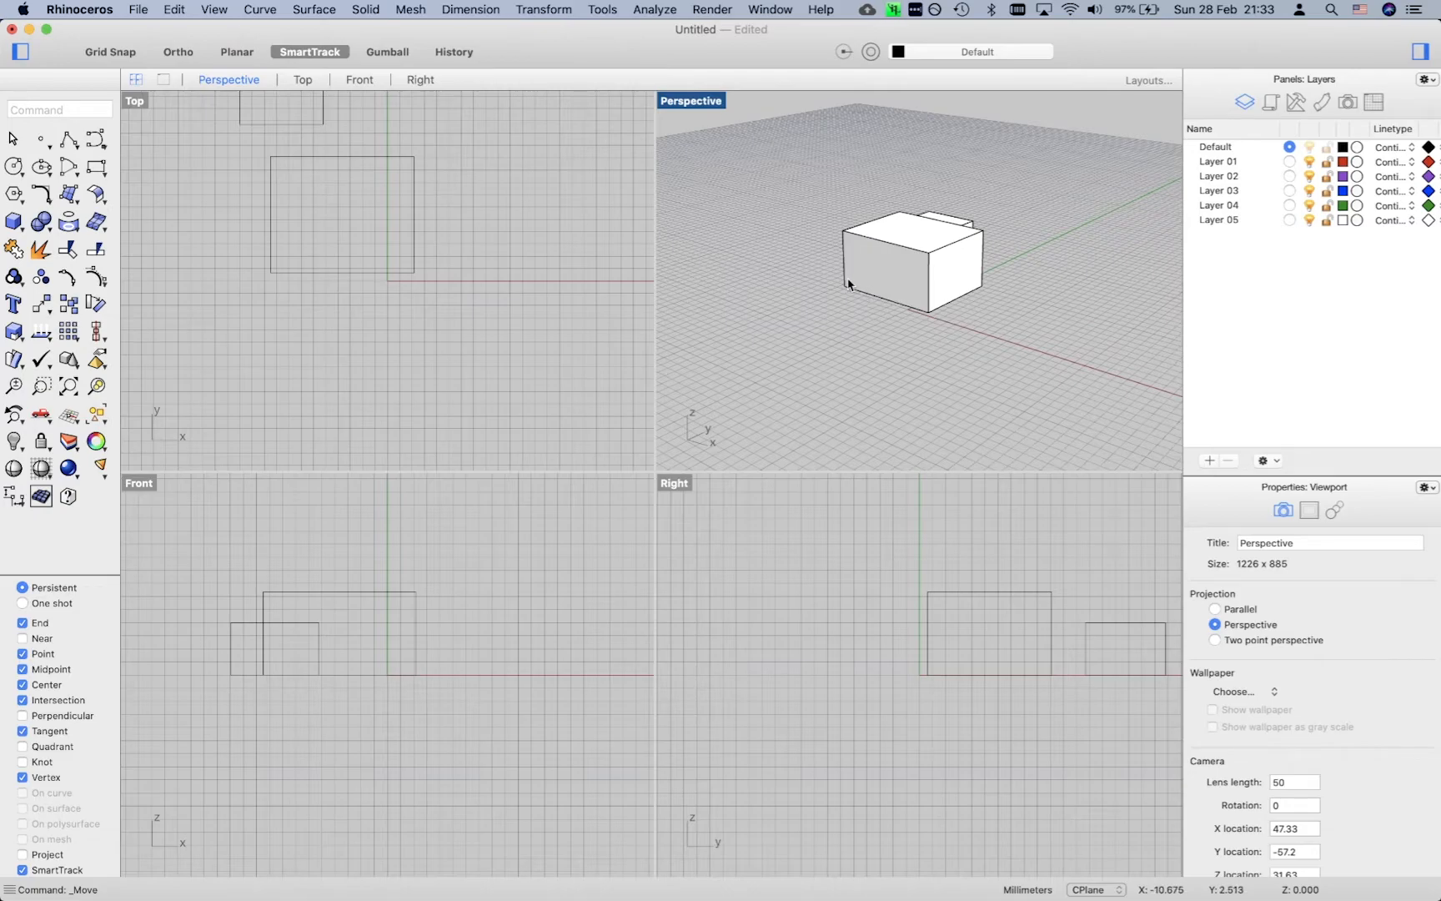
- Show the two boxes in Rendered and then in Ghosted display mode in the Perspective viewport
right_click(696, 107)
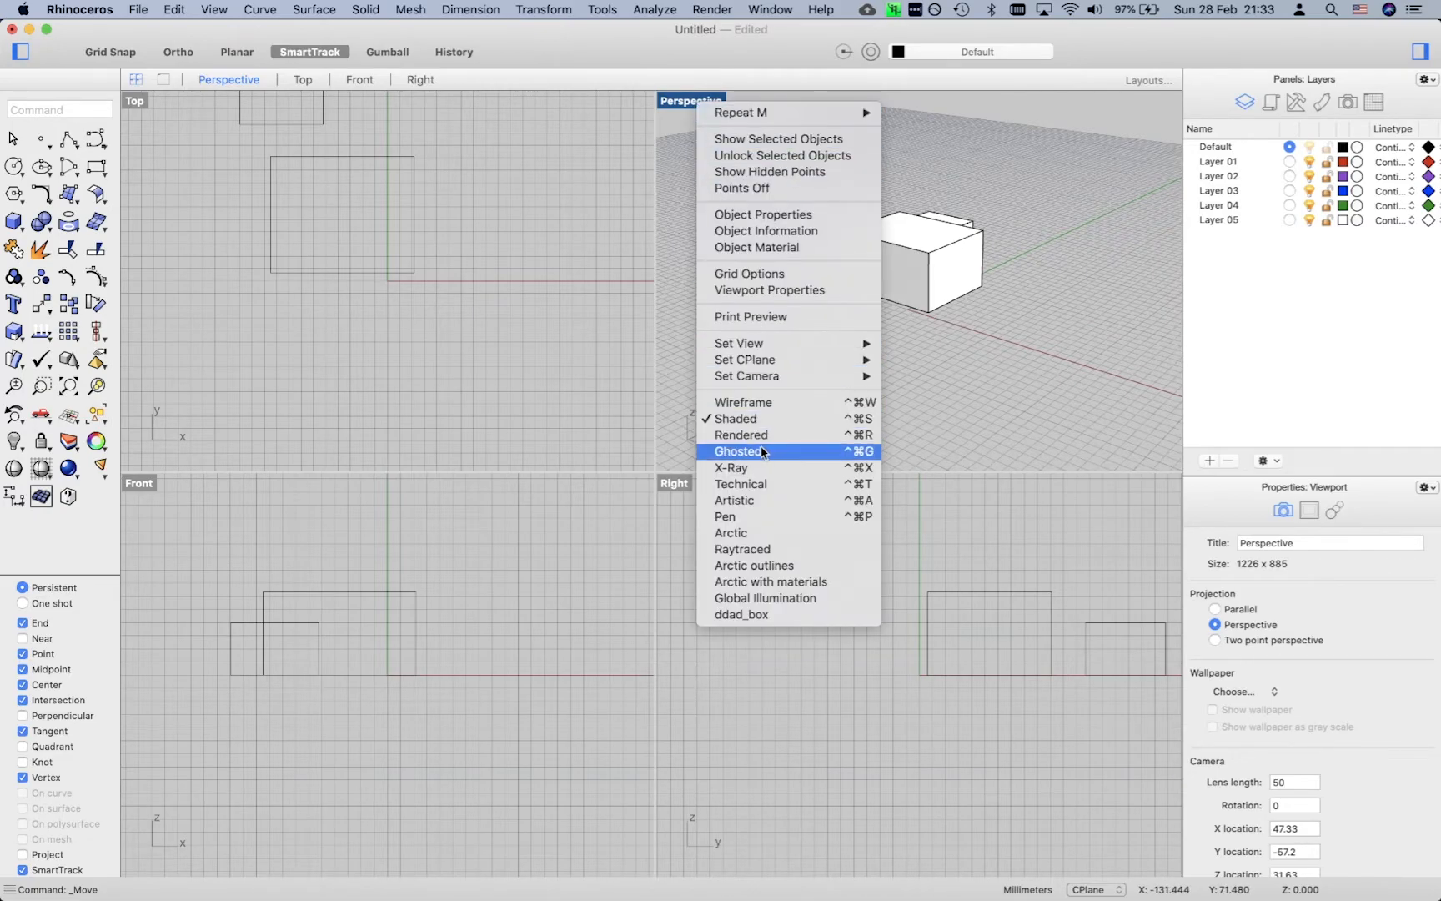
click(759, 436)
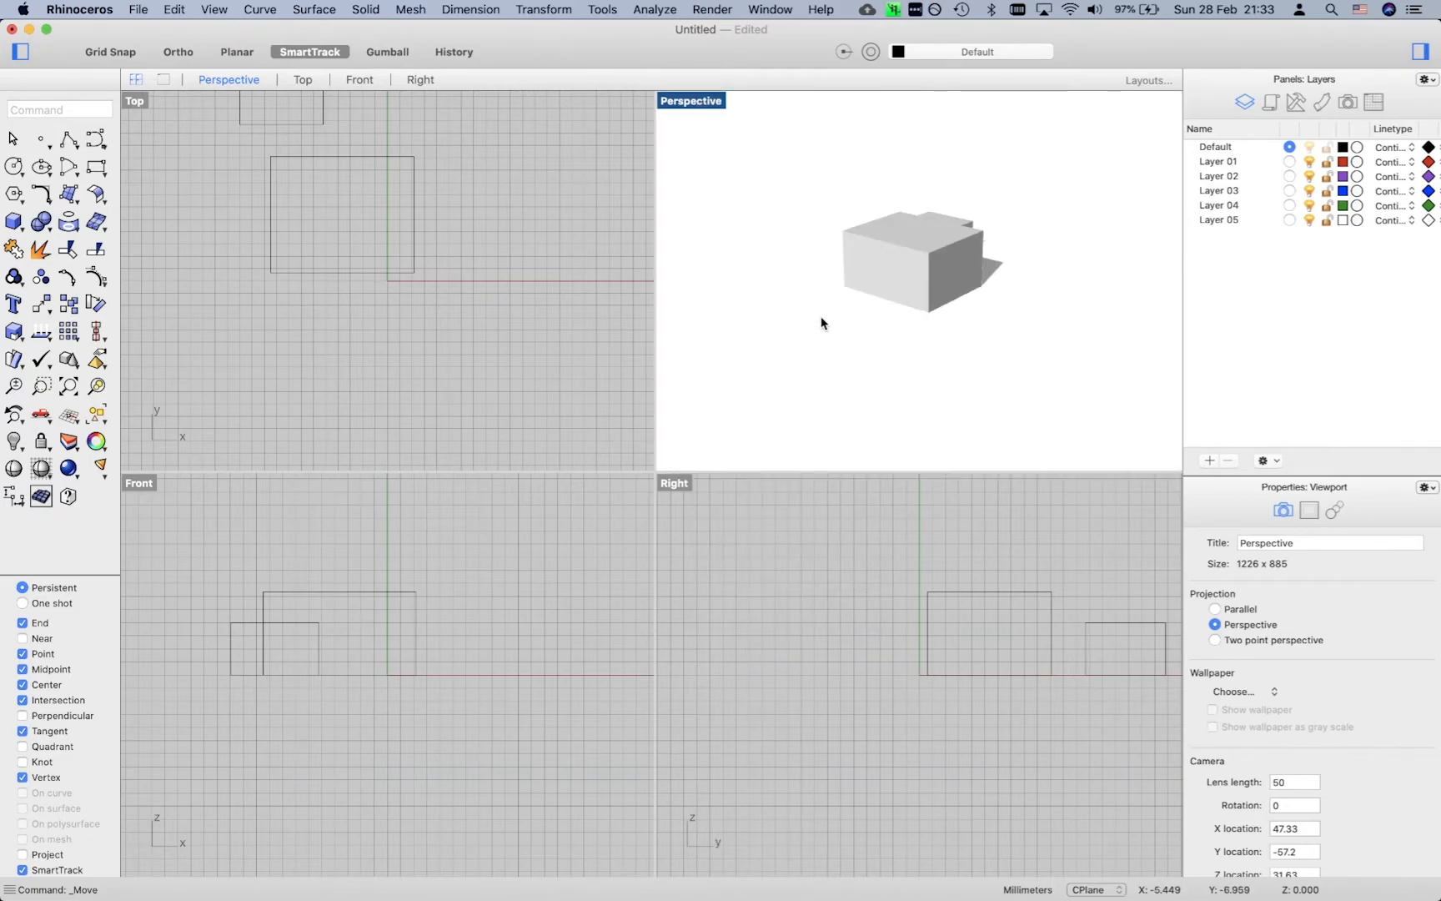
right_drag(930, 322, 975, 331)
right_click(683, 107)
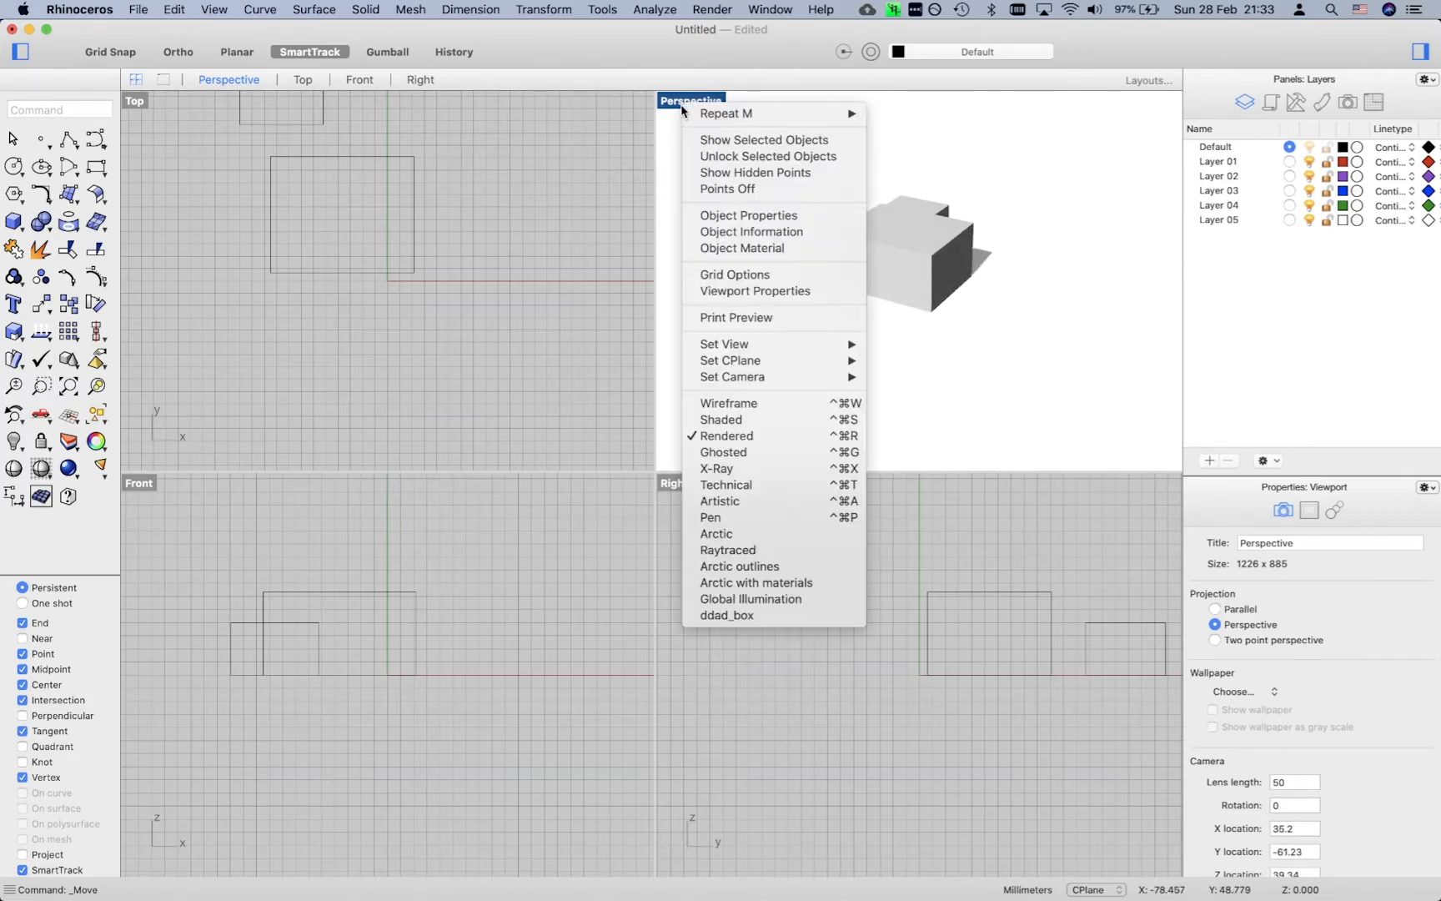
click(722, 454)
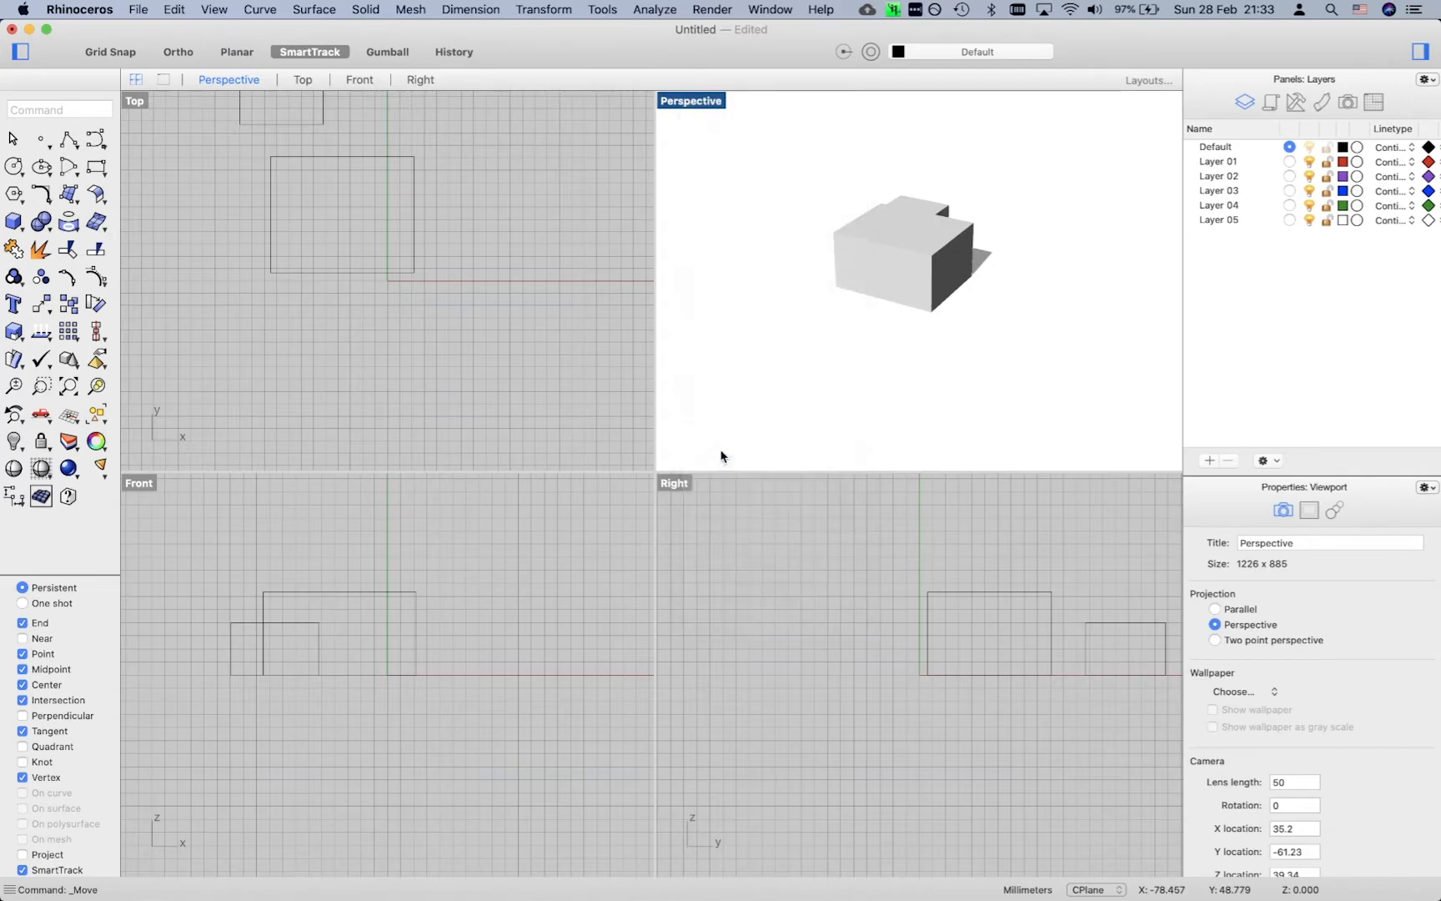
right_drag(868, 377, 831, 351)
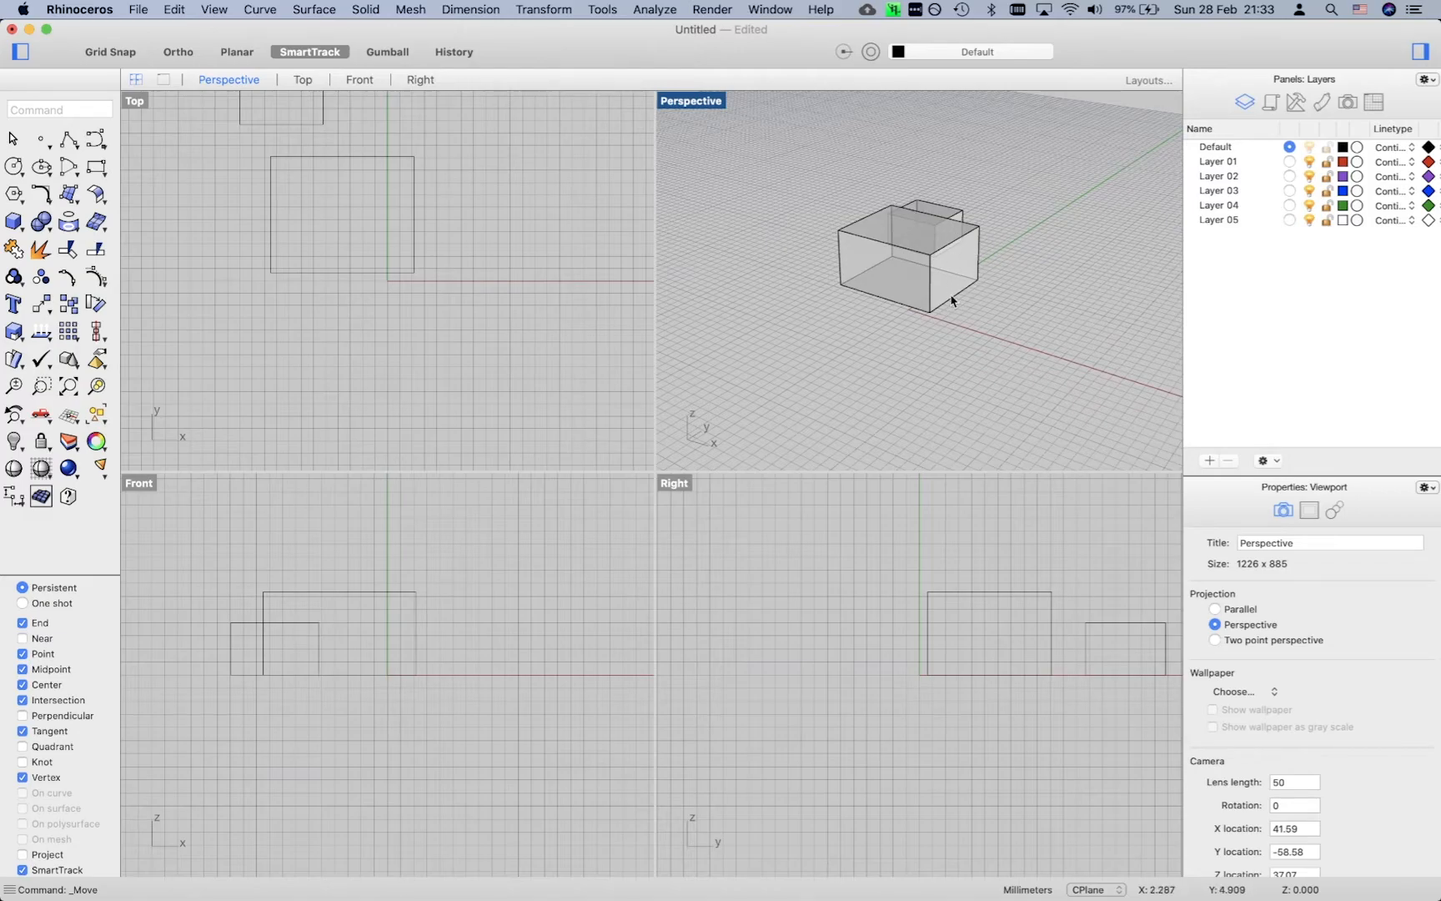
right_drag(887, 296, 875, 282)
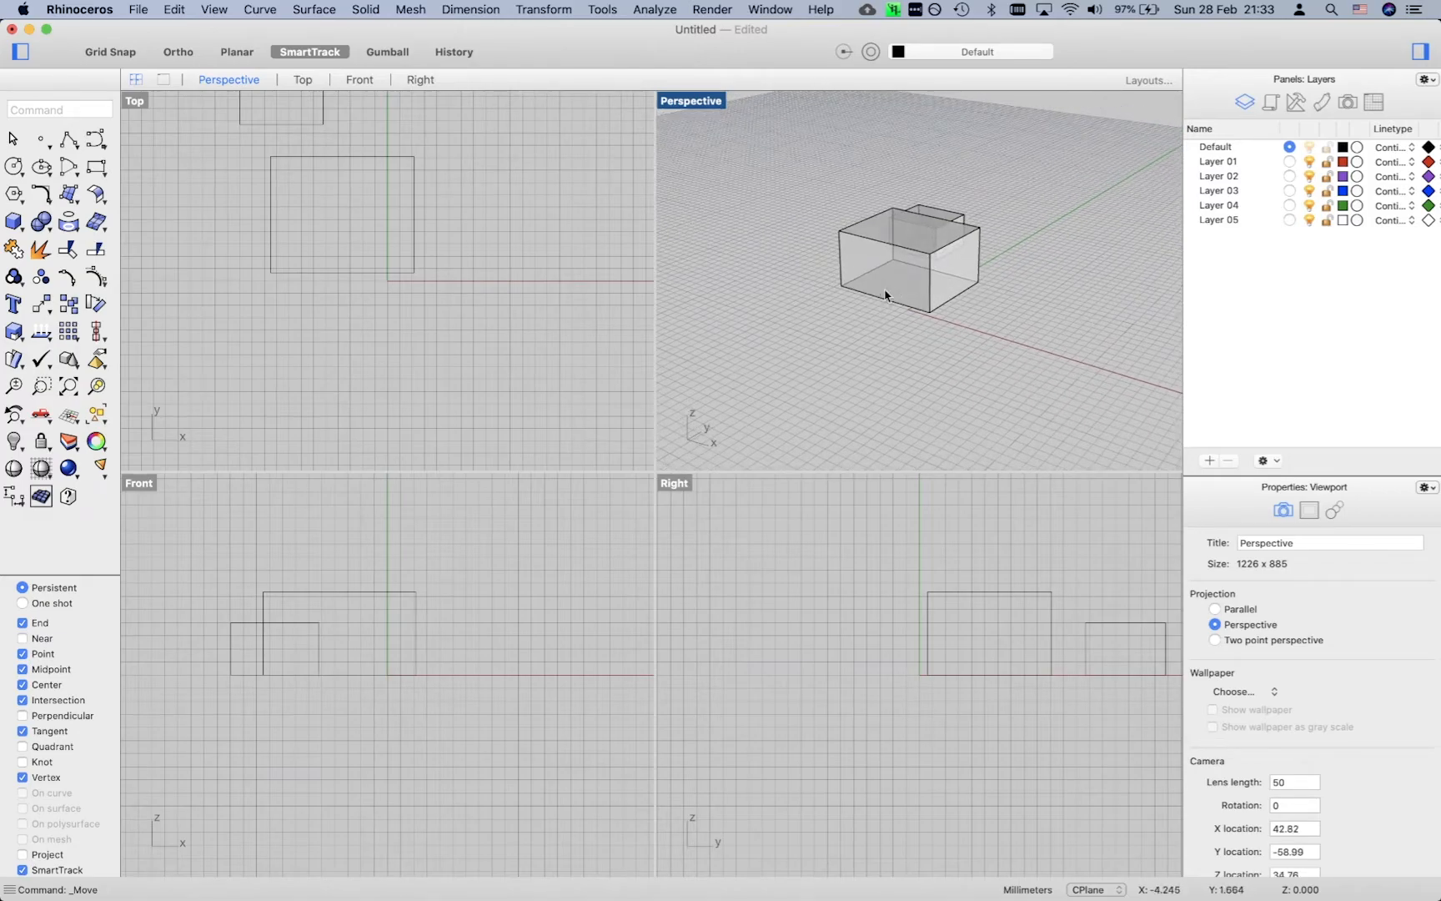
- Show the two boxes in Artistic and then in Arctic display mode in the Perspective viewport
click(683, 102)
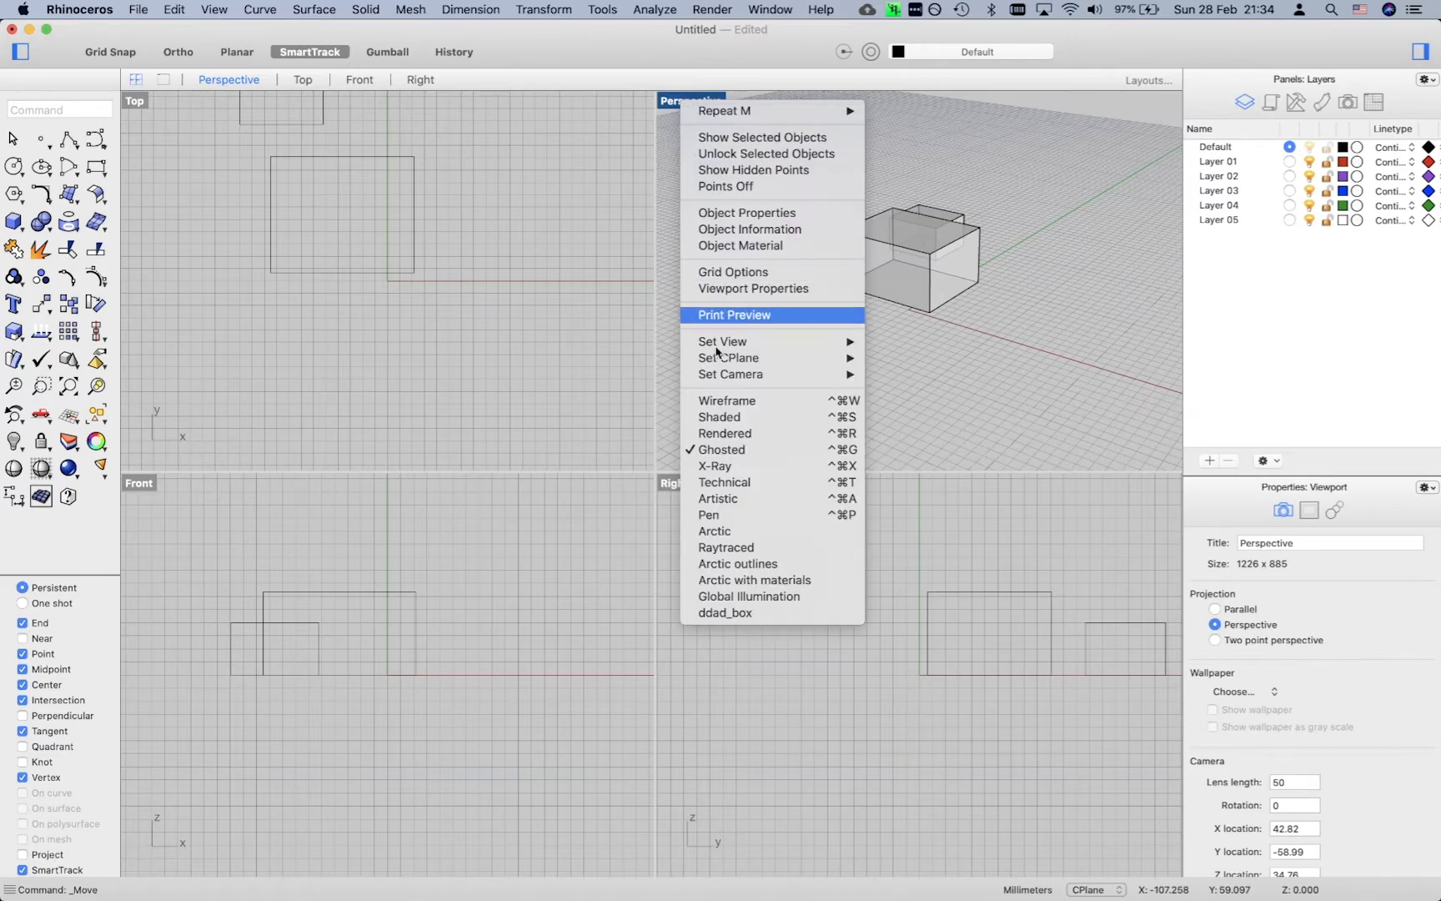
click(753, 499)
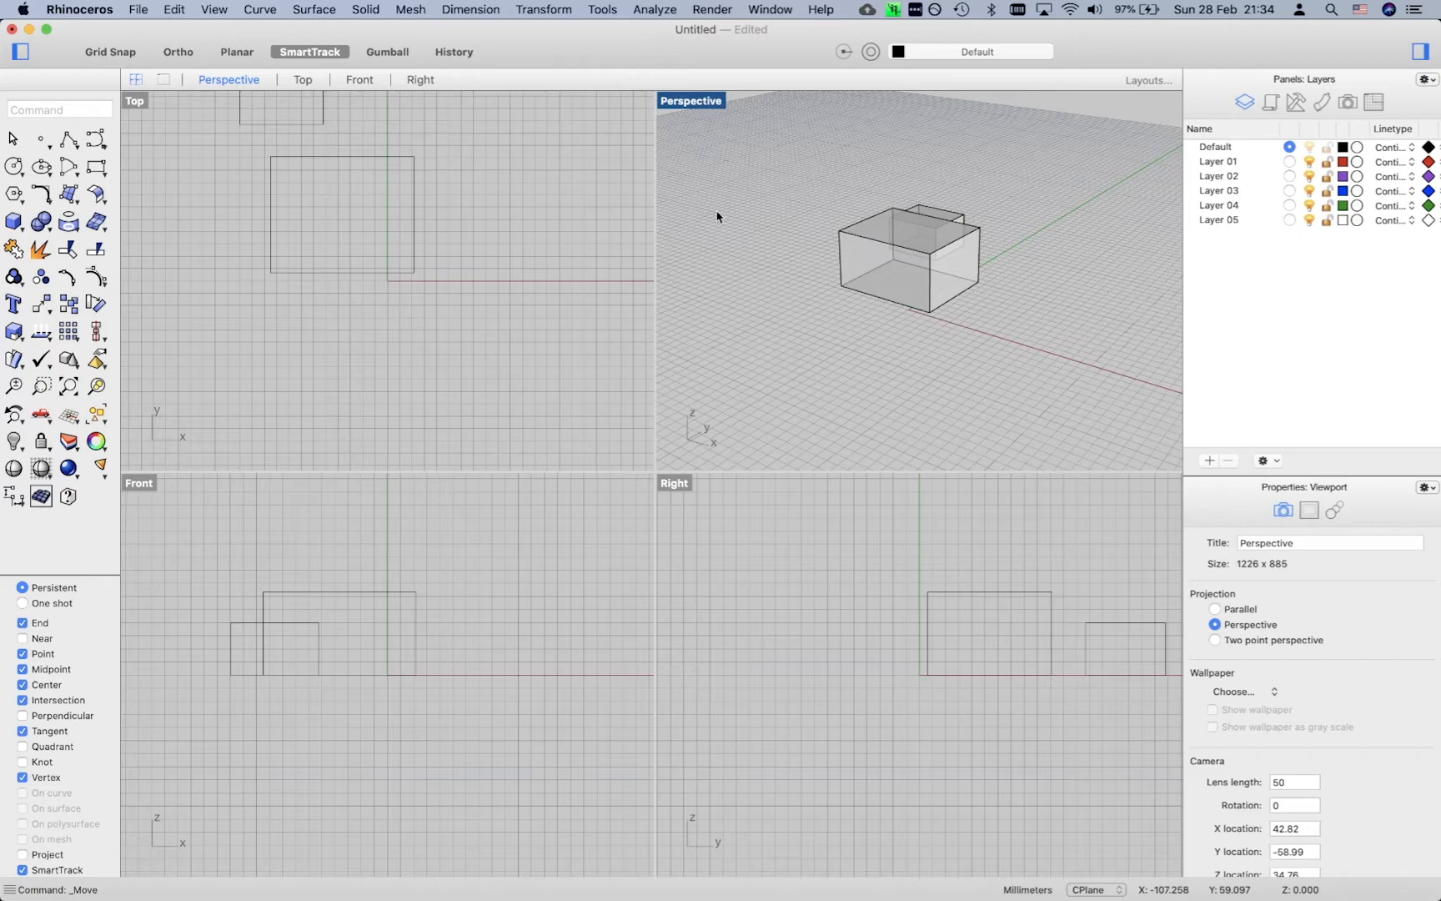
right_drag(801, 277, 784, 266)
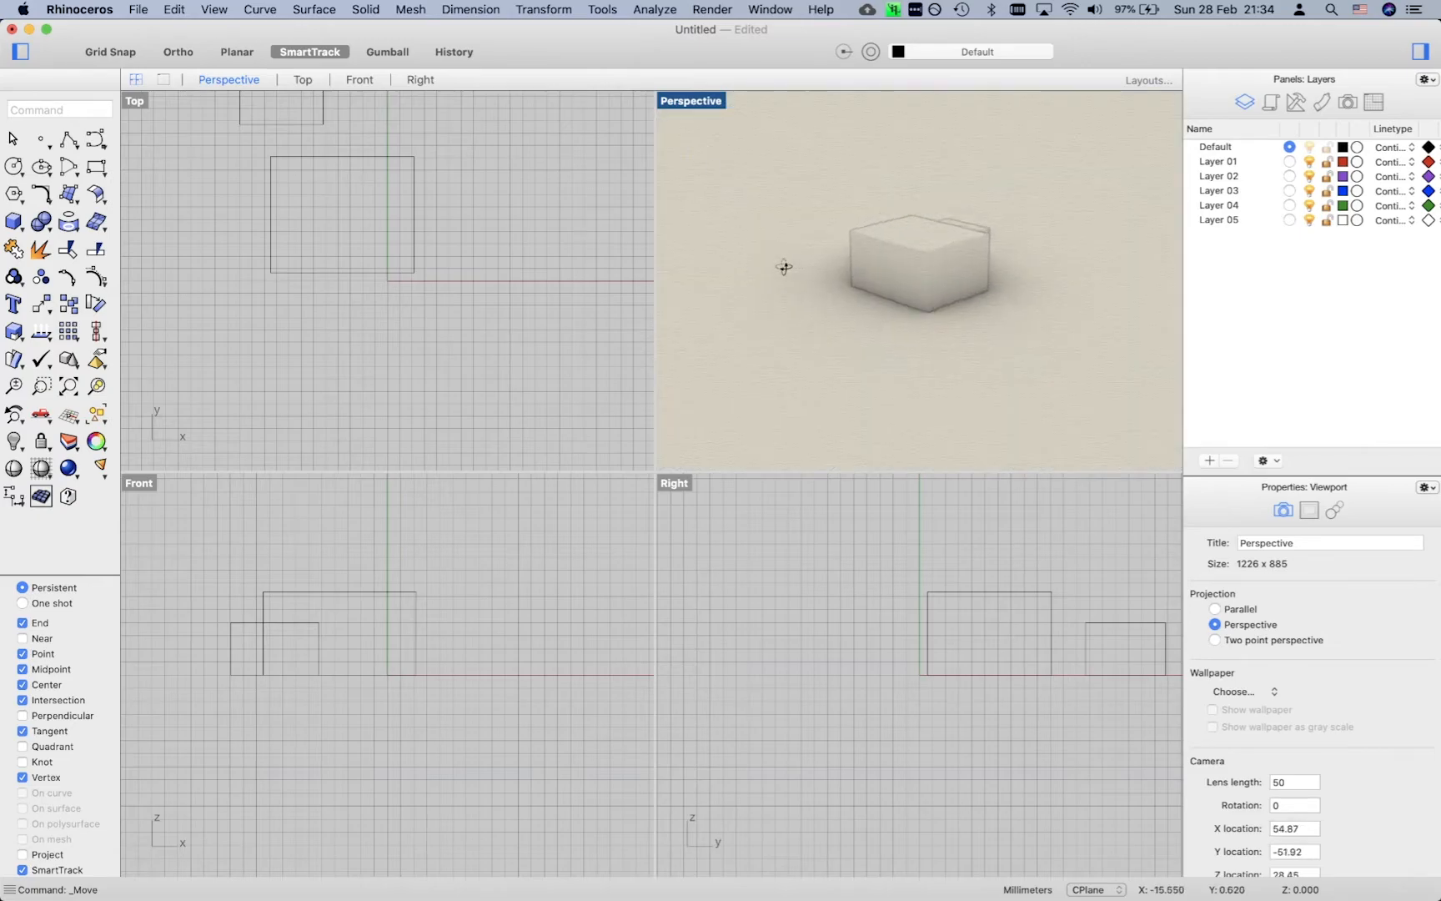
click(701, 101)
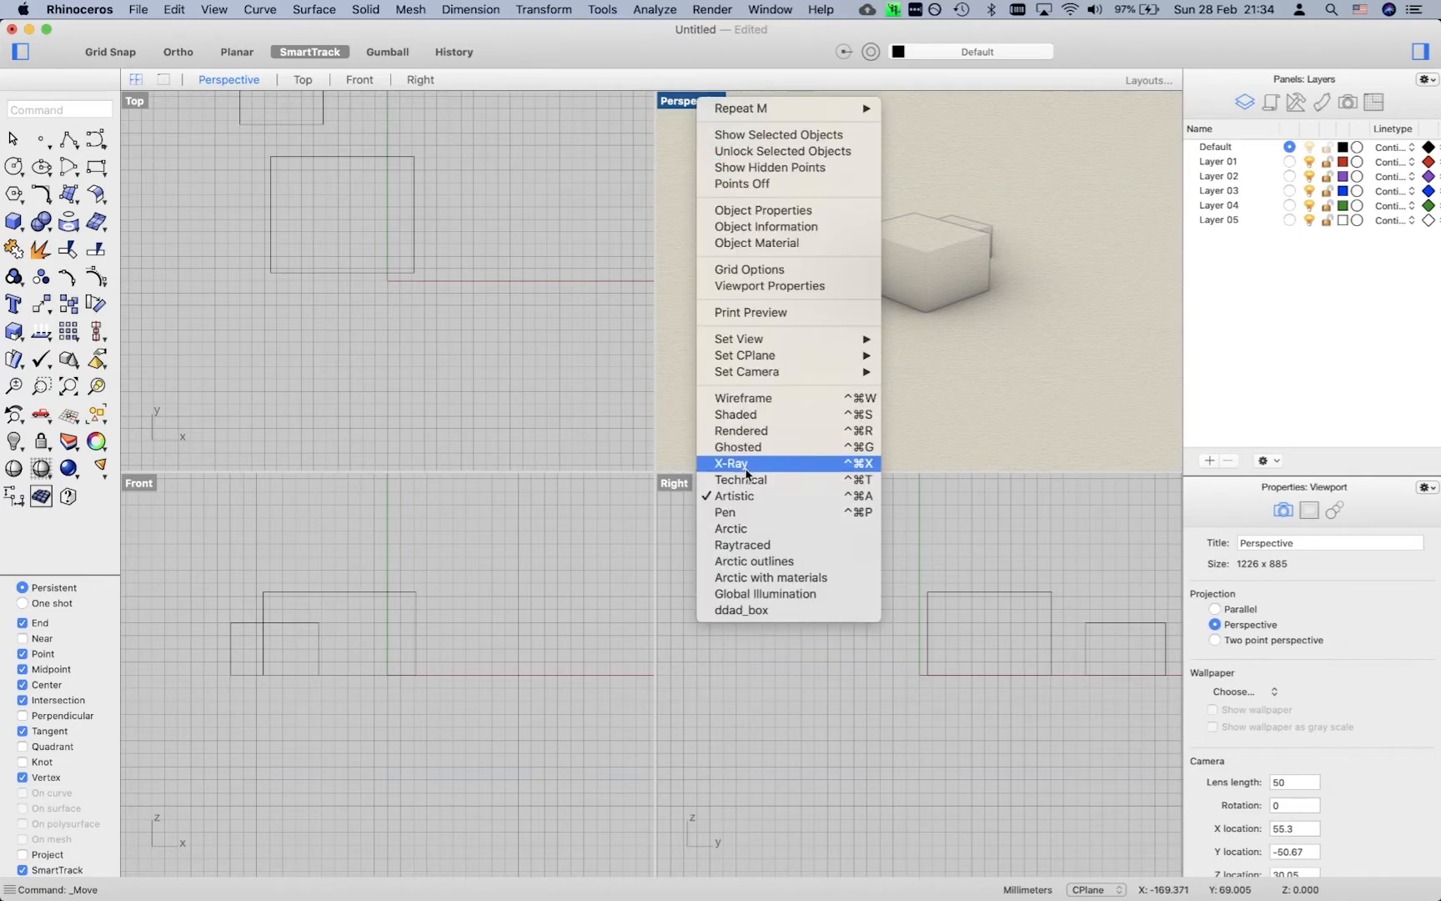
click(768, 529)
right_drag(853, 316, 815, 319)
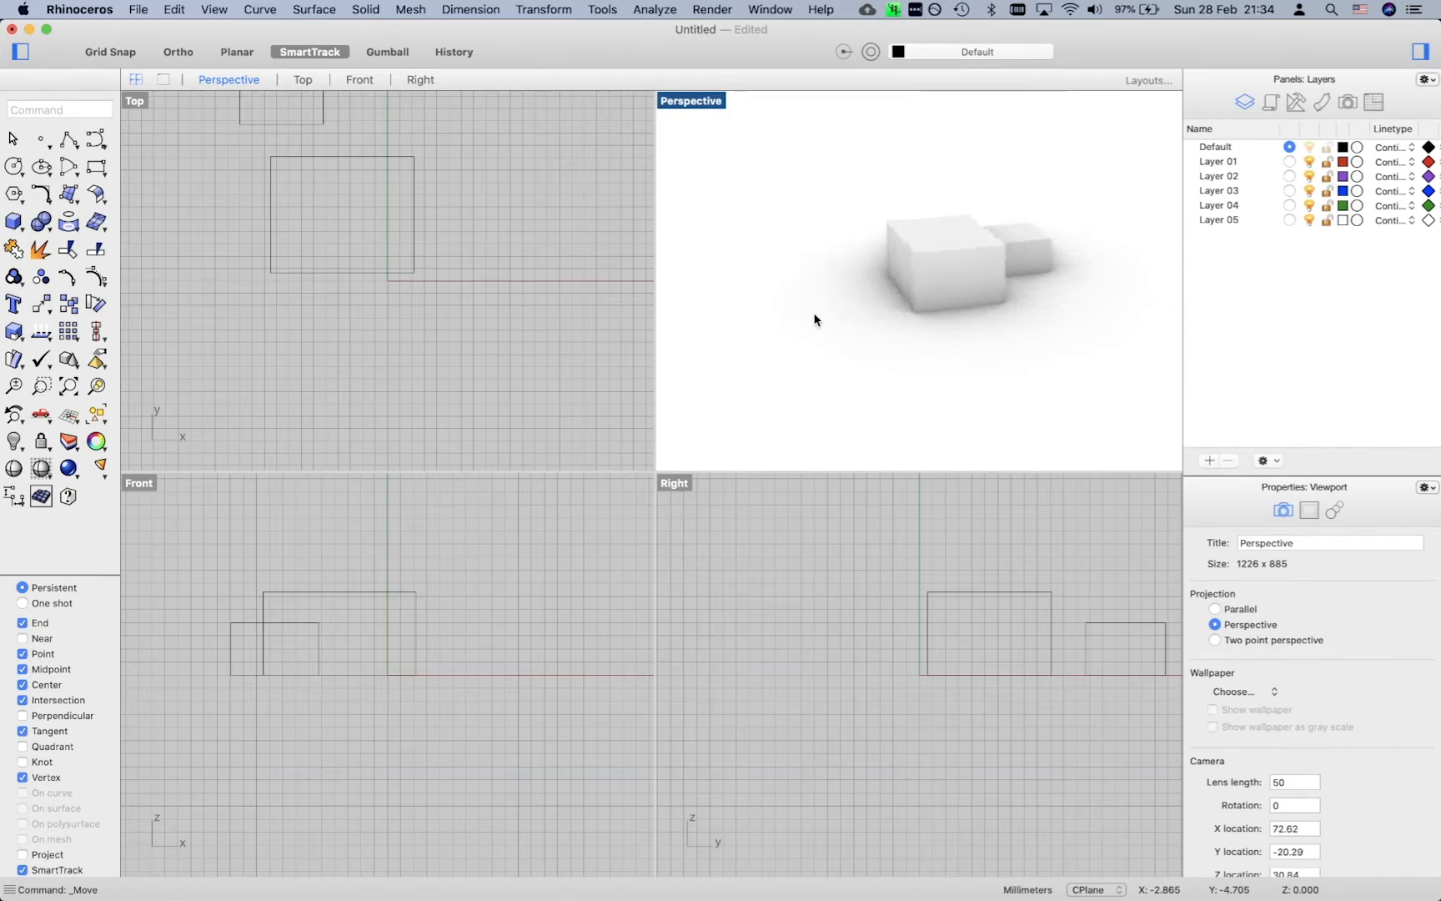
- Set the Perspective viewport to Shaded display mode and maximize it with both boxes in close view
click(690, 101)
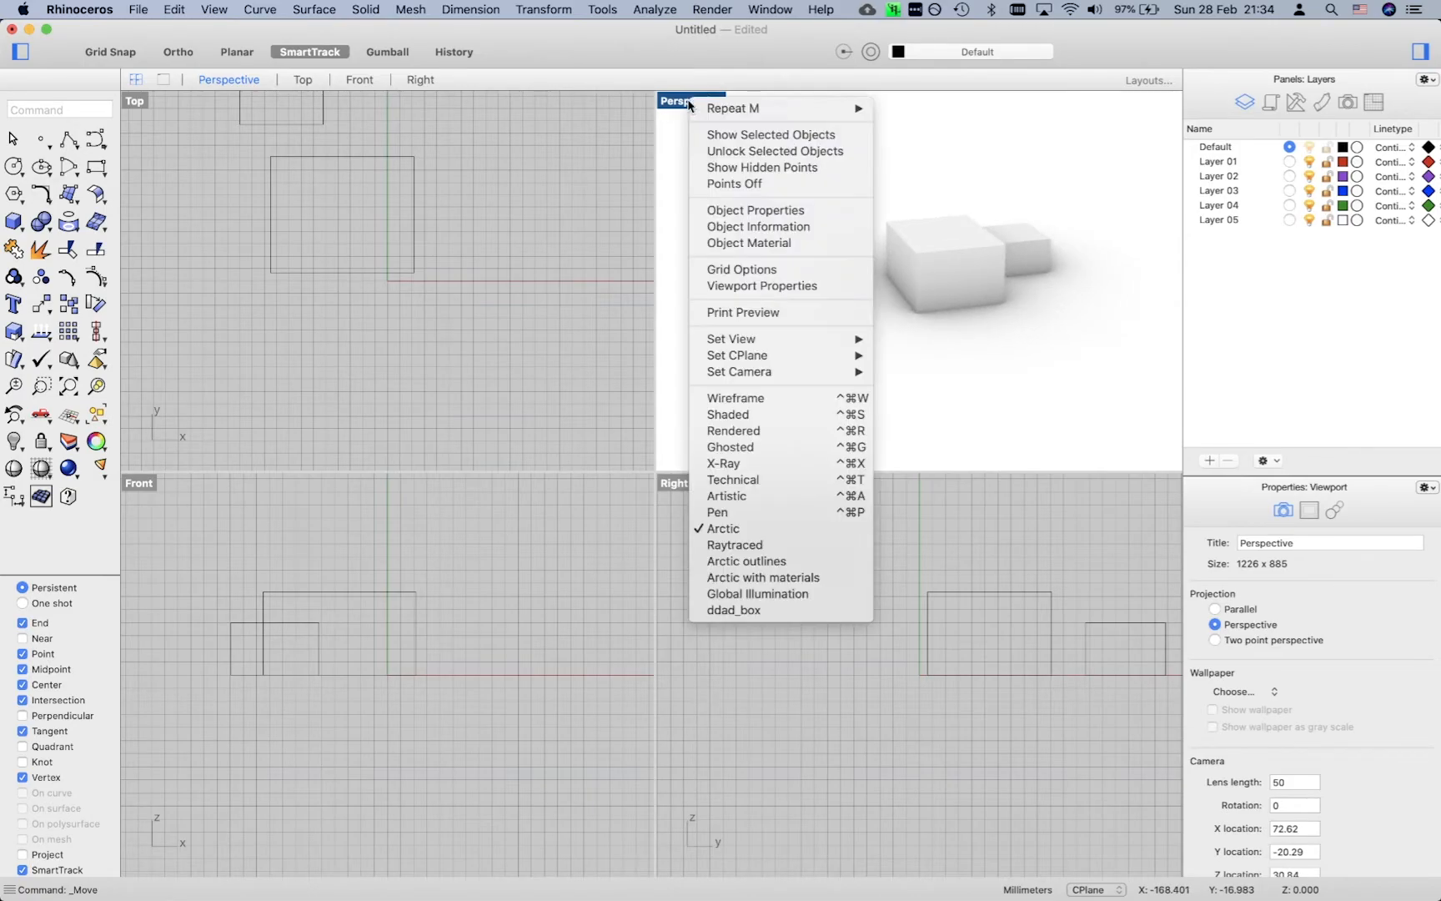
click(742, 415)
mouse_move(833, 299)
right_down()
mouse_move(762, 381)
mouse_move(737, 377)
mouse_move(838, 378)
mouse_move(929, 258)
mouse_move(889, 354)
right_up()
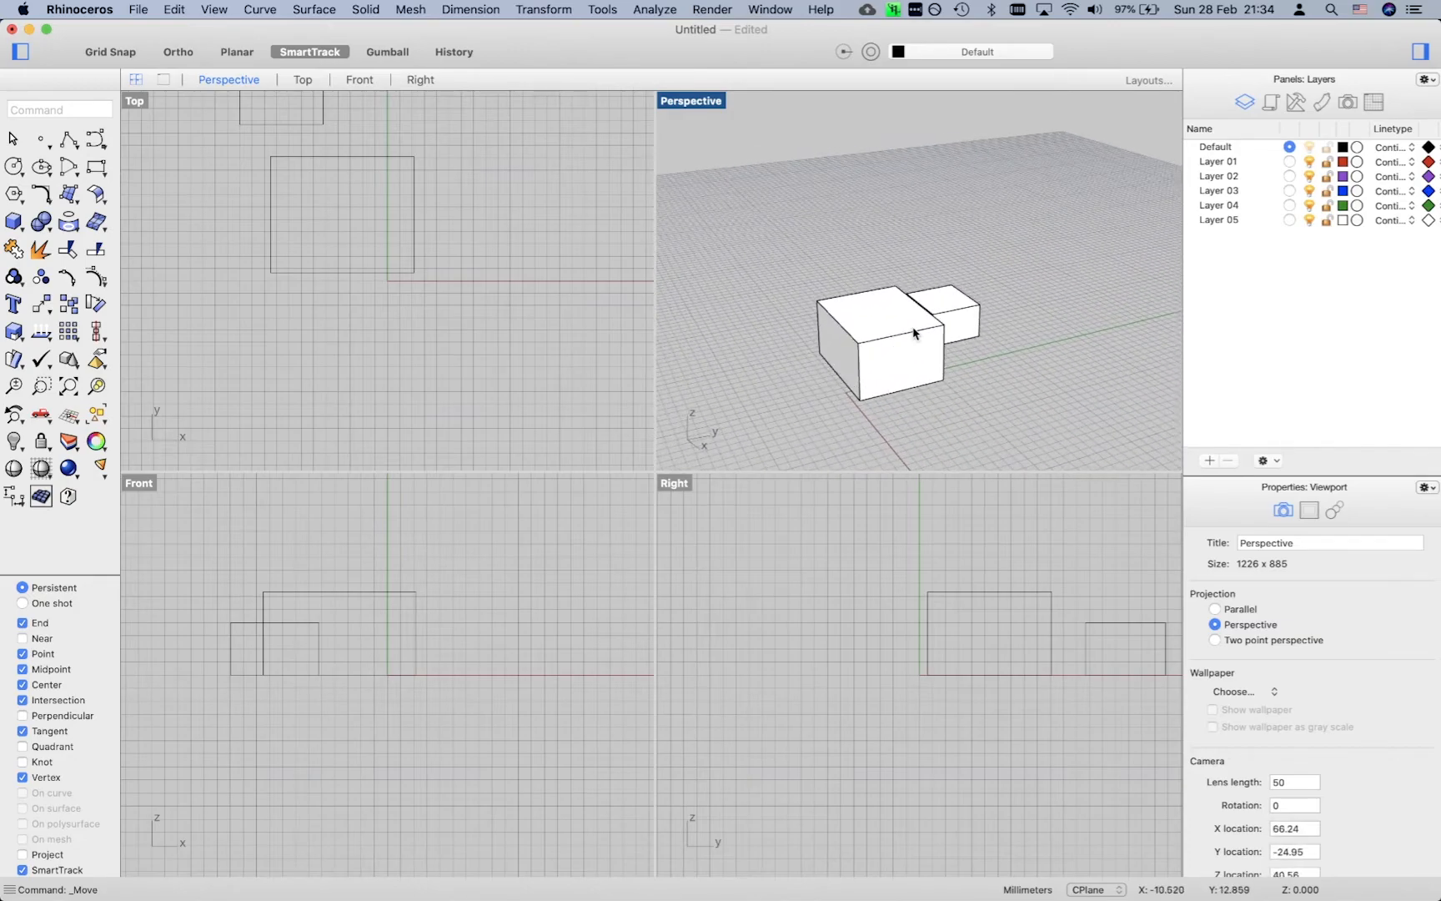
scroll(870, 342, up, 3)
double_click(690, 100)
shift+right_drag(583, 391, 620, 334)
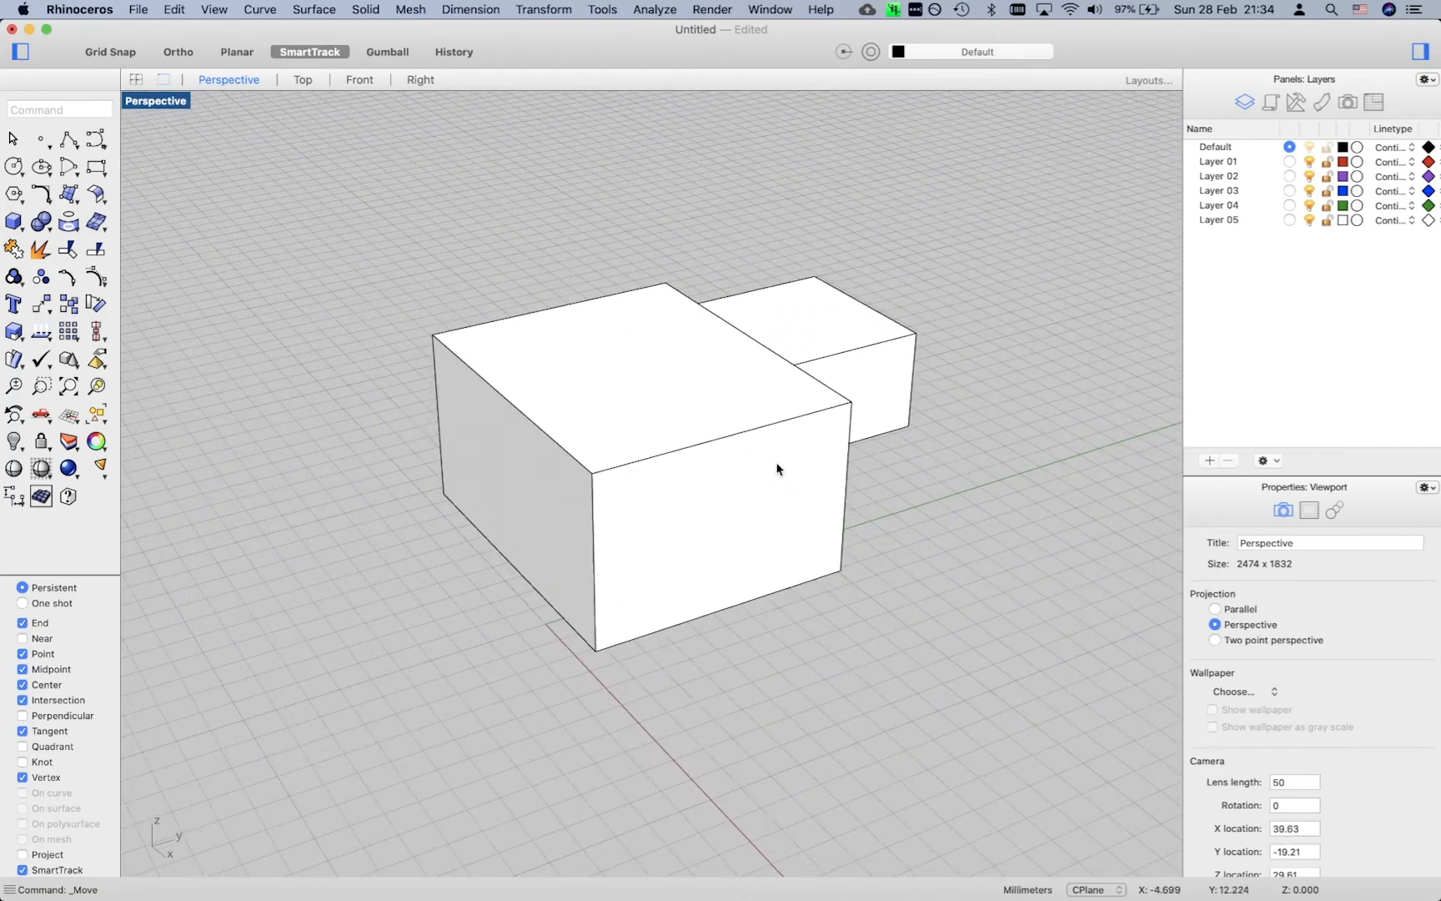
- Open the Display Modes preferences and examine the Shaded mode's viewport, shading, visibility and surface edge settings
click(79, 9)
click(74, 71)
drag(475, 331, 285, 472)
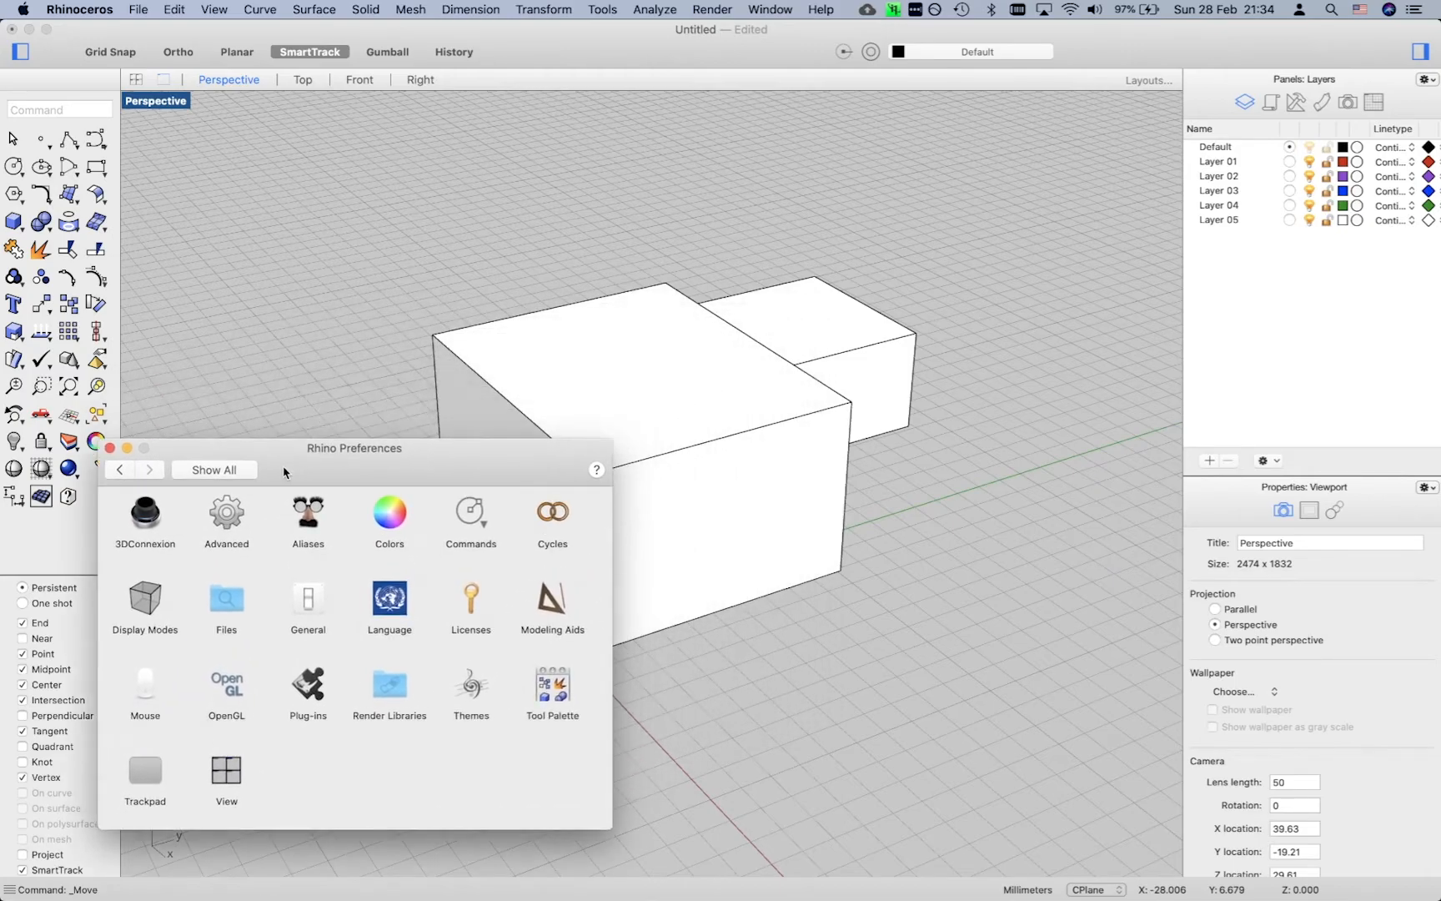
click(146, 597)
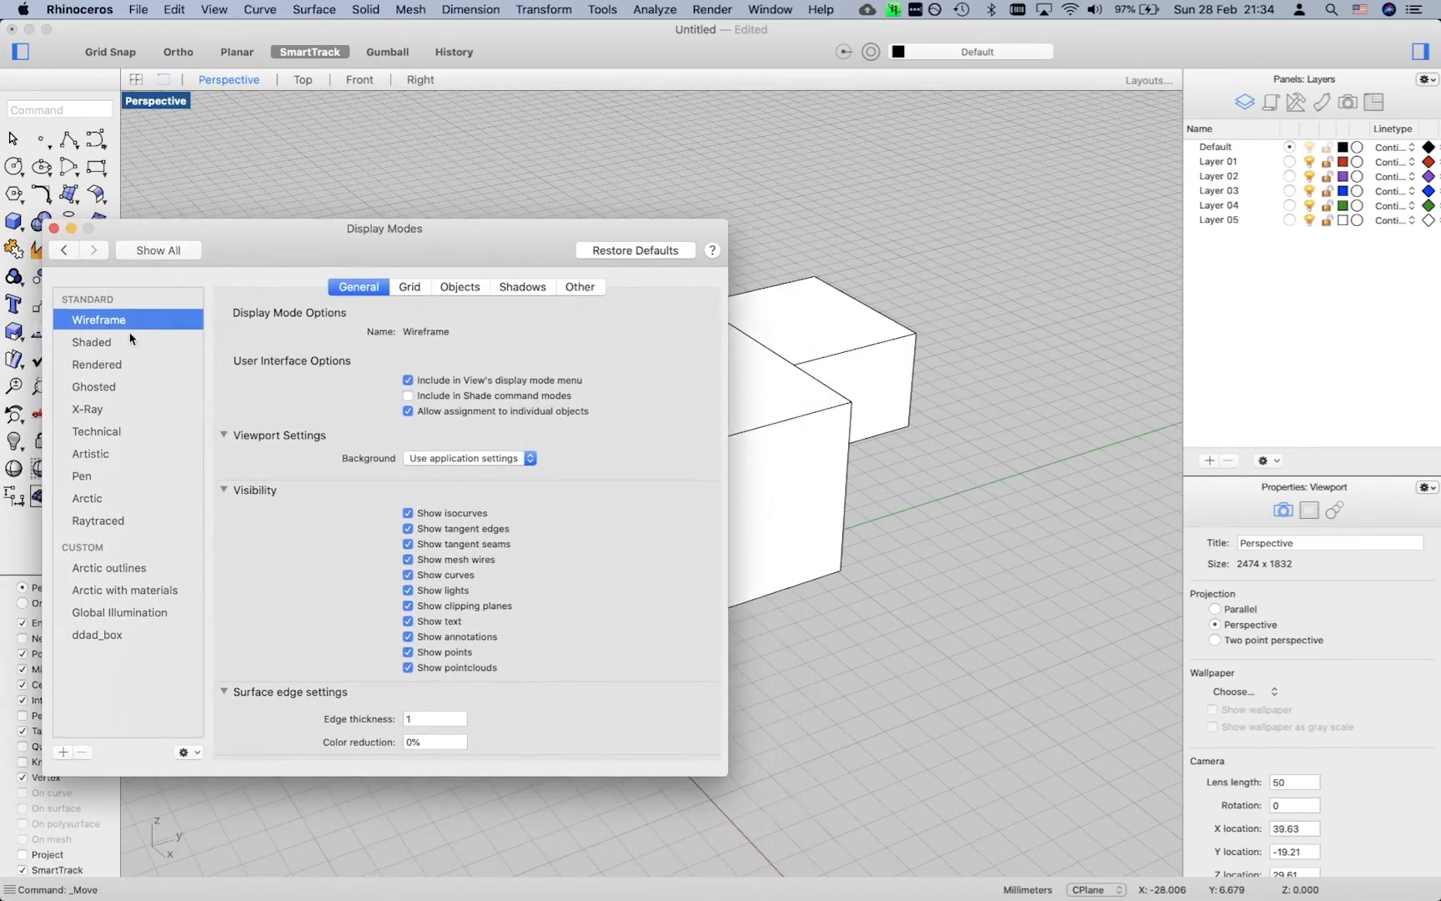
click(105, 345)
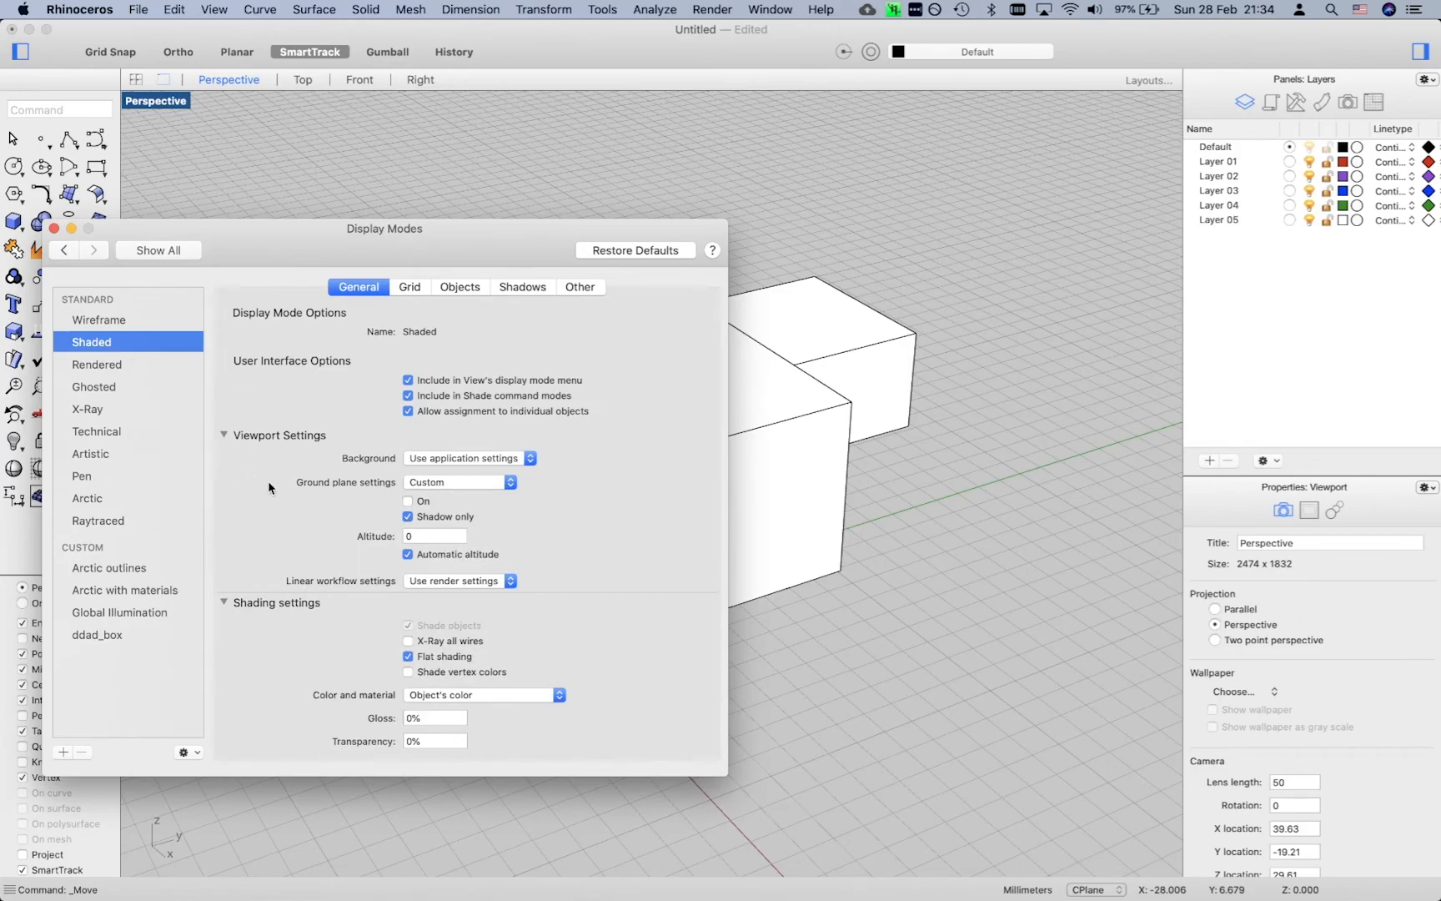
scroll(268, 481, down, 1)
scroll(281, 478, down, 10)
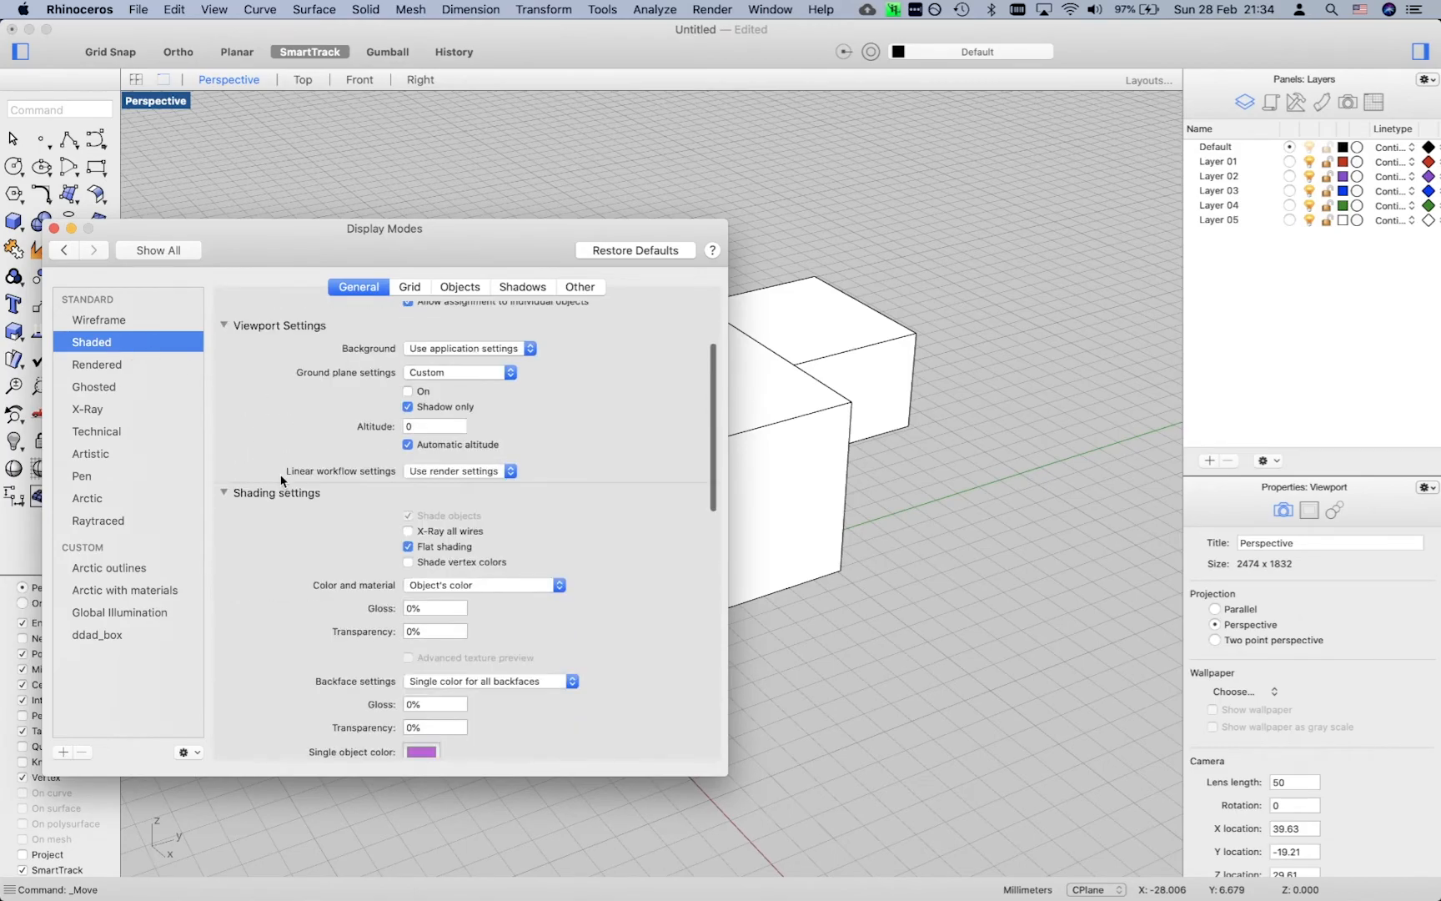
scroll(286, 475, up, 1)
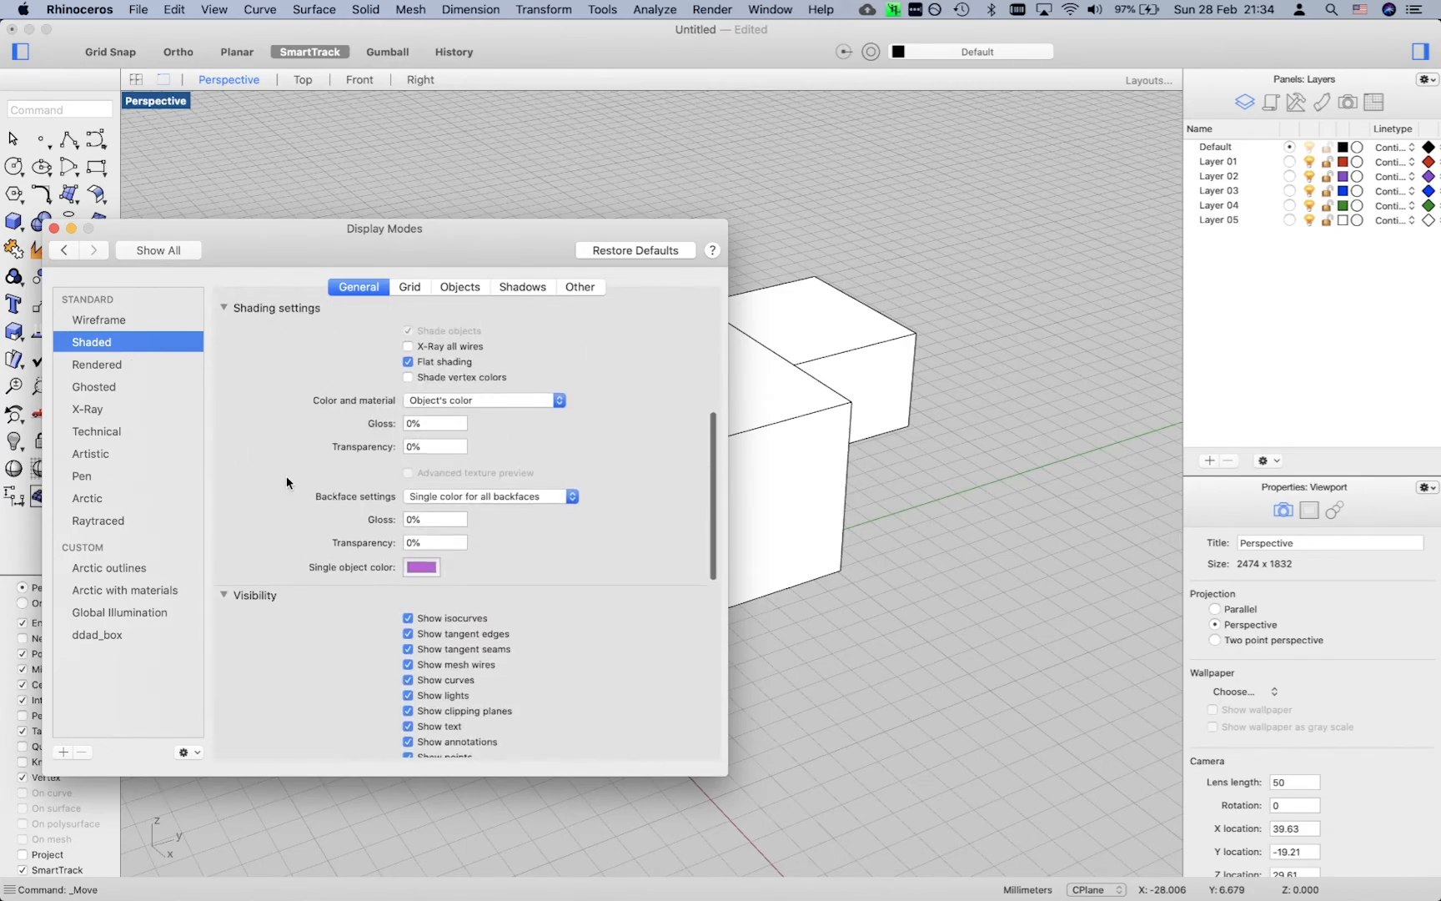
scroll(286, 478, down, 10)
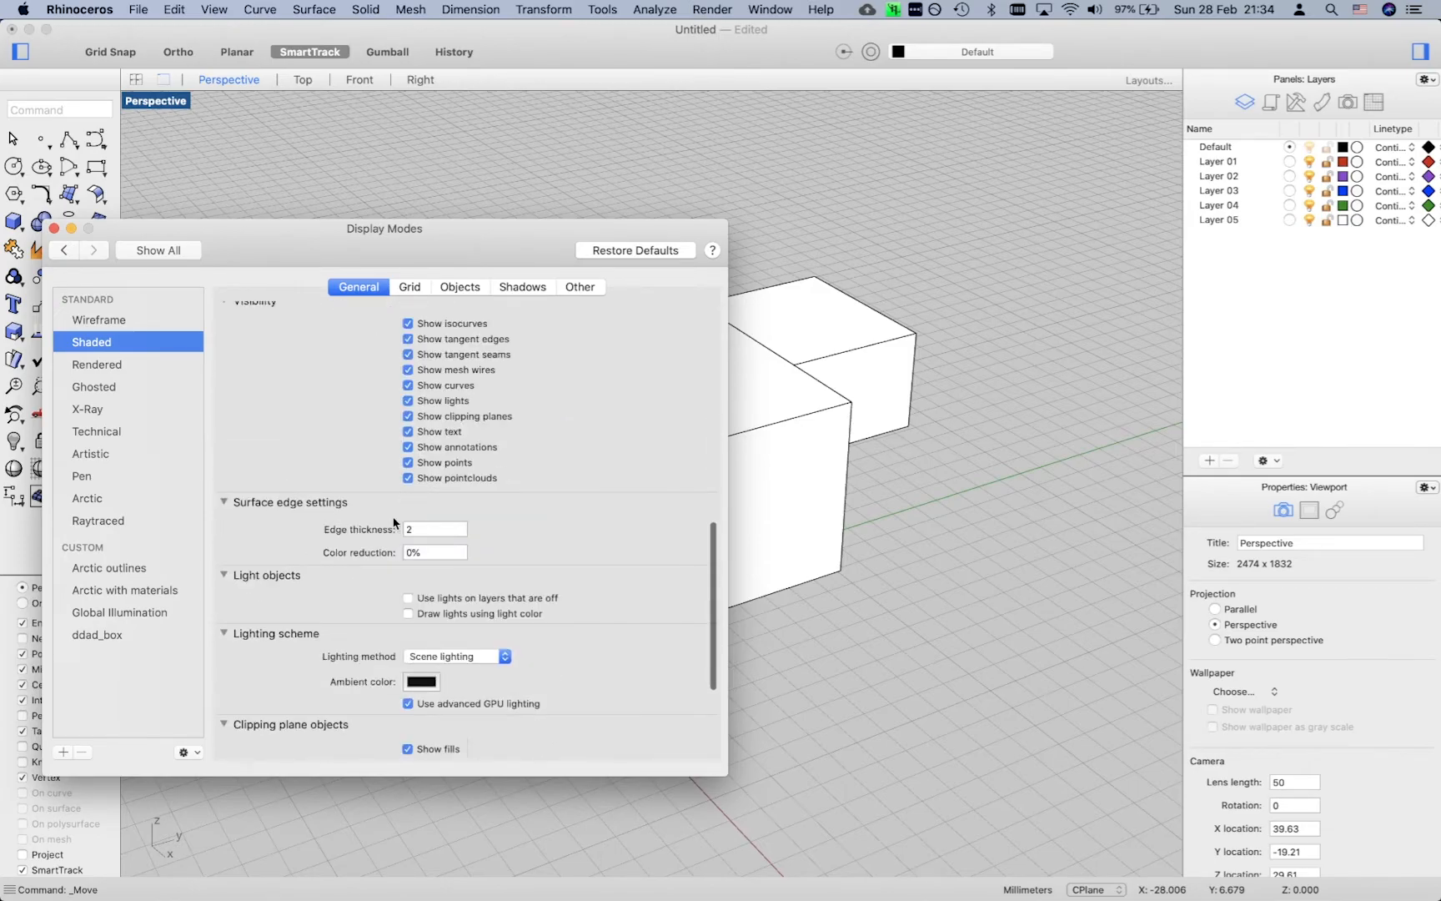
- Set the Shaded mode's surface edge thickness to 10 and check the effect on the boxes
click(446, 528)
text(10)
key(Return)
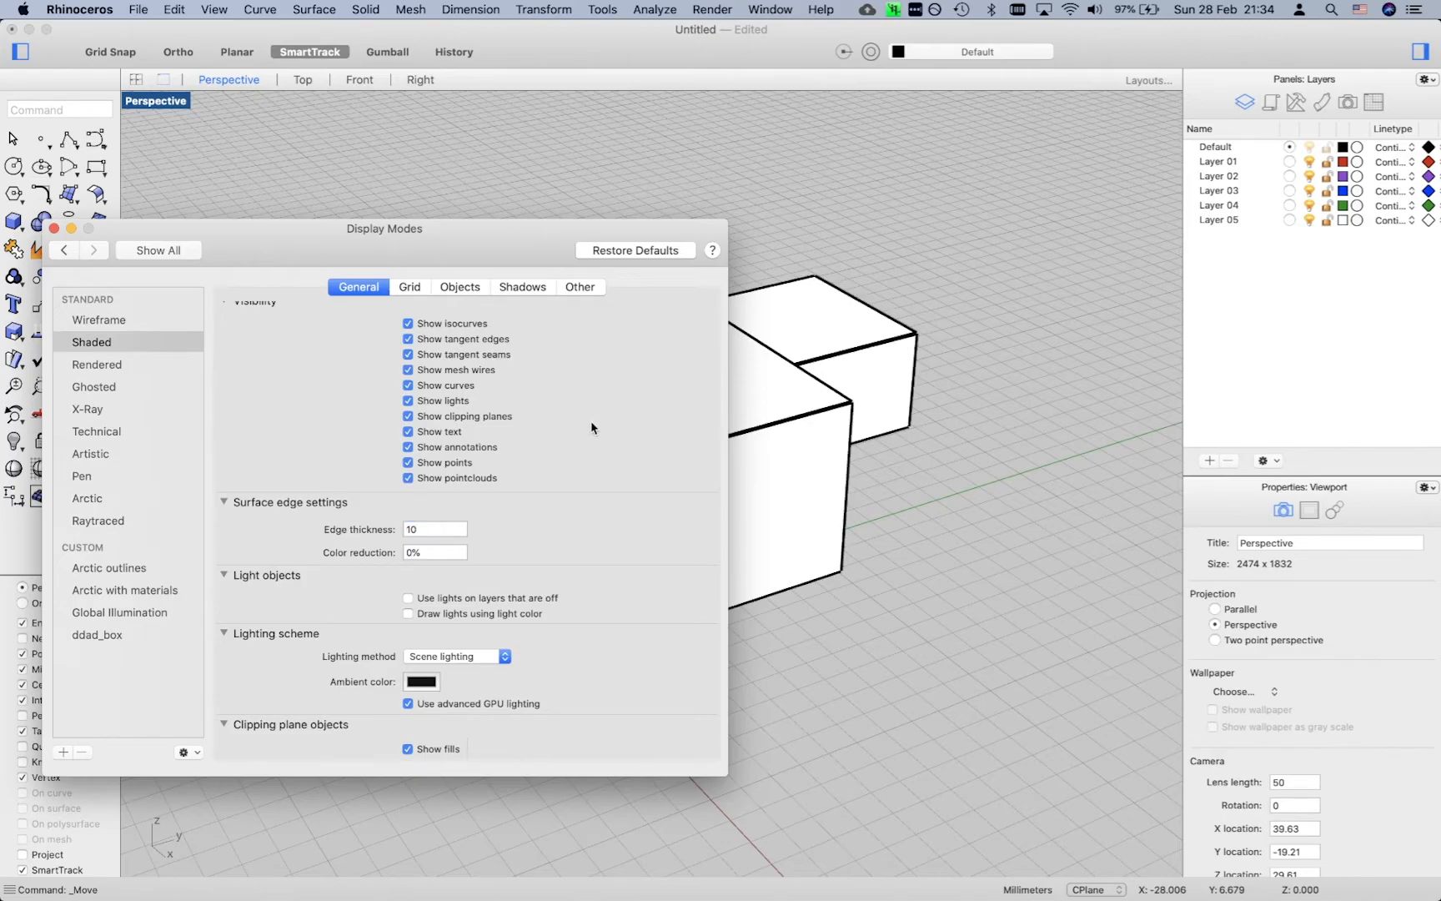
drag(634, 235, 478, 234)
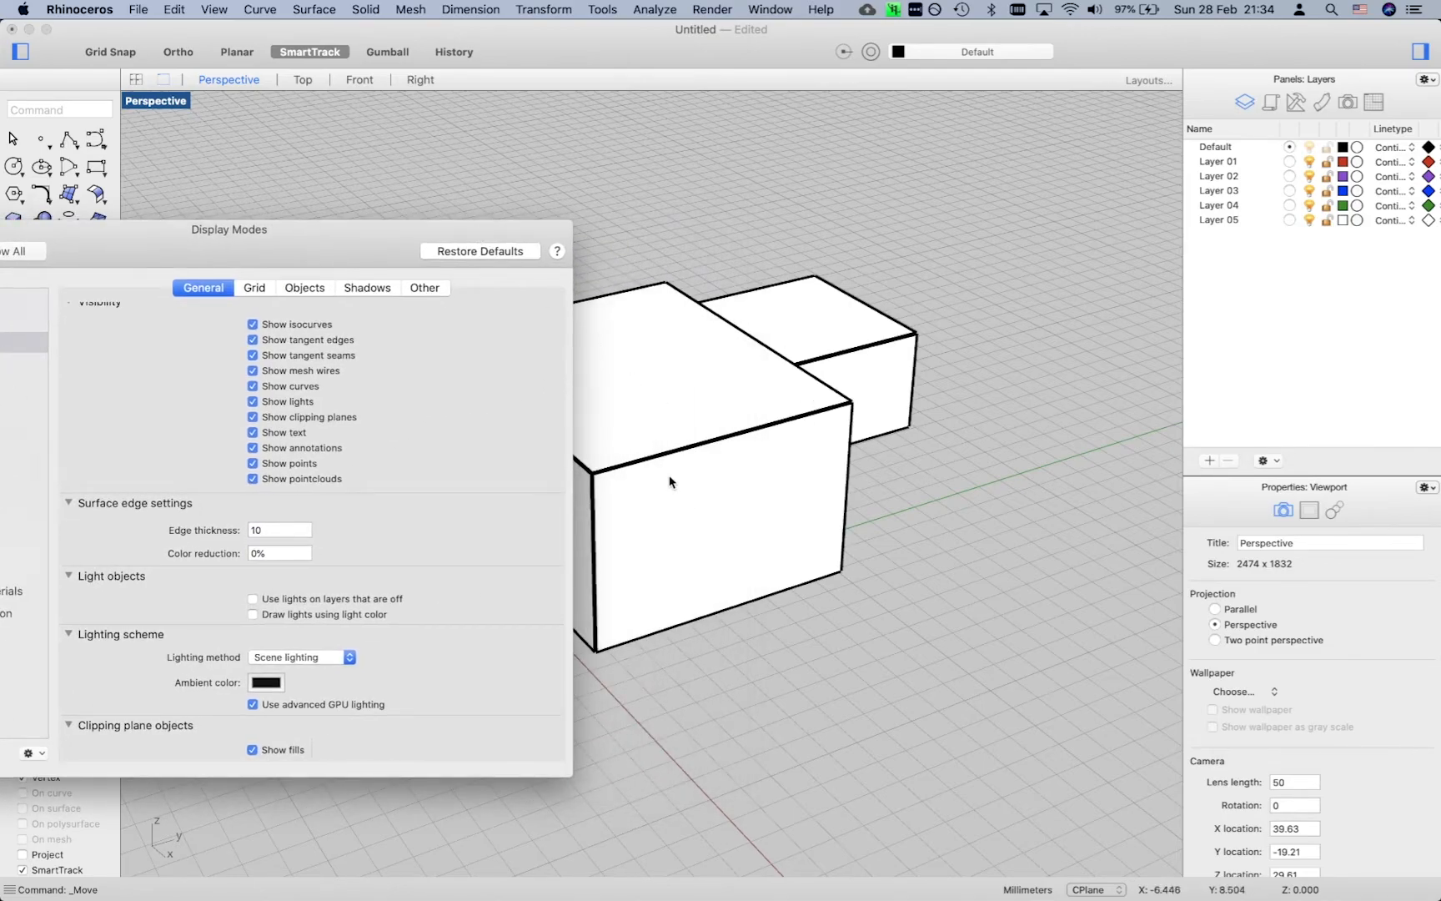
drag(391, 244, 564, 240)
- Set the Shaded mode's surface edge thickness back to 2 and look over its lighting and clipping plane settings
drag(438, 526, 395, 522)
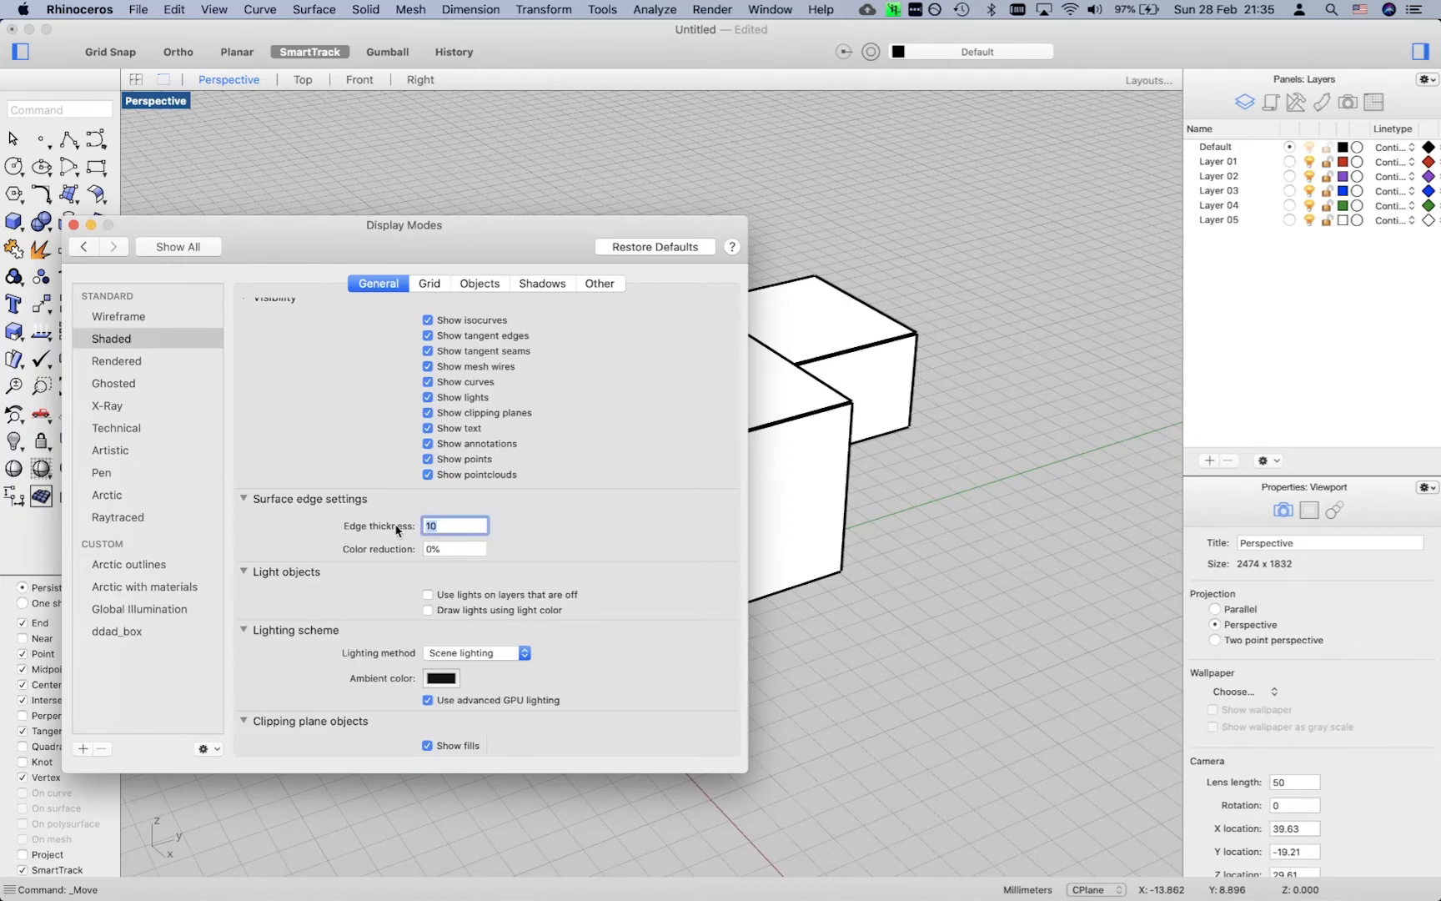
text(2)
key(Tab)
scroll(309, 601, down, 5)
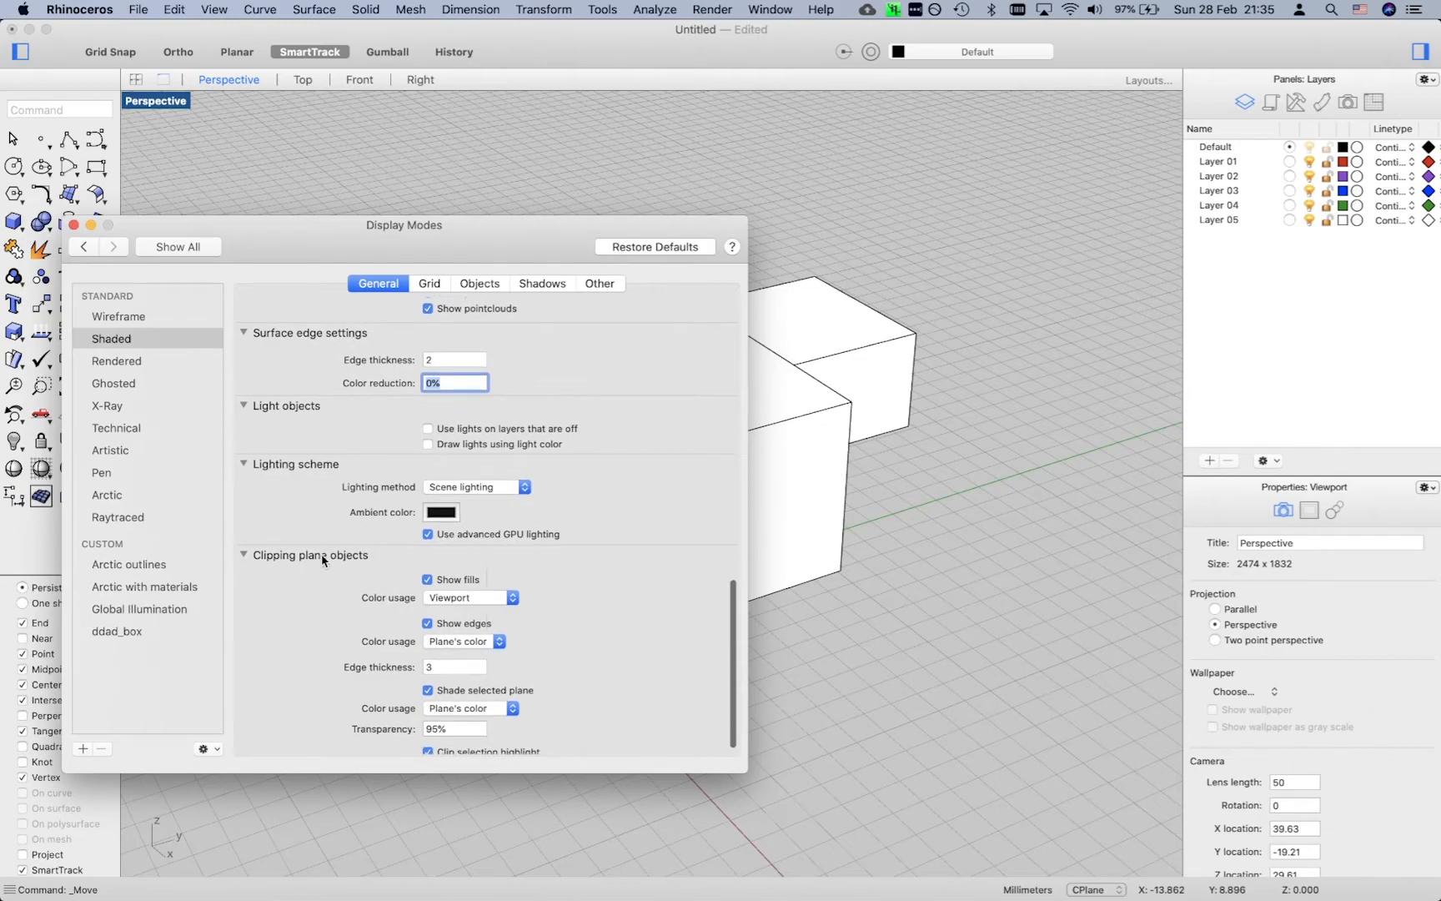
scroll(298, 508, up, 6)
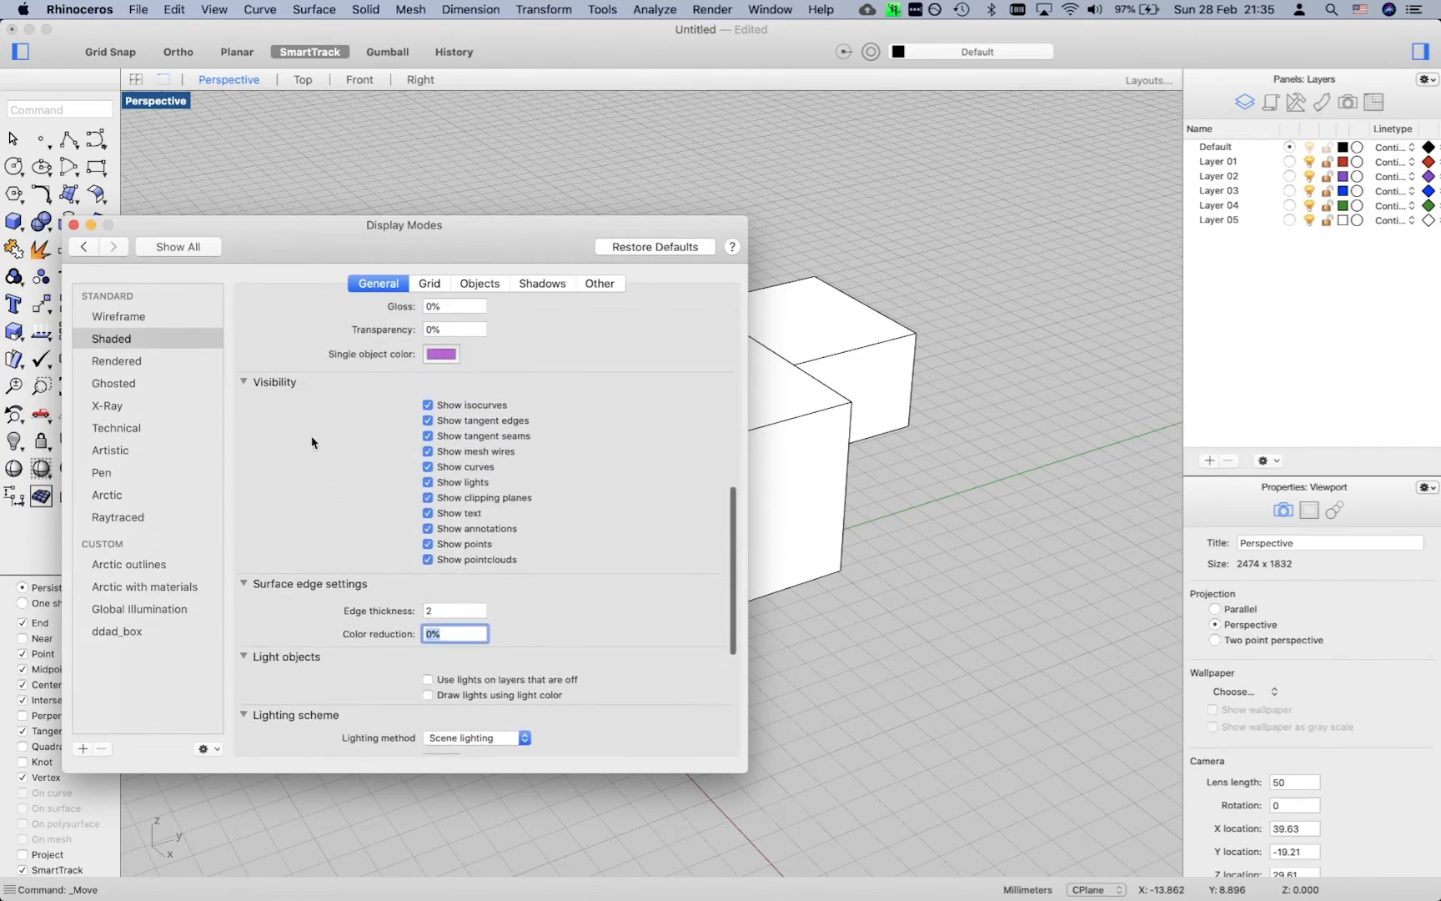
drag(320, 240, 277, 241)
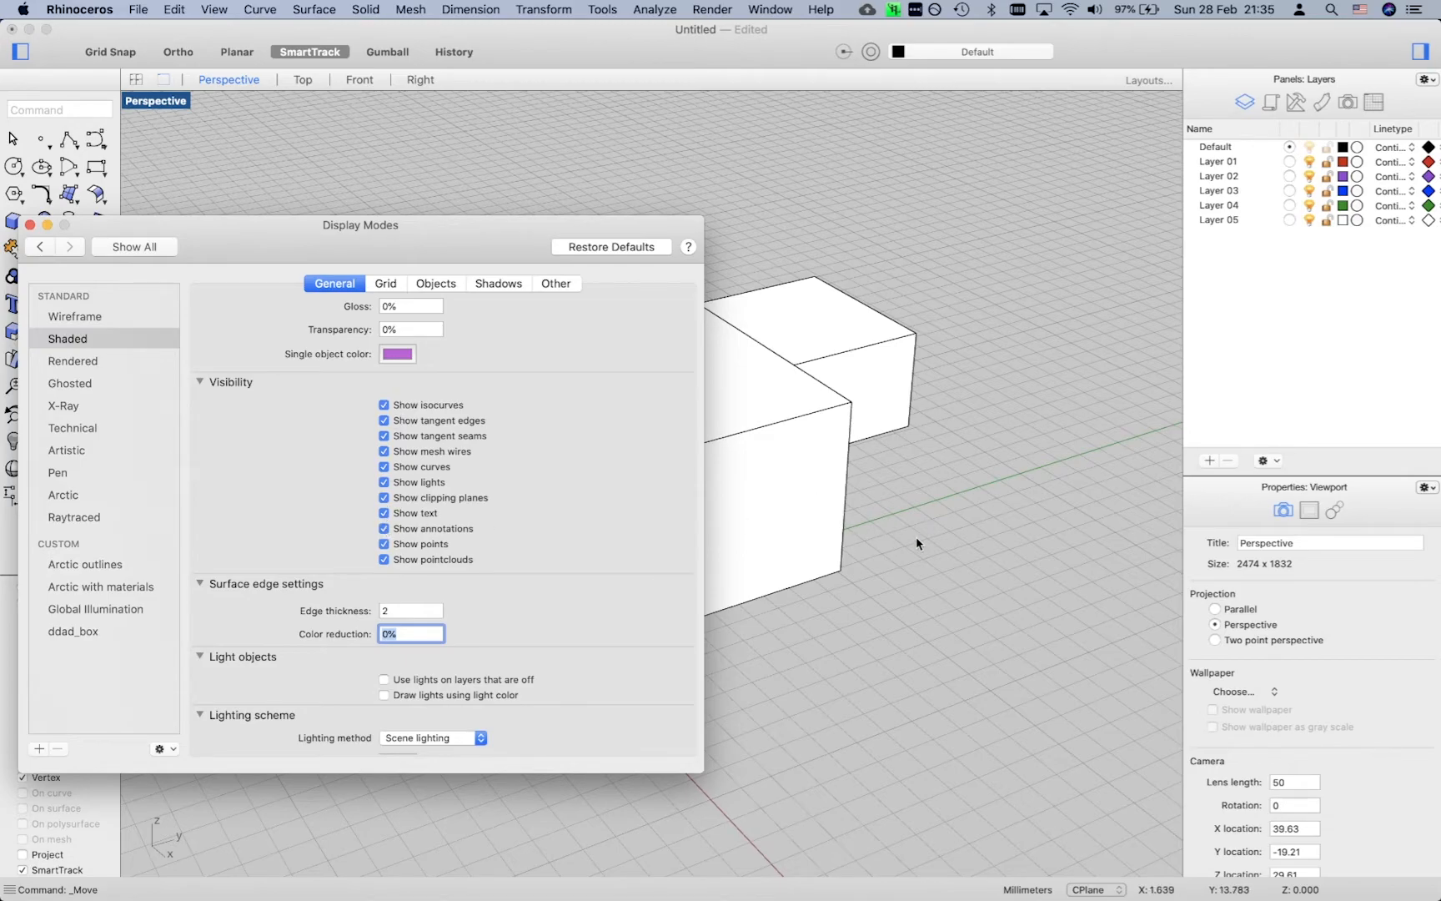
- Set the Shaded mode's backface settings to Use front face settings
scroll(332, 489, up, 5)
scroll(325, 490, up, 3)
mouse_move(272, 252)
mouse_down()
mouse_move(267, 305)
mouse_move(262, 258)
mouse_up()
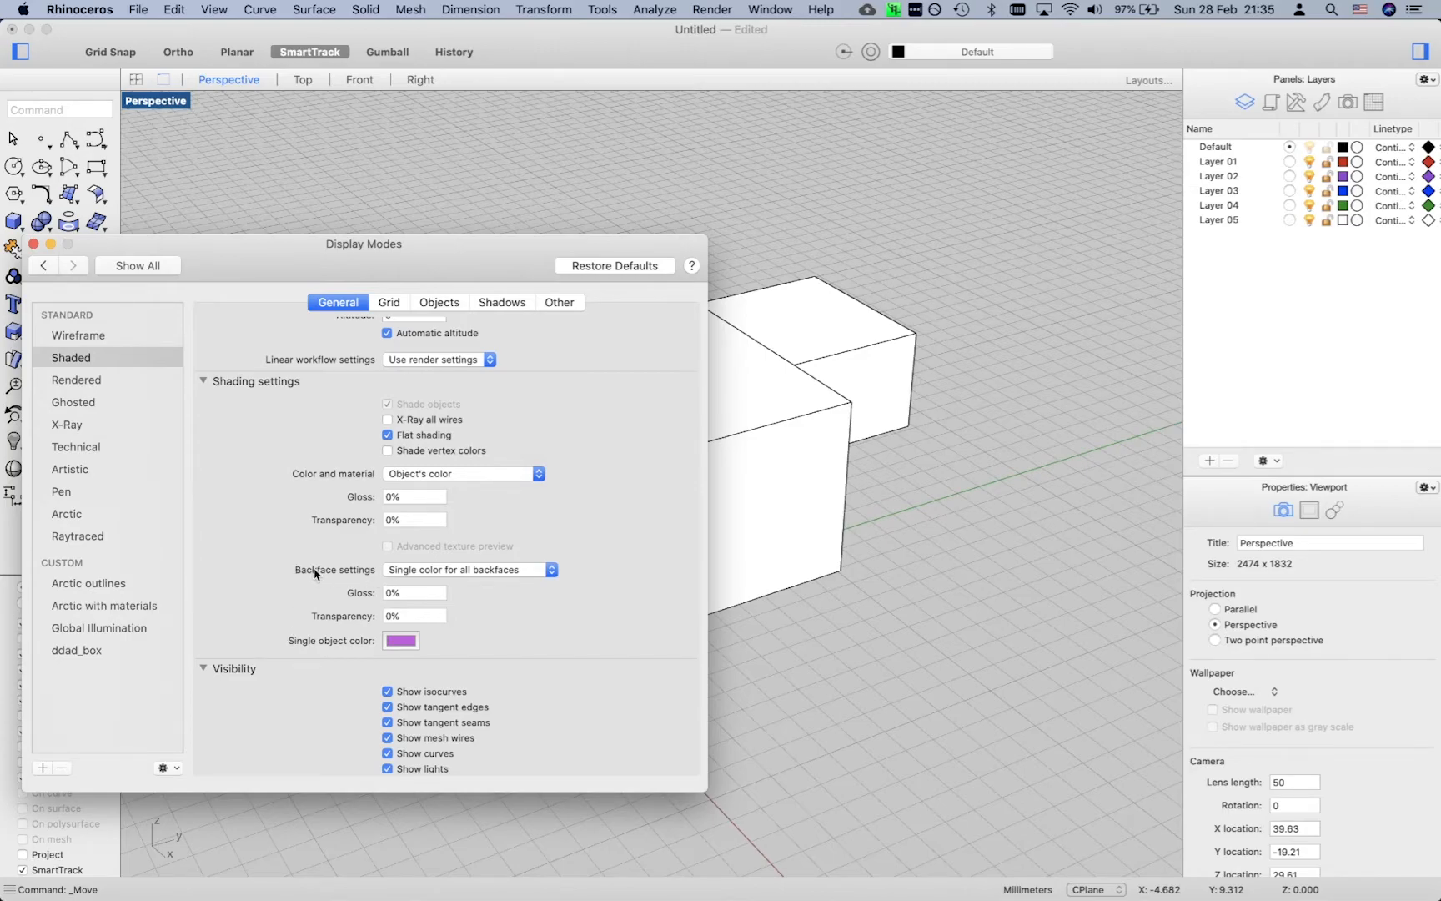
click(442, 571)
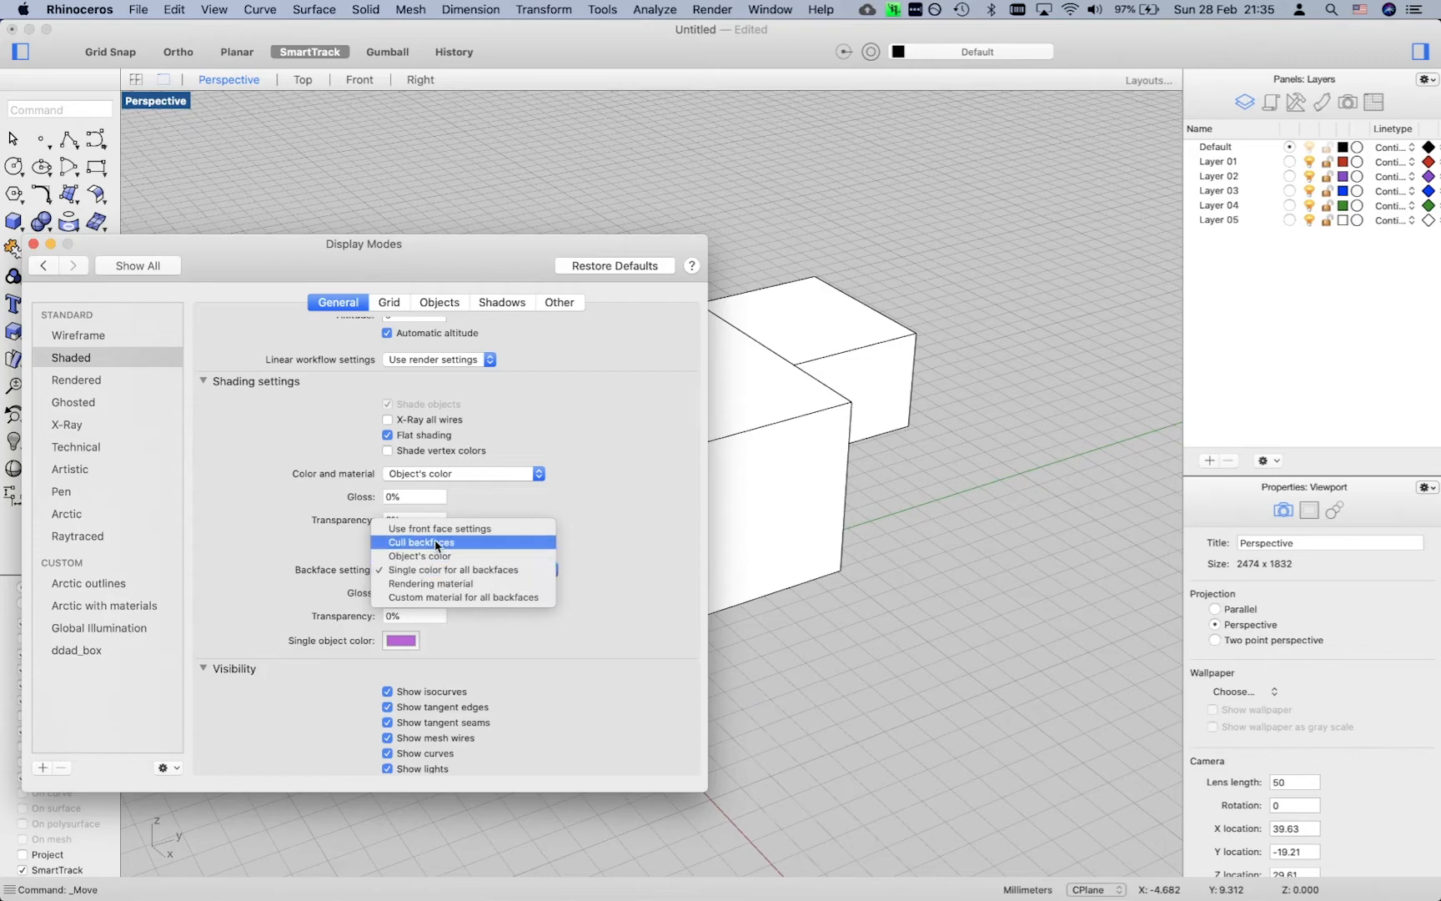
click(433, 532)
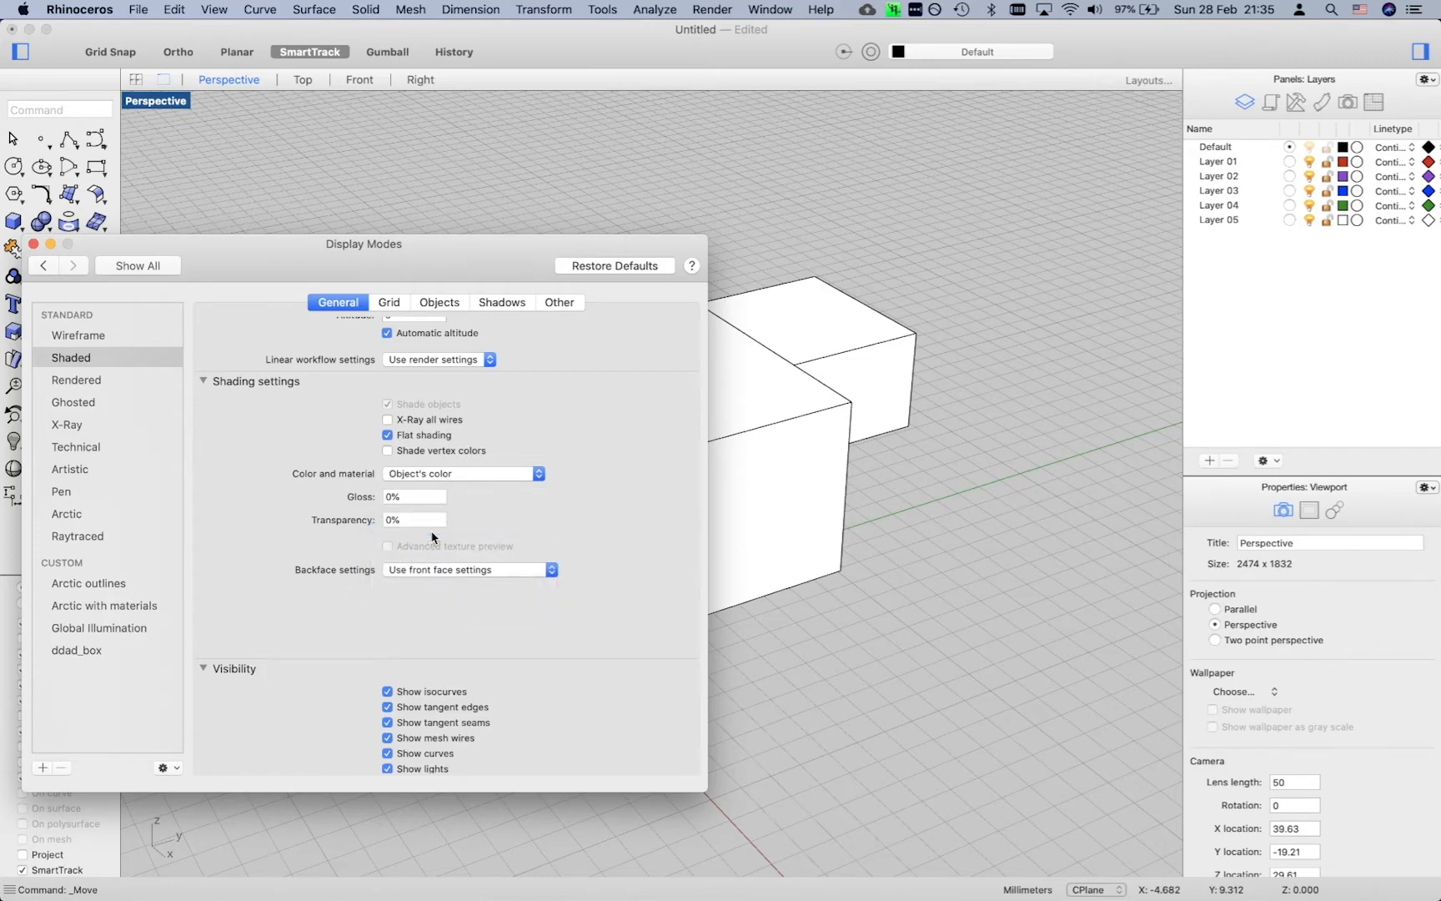
- Explode the larger box into separate surfaces, delete its top face and view the inside of the open box
drag(202, 247, 256, 686)
click(335, 483)
shift+right_drag(588, 402, 483, 361)
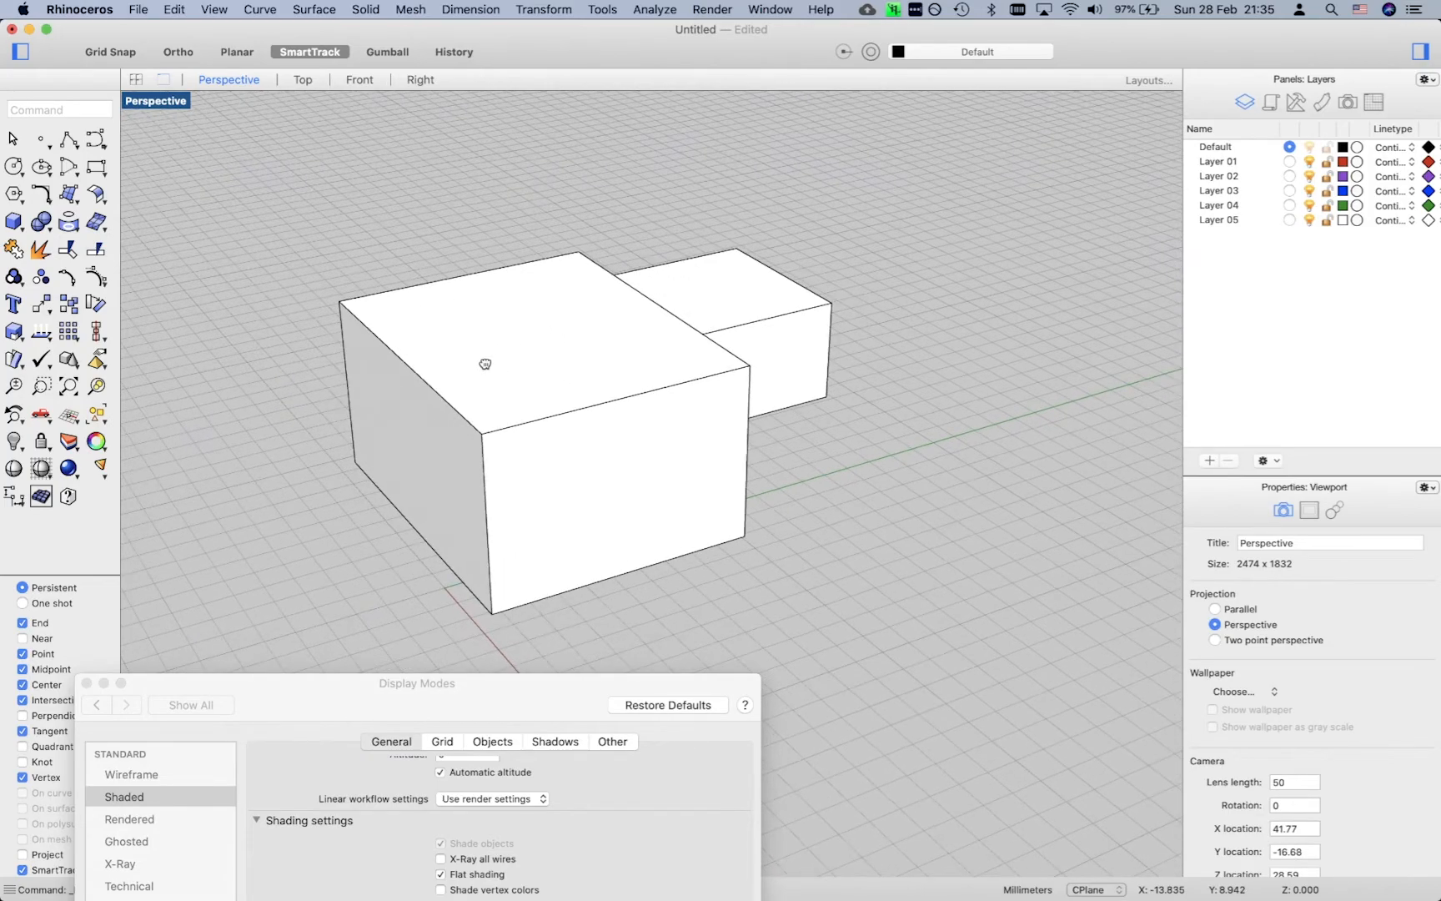
drag(896, 534, 611, 379)
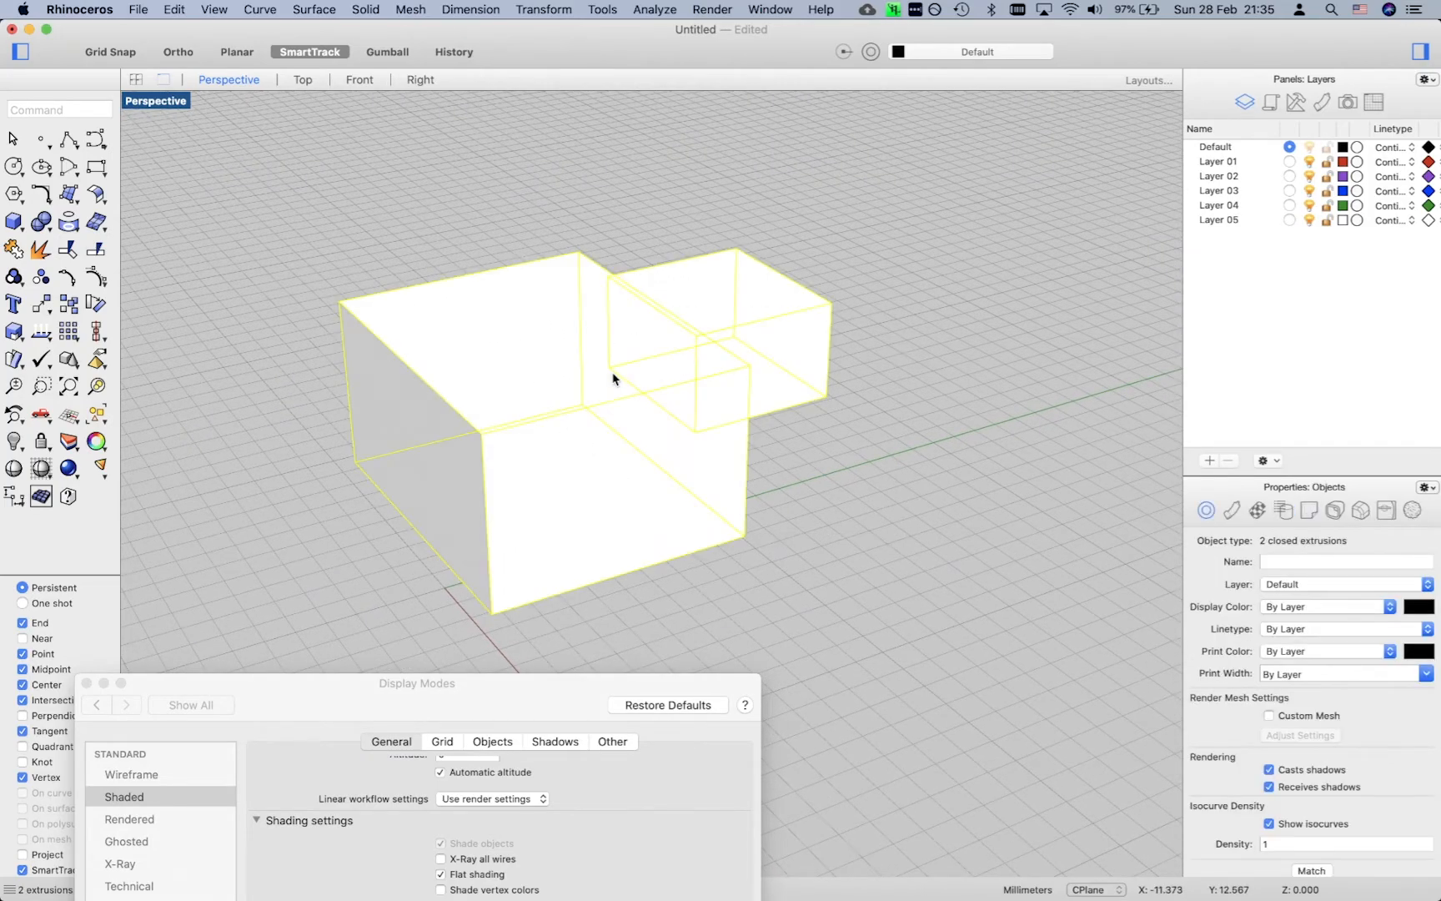
click(331, 334)
mouse_move(331, 335)
right_down()
mouse_move(345, 357)
mouse_move(322, 353)
mouse_move(341, 302)
mouse_move(333, 312)
right_up()
click(310, 345)
key(Delete)
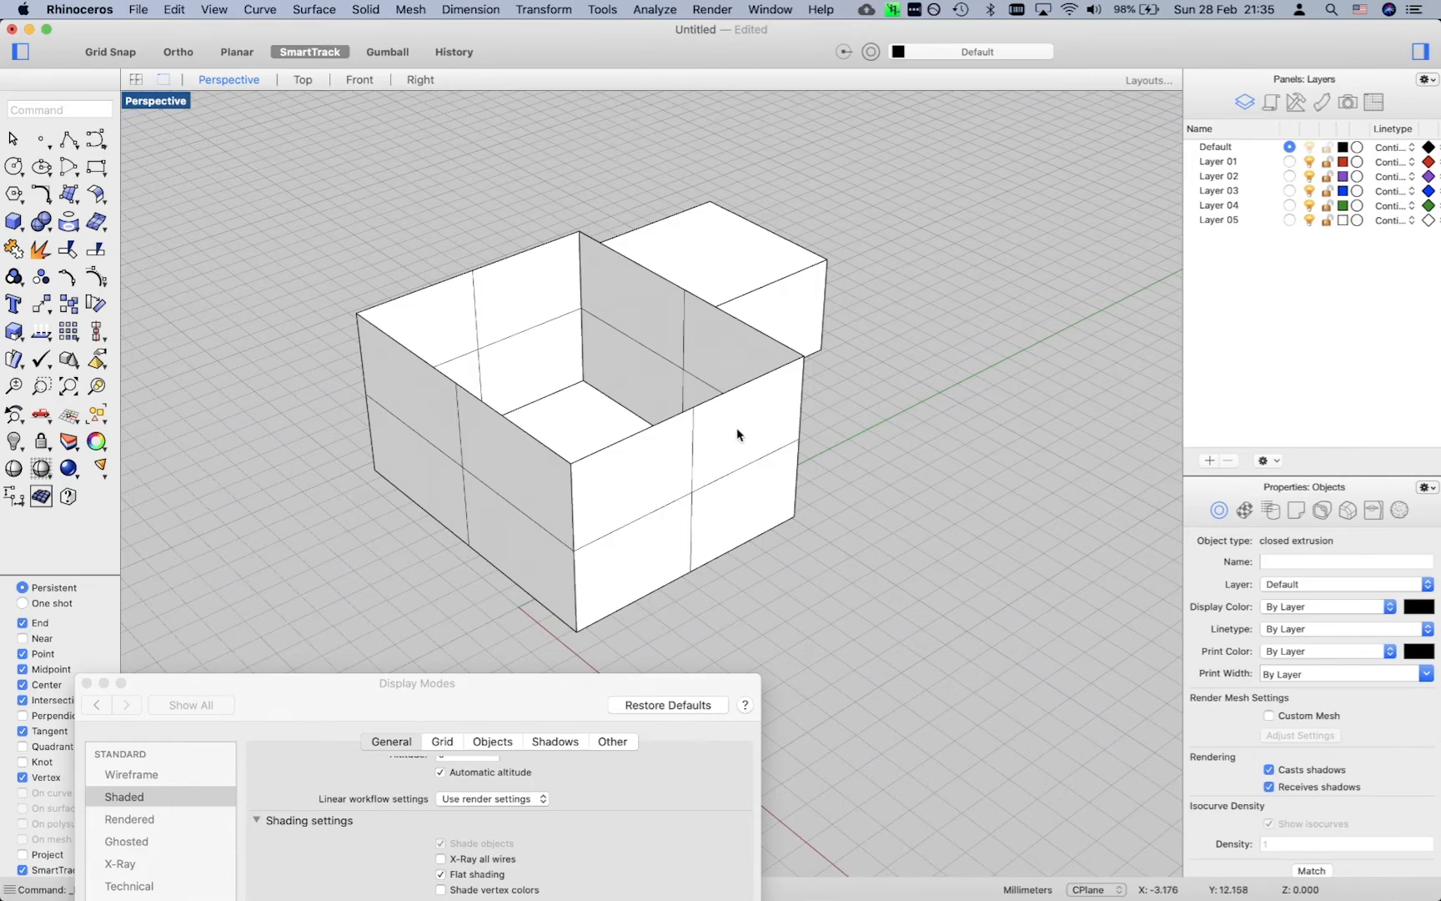
right_drag(630, 506, 559, 488)
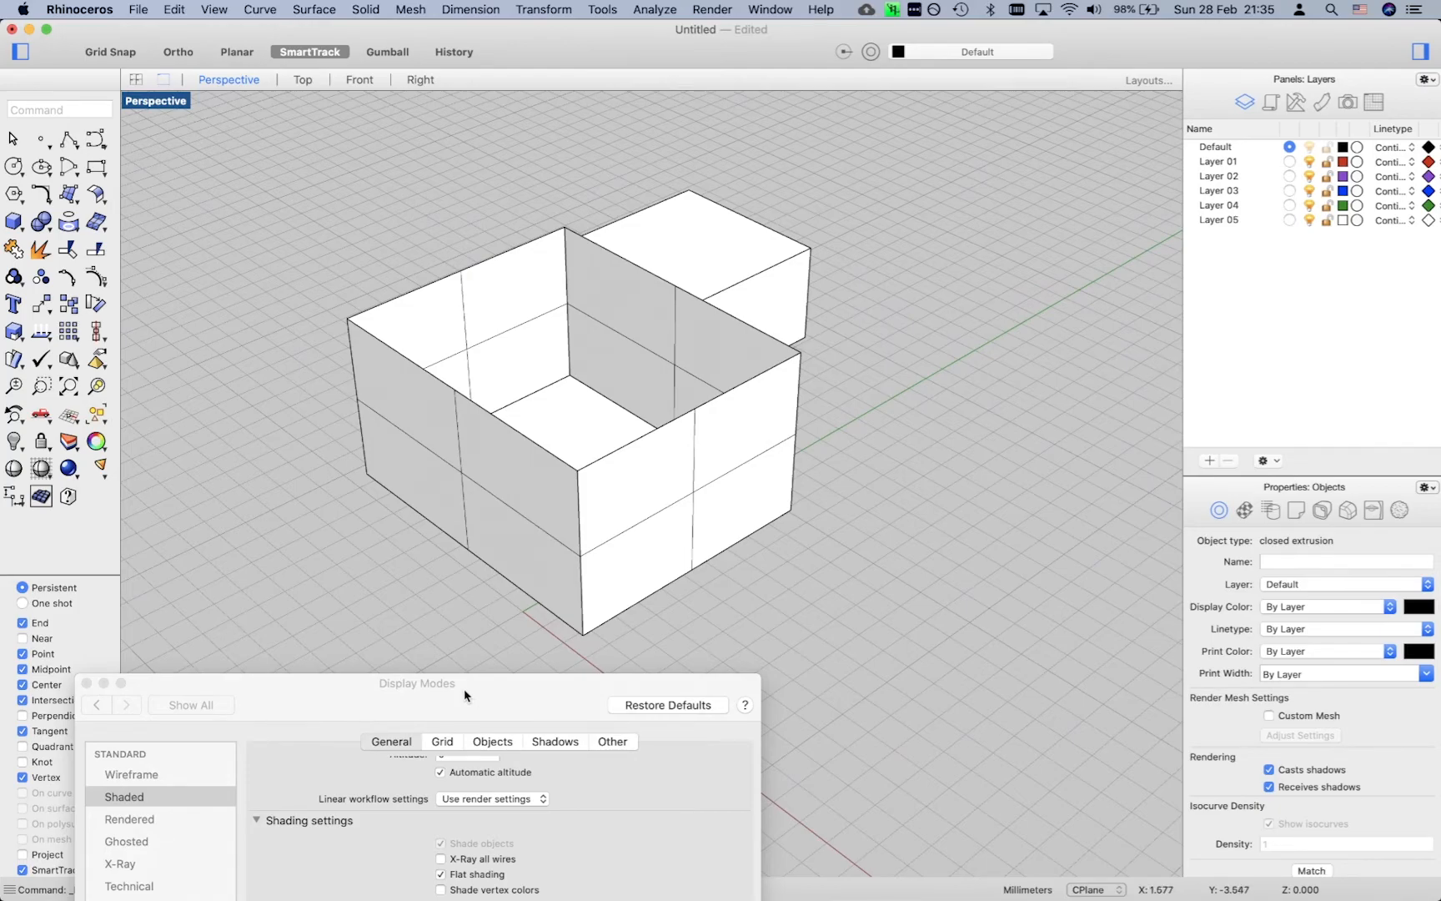
- Set the Shaded mode's backface settings to Single color for all backfaces and inspect the open box's inner faces from several angles
drag(464, 689, 420, 341)
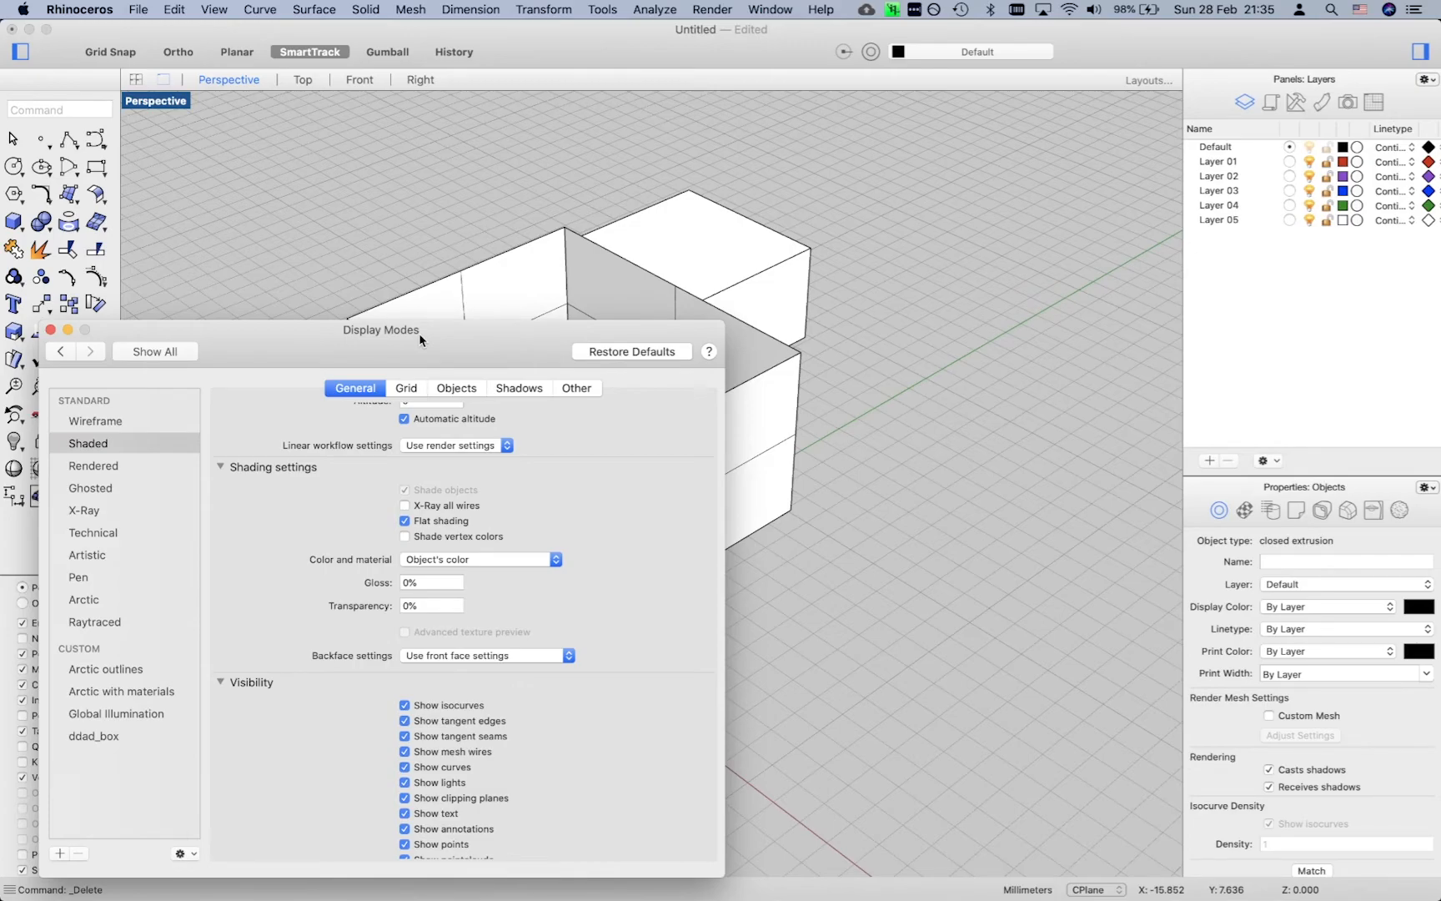
drag(405, 331, 393, 312)
shift+right_drag(763, 373, 954, 369)
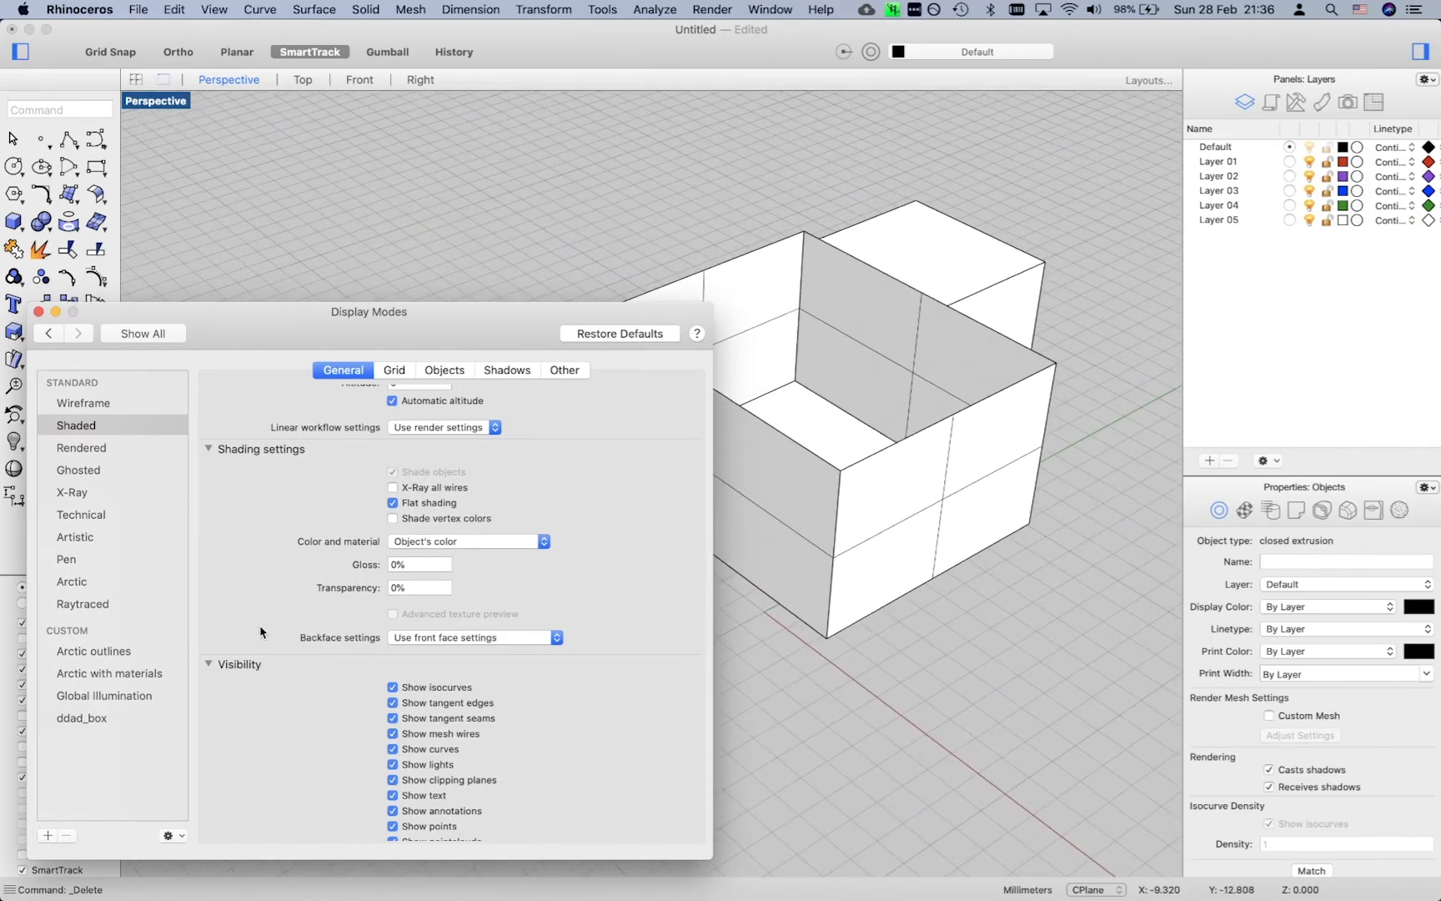
click(439, 638)
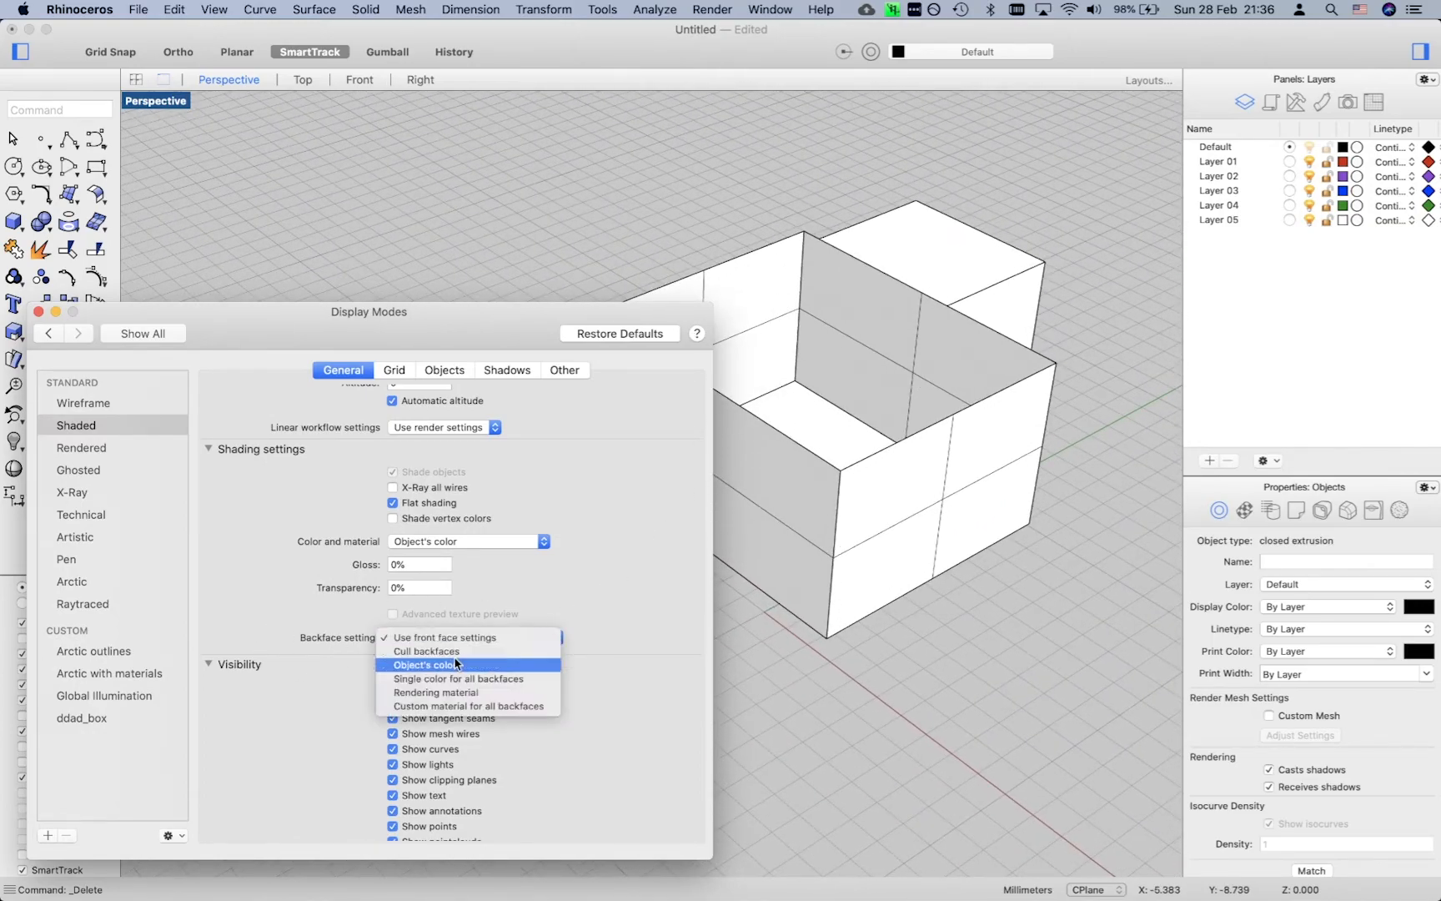
click(457, 679)
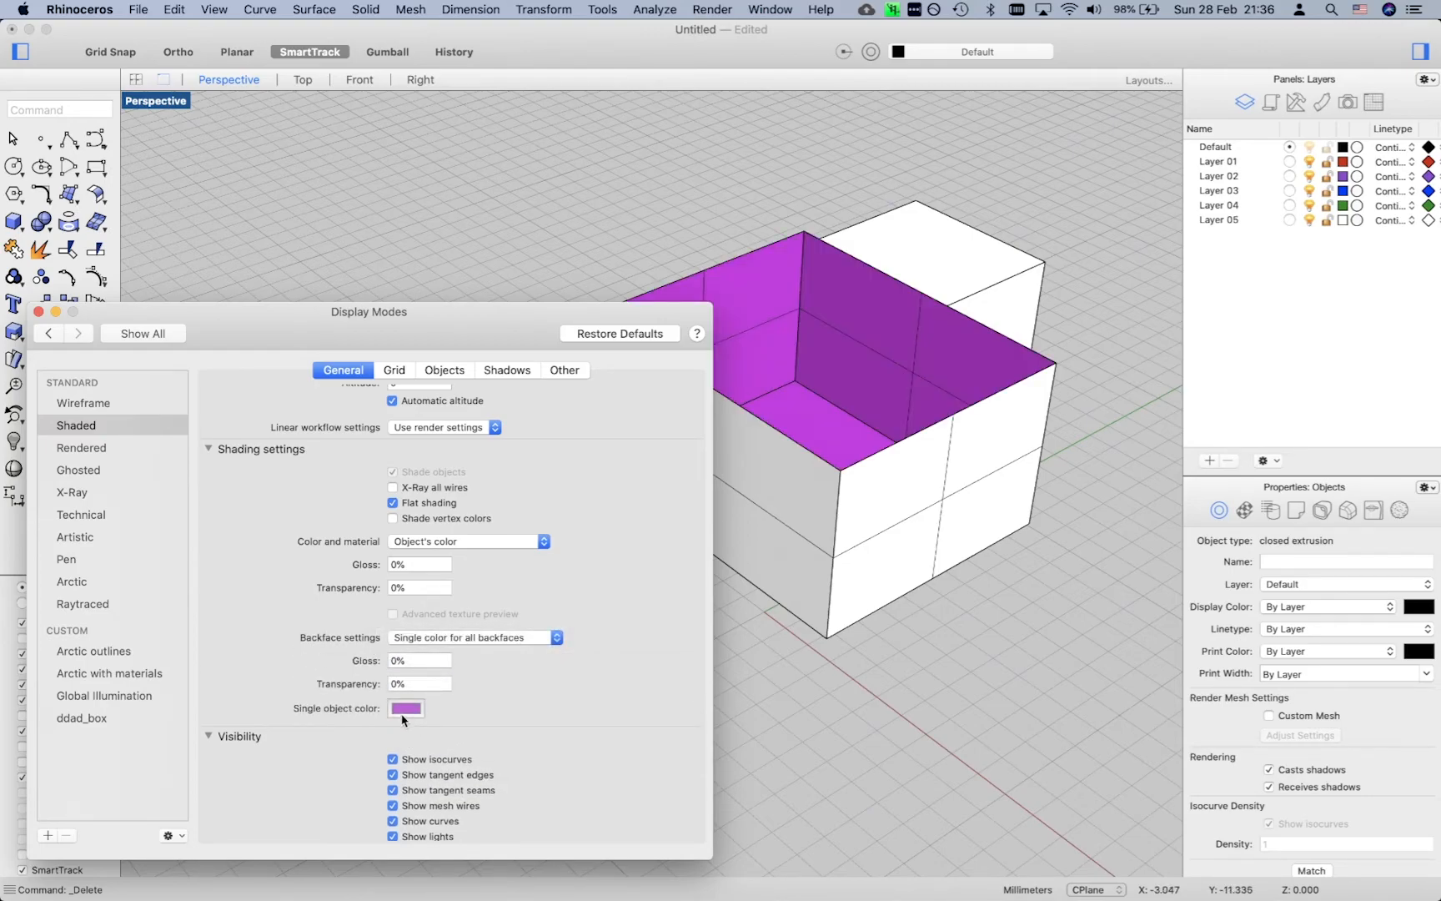
drag(460, 323, 450, 338)
right_drag(804, 312, 870, 275)
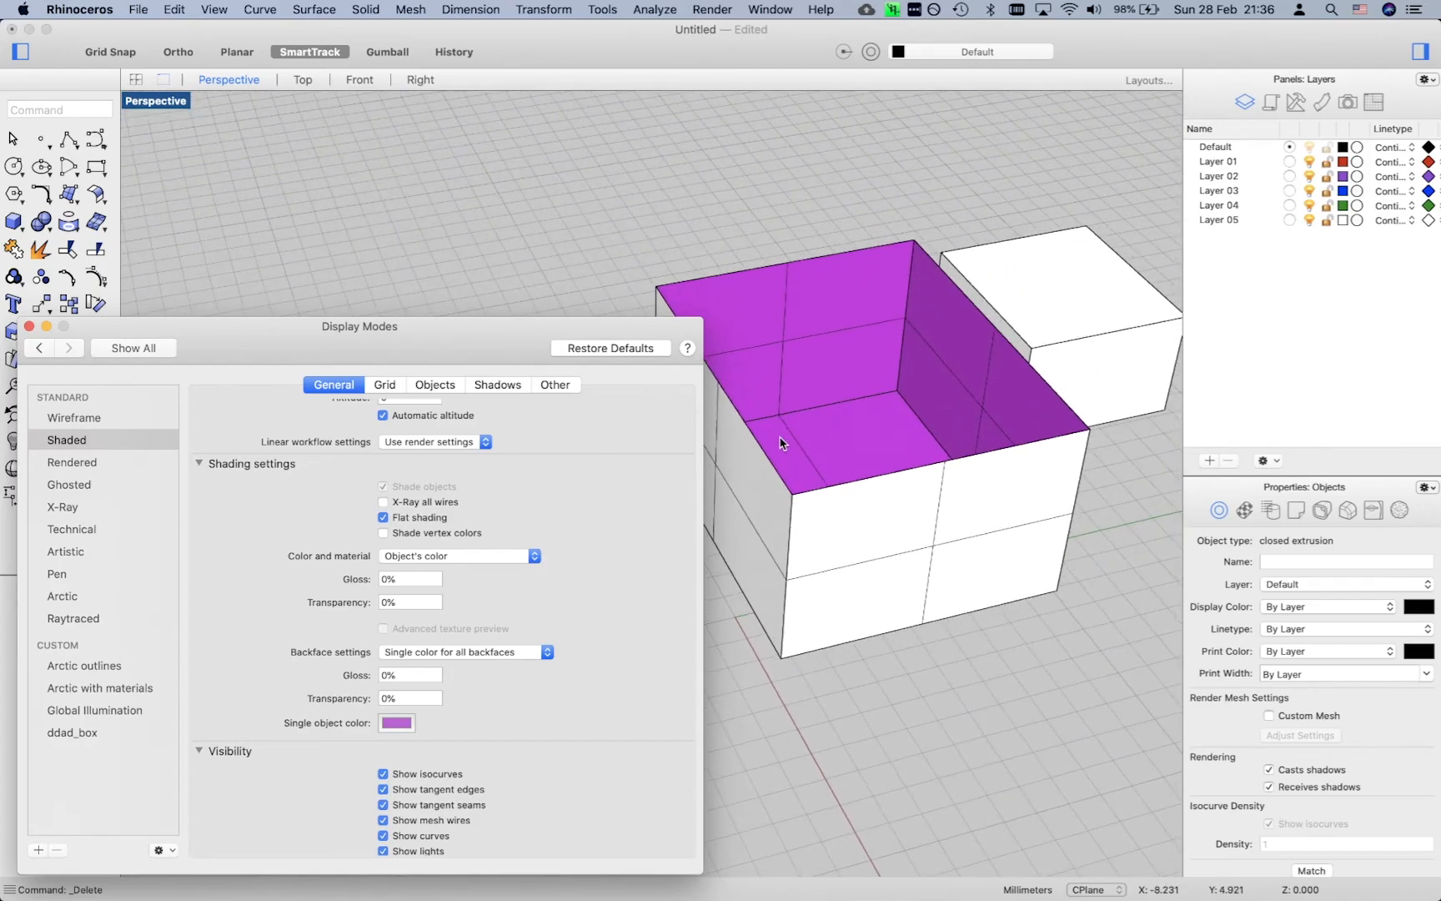
scroll(789, 447, up, 2)
right_drag(792, 453, 946, 444)
shift+right_drag(565, 249, 765, 256)
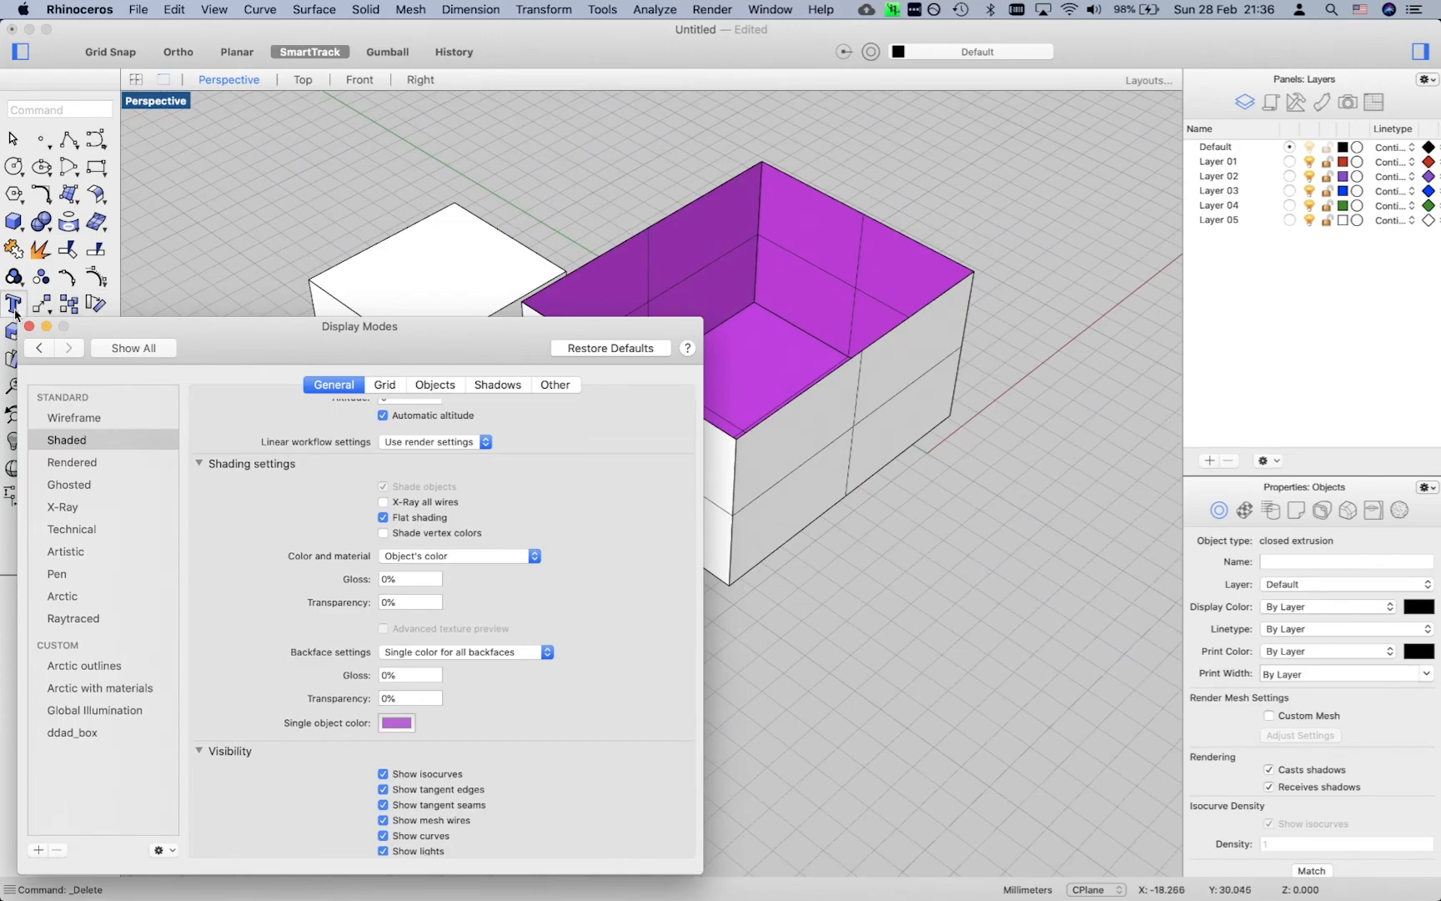
- Look over the settings of the Rendered and Arctic display modes
drag(148, 327, 188, 238)
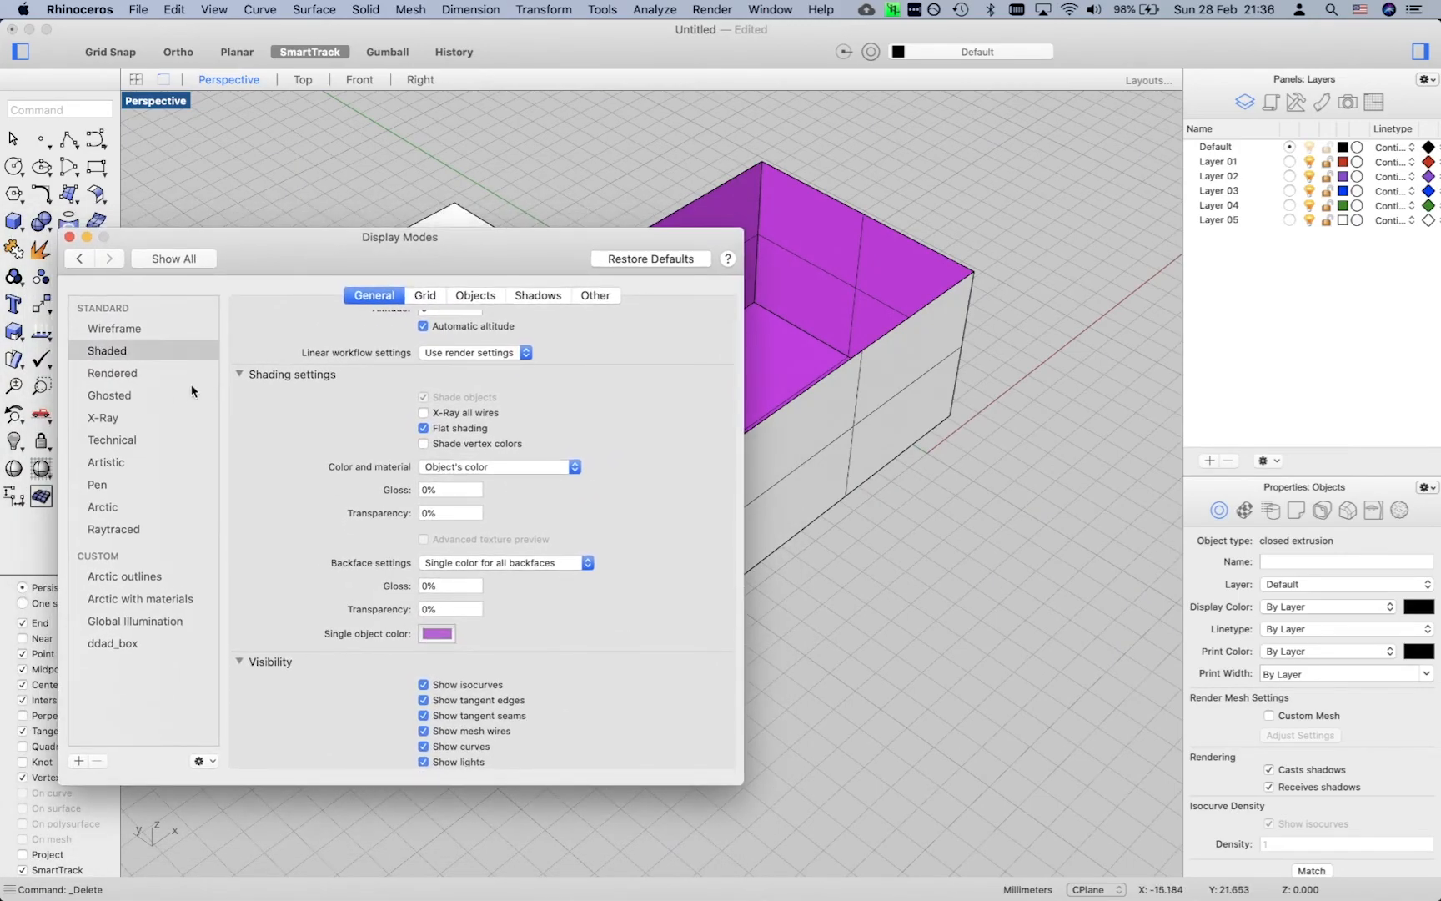
click(112, 374)
click(110, 507)
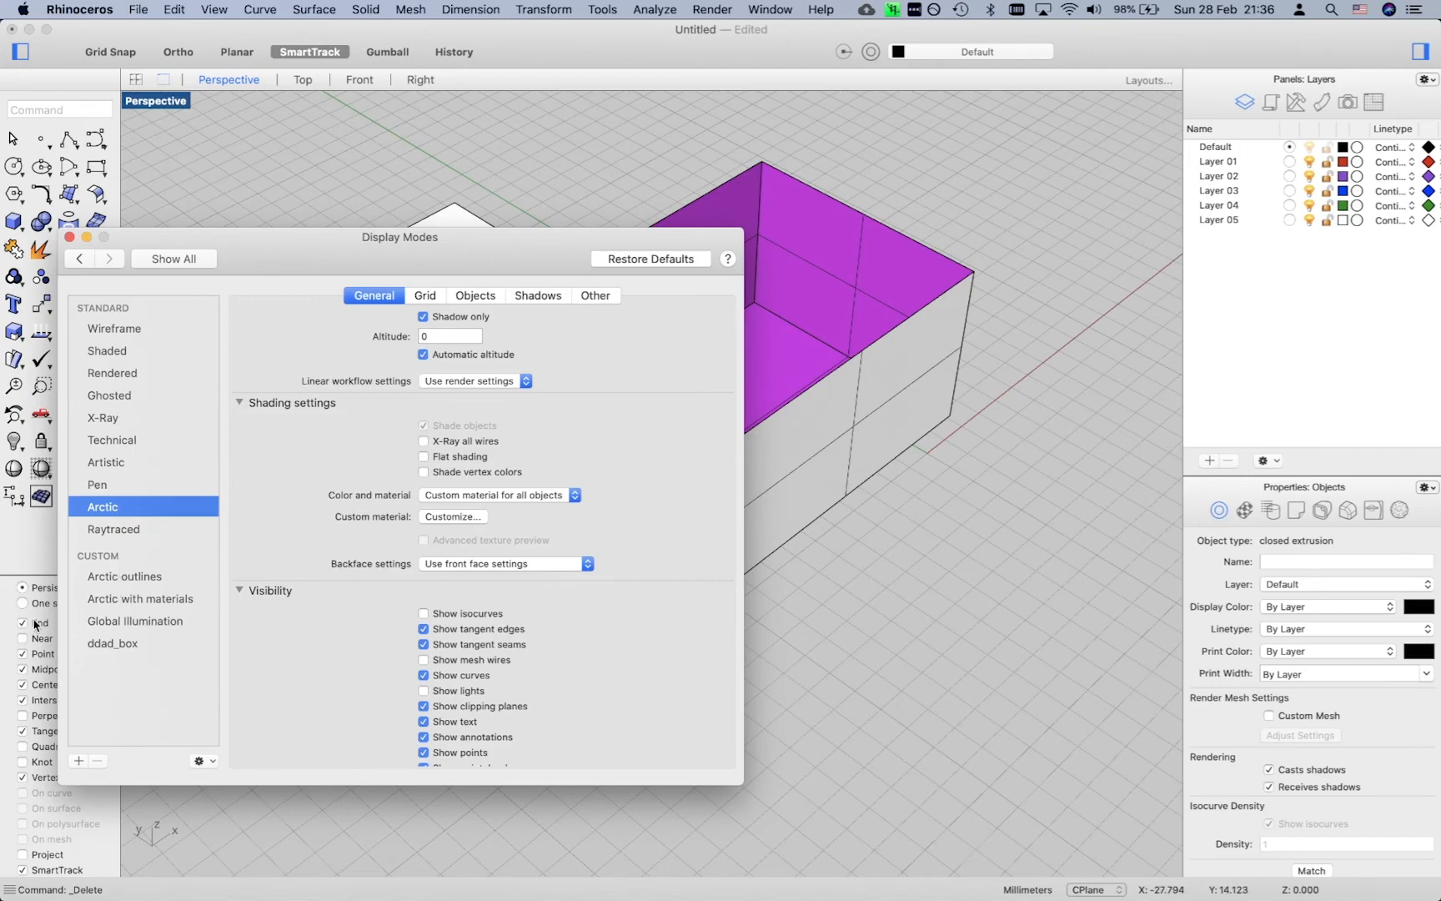
- Check the import and export options for the Ghosted display mode and duplicate it as a new custom mode
click(118, 399)
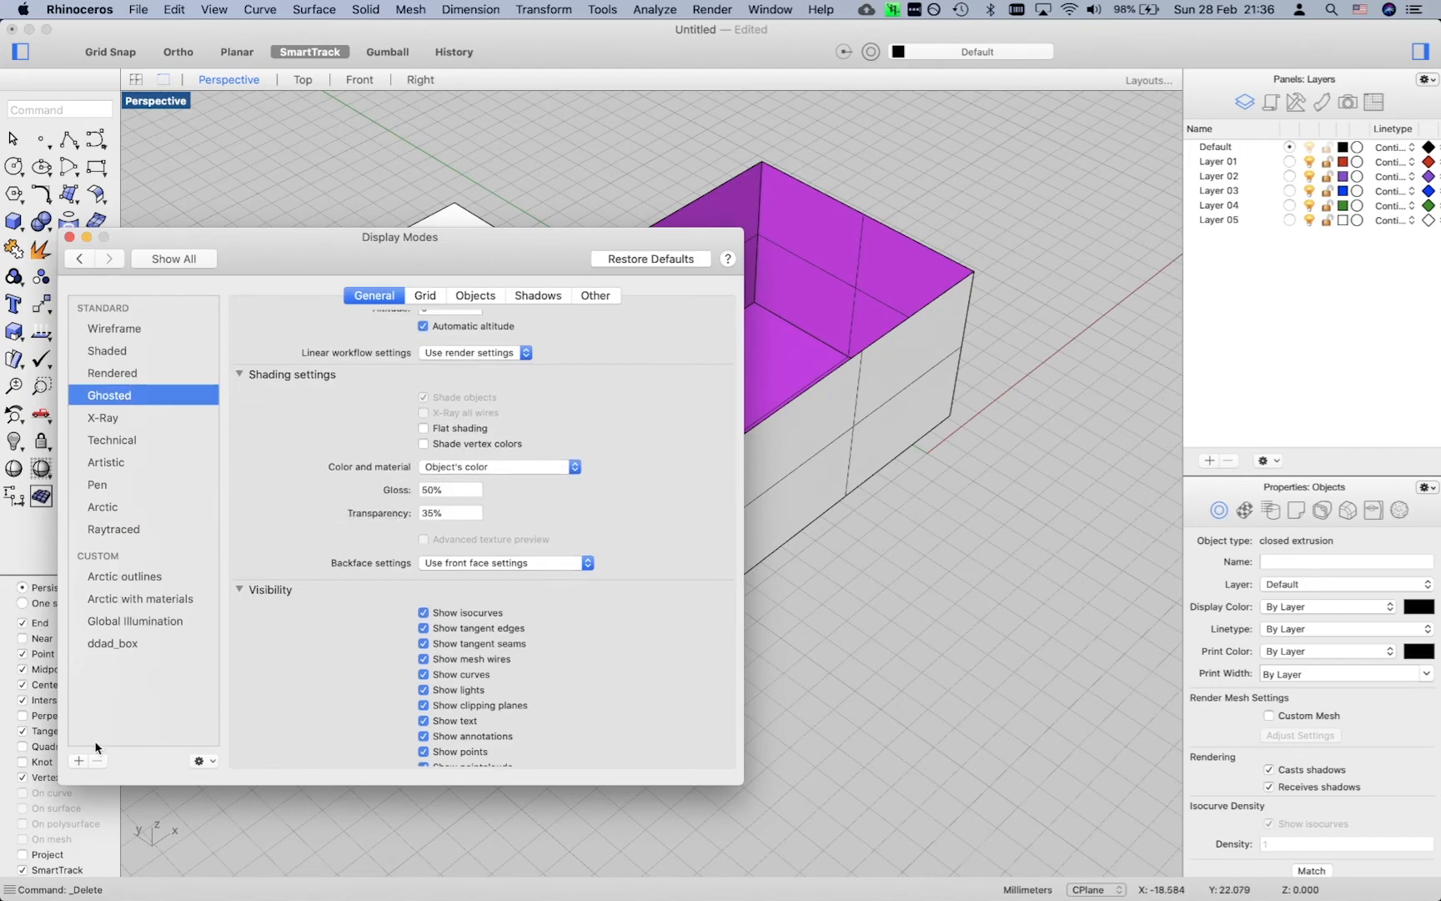
click(204, 761)
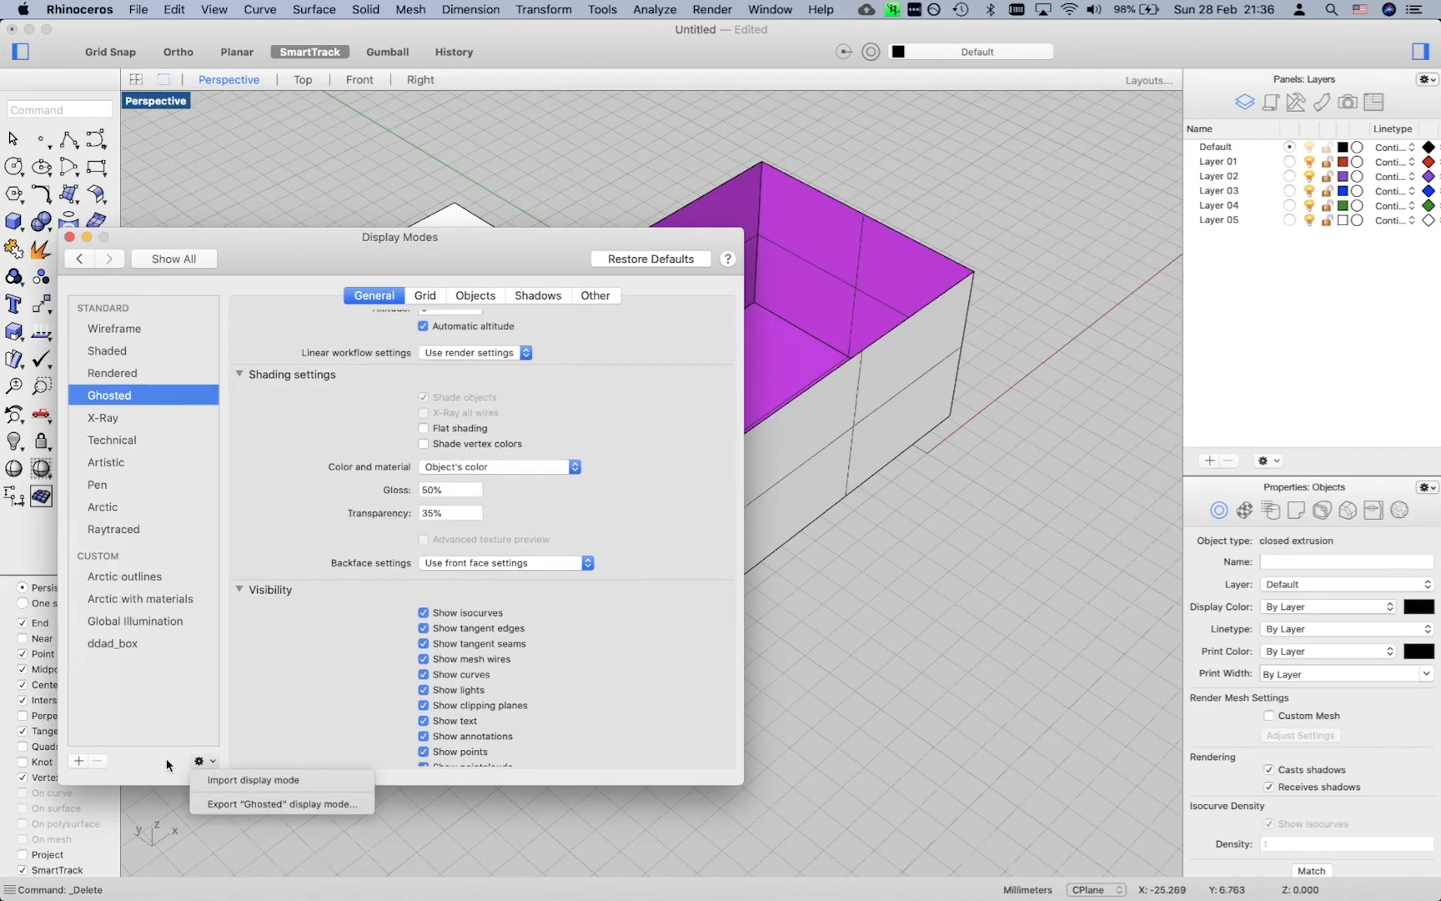
click(168, 764)
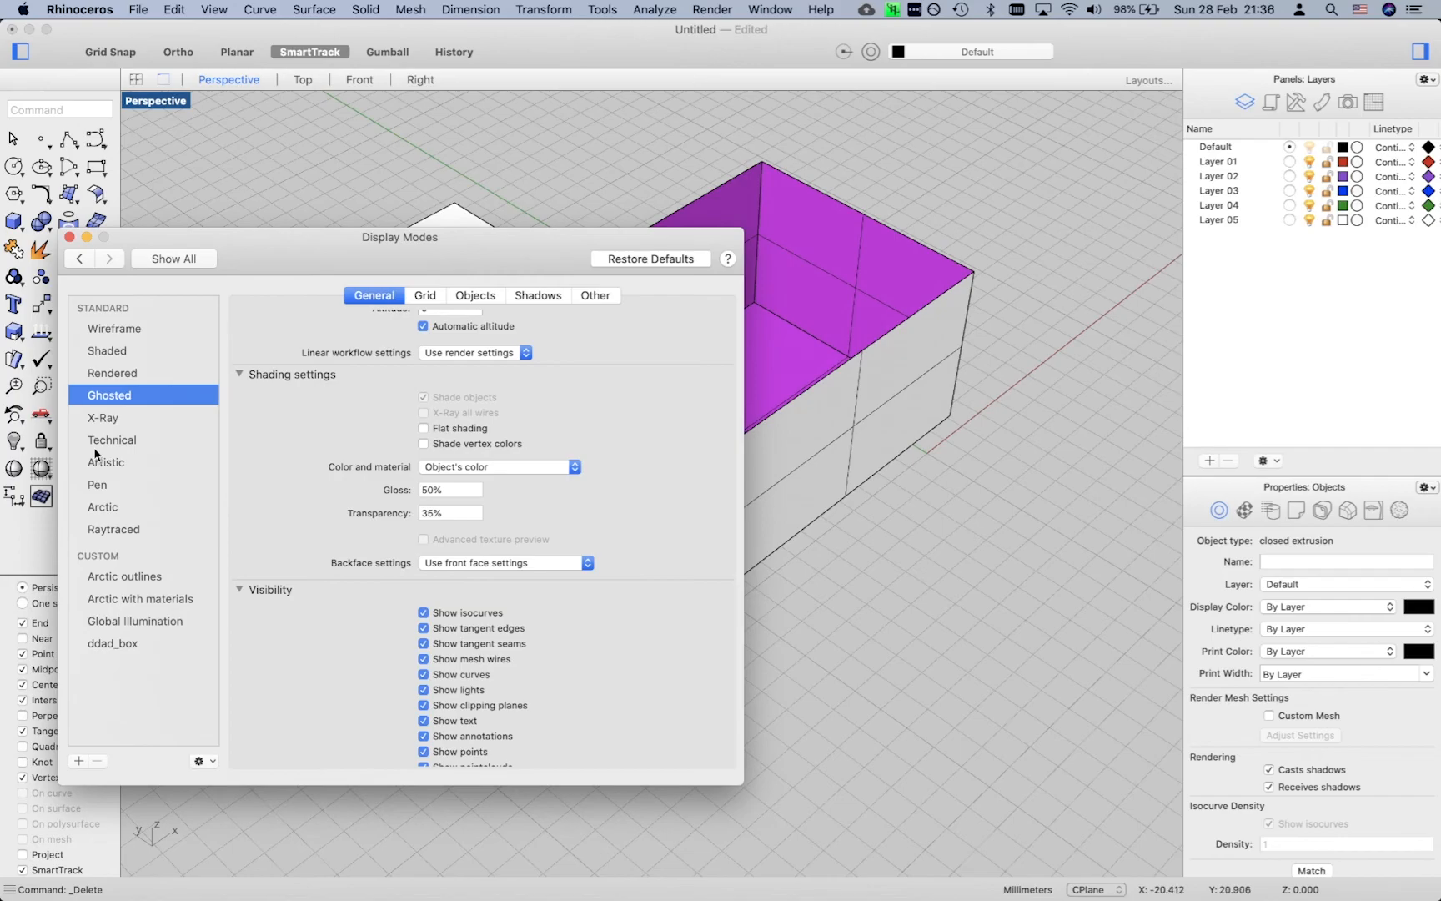
click(78, 762)
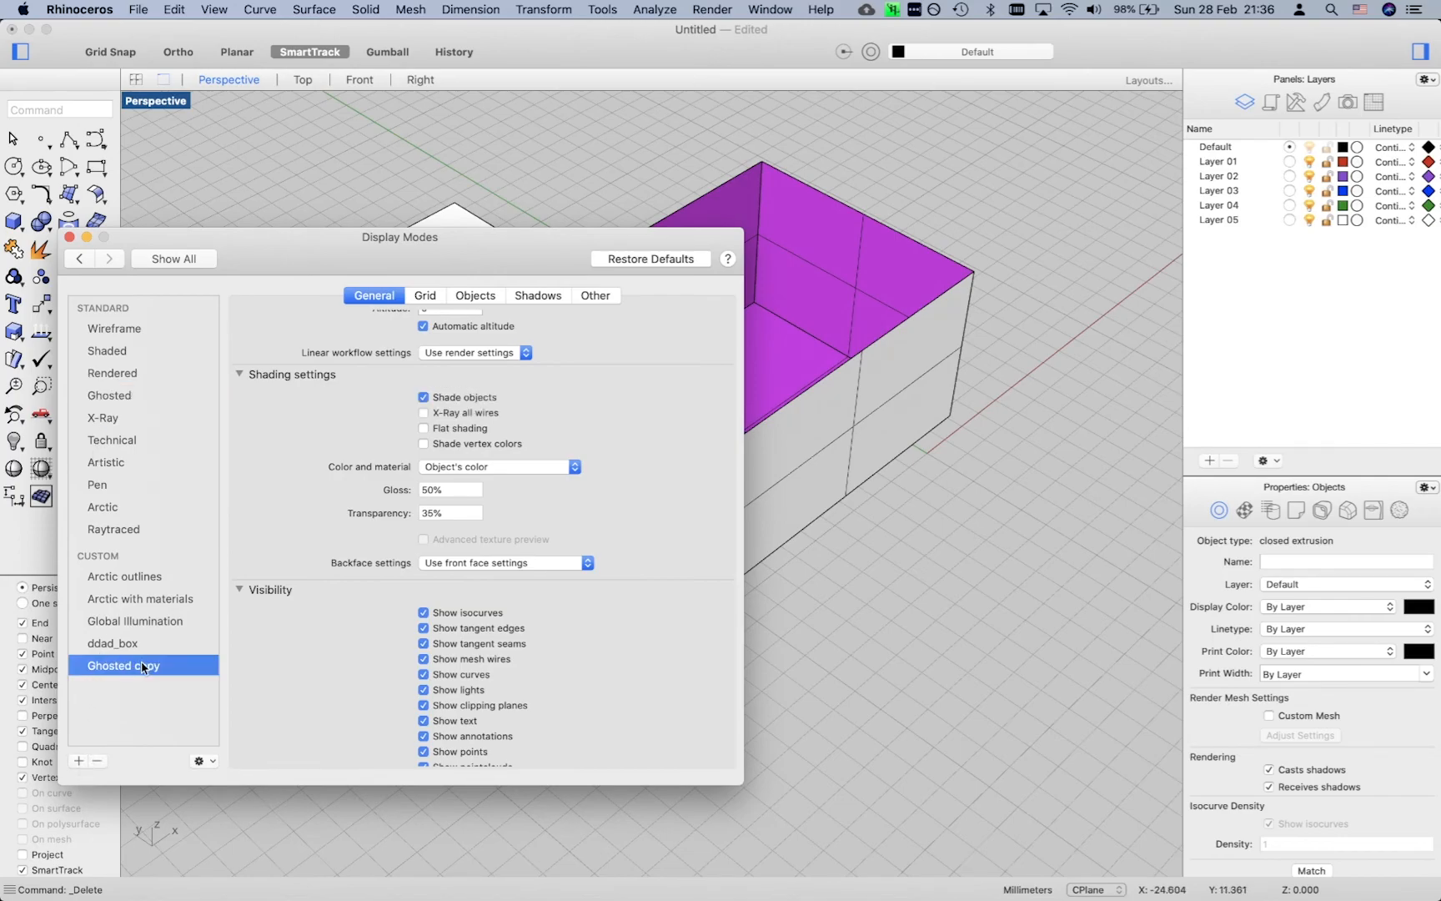